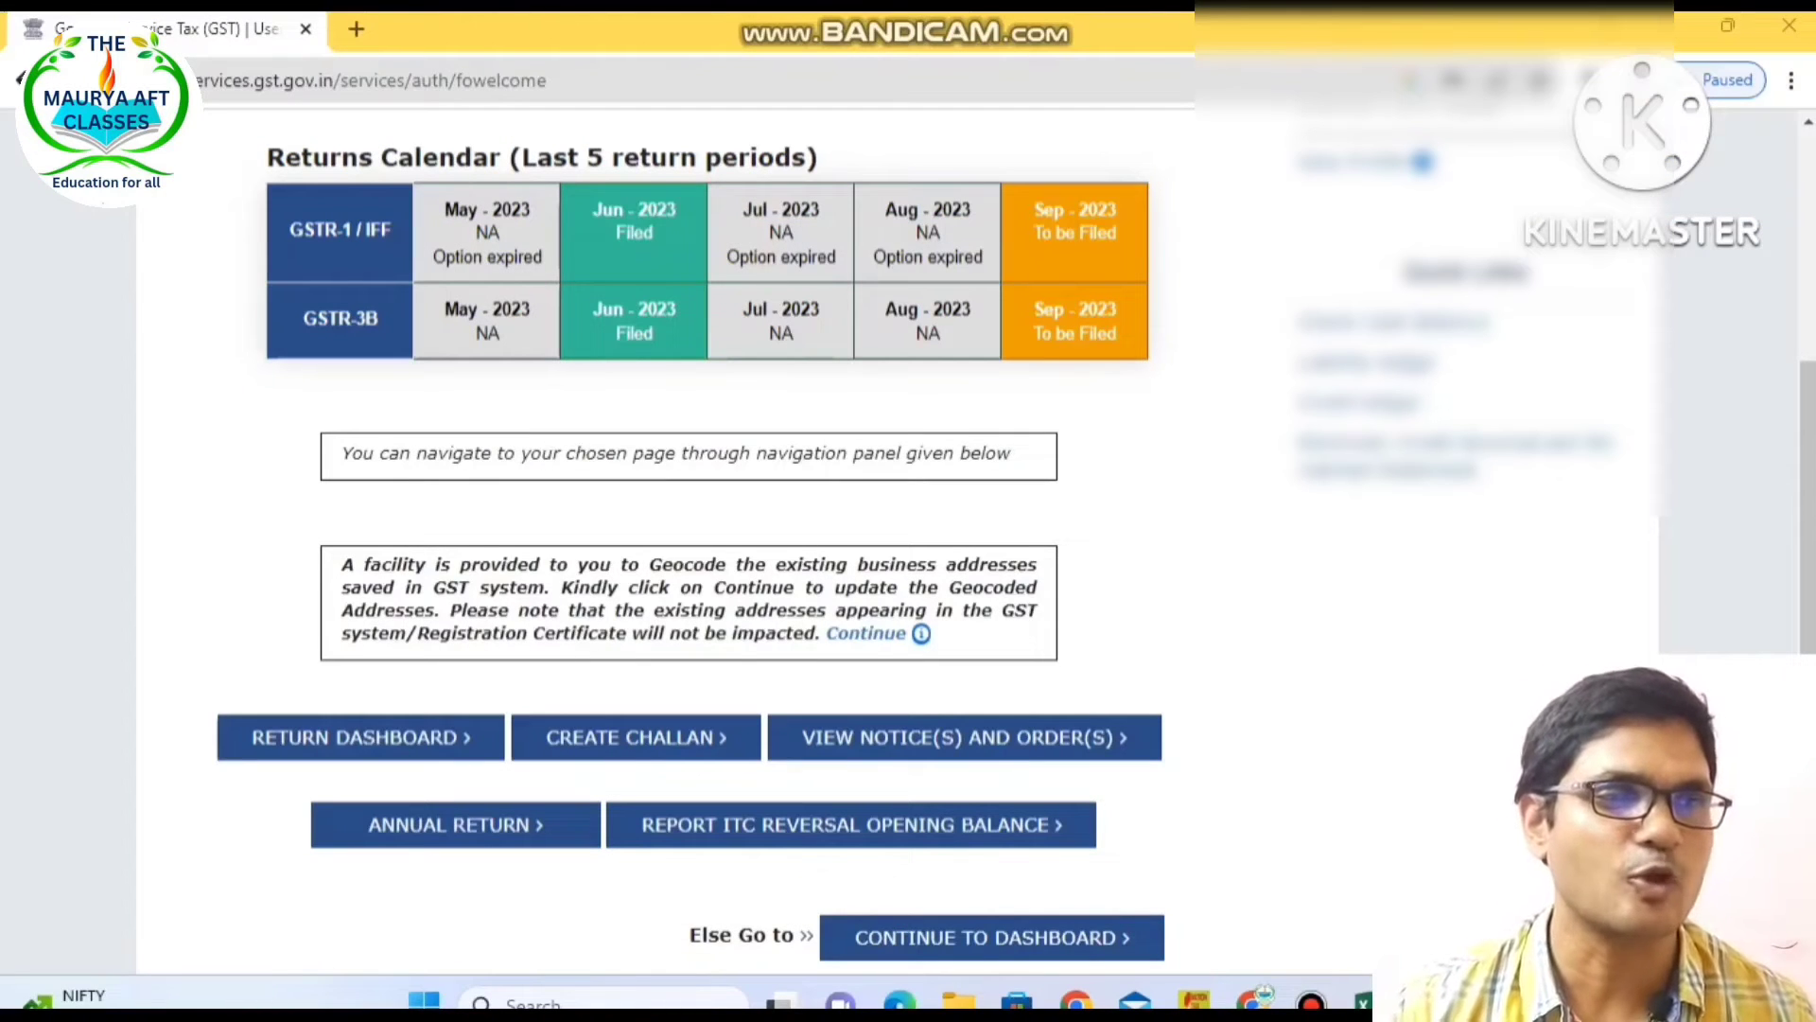
- Review the returns calendar on the welcome page and open the Return Dashboard
scroll(1302, 587, "up", 4)
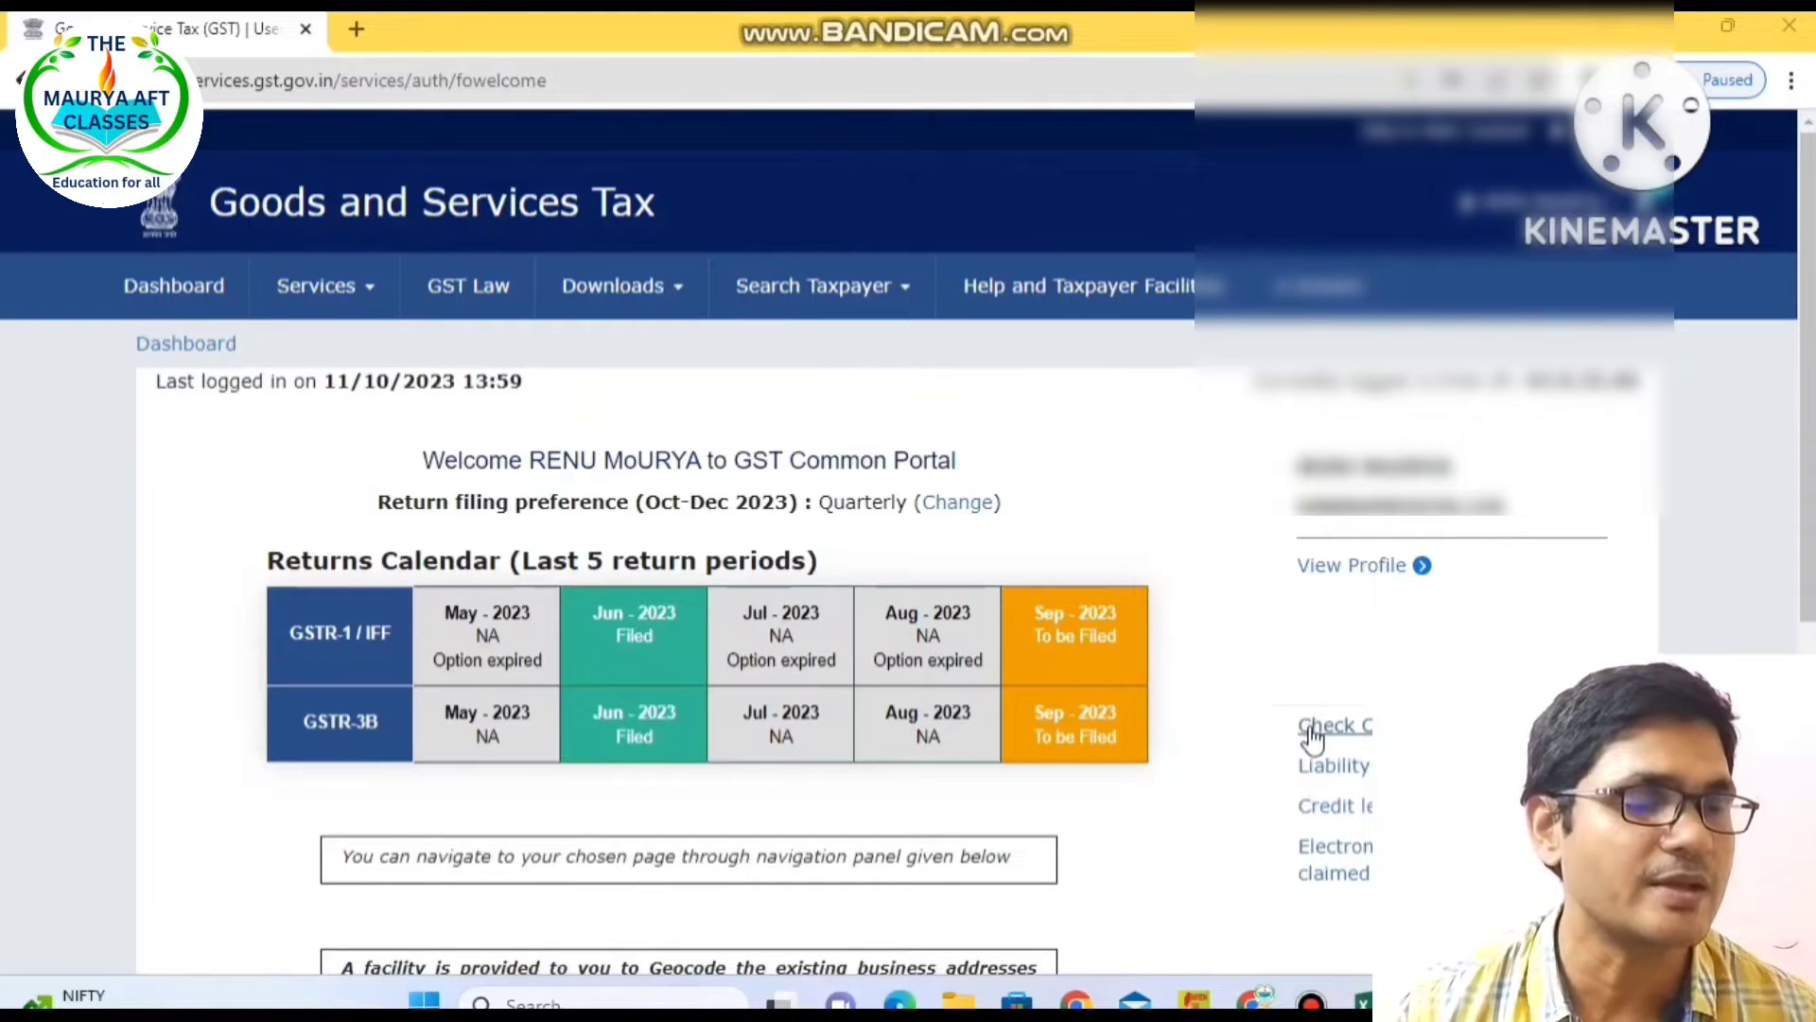
scroll(1233, 844, "down", 3)
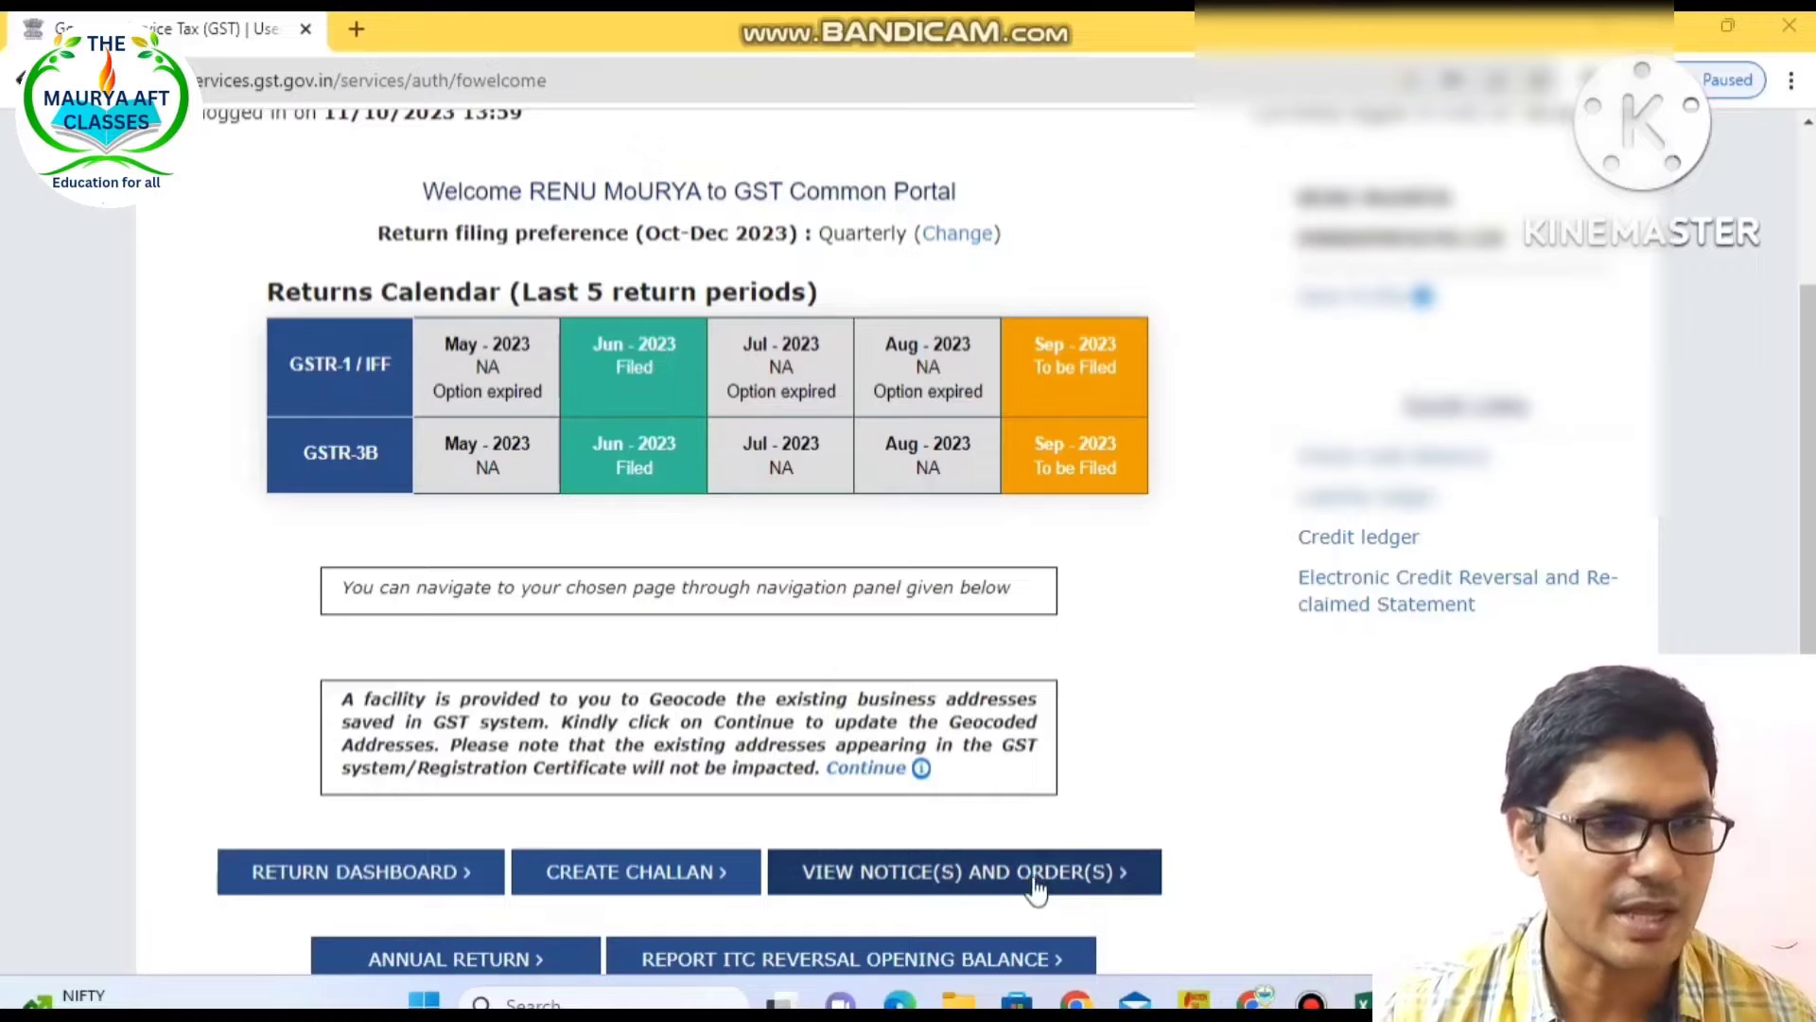
left_click(348, 885)
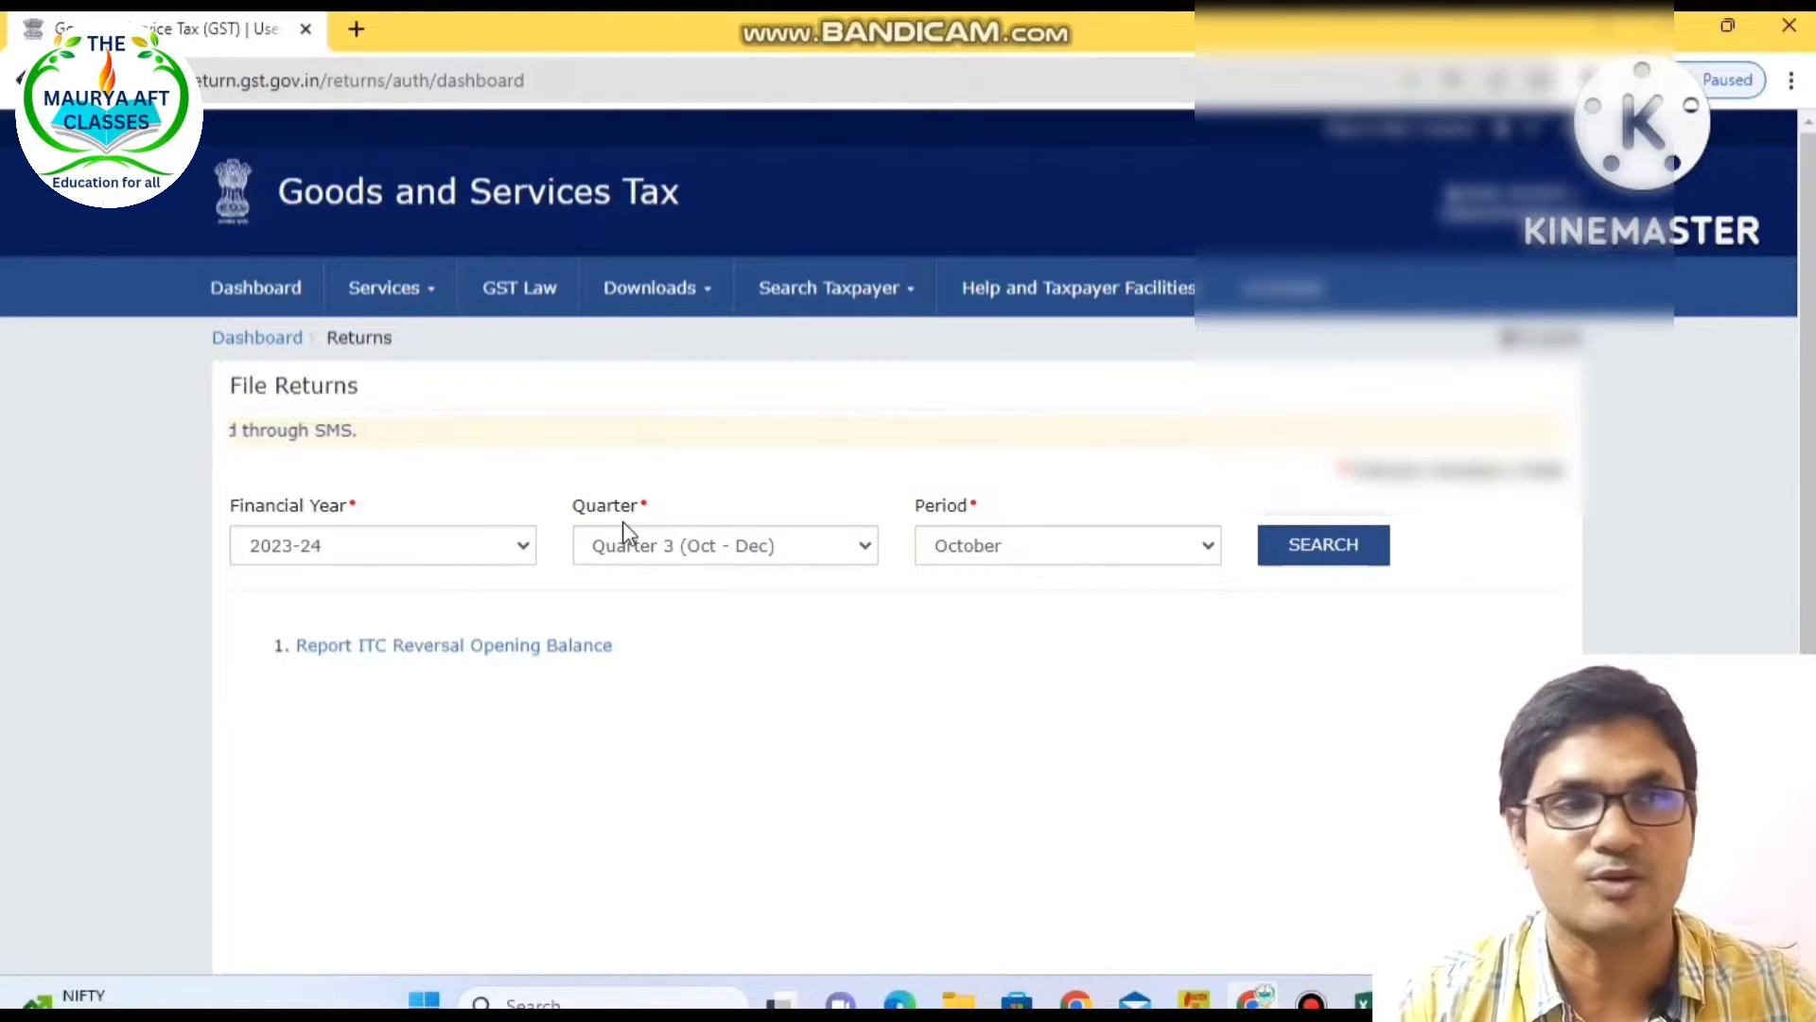
left_click(384, 295)
mouse_move(487, 357)
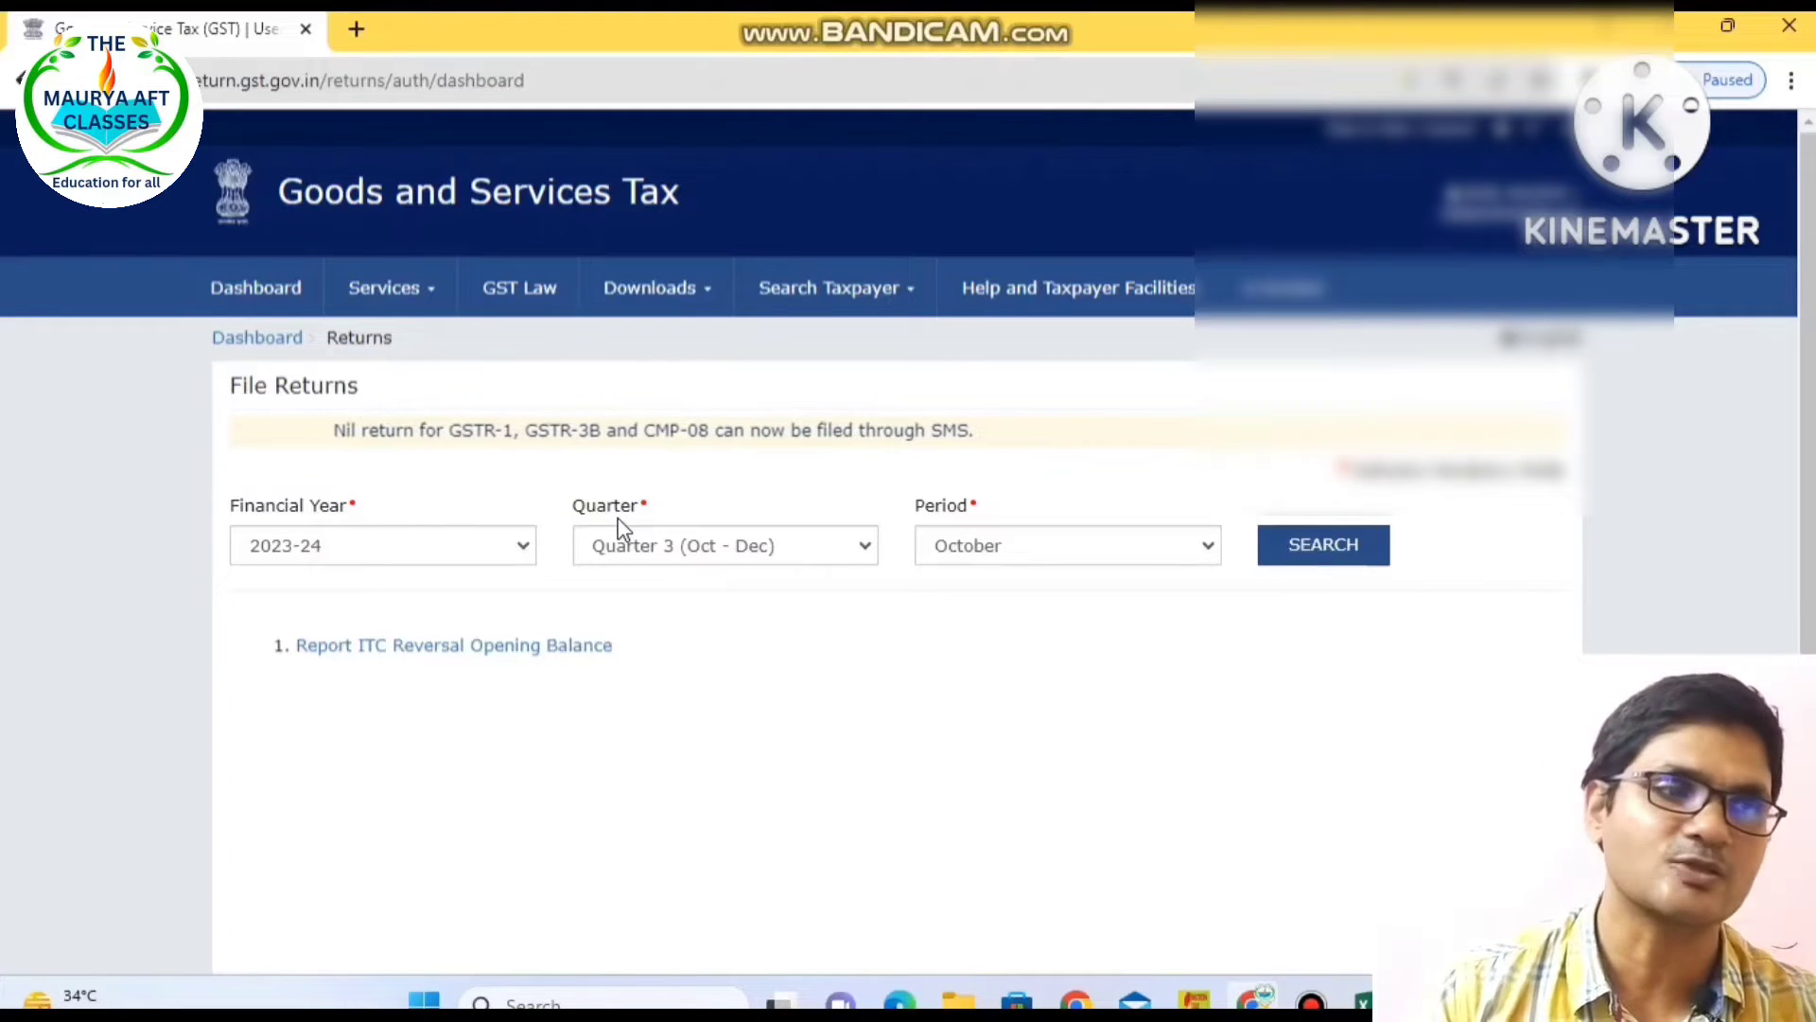
- Search the returns for Quarter 2 (Jul - Sep) and the period September of financial year 2023-24
left_click(705, 549)
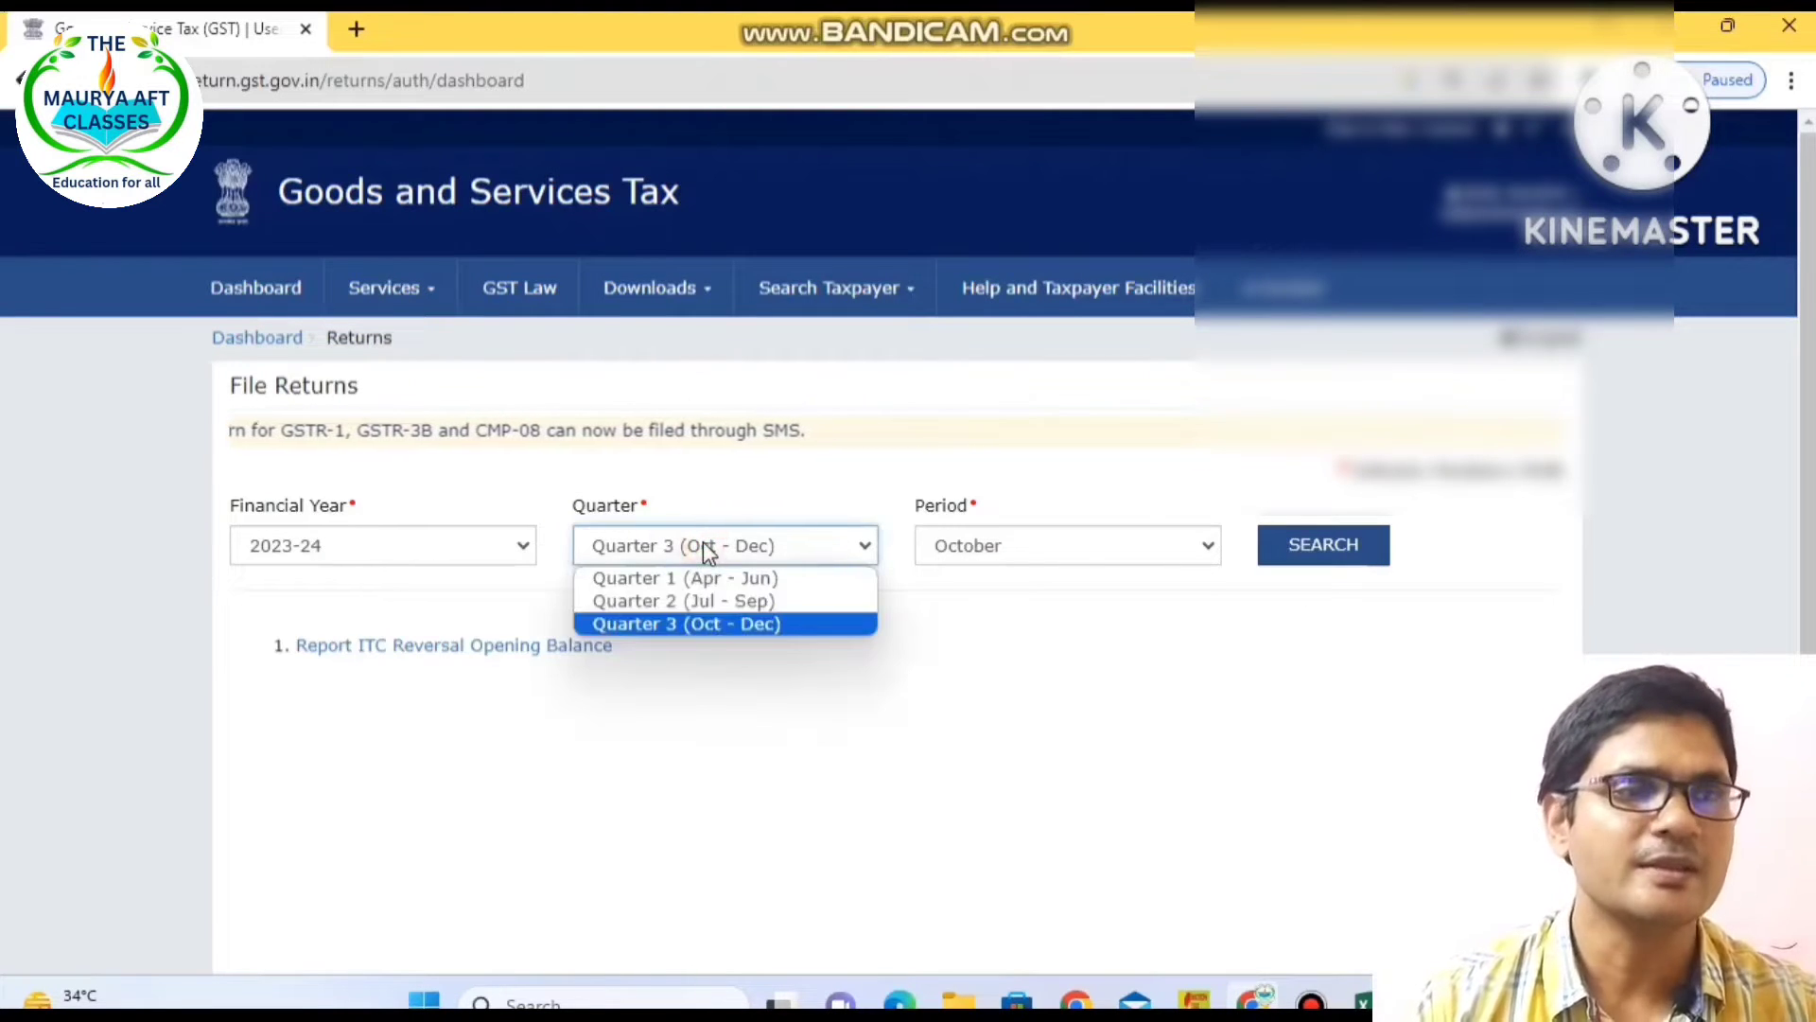
left_click(696, 603)
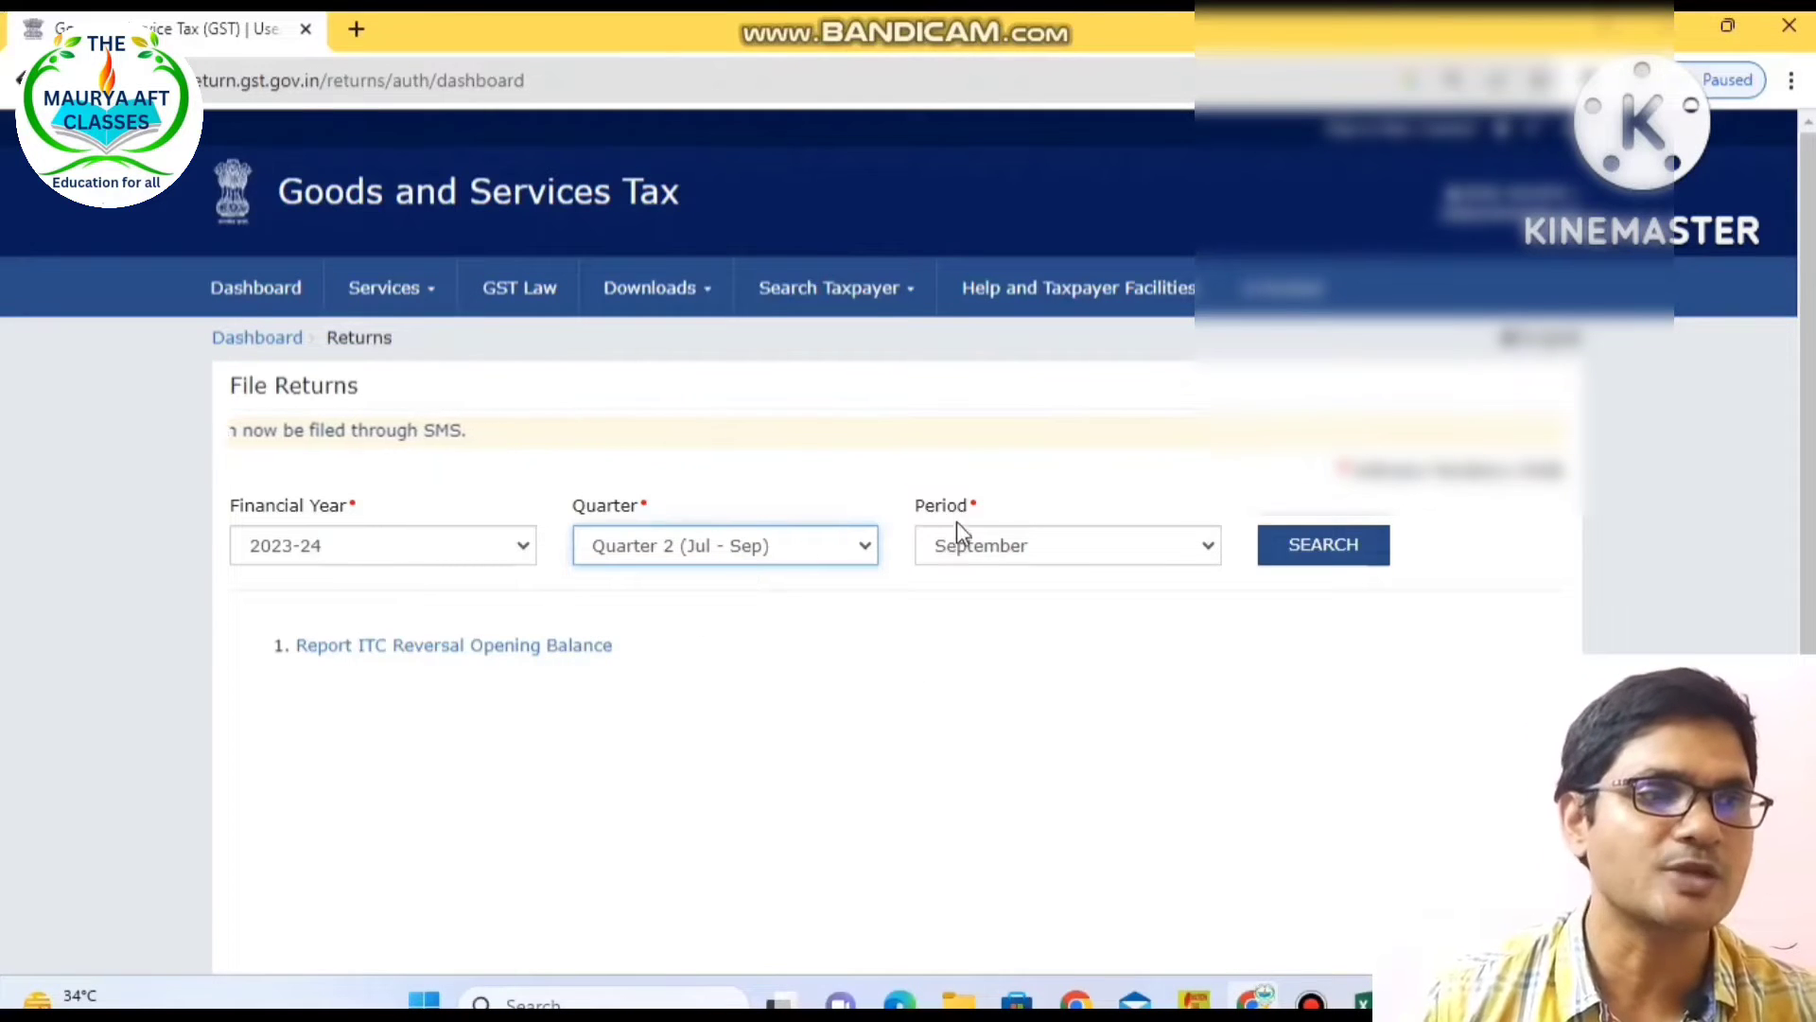
left_click(981, 548)
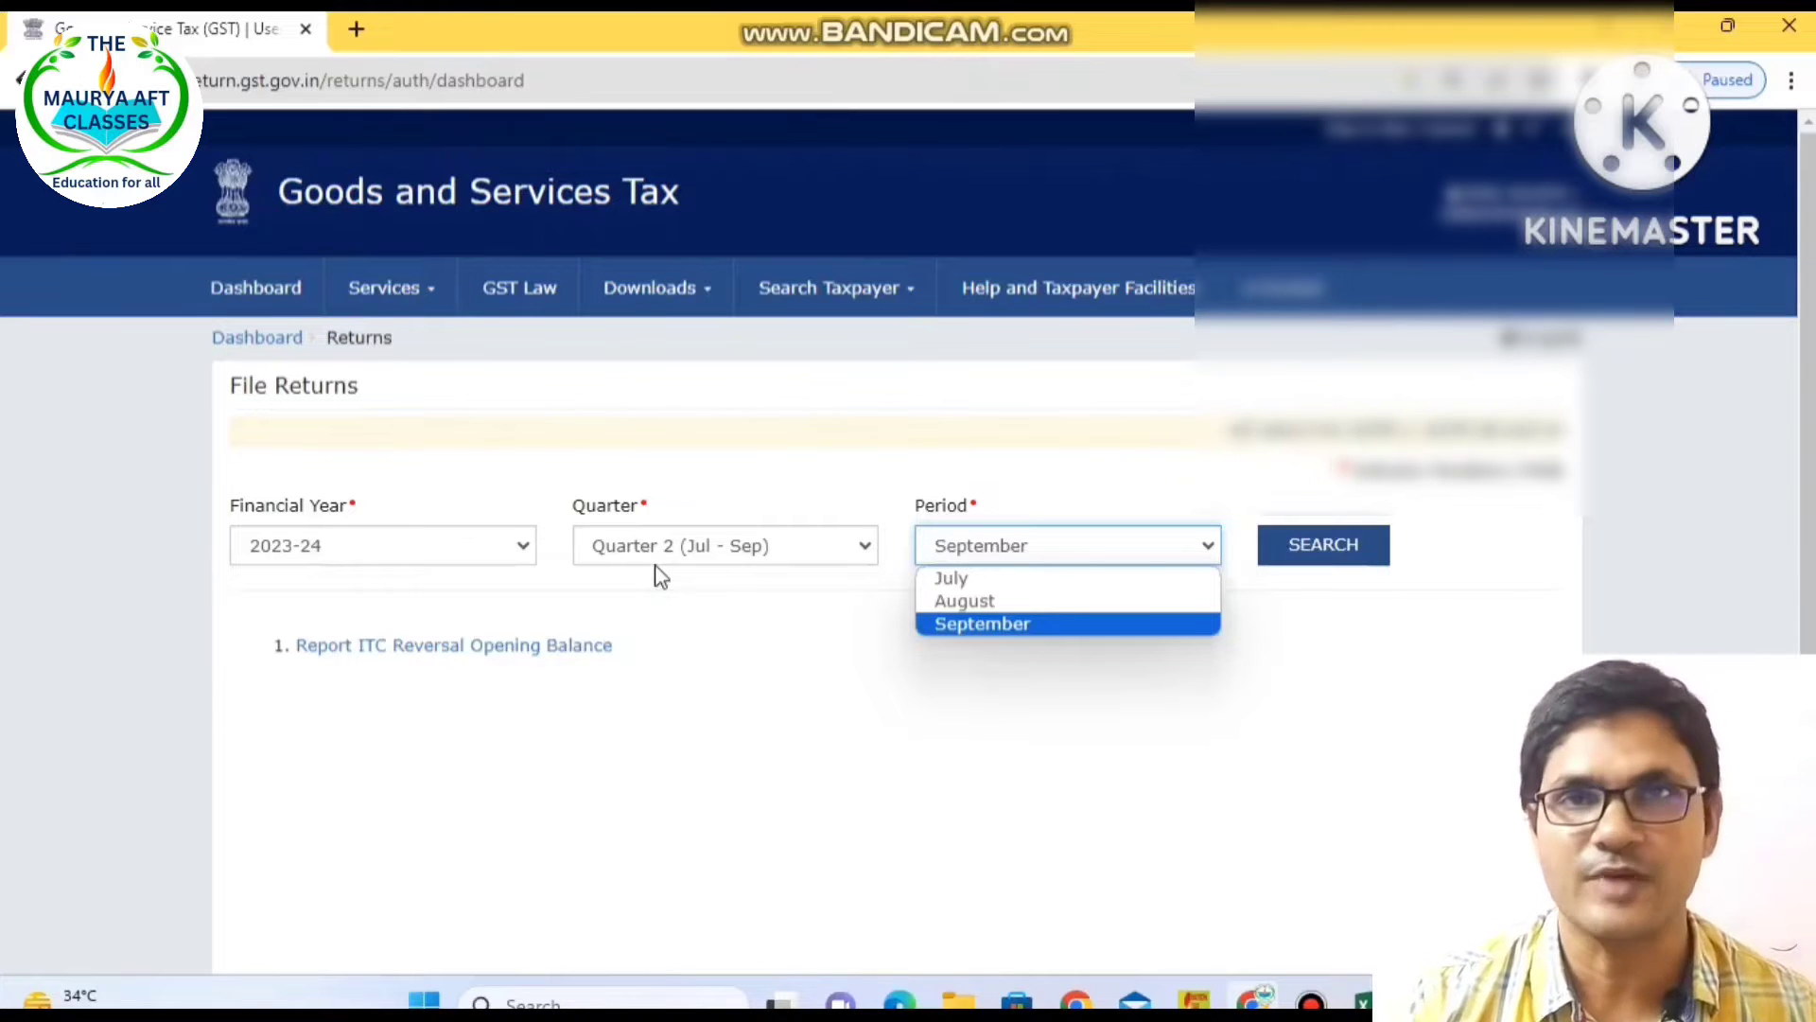
left_click(984, 632)
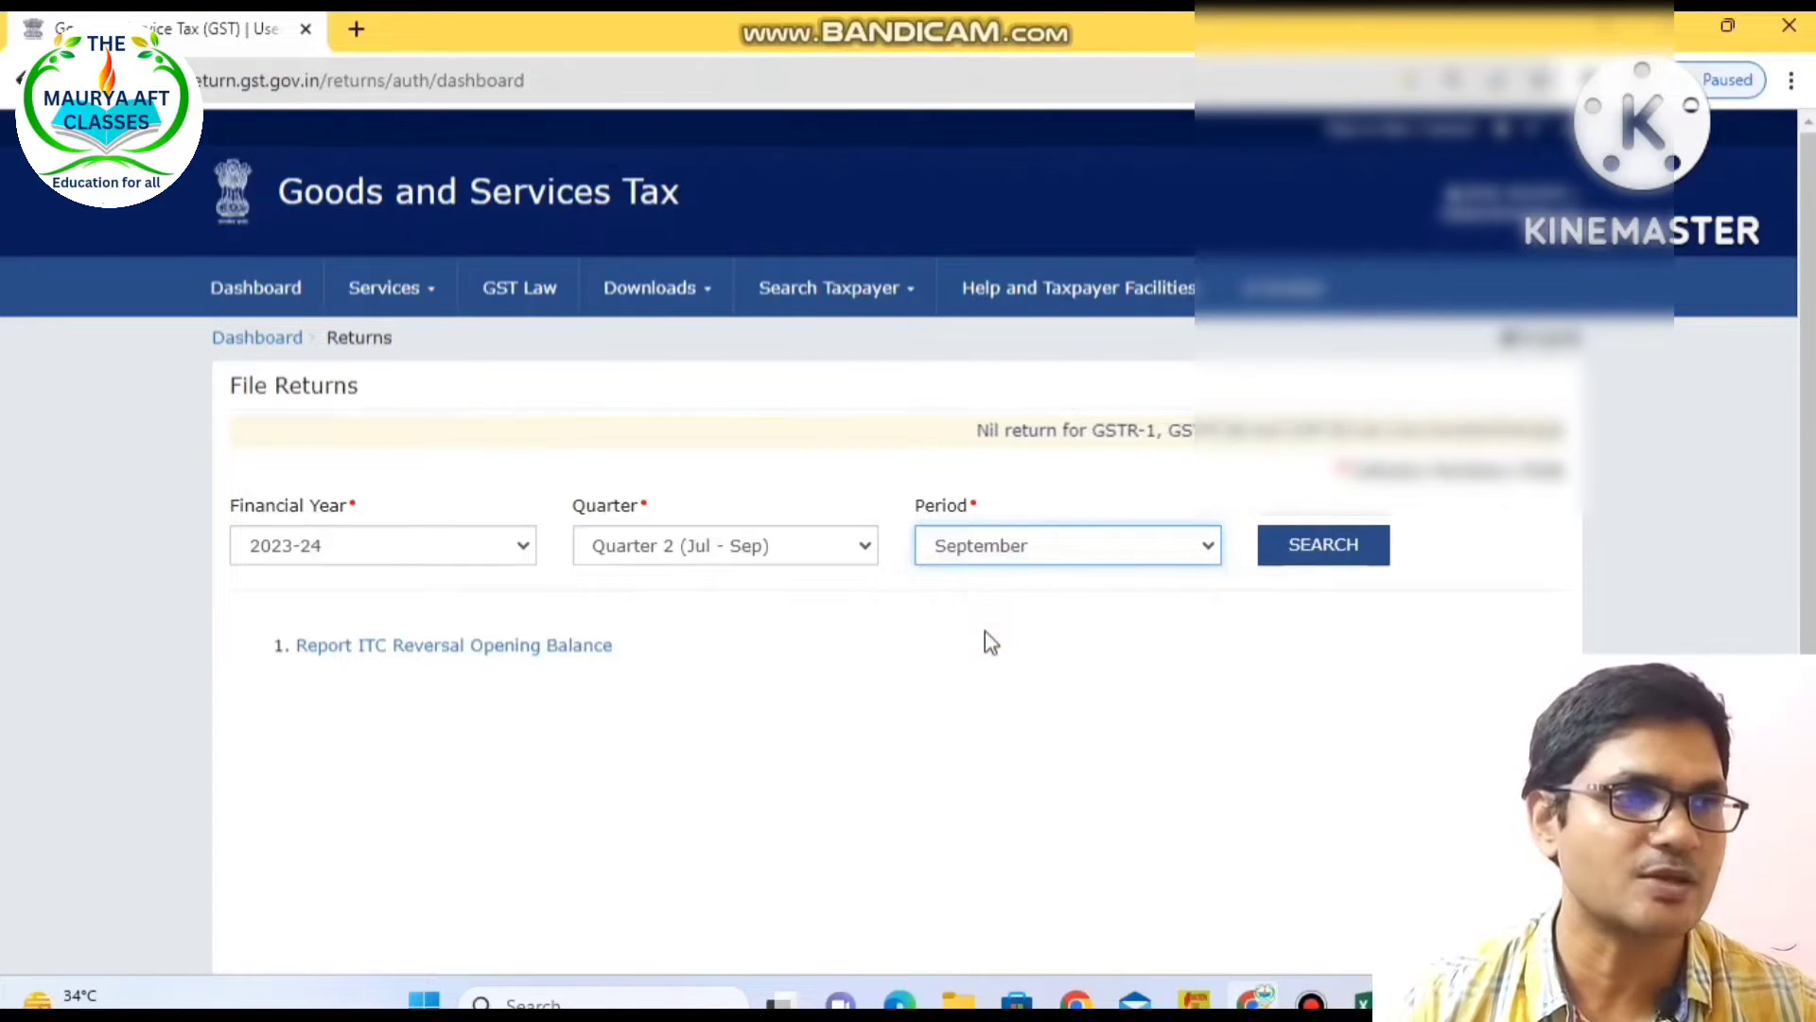
left_click(1318, 550)
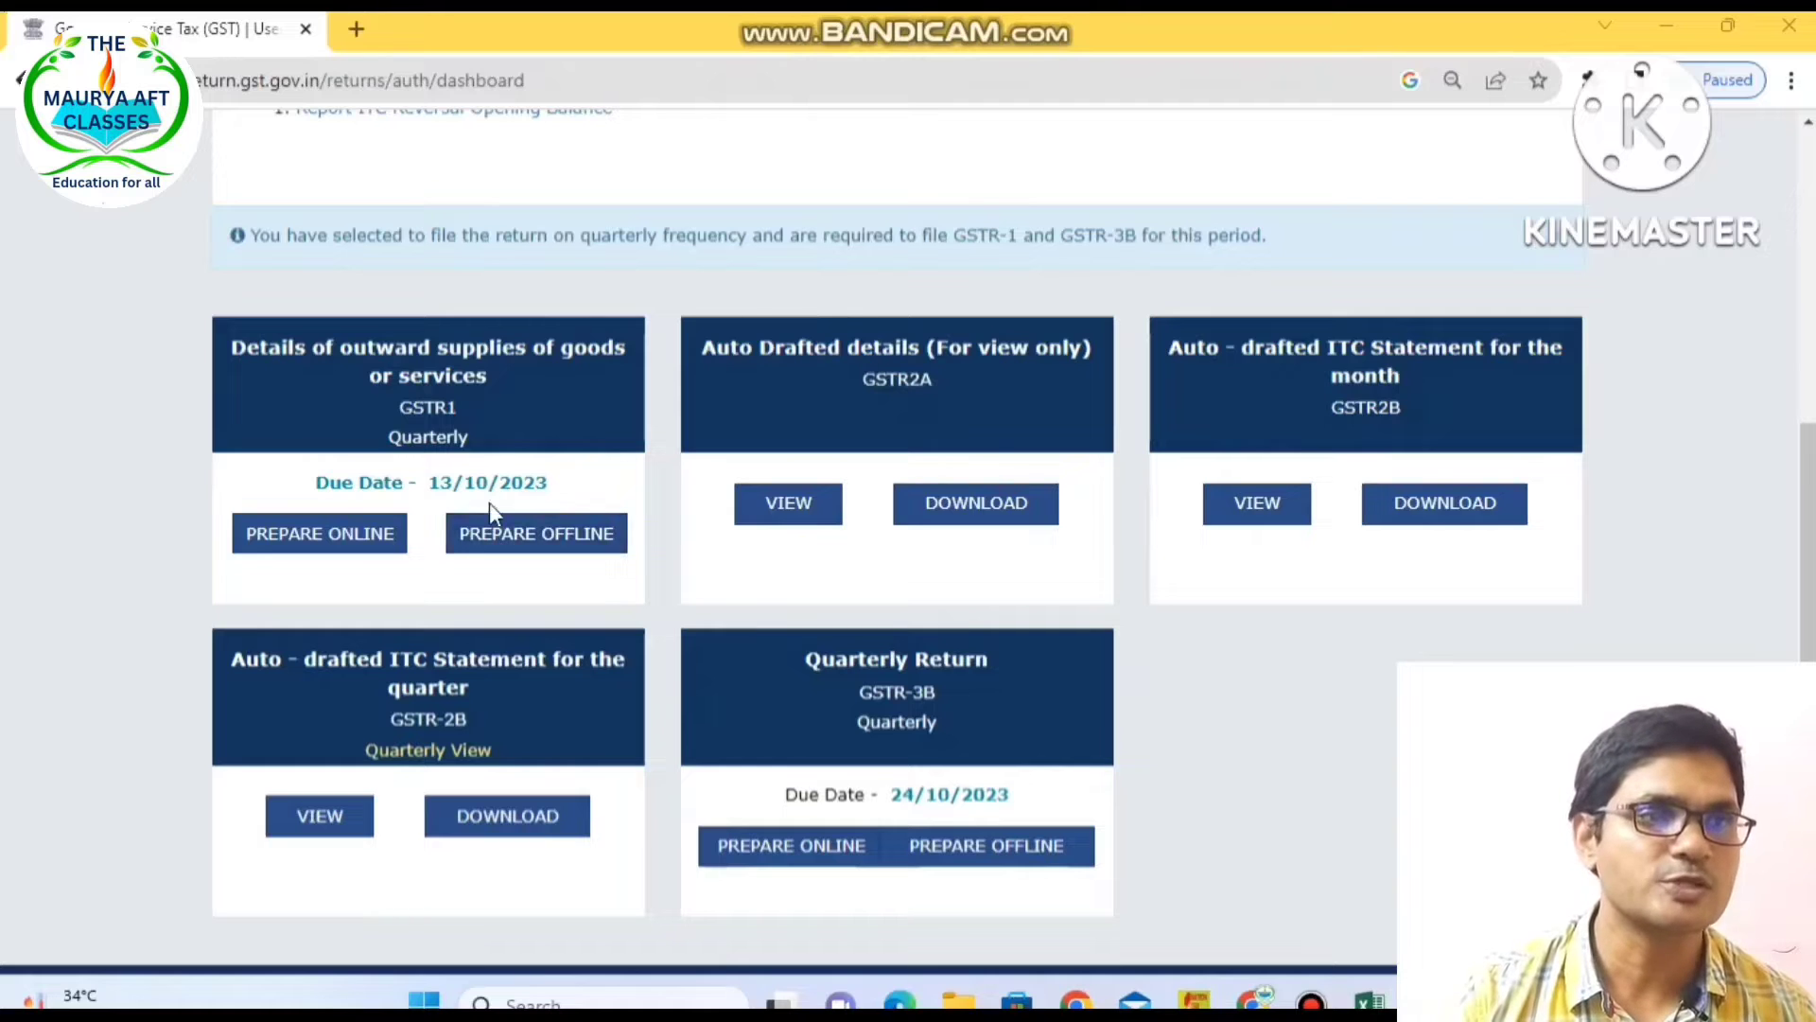
- Open the quarterly GSTR-1 form for outward supplies and look through its record detail sections
left_click(514, 383)
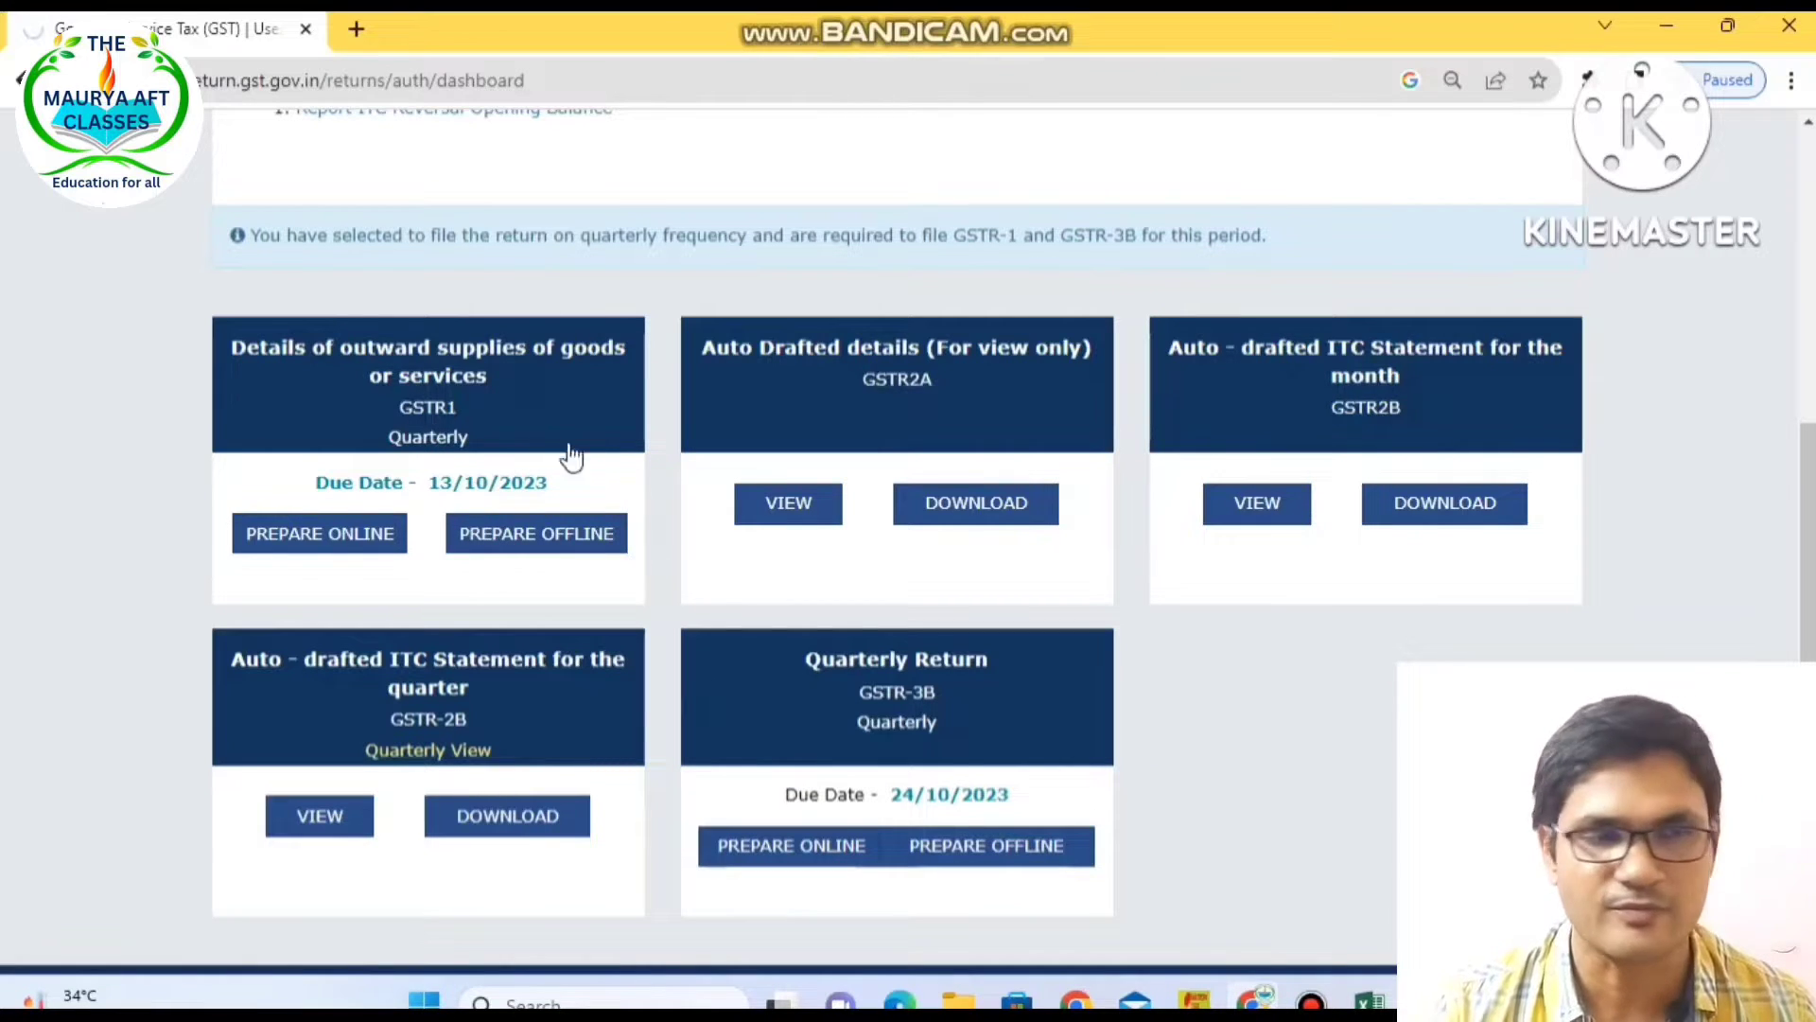
scroll(727, 705, "down", 2)
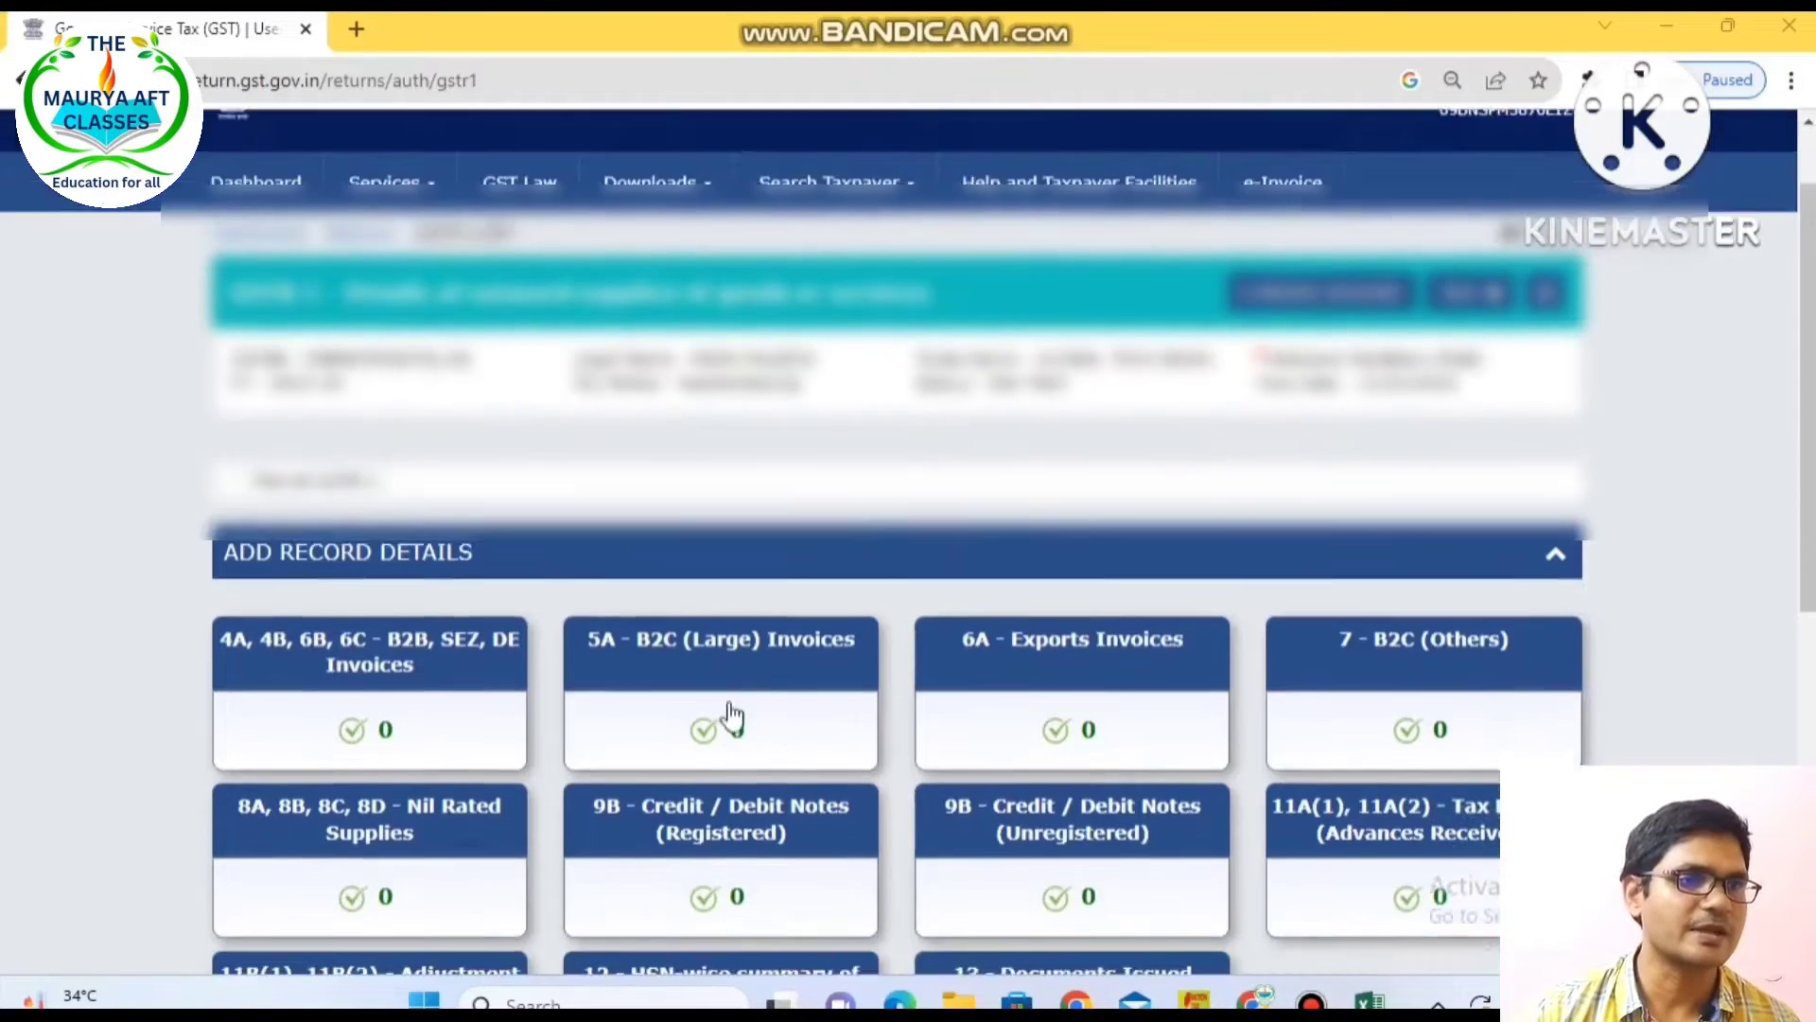
scroll(989, 845, "down", 3)
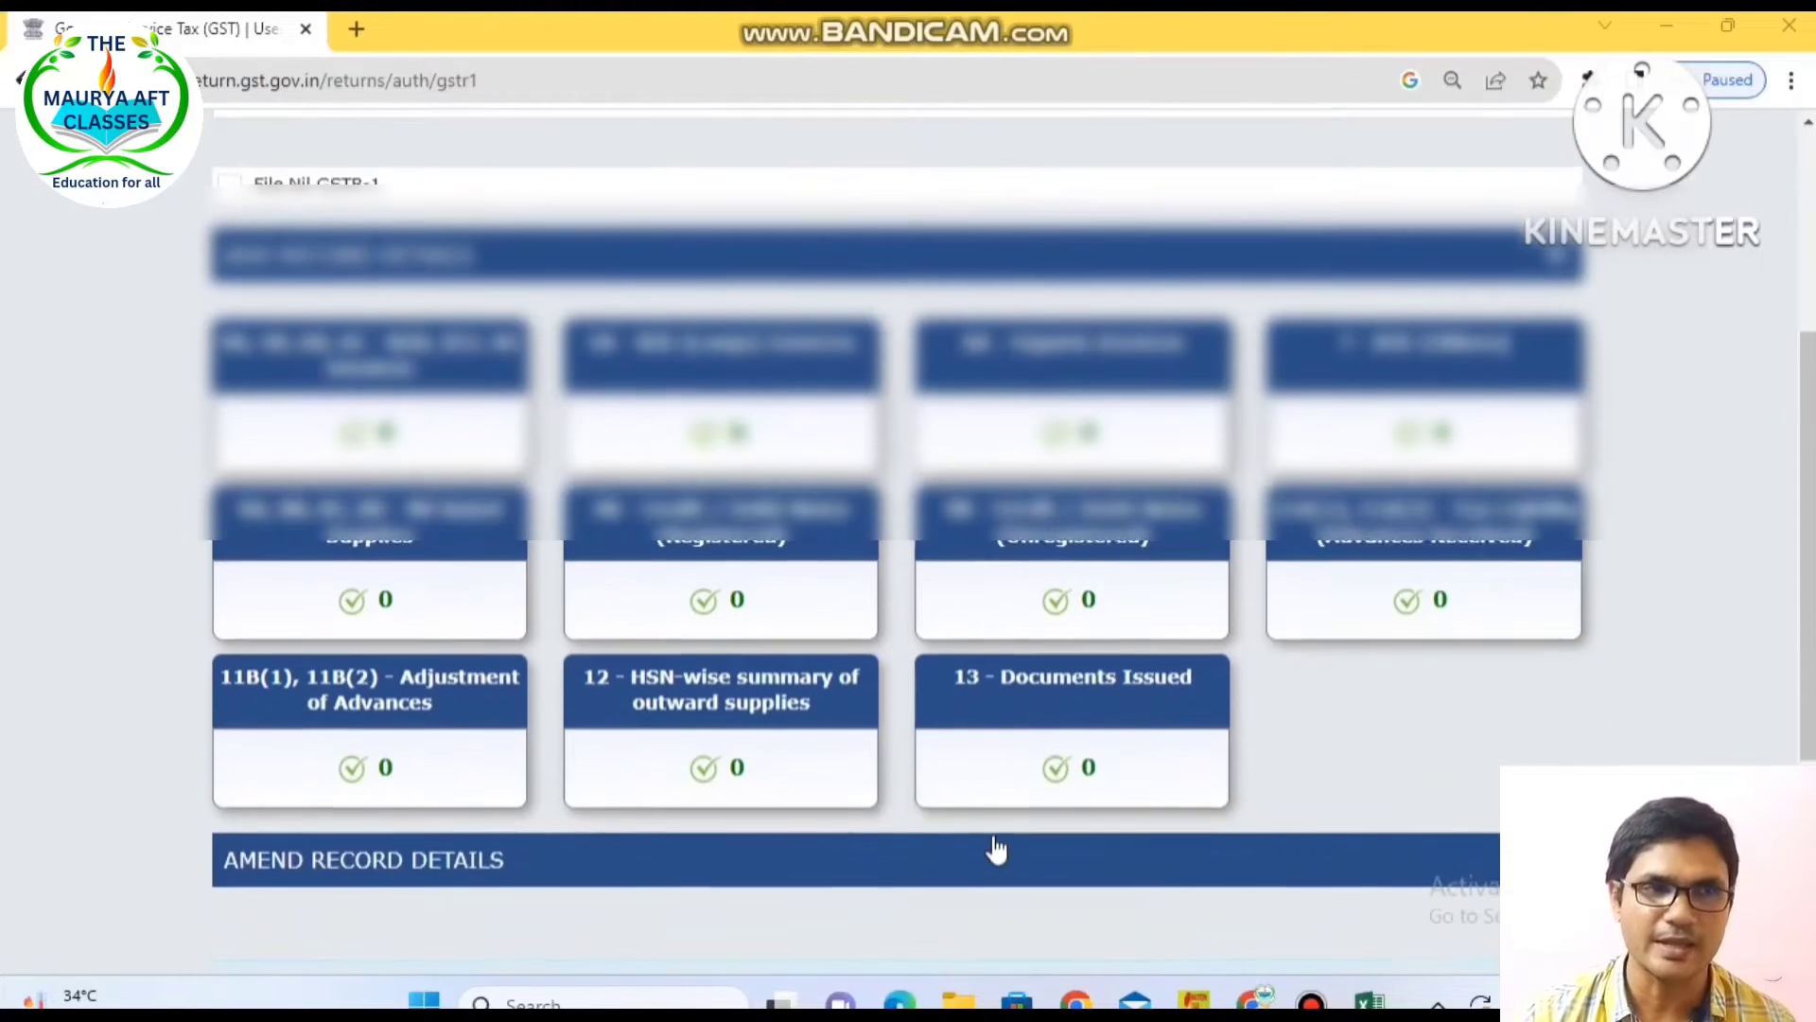
scroll(996, 848, "up", 3)
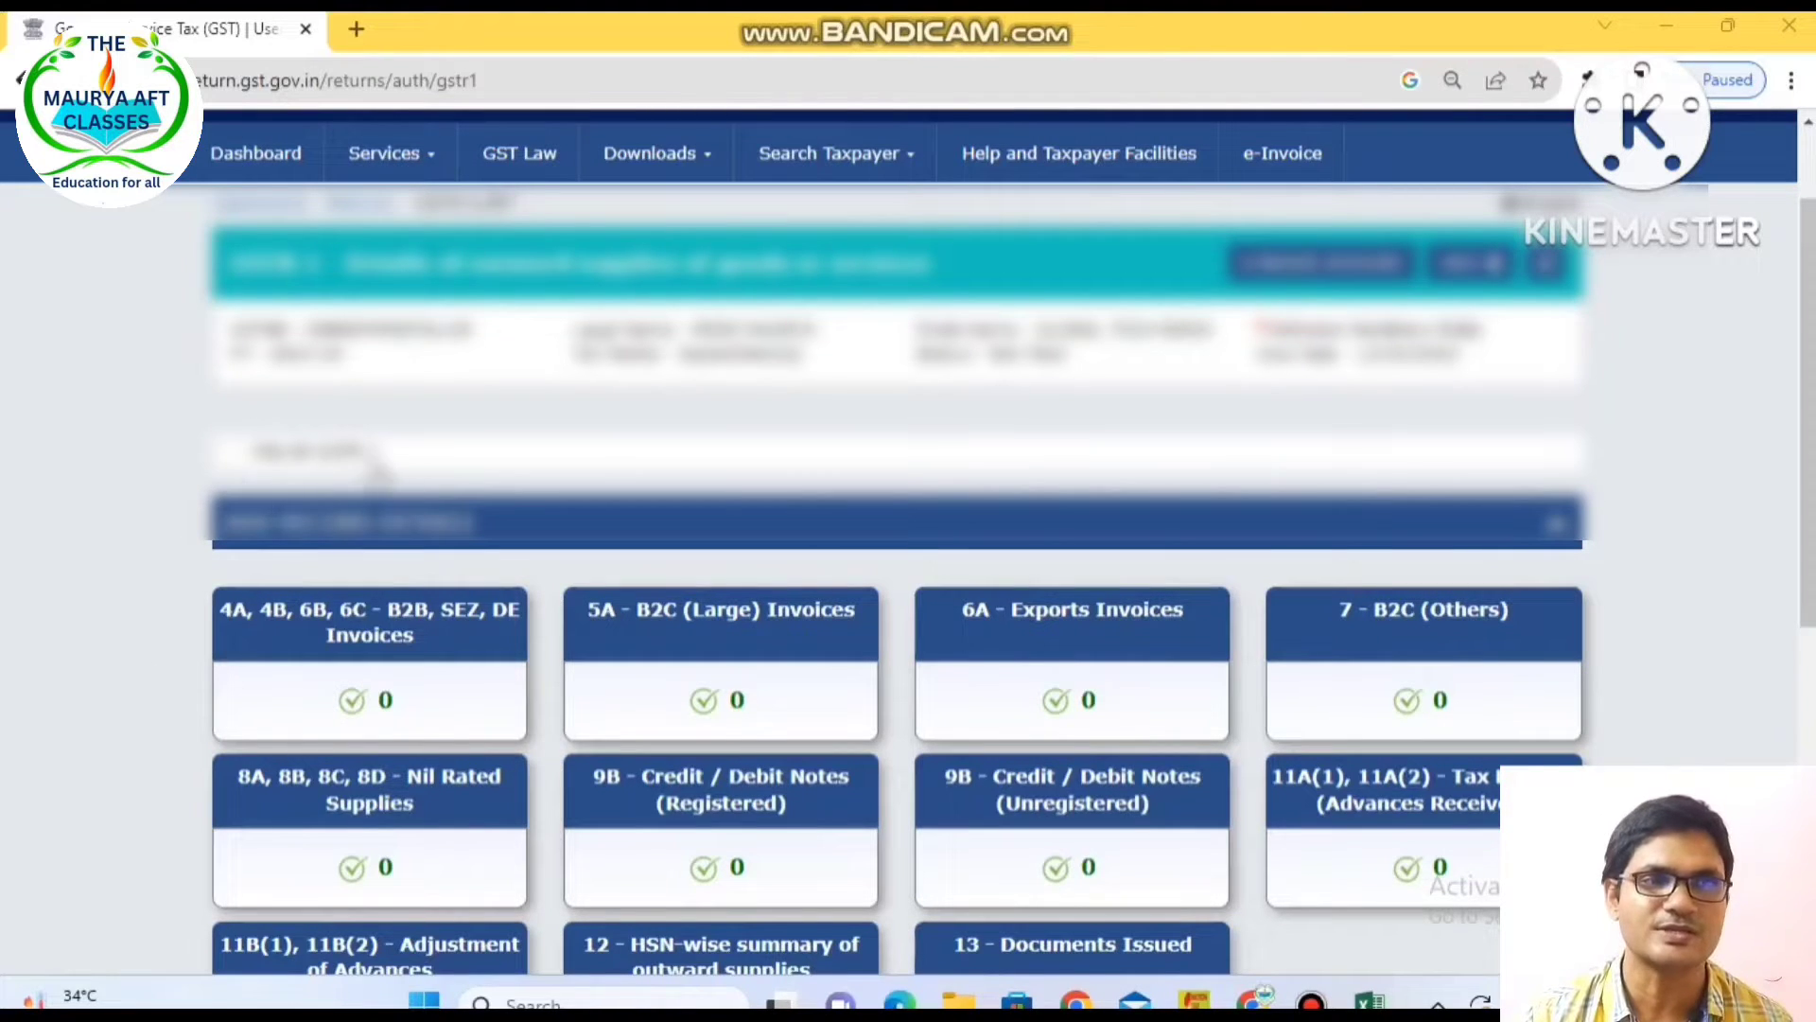
- Enable File Nil GSTR-1 to view its conditions and disable it again
left_click(230, 457)
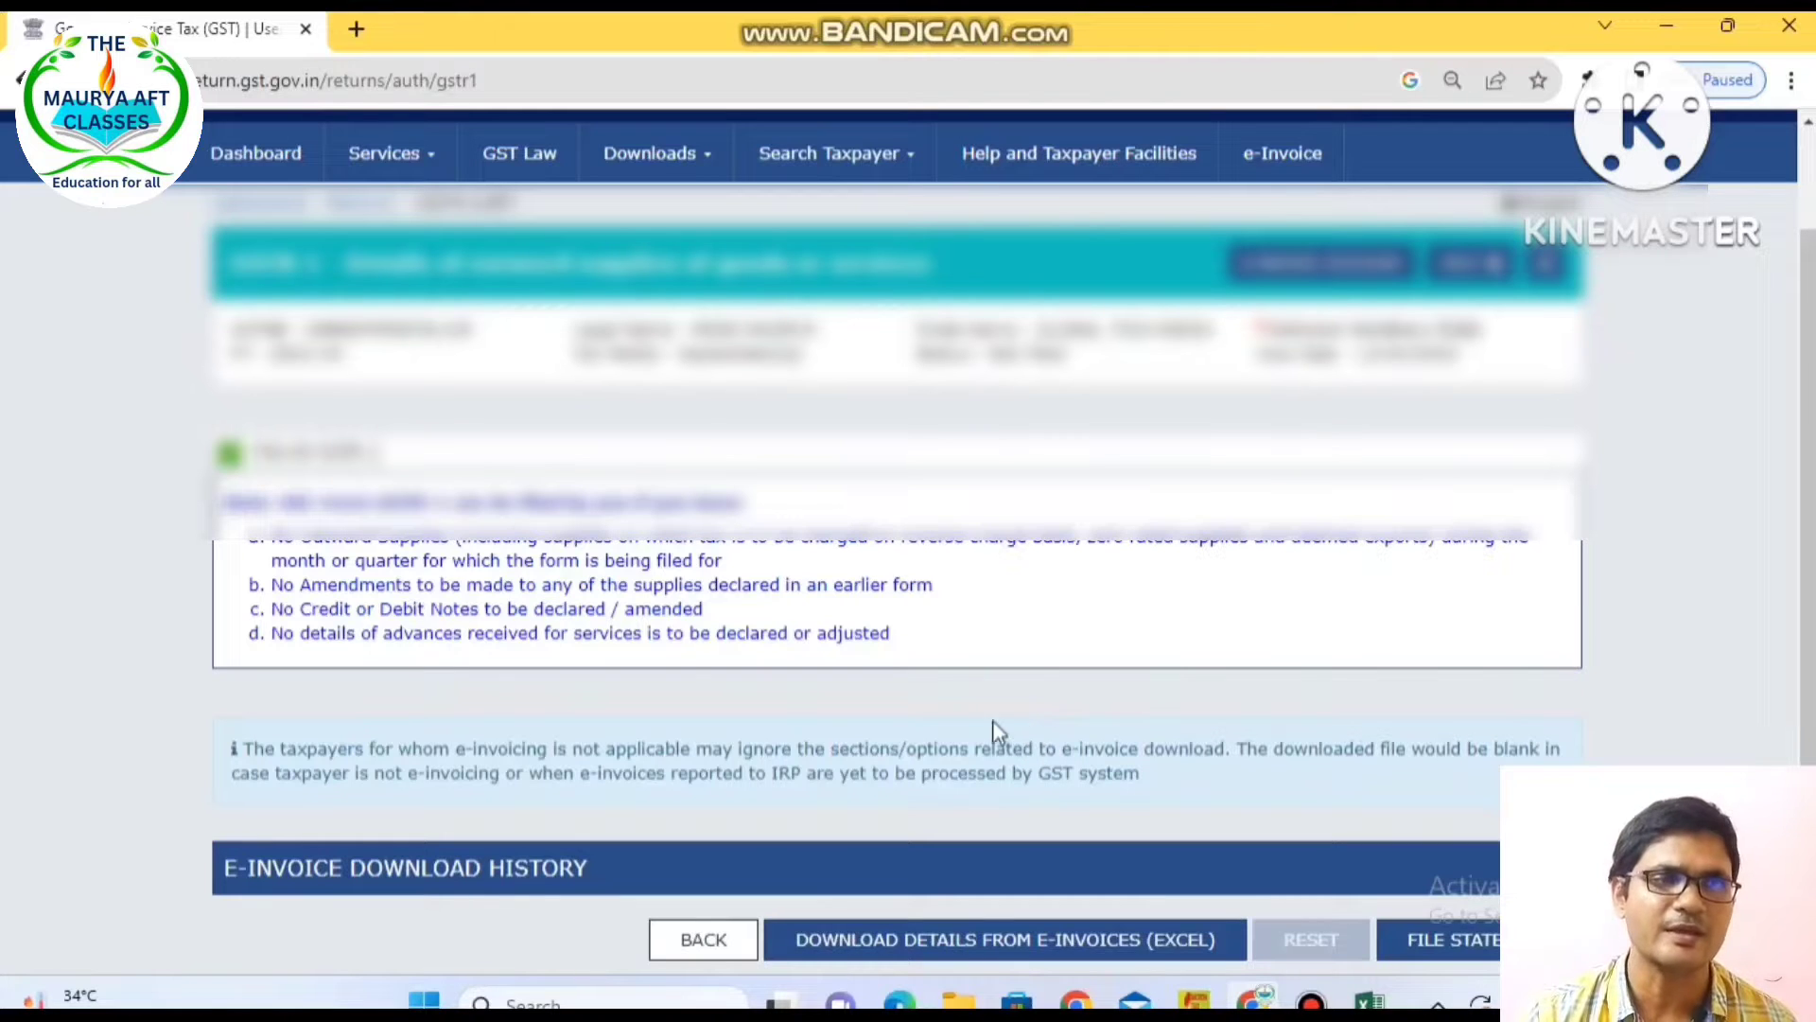
left_click(230, 454)
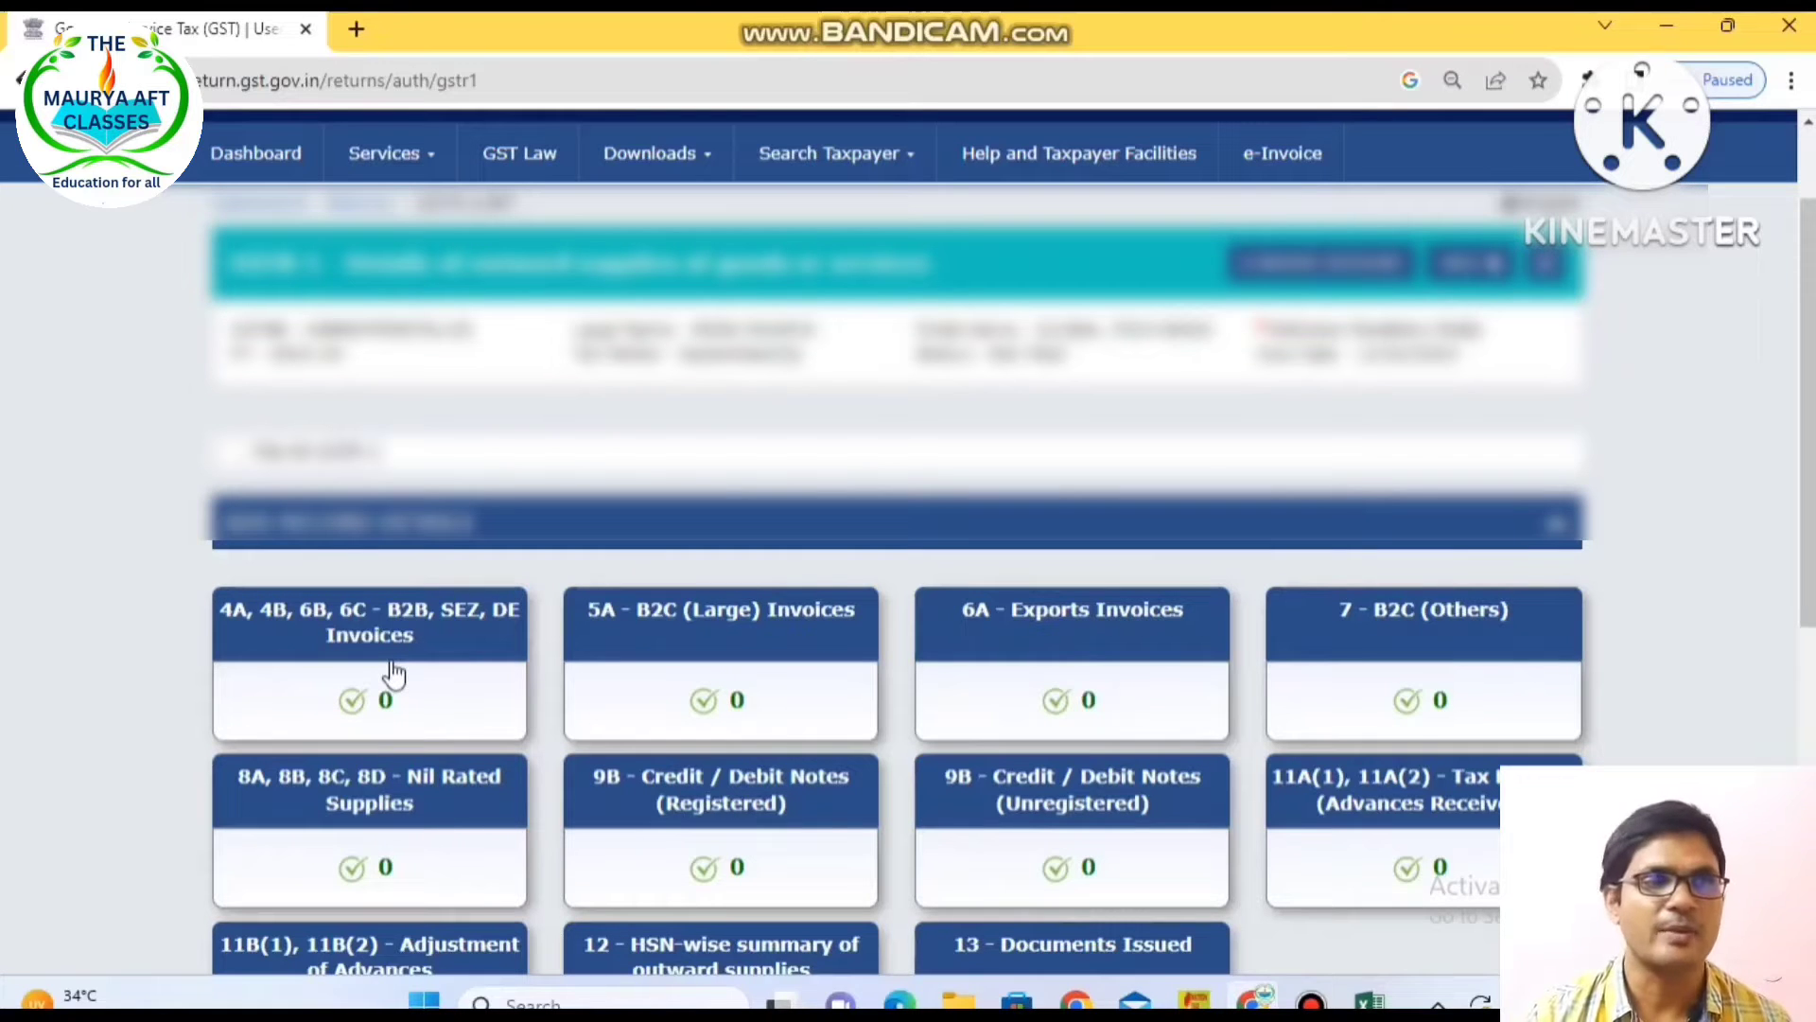
mouse_move(754, 659)
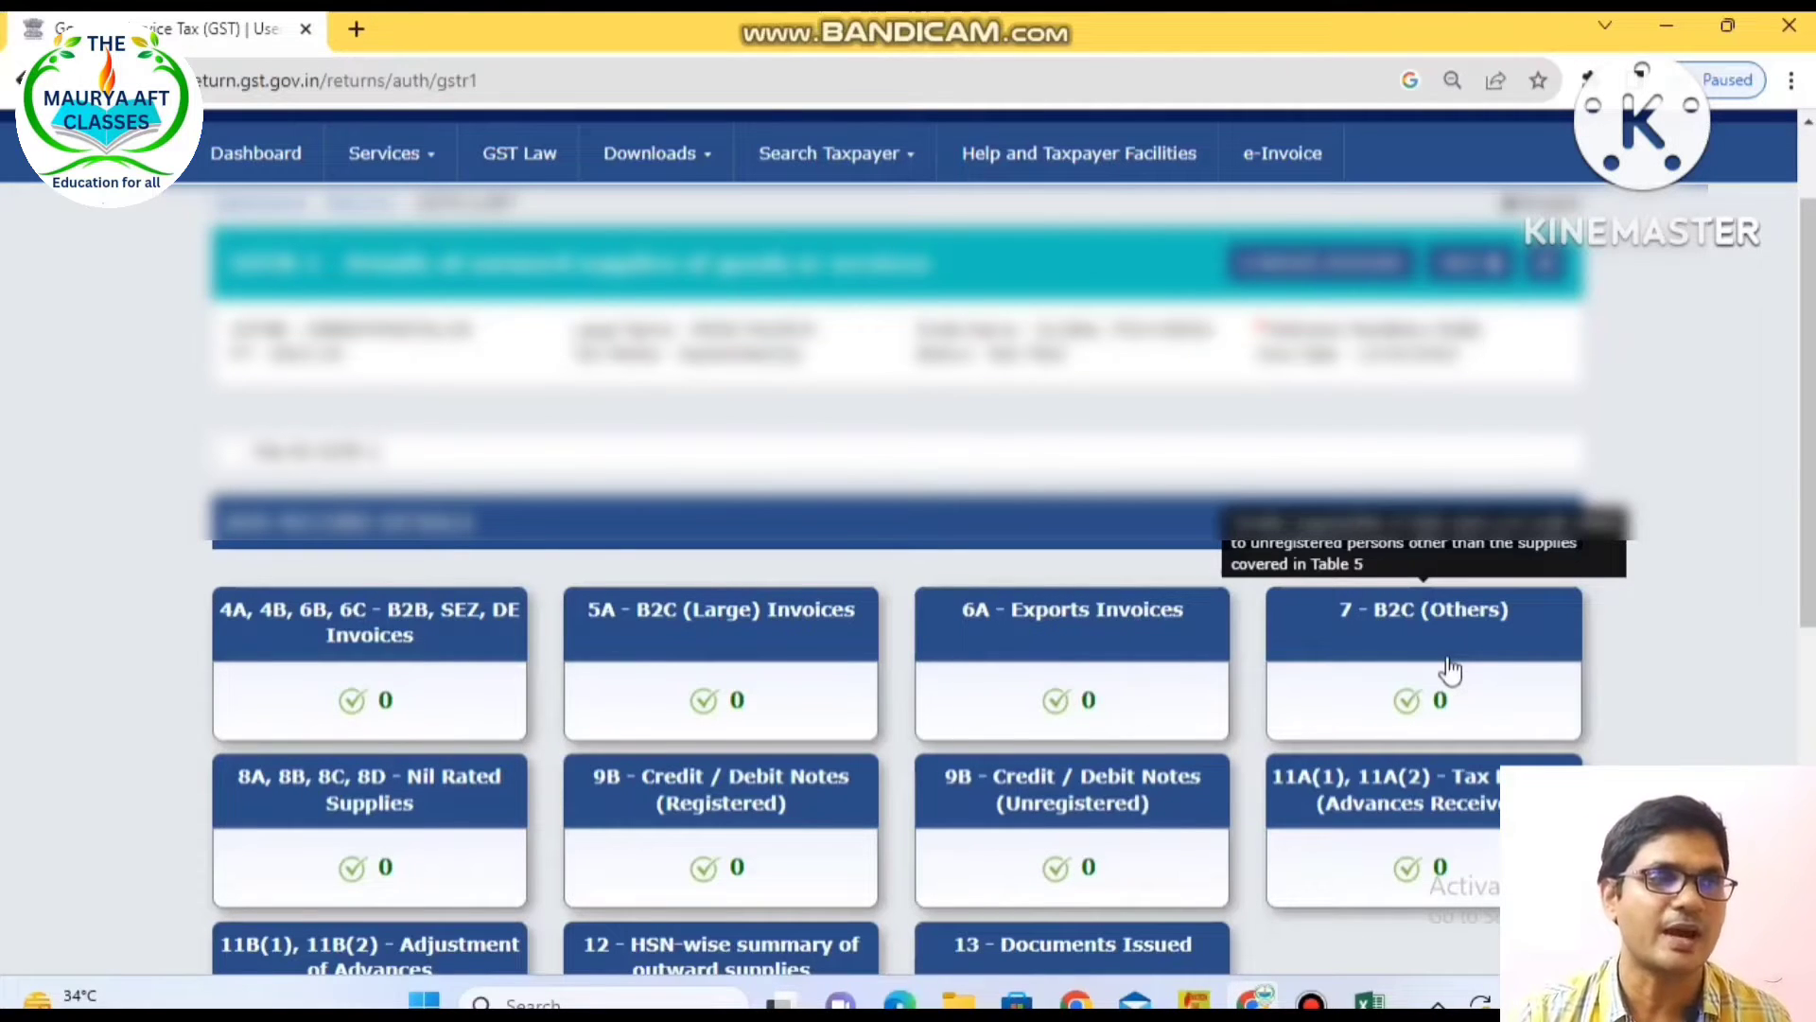
- Start adding a record under 4A, 4B, 6B, 6C - B2B, SEZ, DE Invoices
scroll(1467, 681, "down", 2)
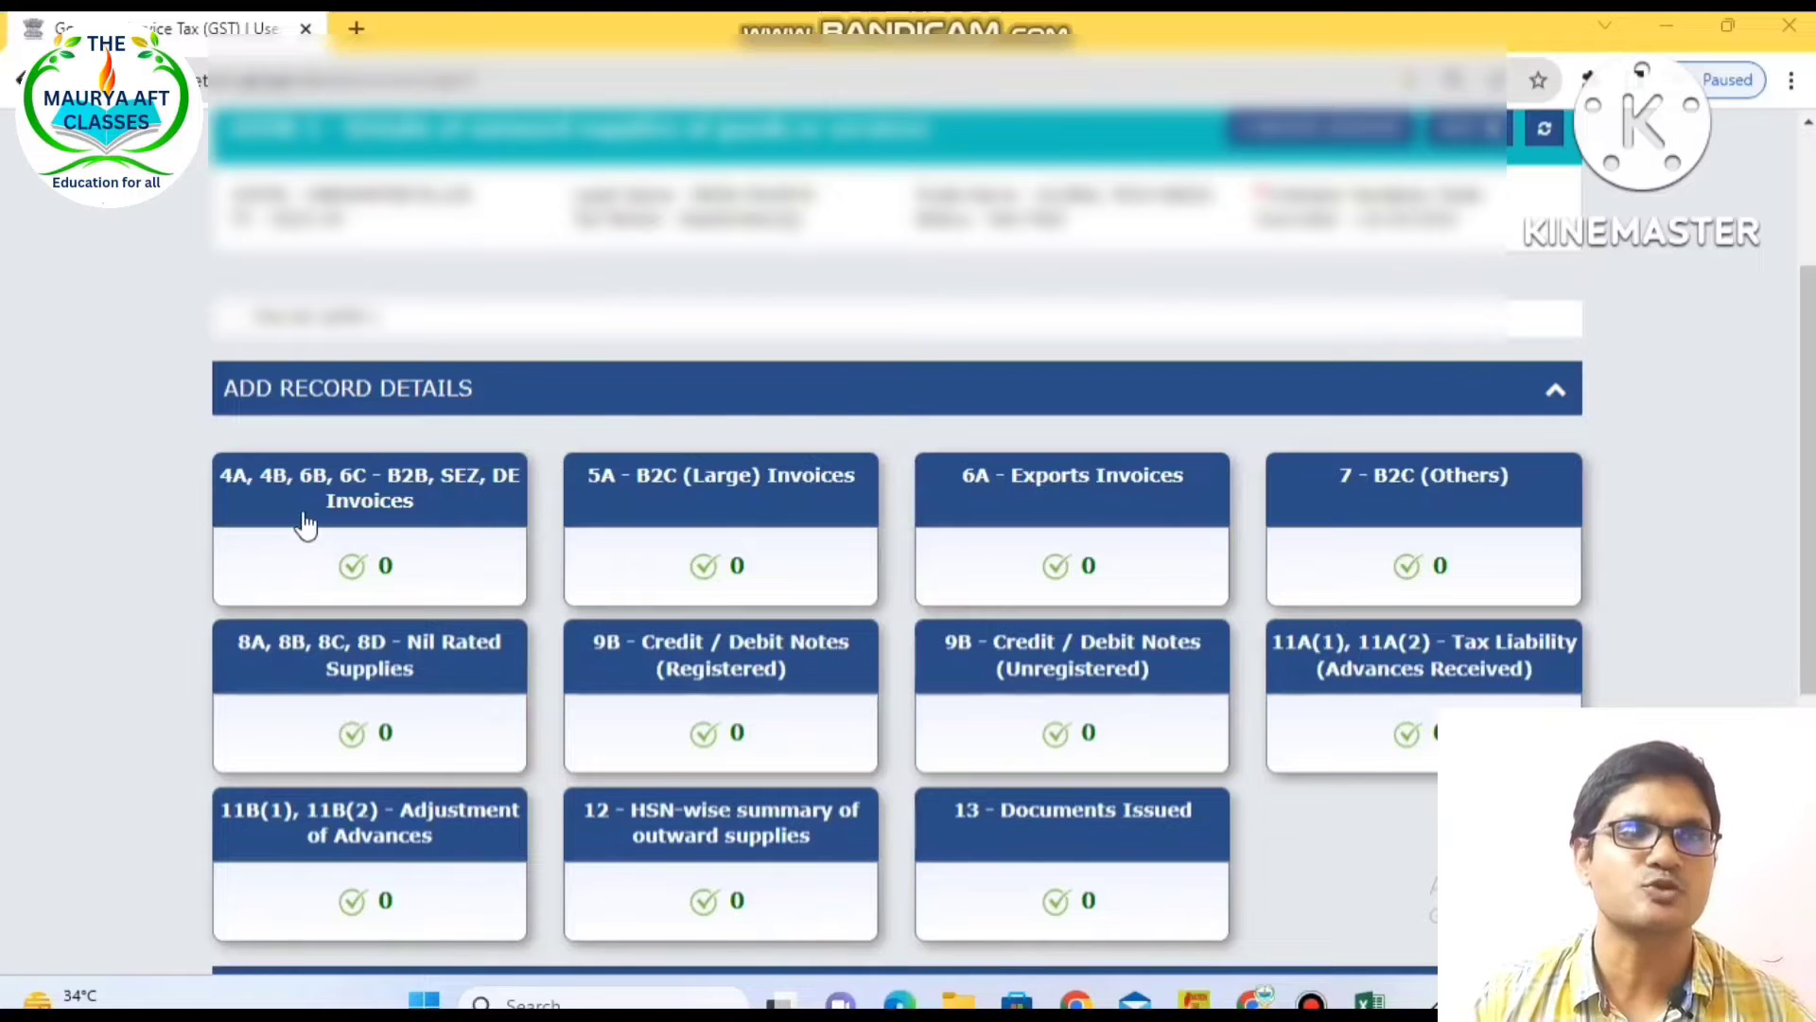
left_click(338, 493)
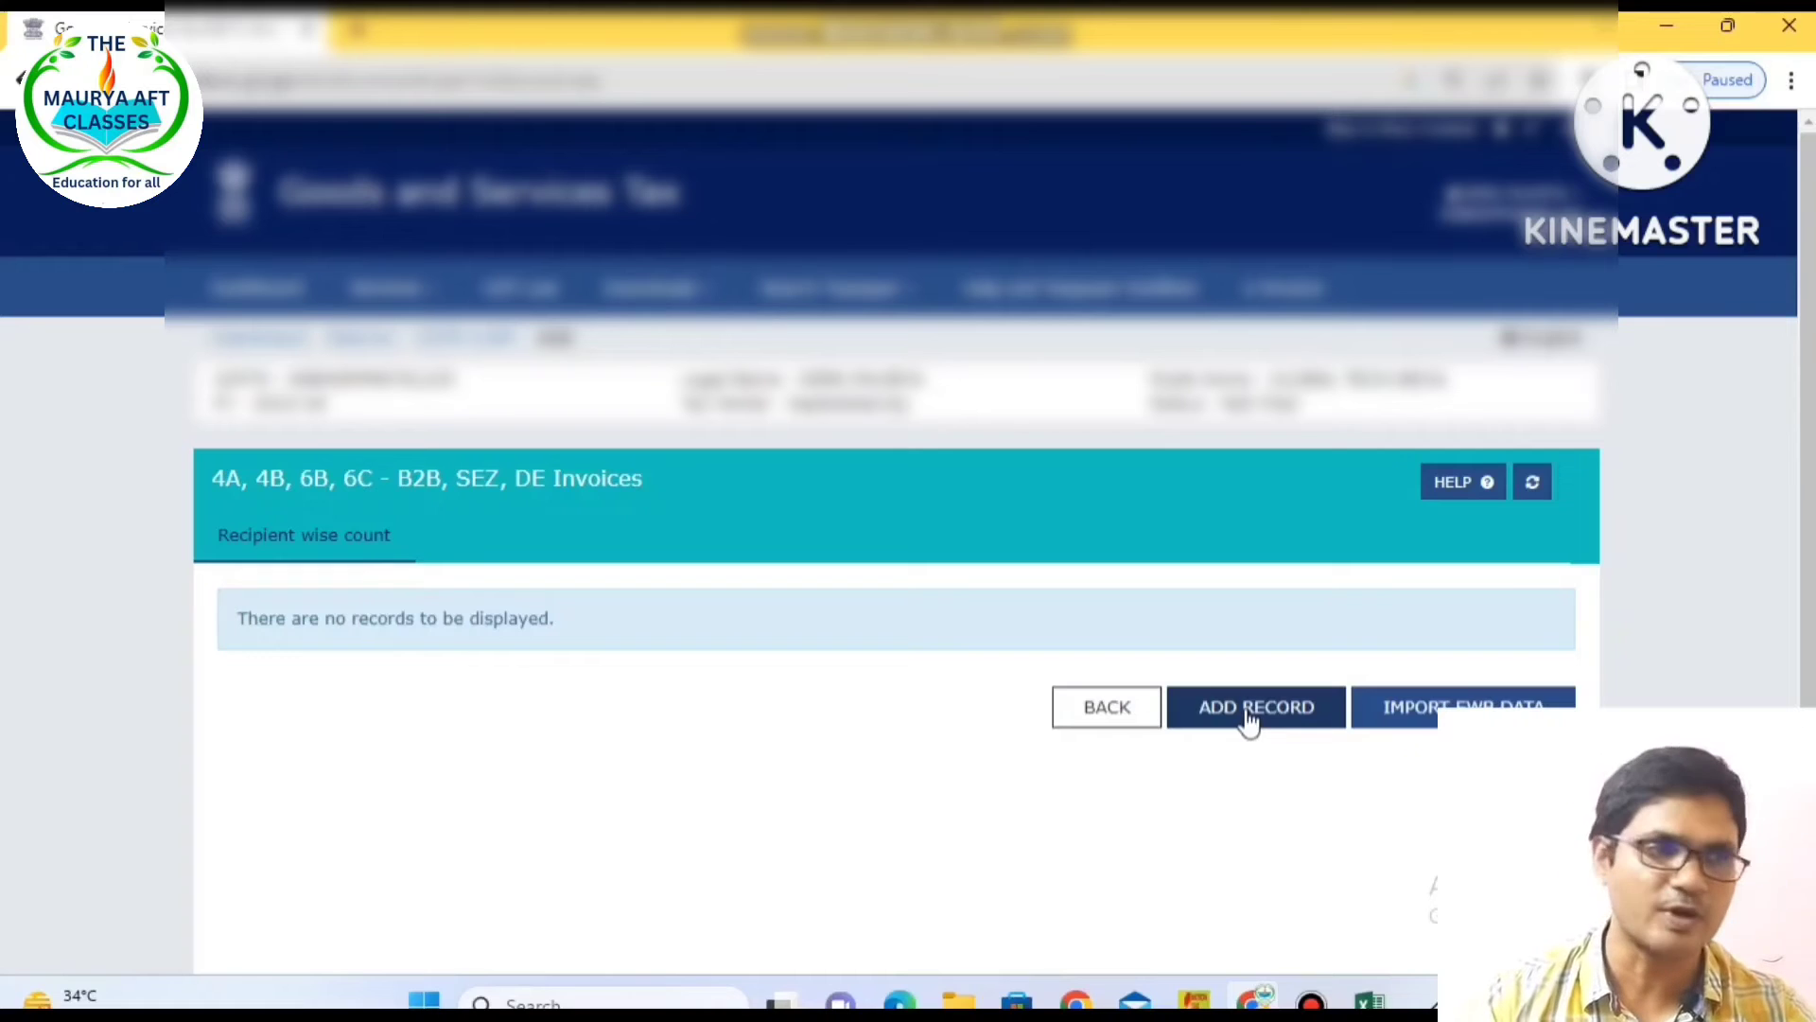
left_click(1249, 719)
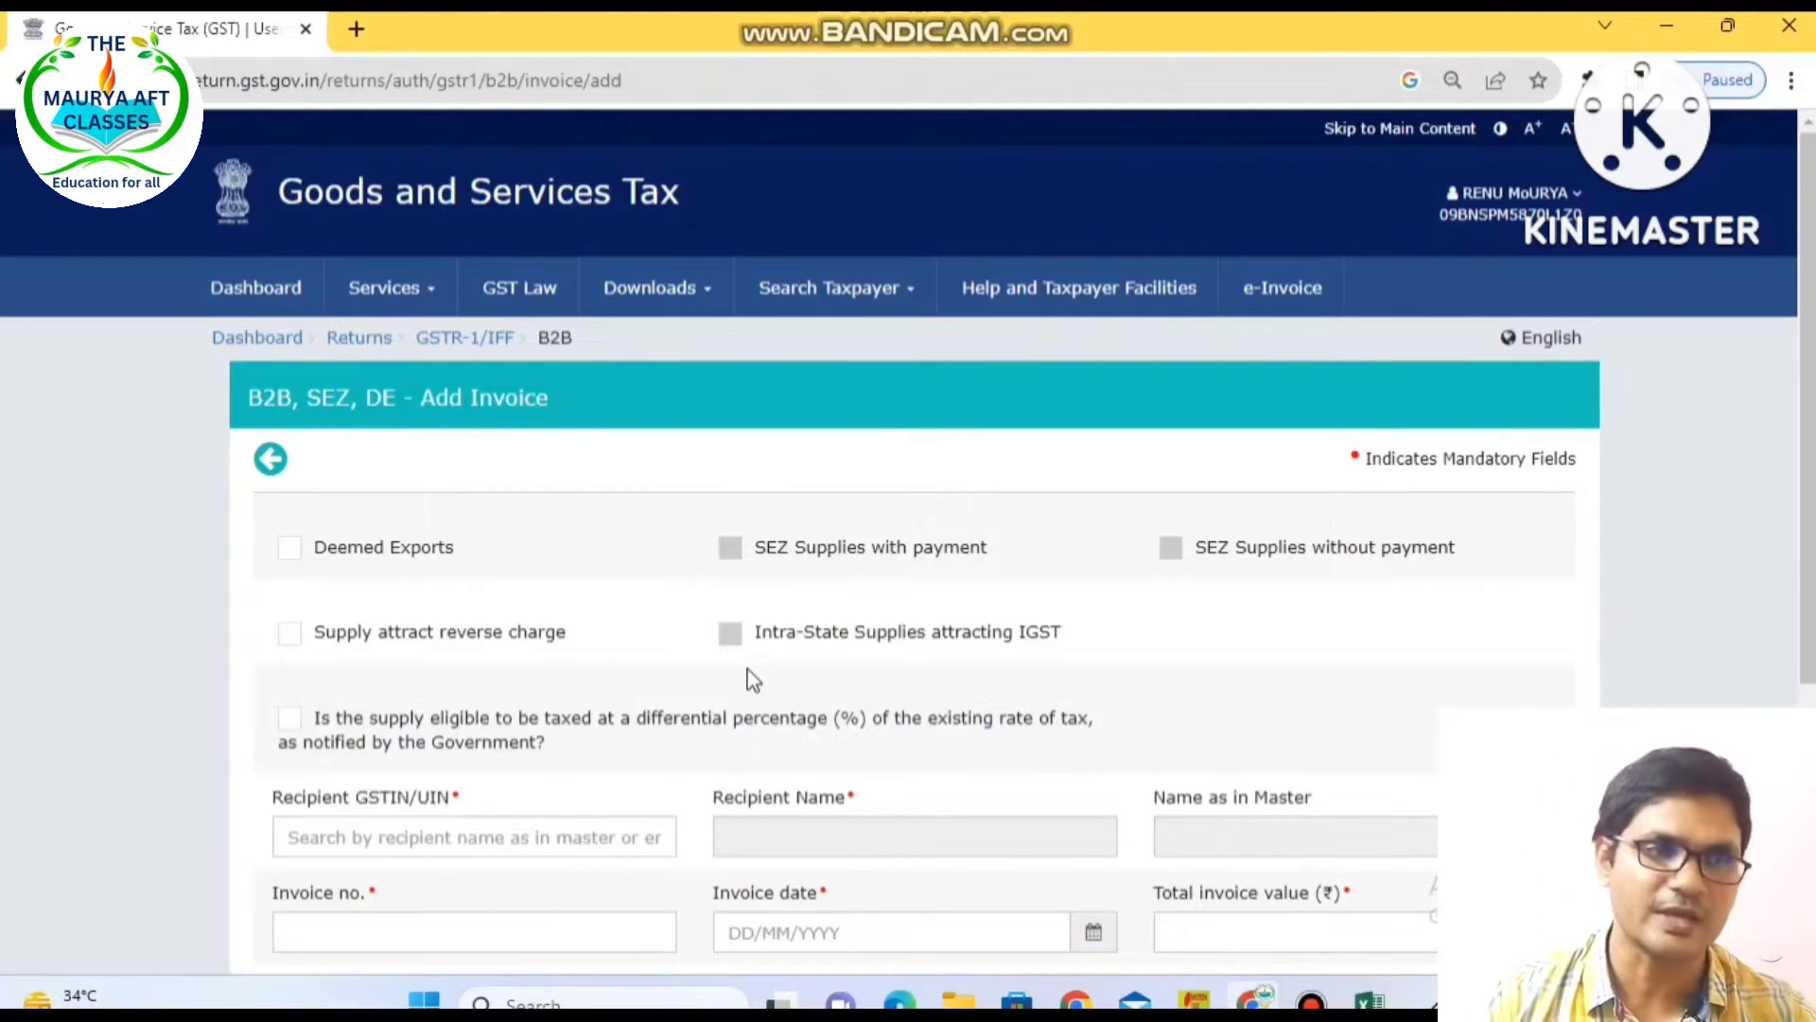
- Fill in the invoice's Recipient GSTIN/UIN with the GSTIN copied from the M/S Jagran Prakashan Limited row in Excel
key("alt+Tab")
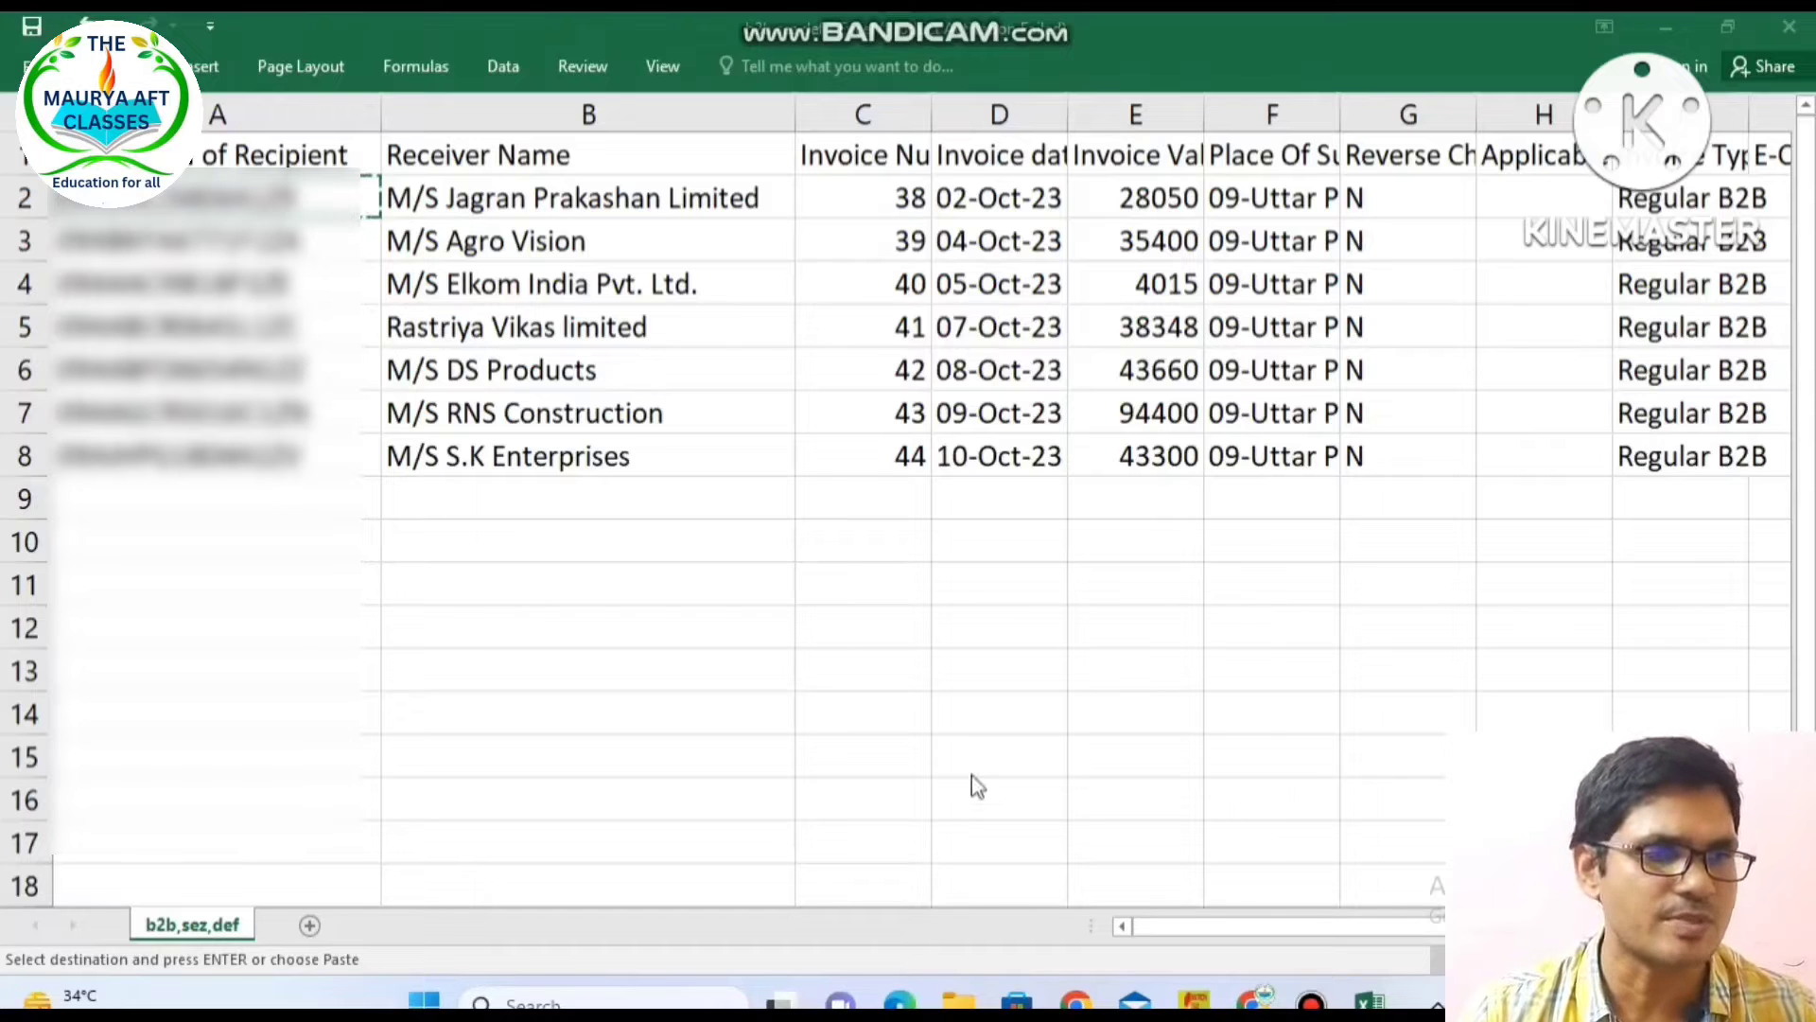
left_click(1253, 1001)
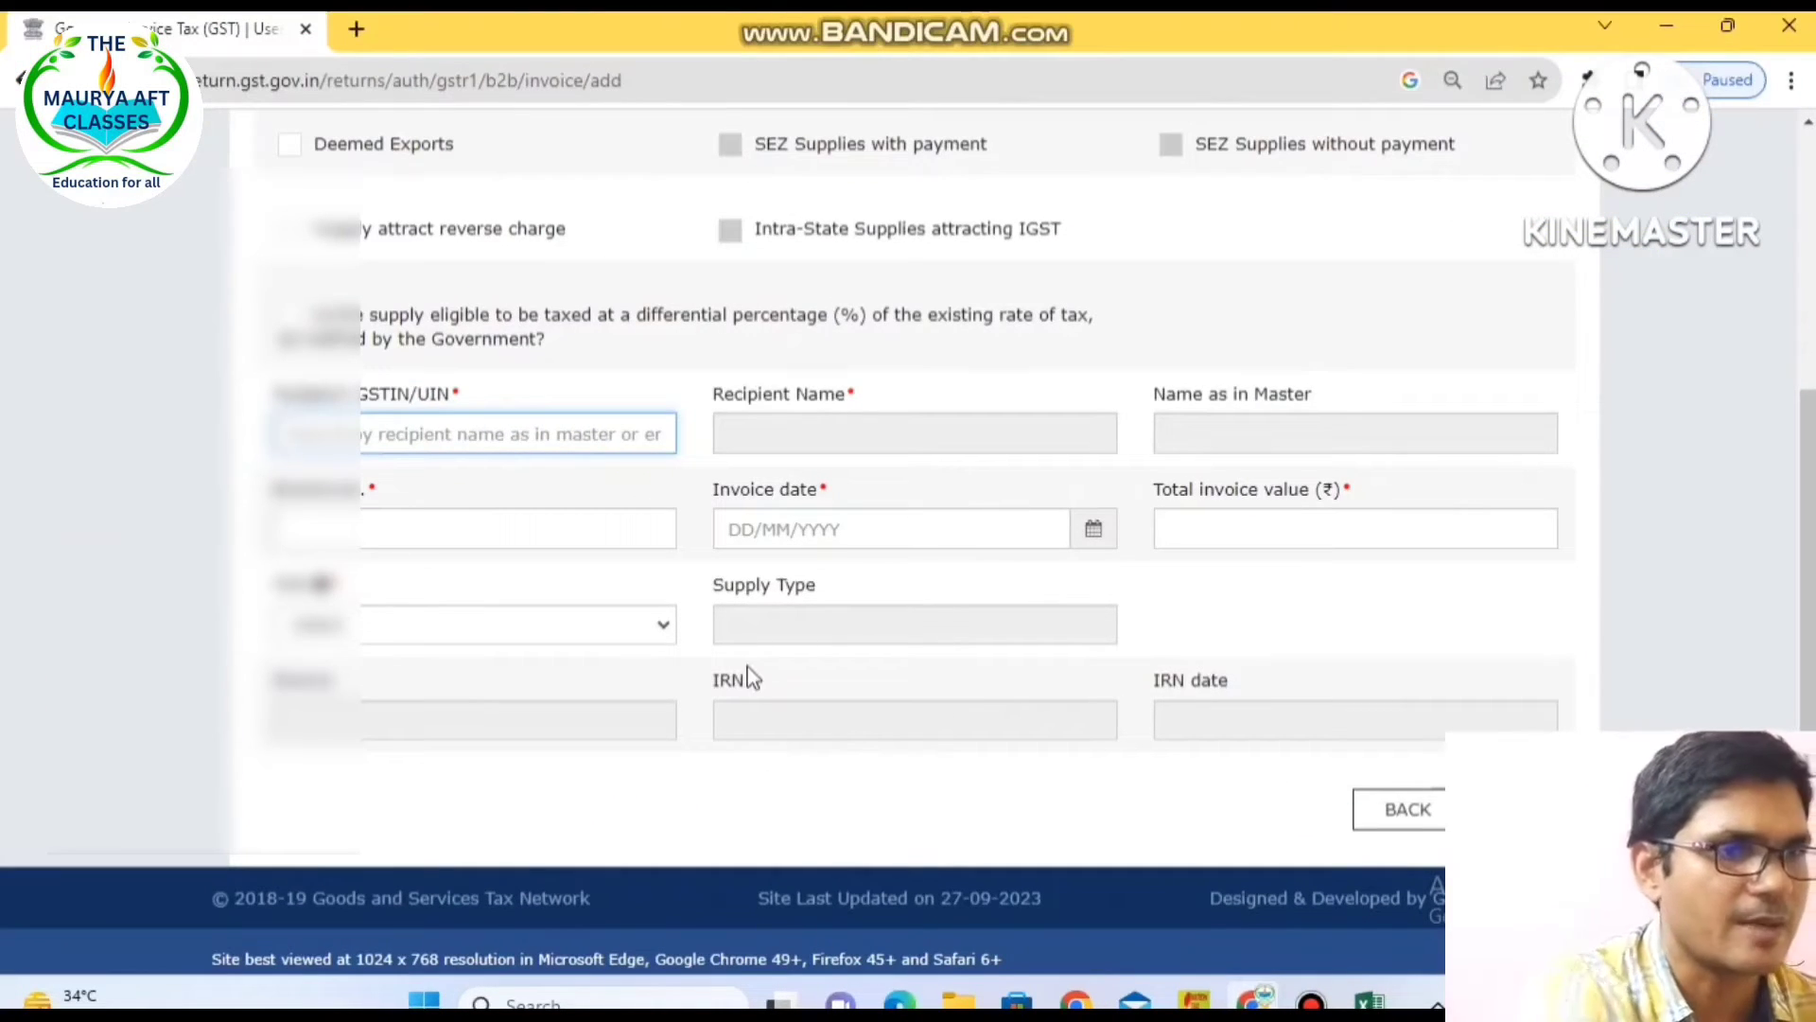
key("ctrl+v")
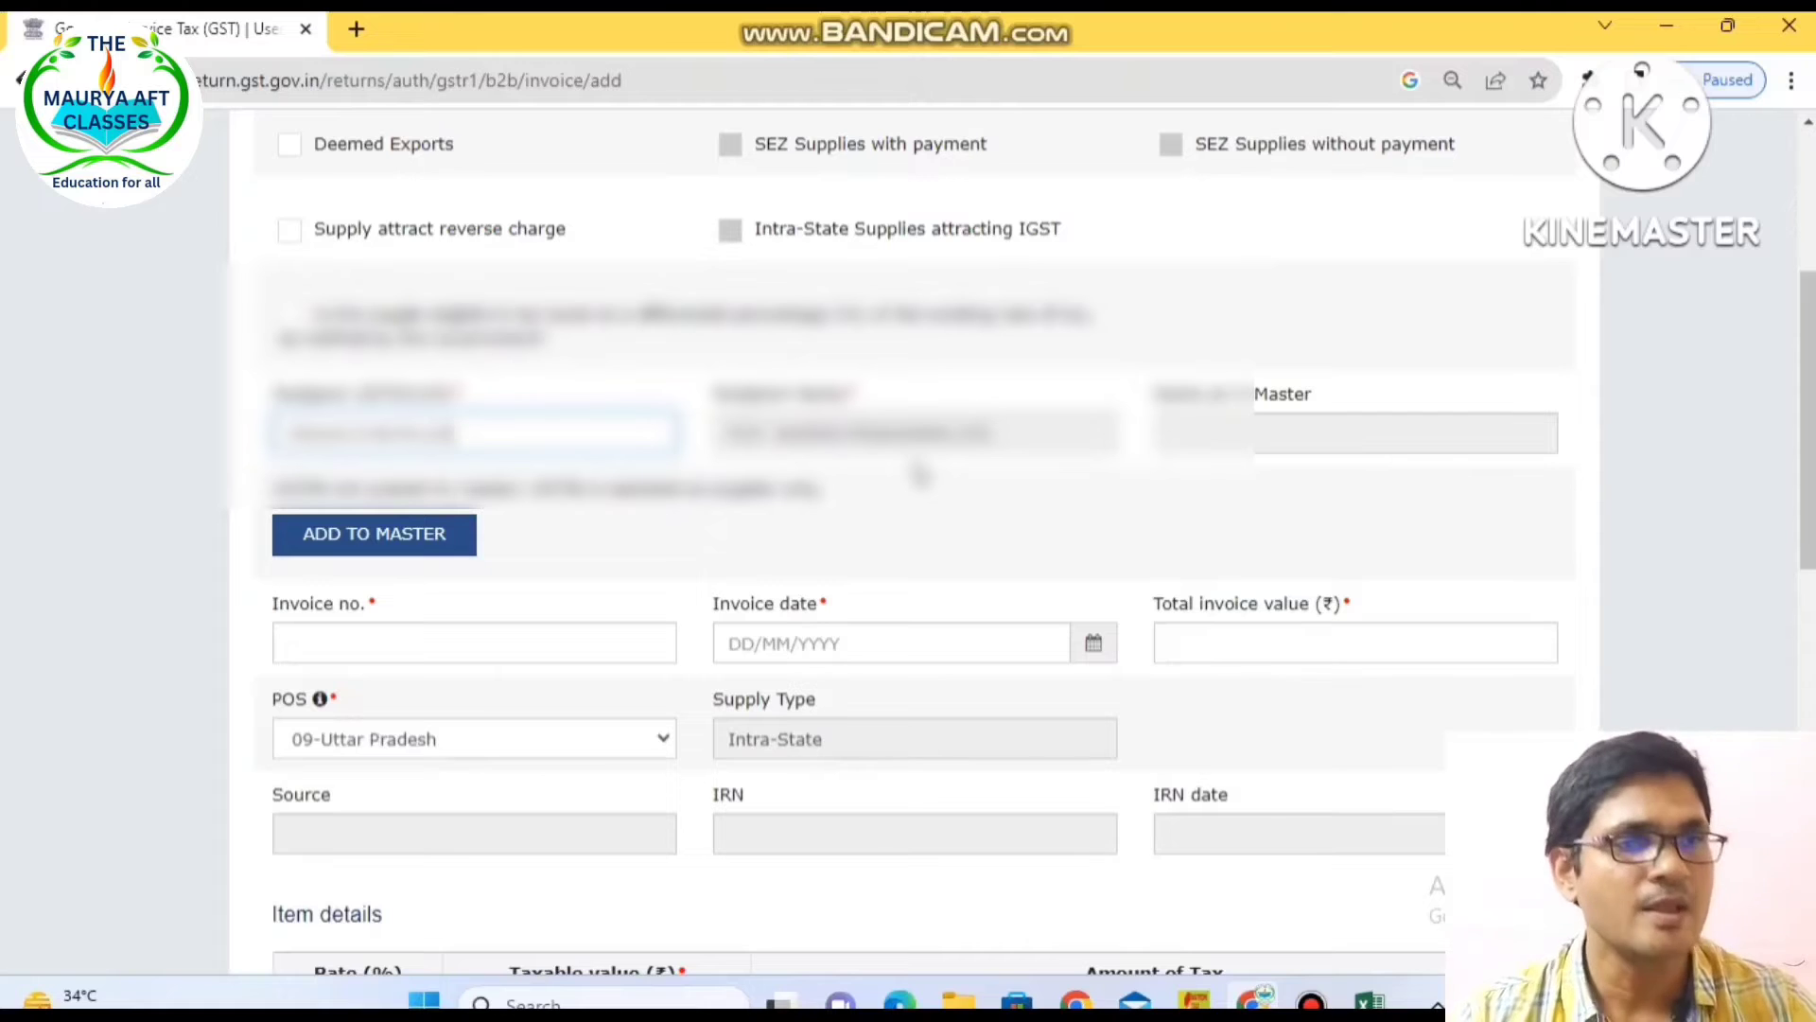
- Widen the Invoice Value column in the Excel sheet and copy M/S Jagran Prakashan Limited's 28050 into the portal's total invoice value
left_click(405, 634)
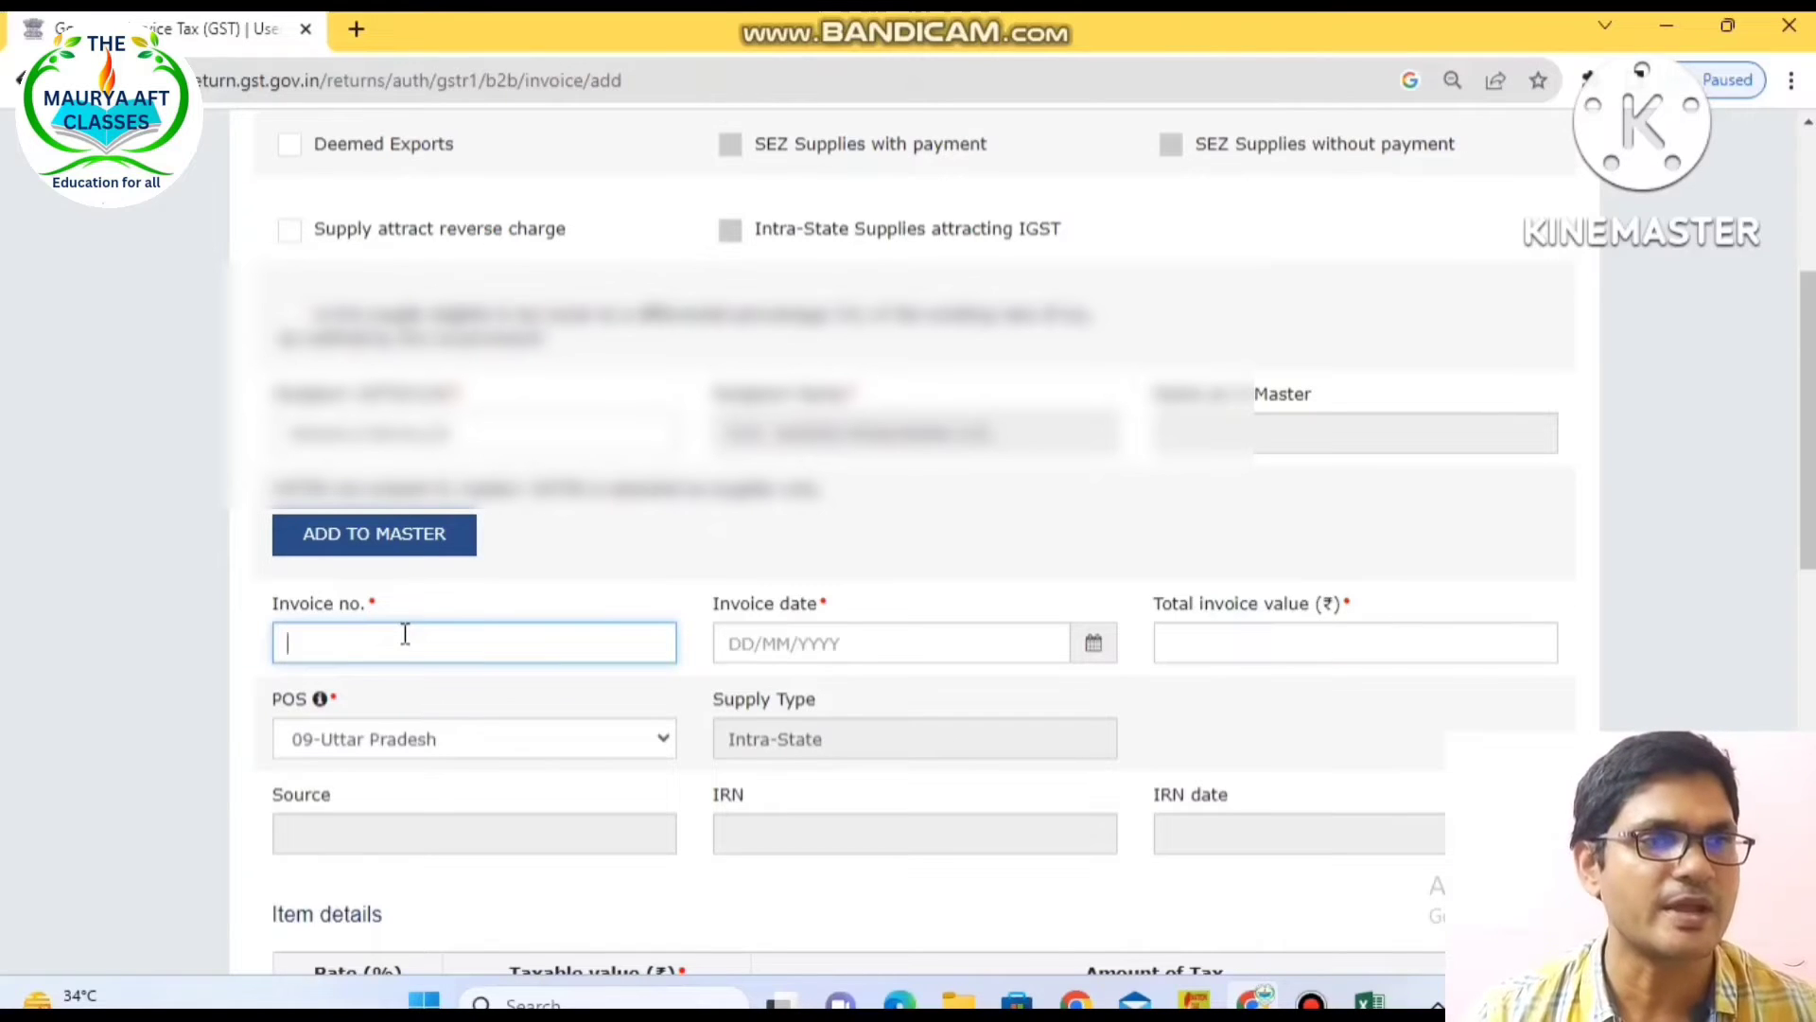
left_click(730, 636)
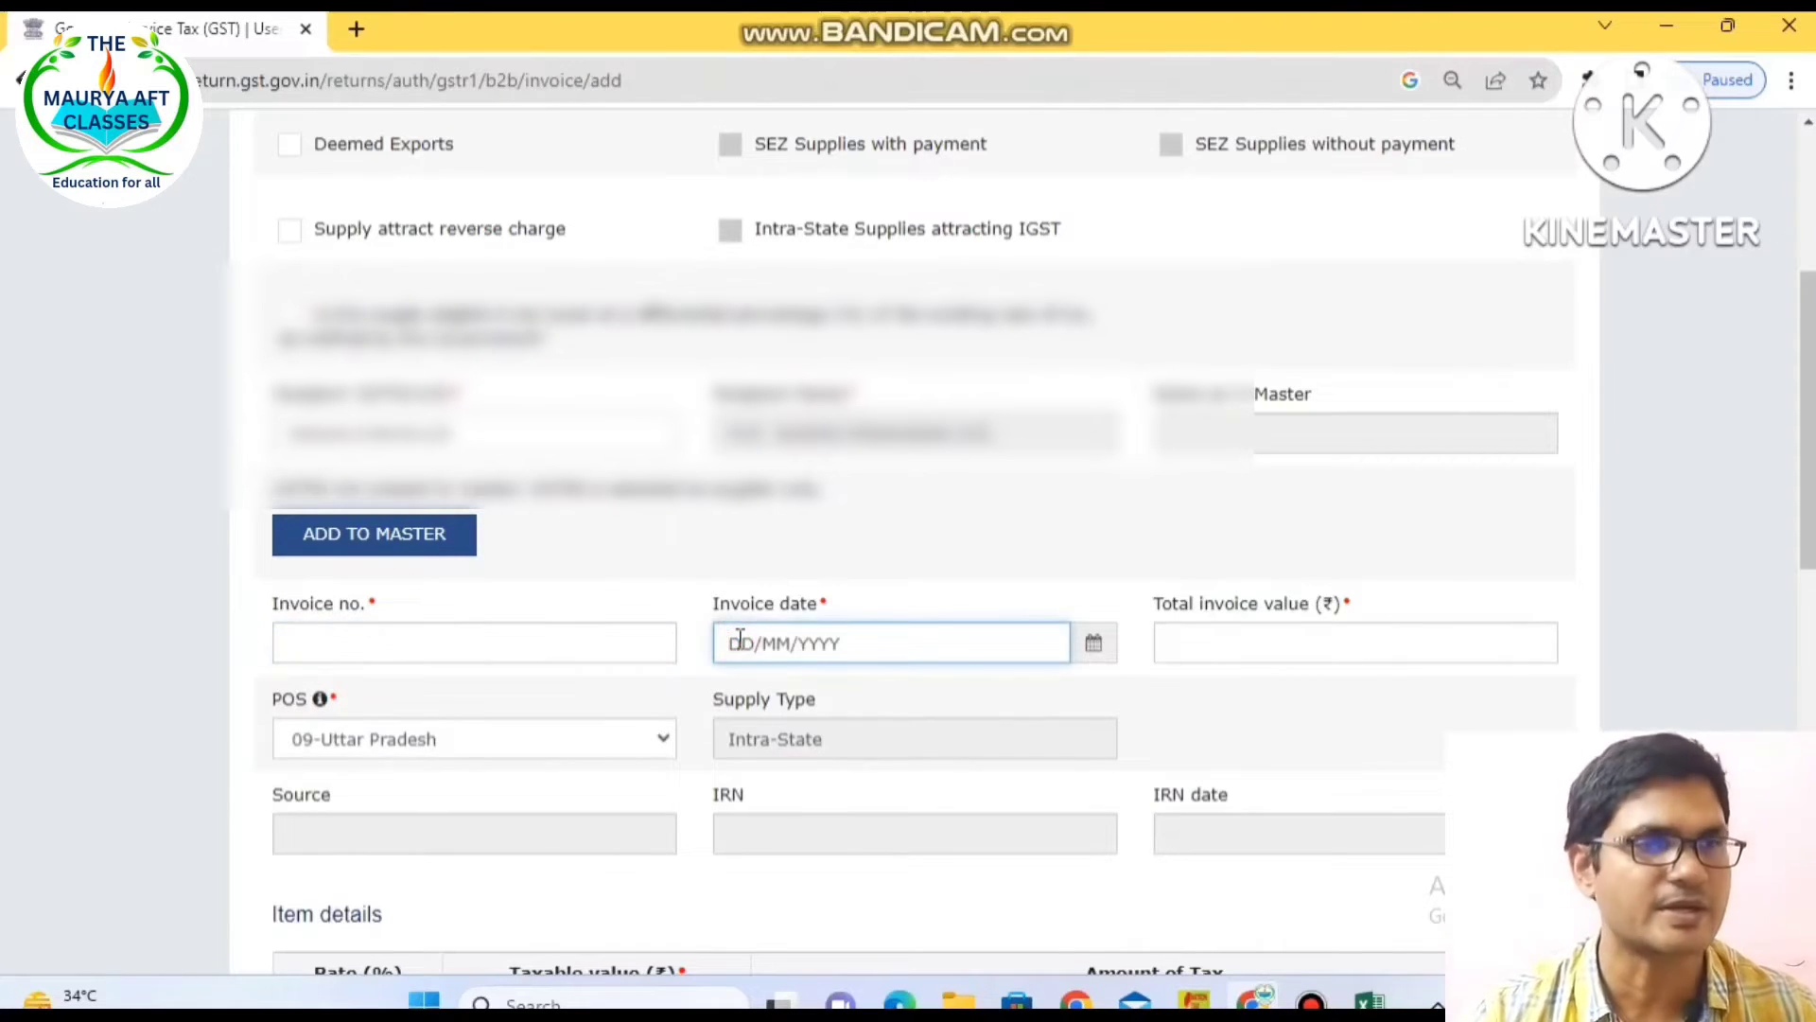
left_click(1281, 647)
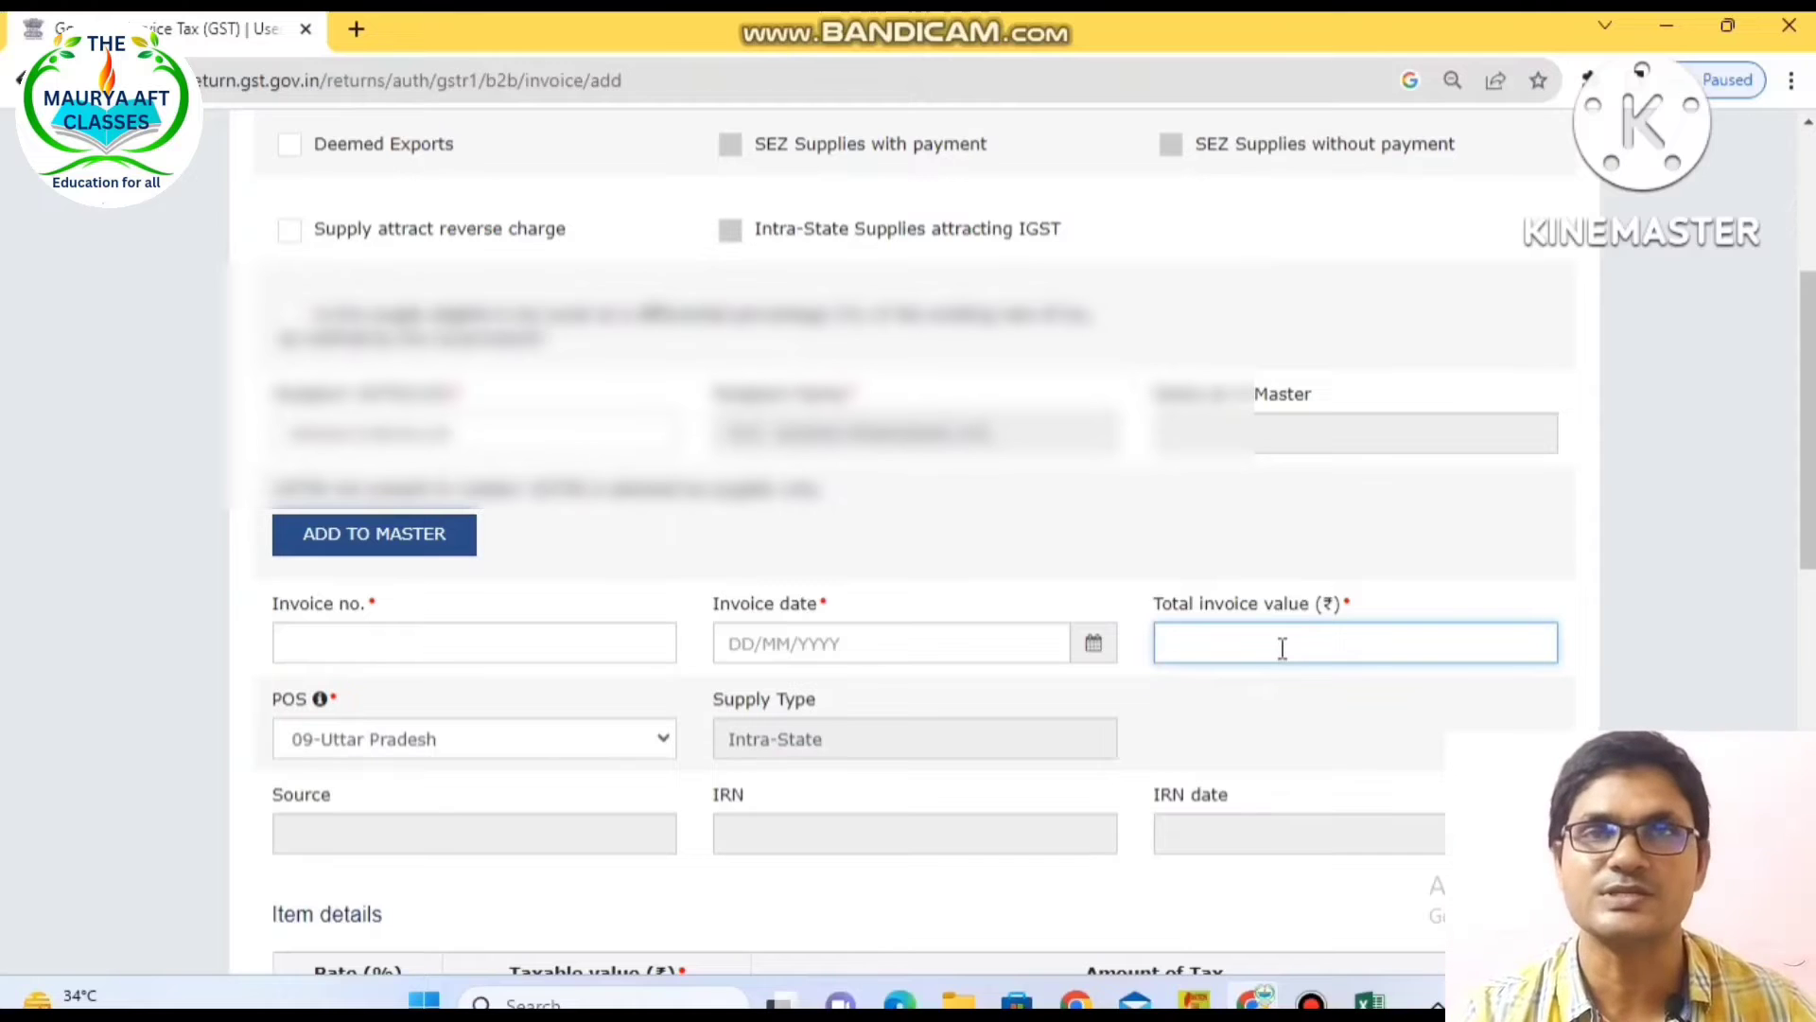
left_click(1371, 1001)
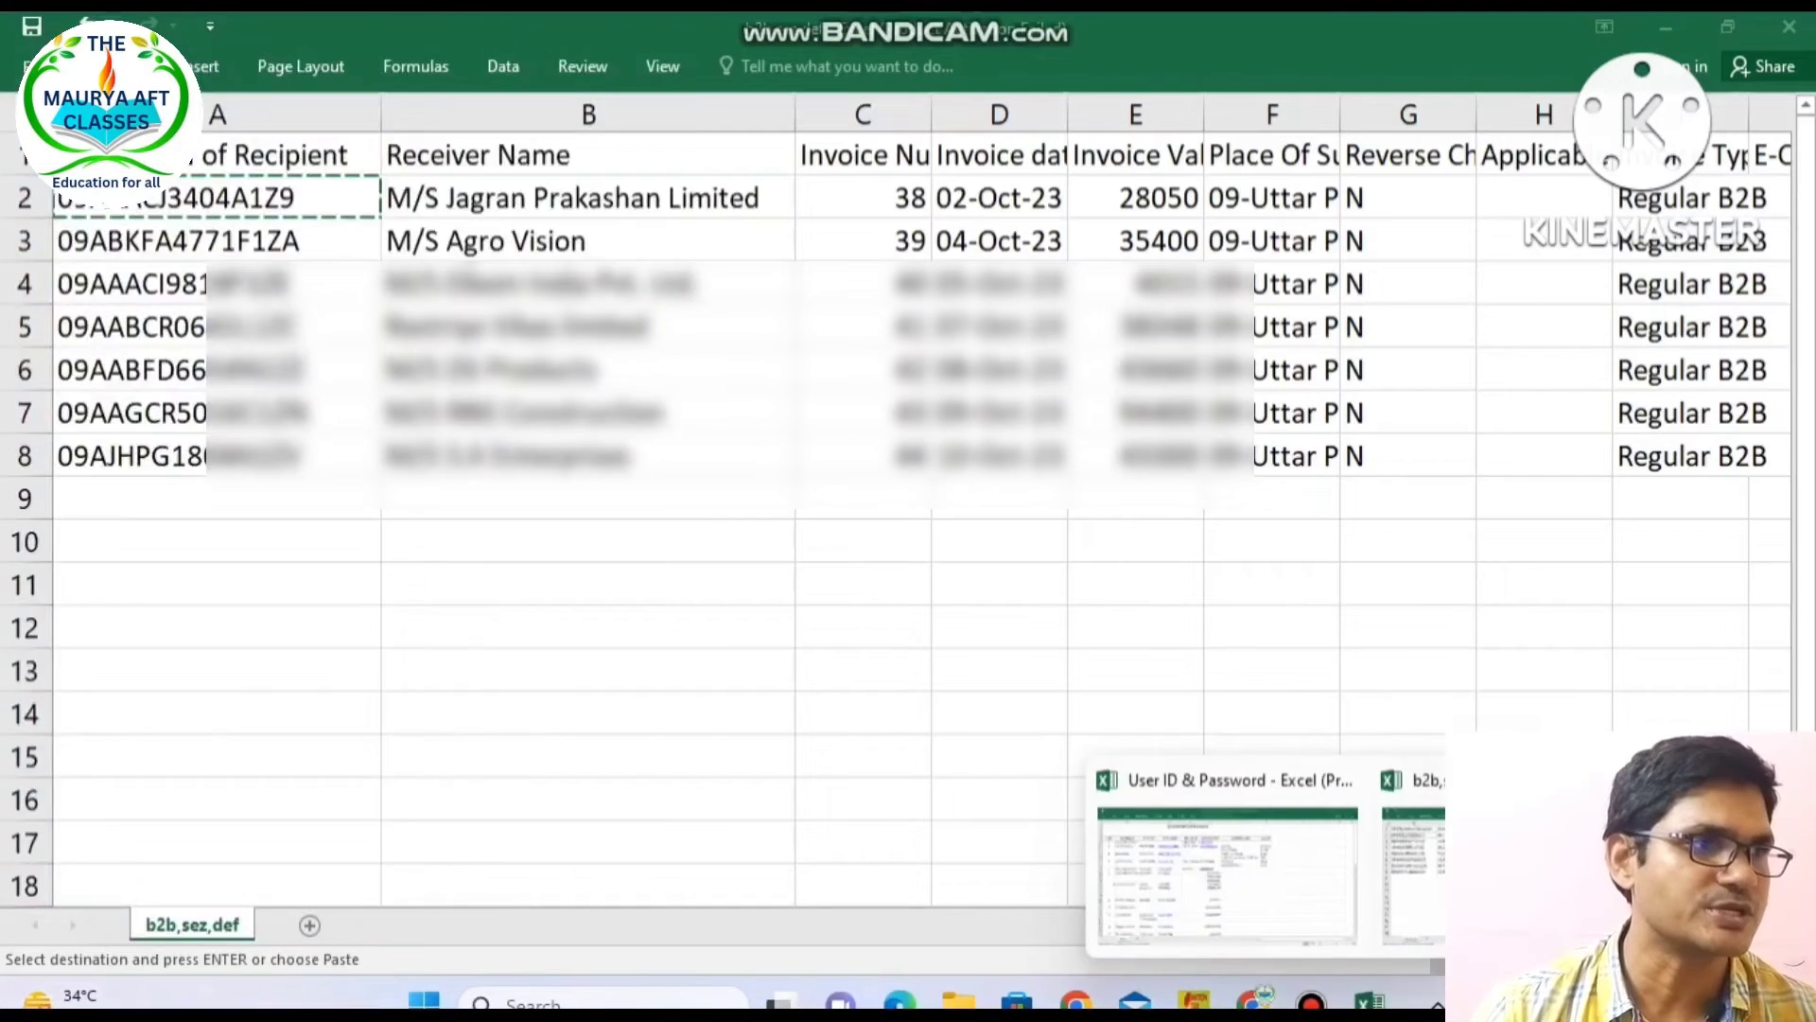
left_click(1480, 885)
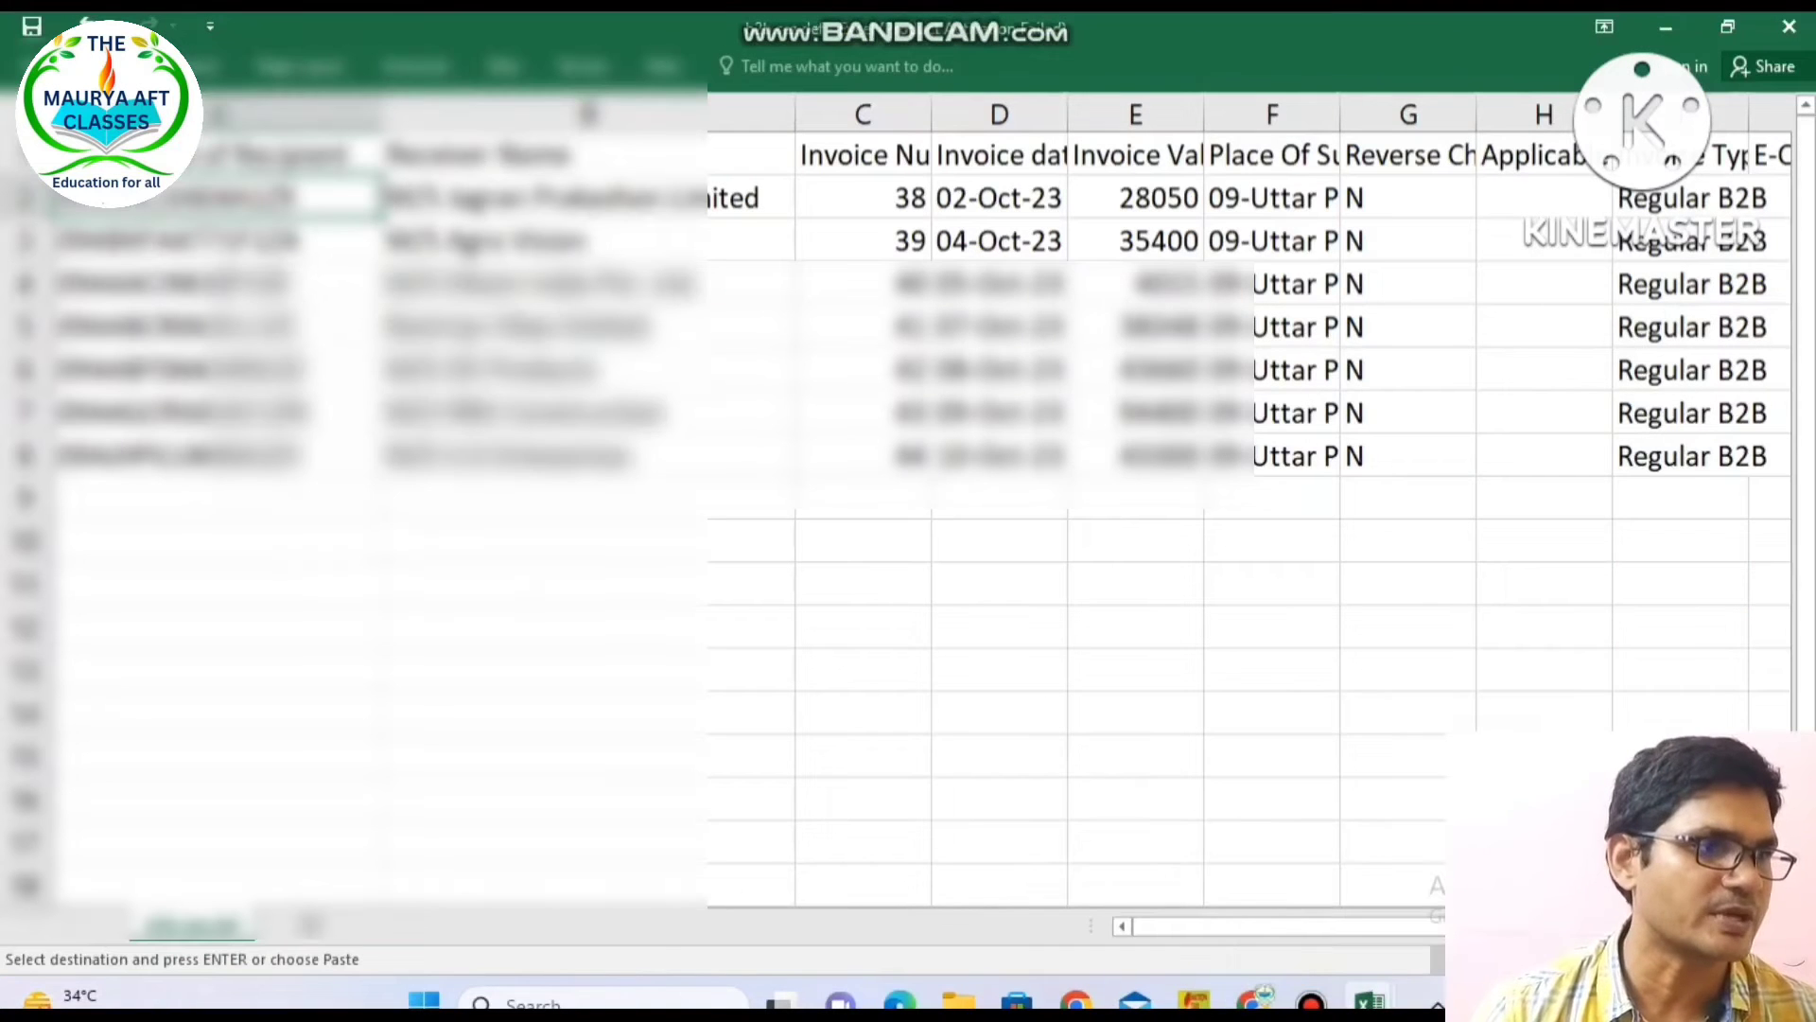
left_click(1693, 926)
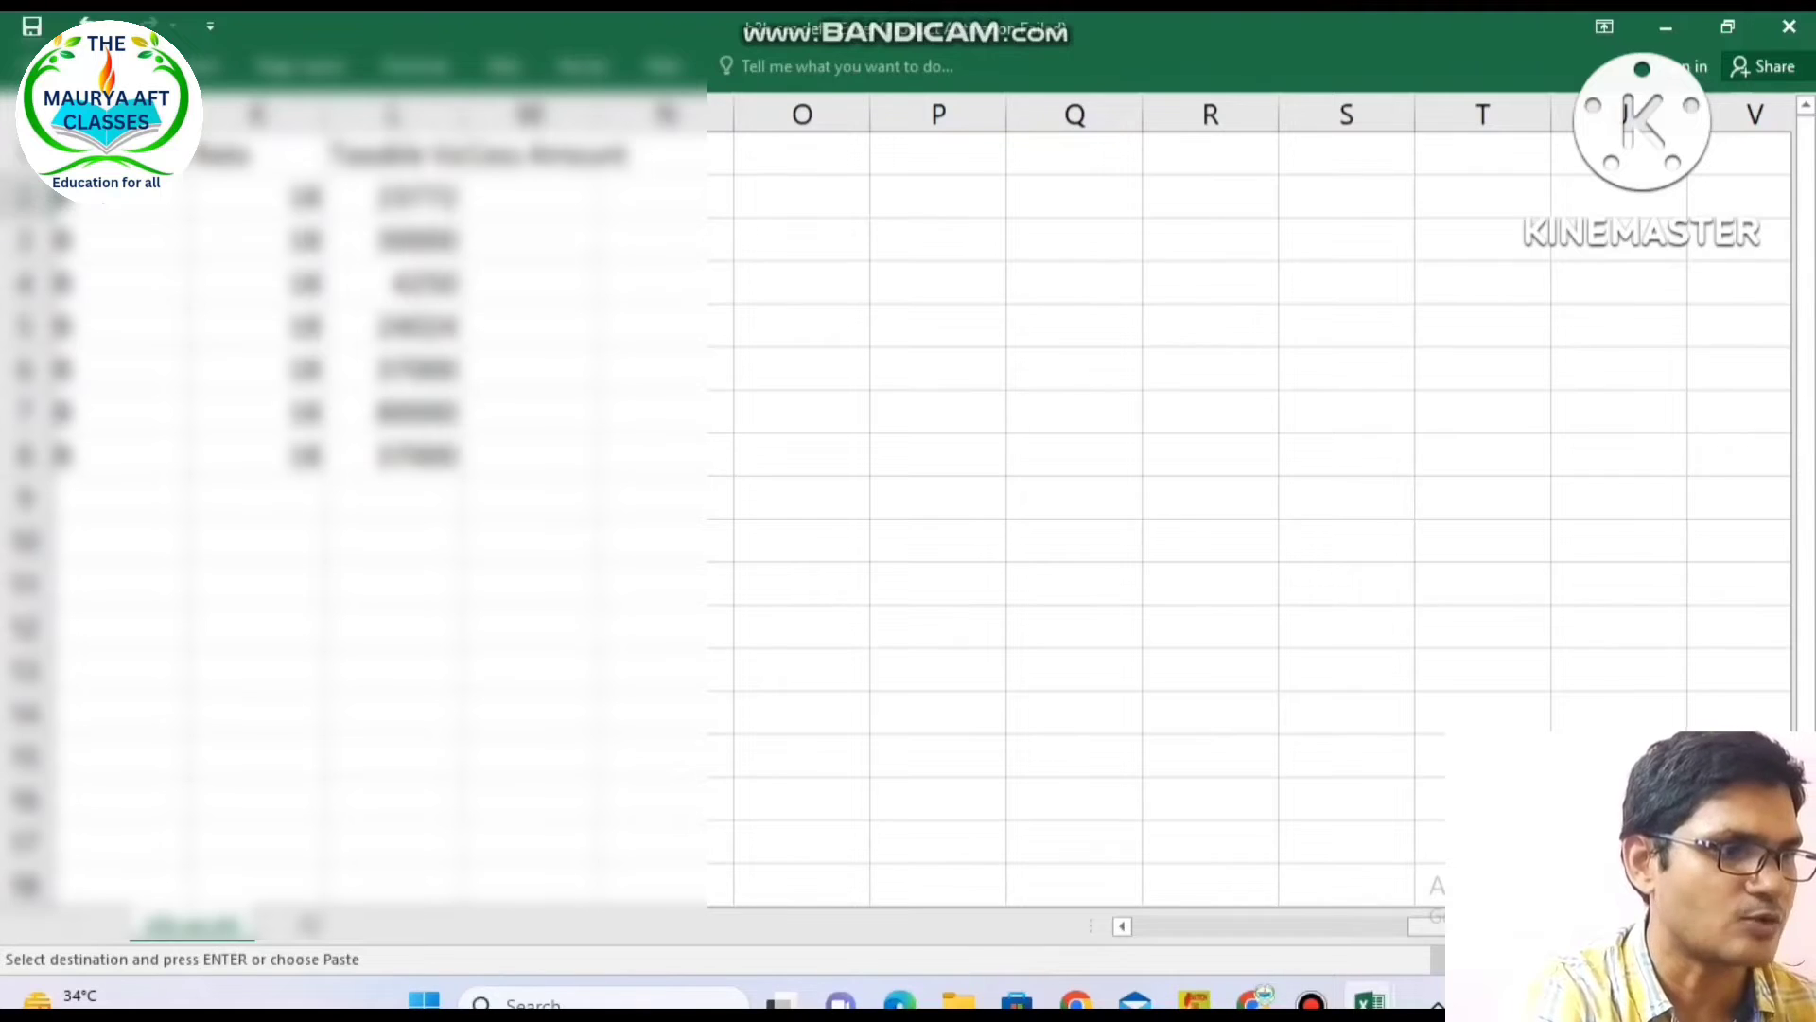
left_click_drag(1502, 927, 1275, 896)
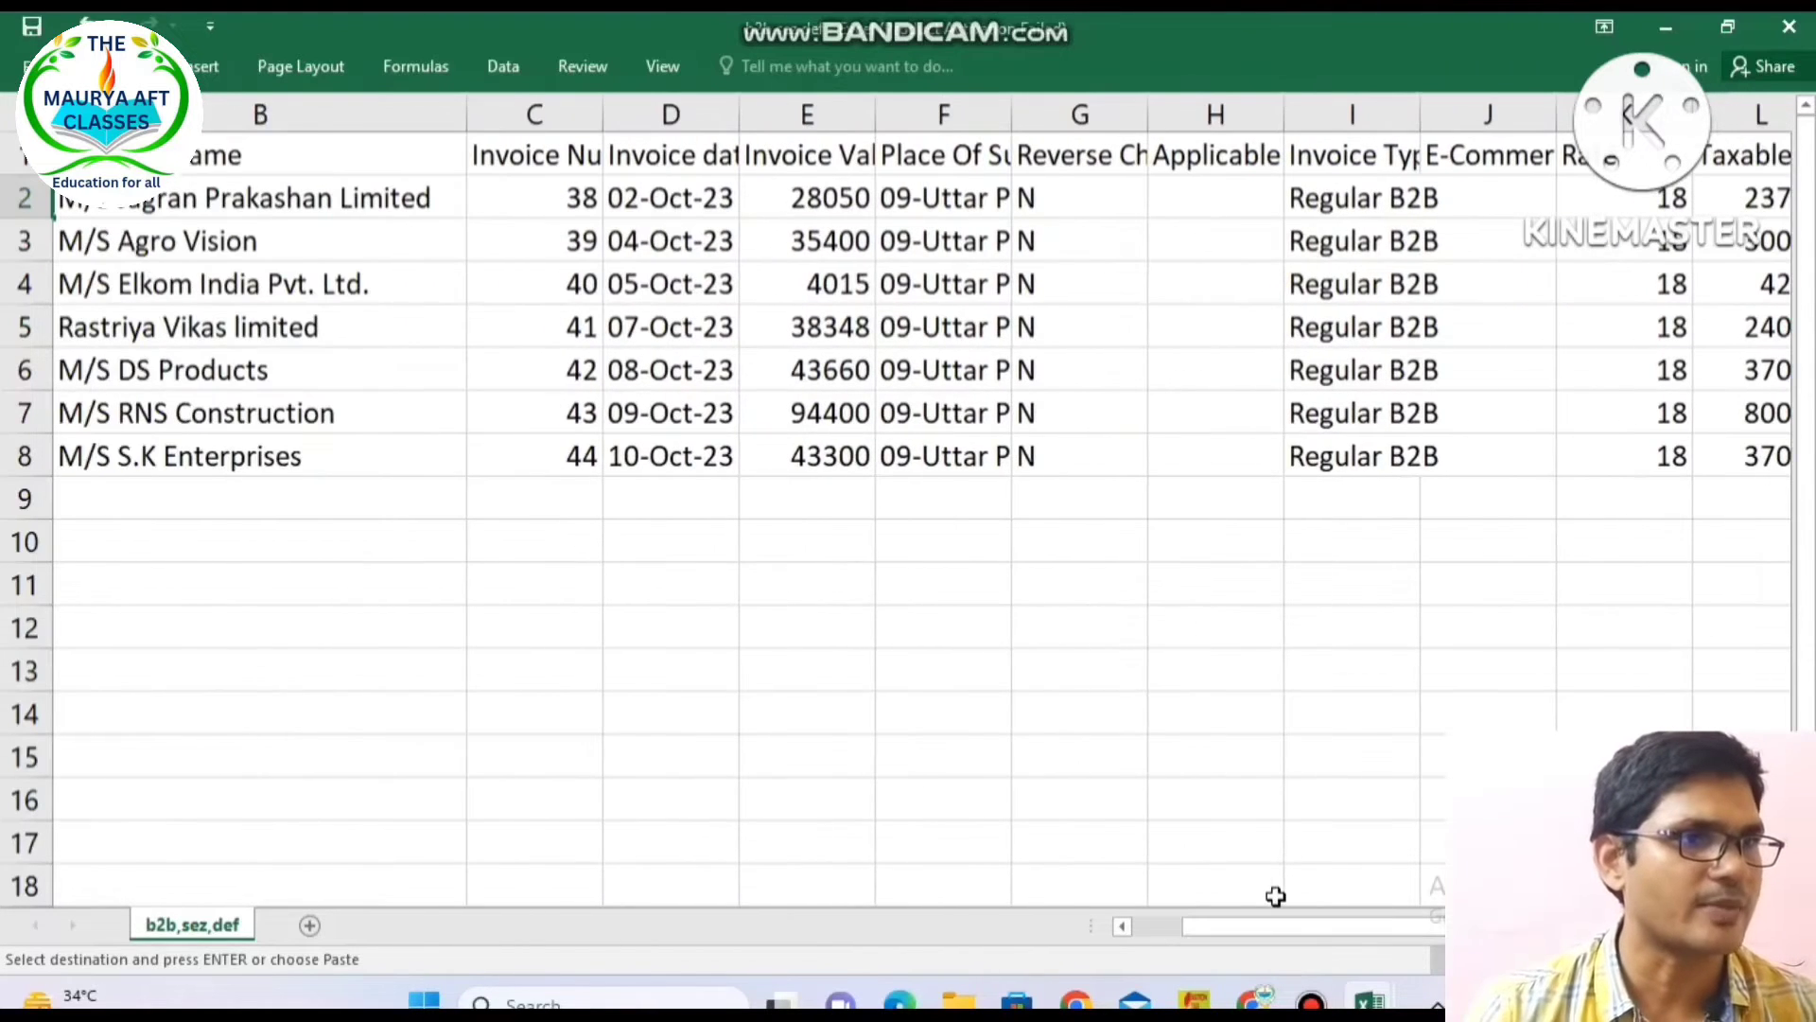
left_click_drag(874, 110, 935, 110)
left_click(894, 194)
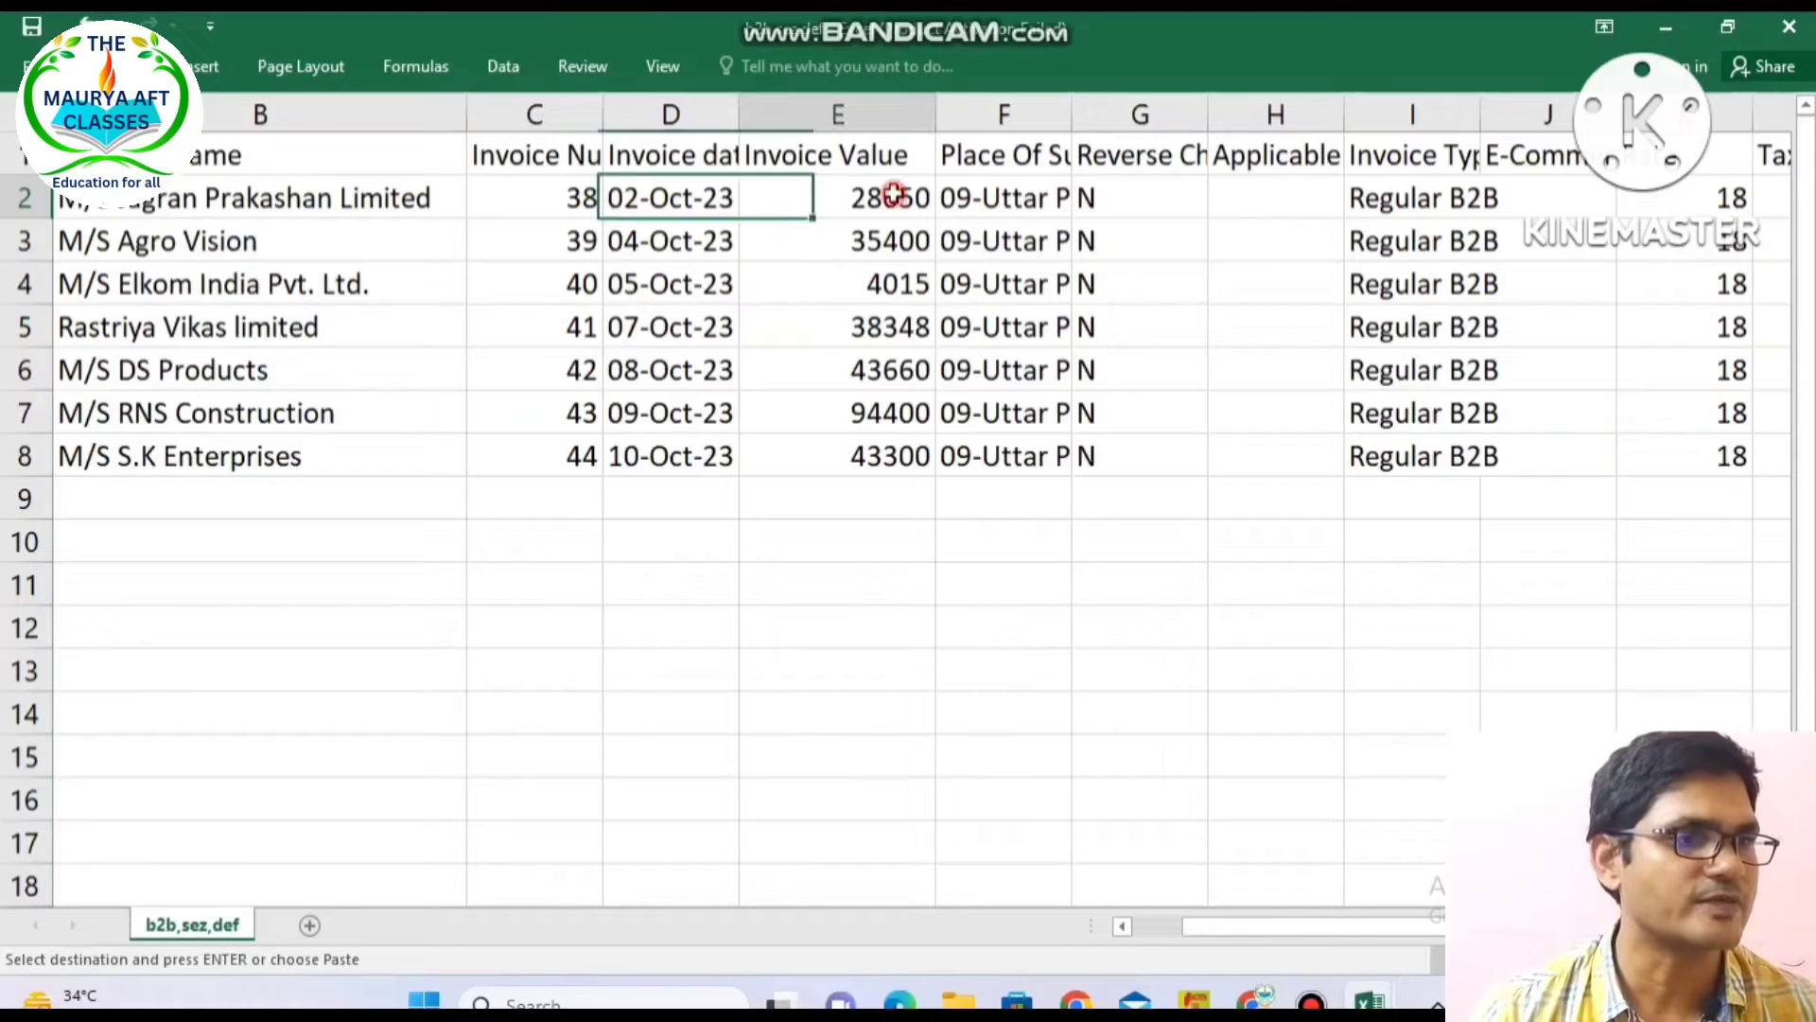
left_click(1251, 1005)
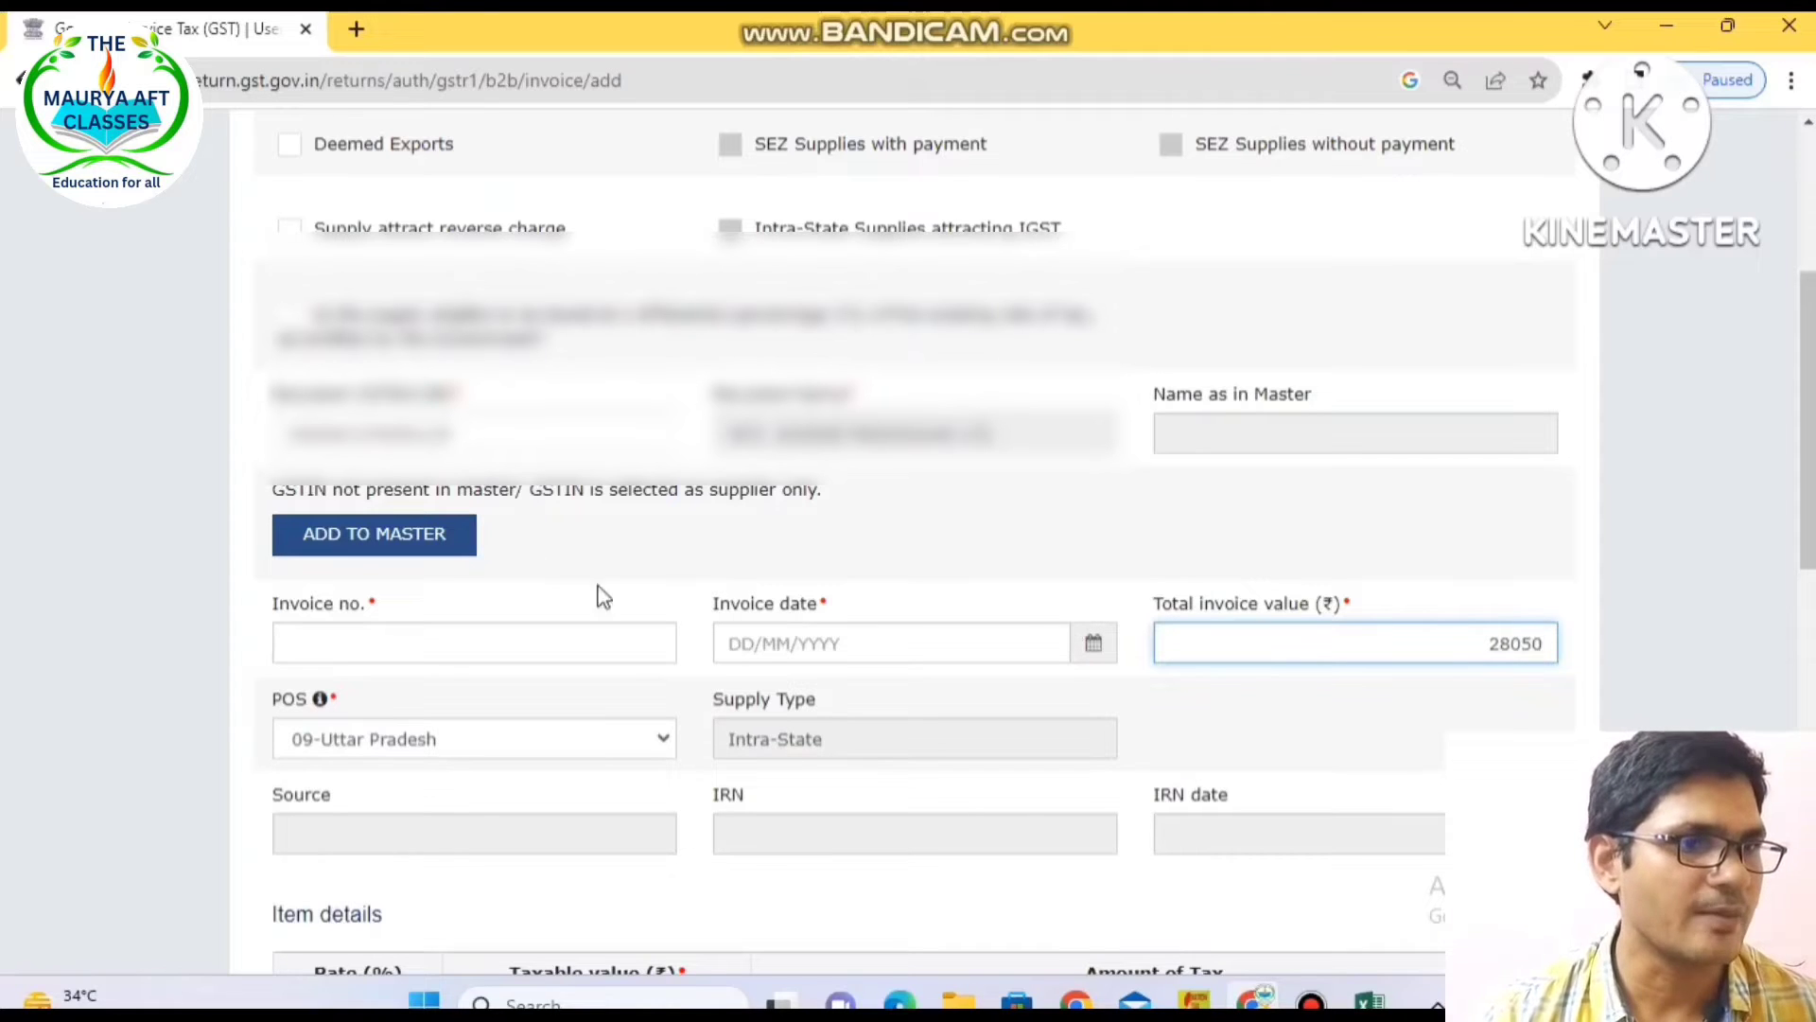
- Enter invoice number 35 and set the invoice date to 23/08/2023
left_click(471, 640)
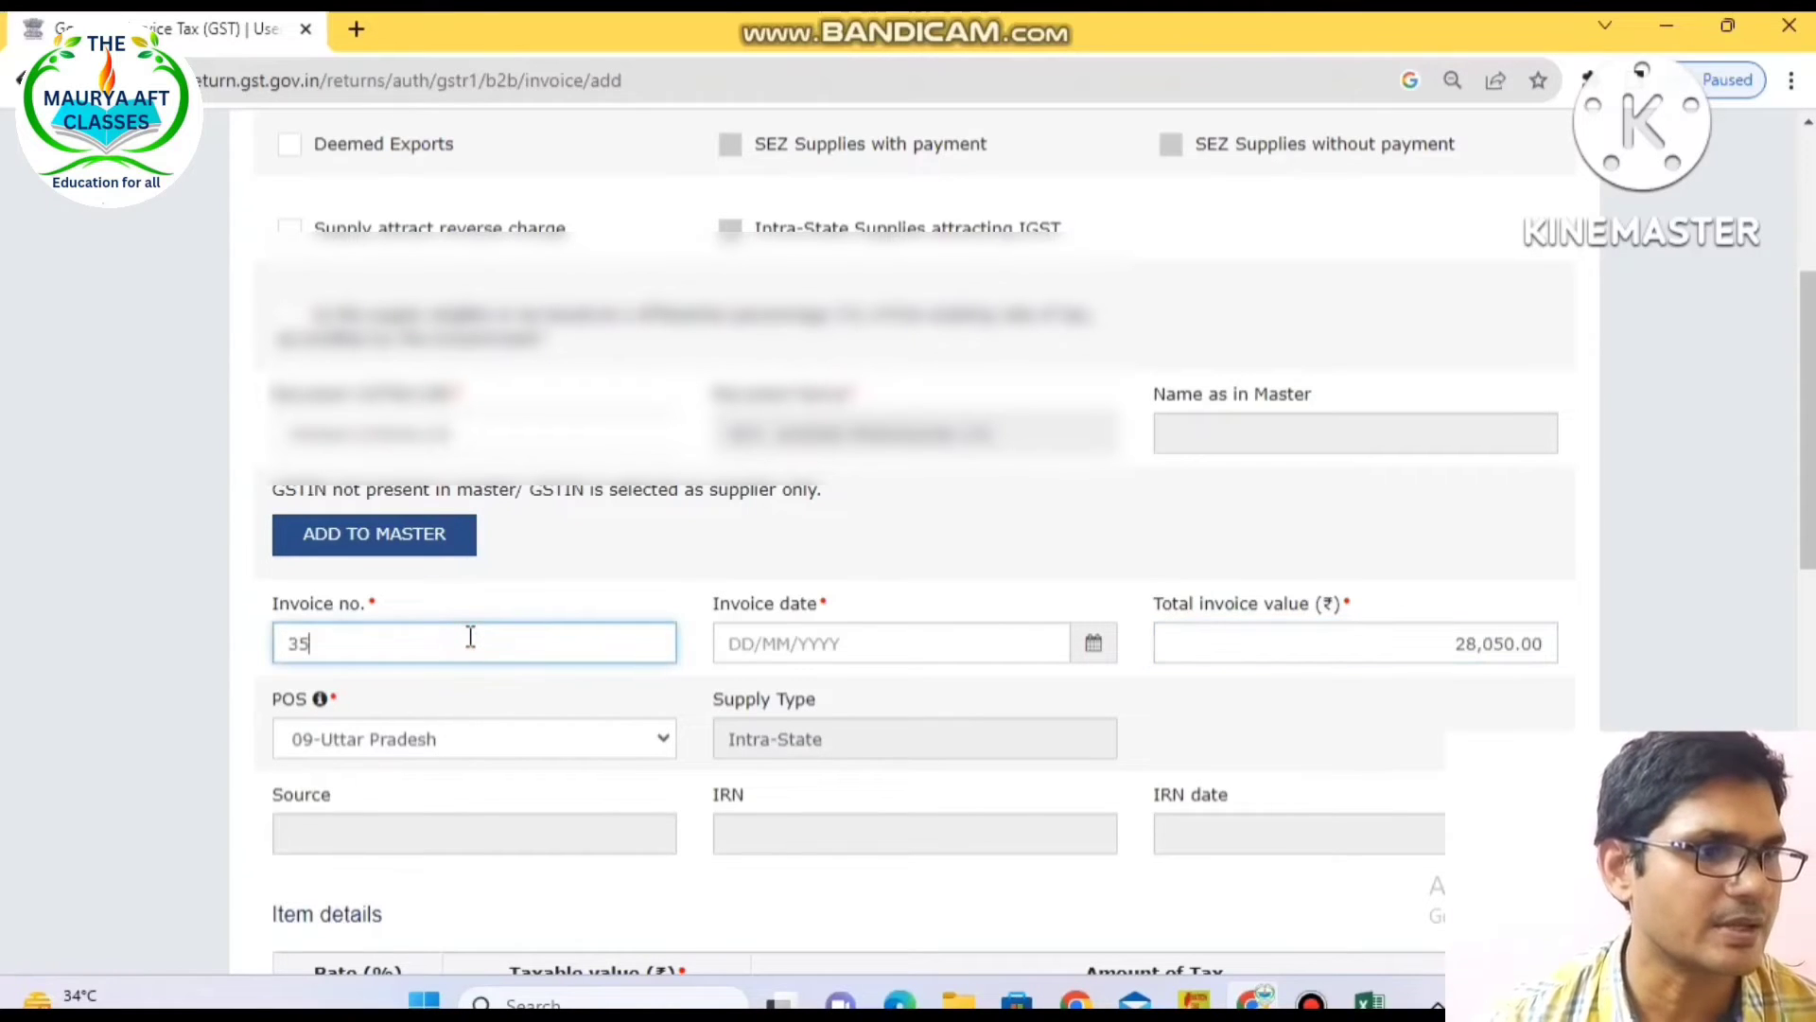
left_click(929, 638)
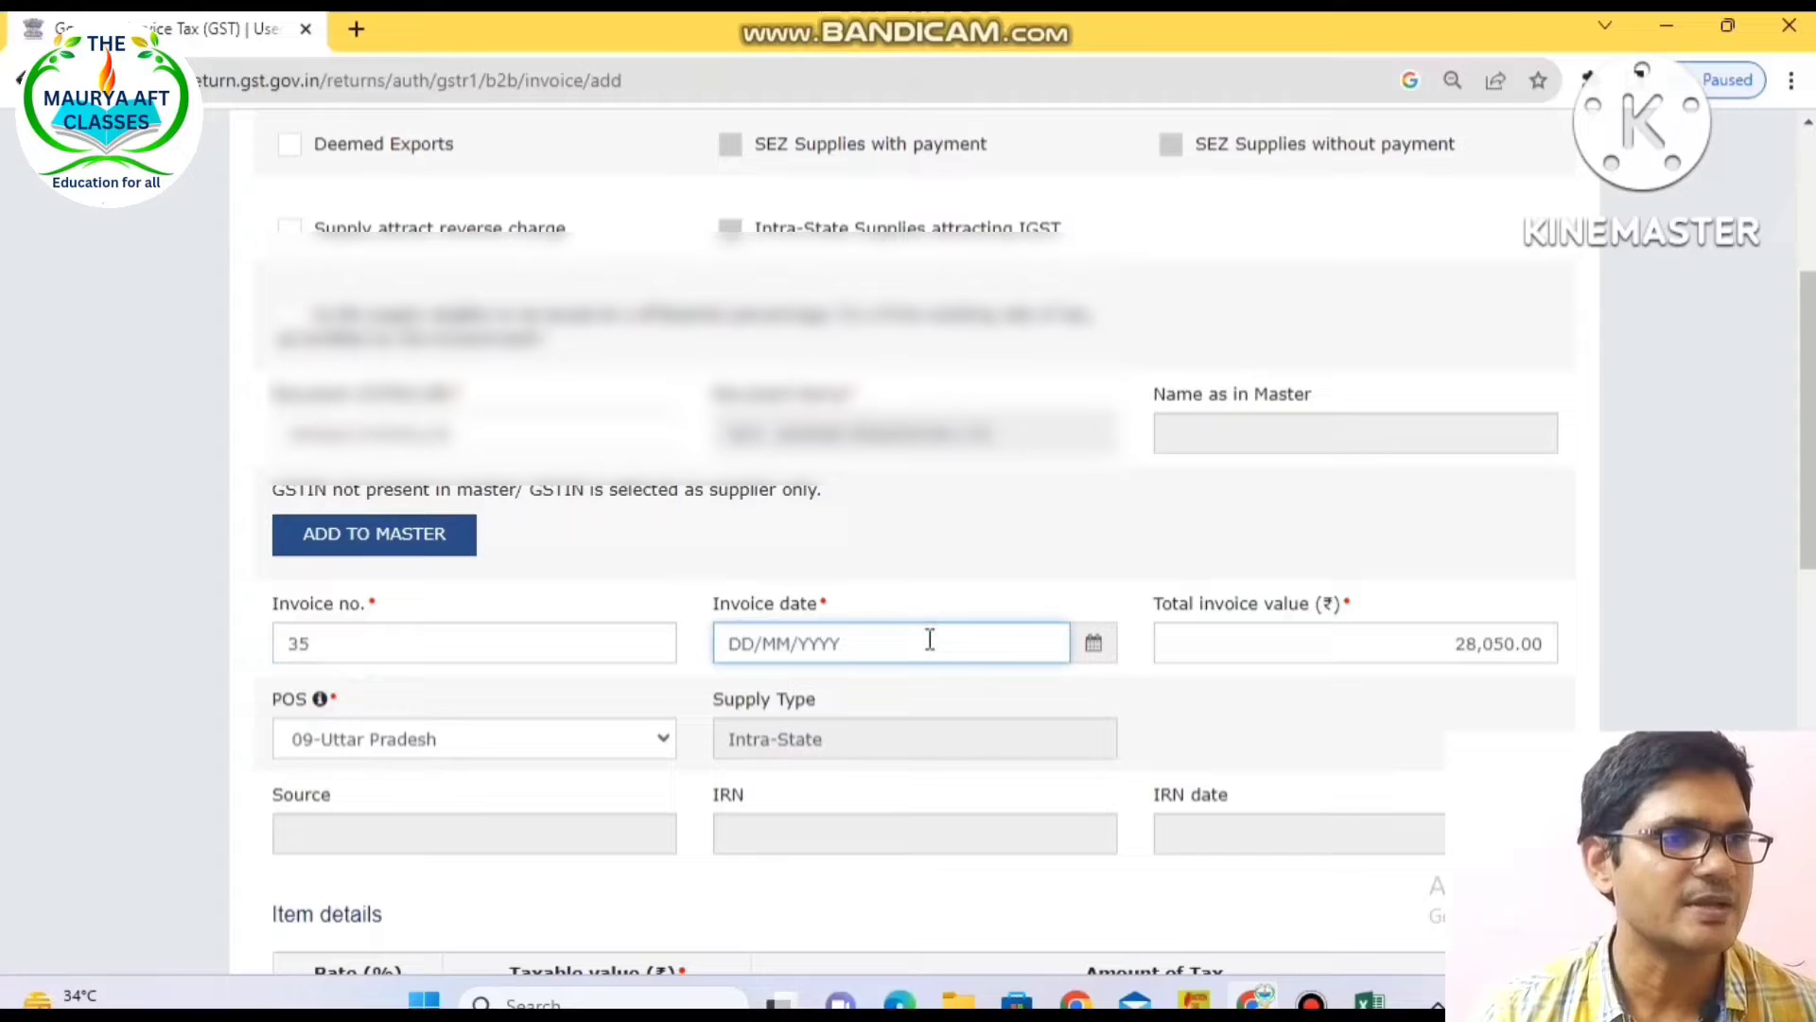
left_click(1089, 647)
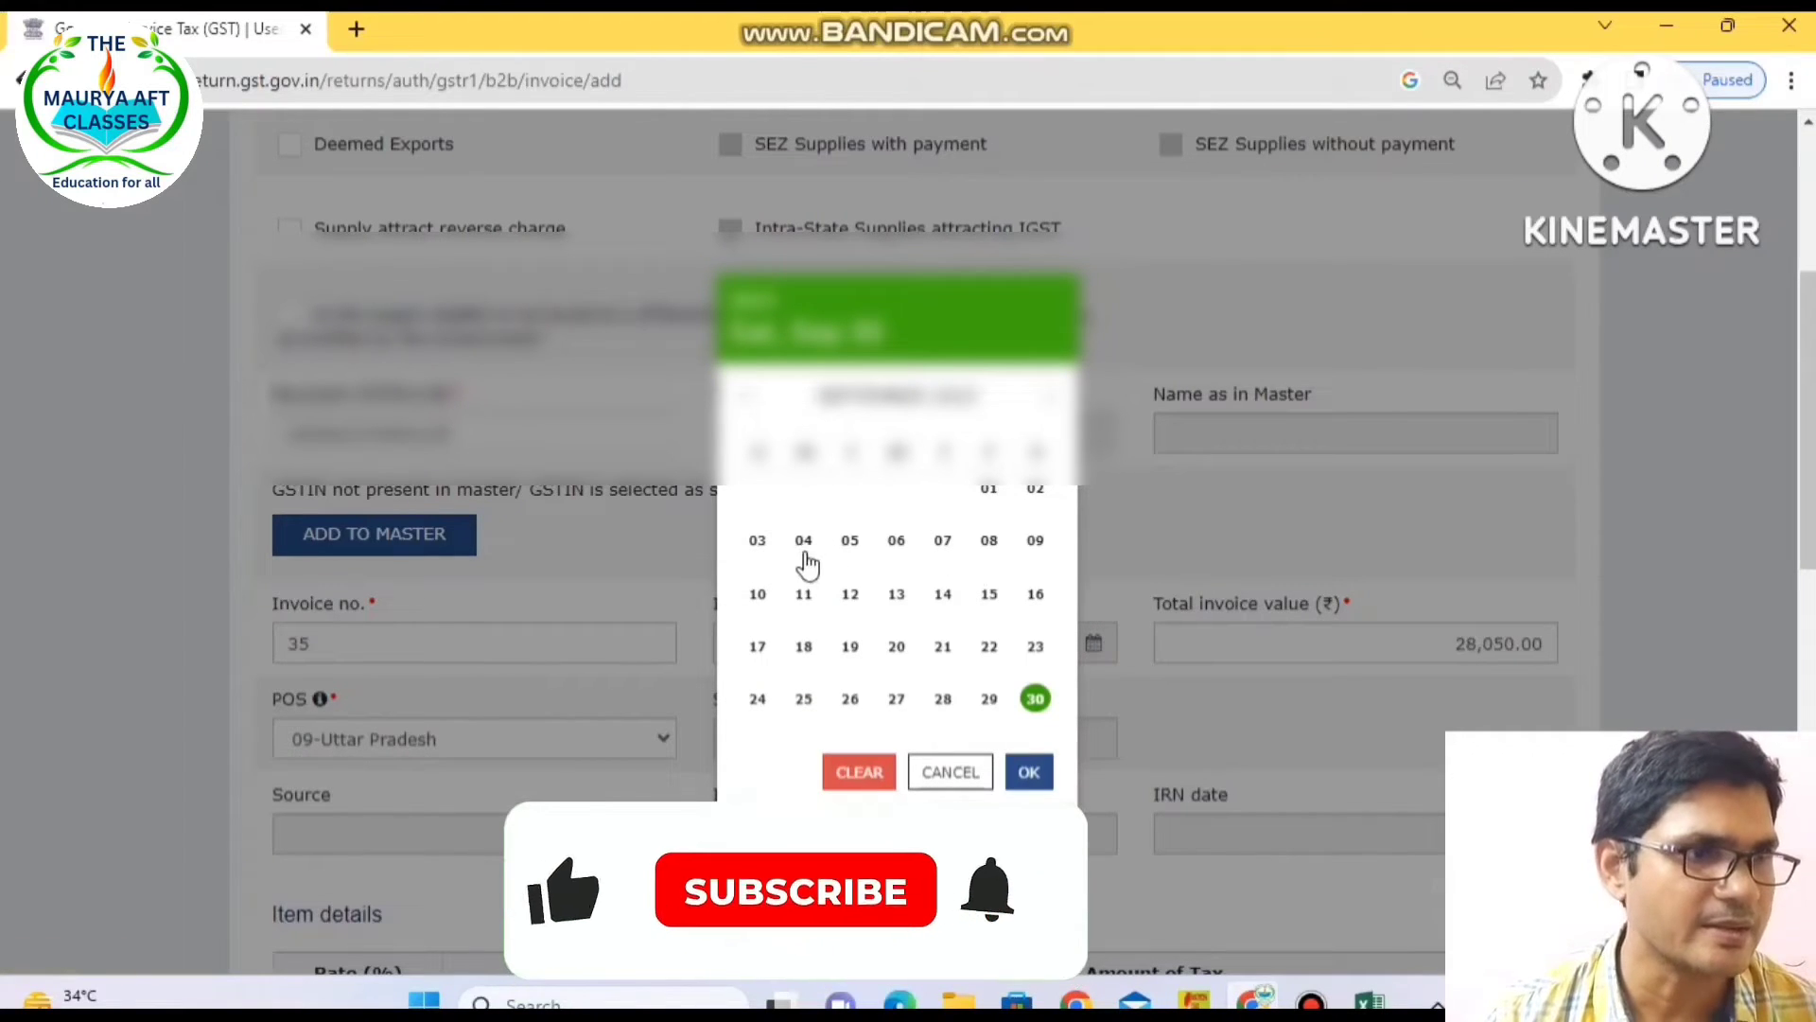
left_click(747, 397)
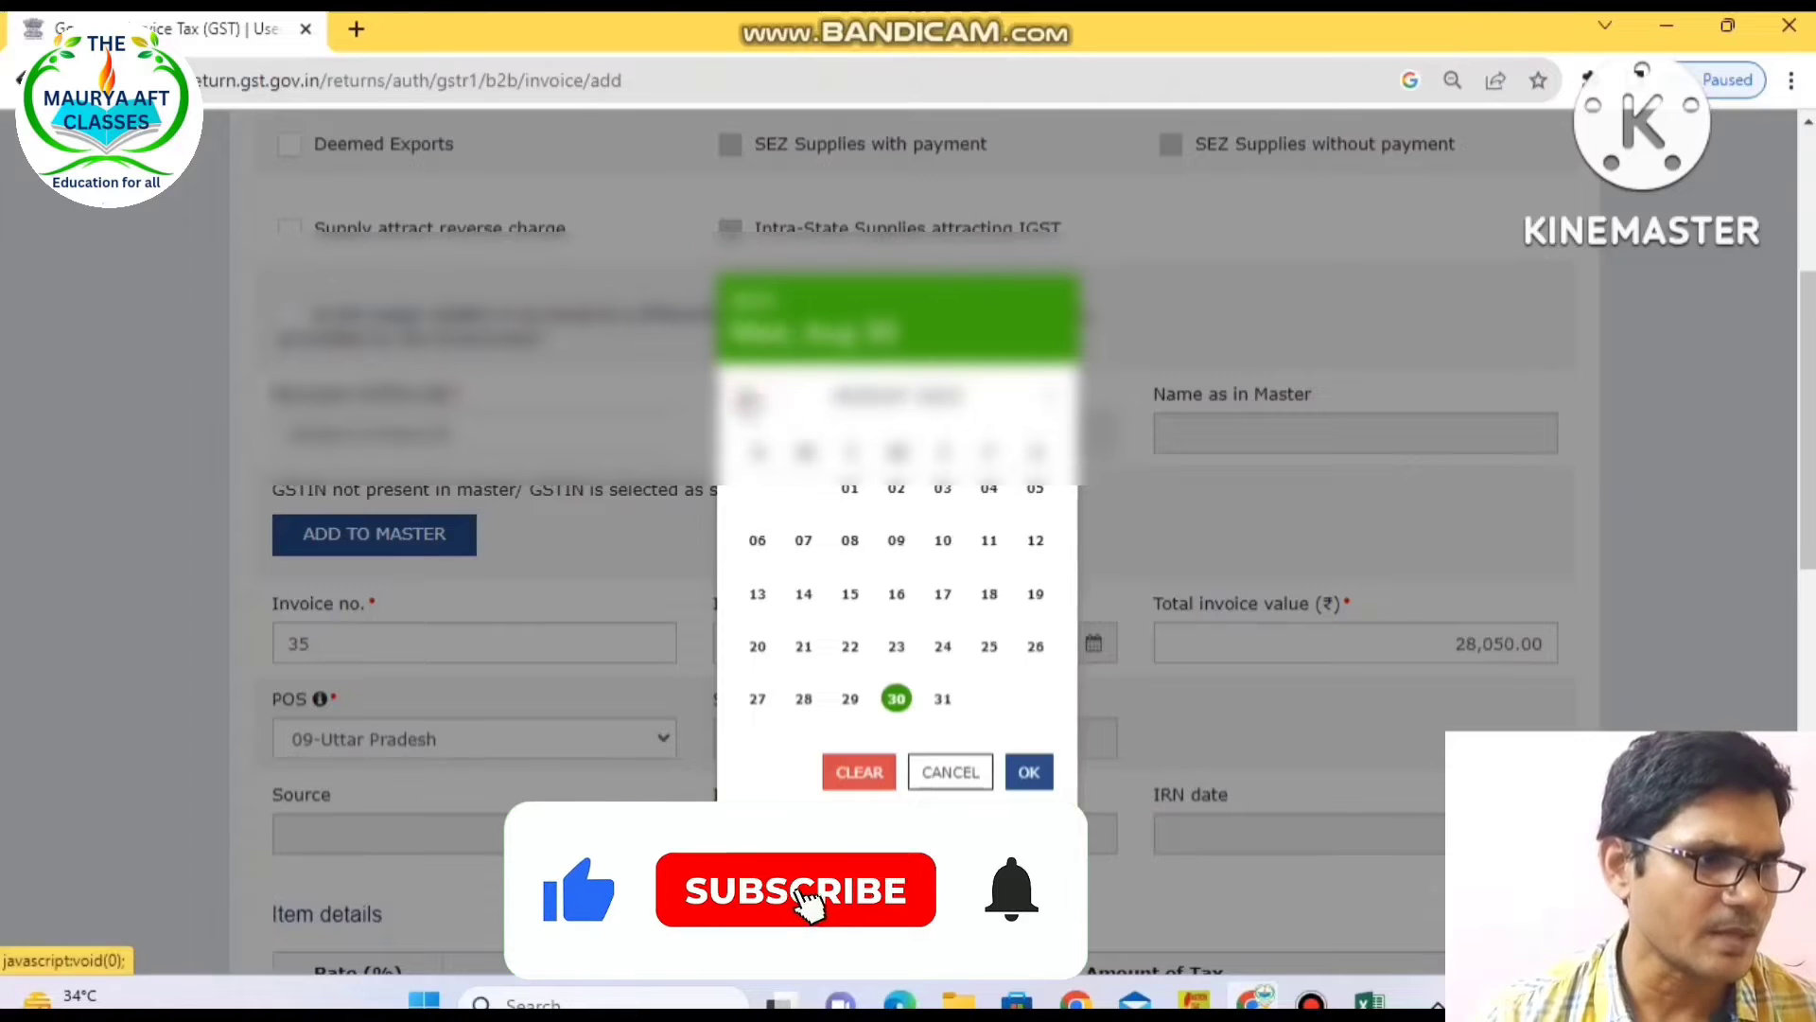
left_click(895, 646)
left_click(1029, 772)
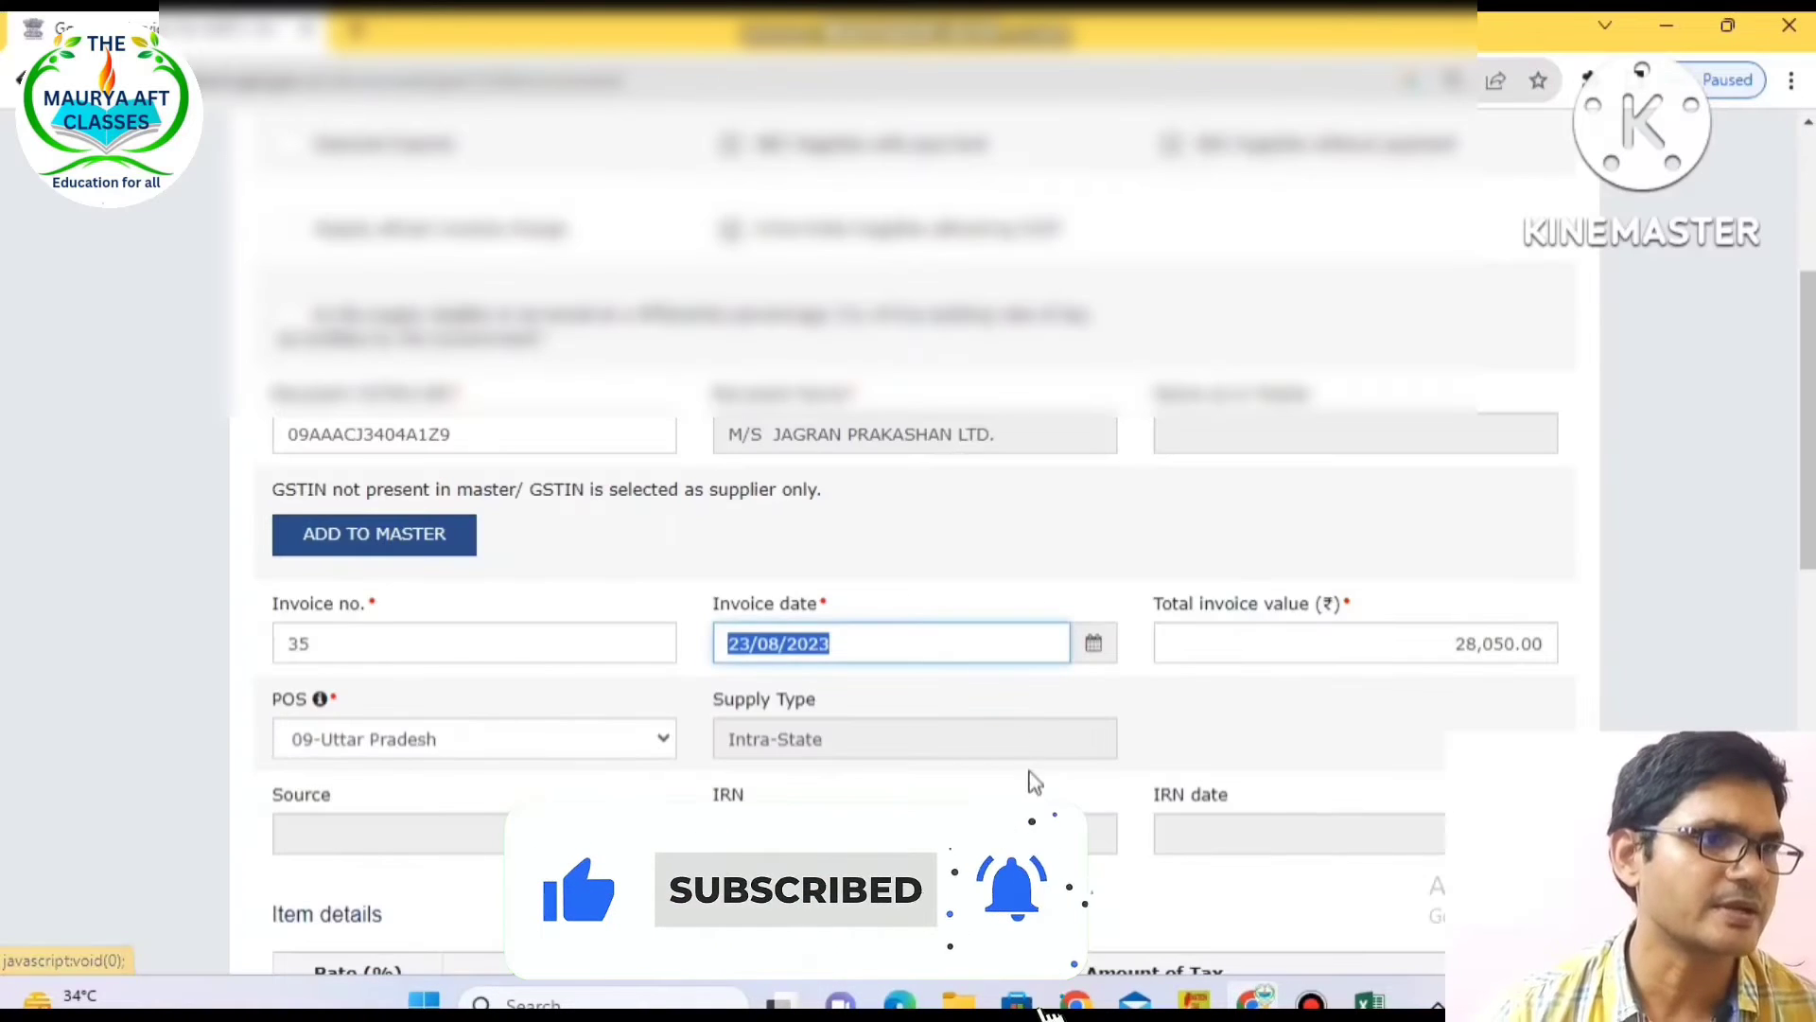
- Switch the POS to 27-Maharashtra to view the inter-state tax columns, and set it back to 09-Uttar Pradesh
scroll(879, 710, "down", 3)
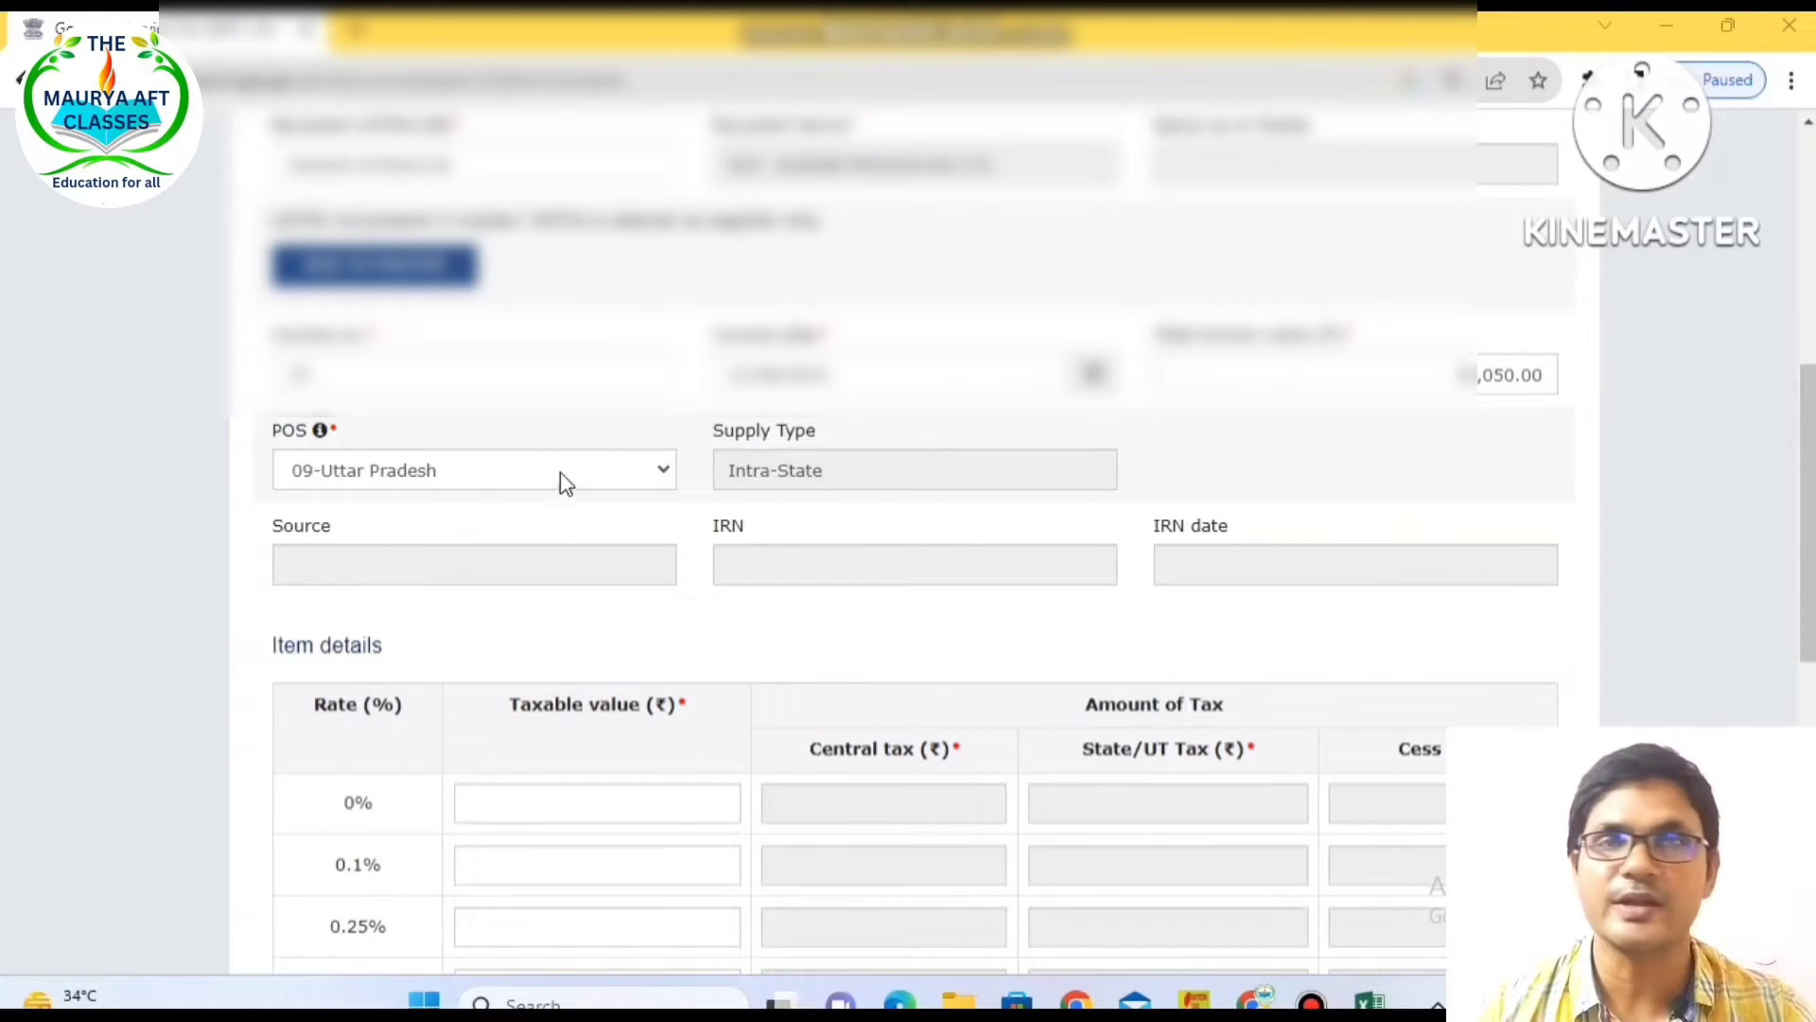
left_click(377, 470)
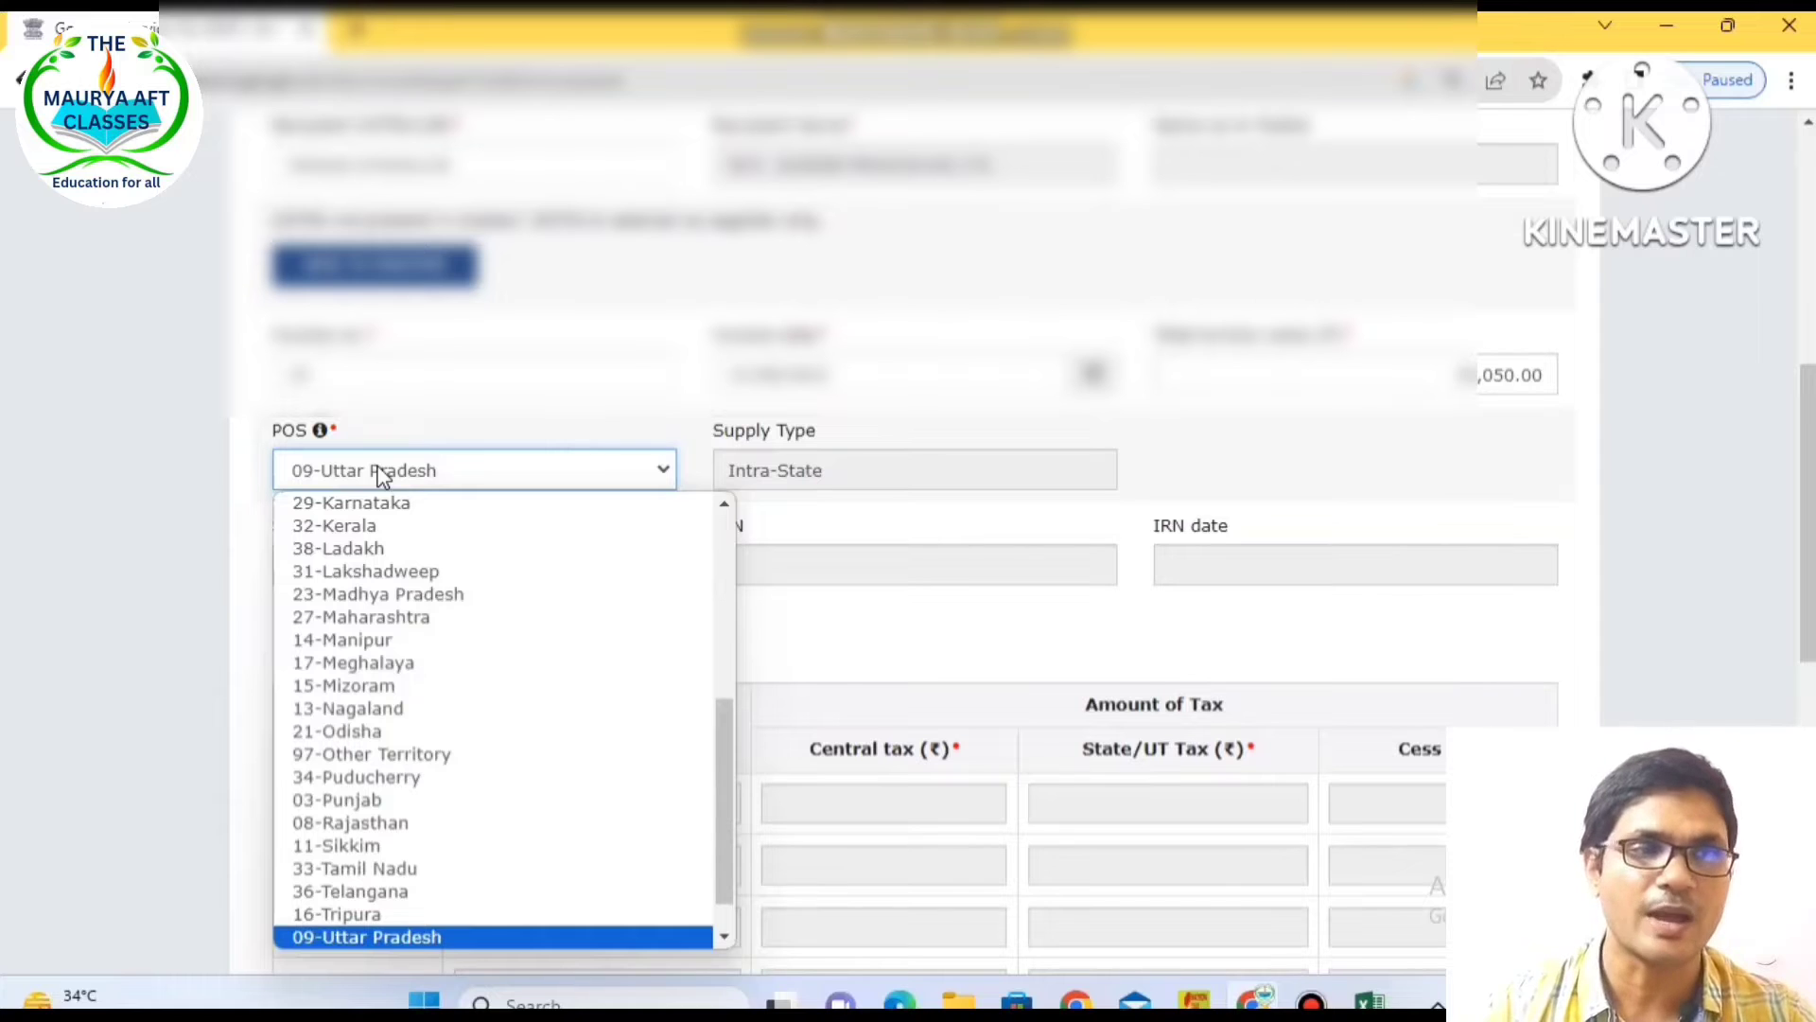
left_click(373, 620)
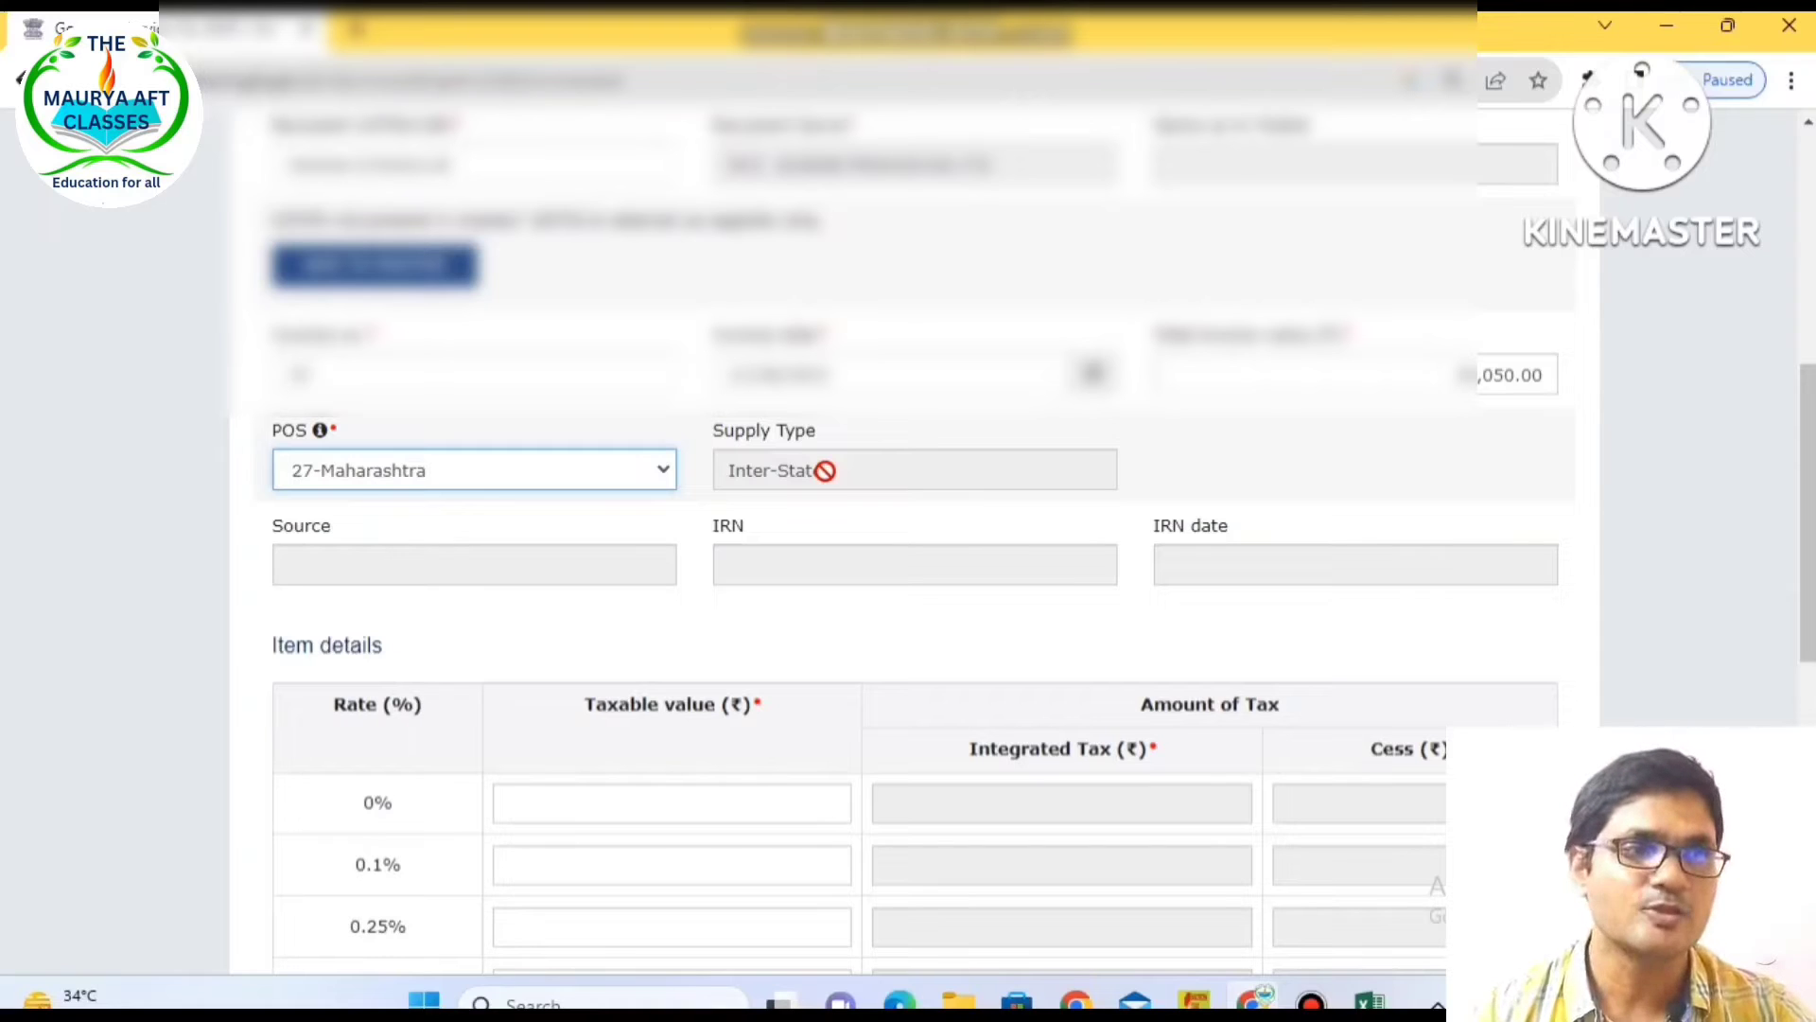
left_click(541, 483)
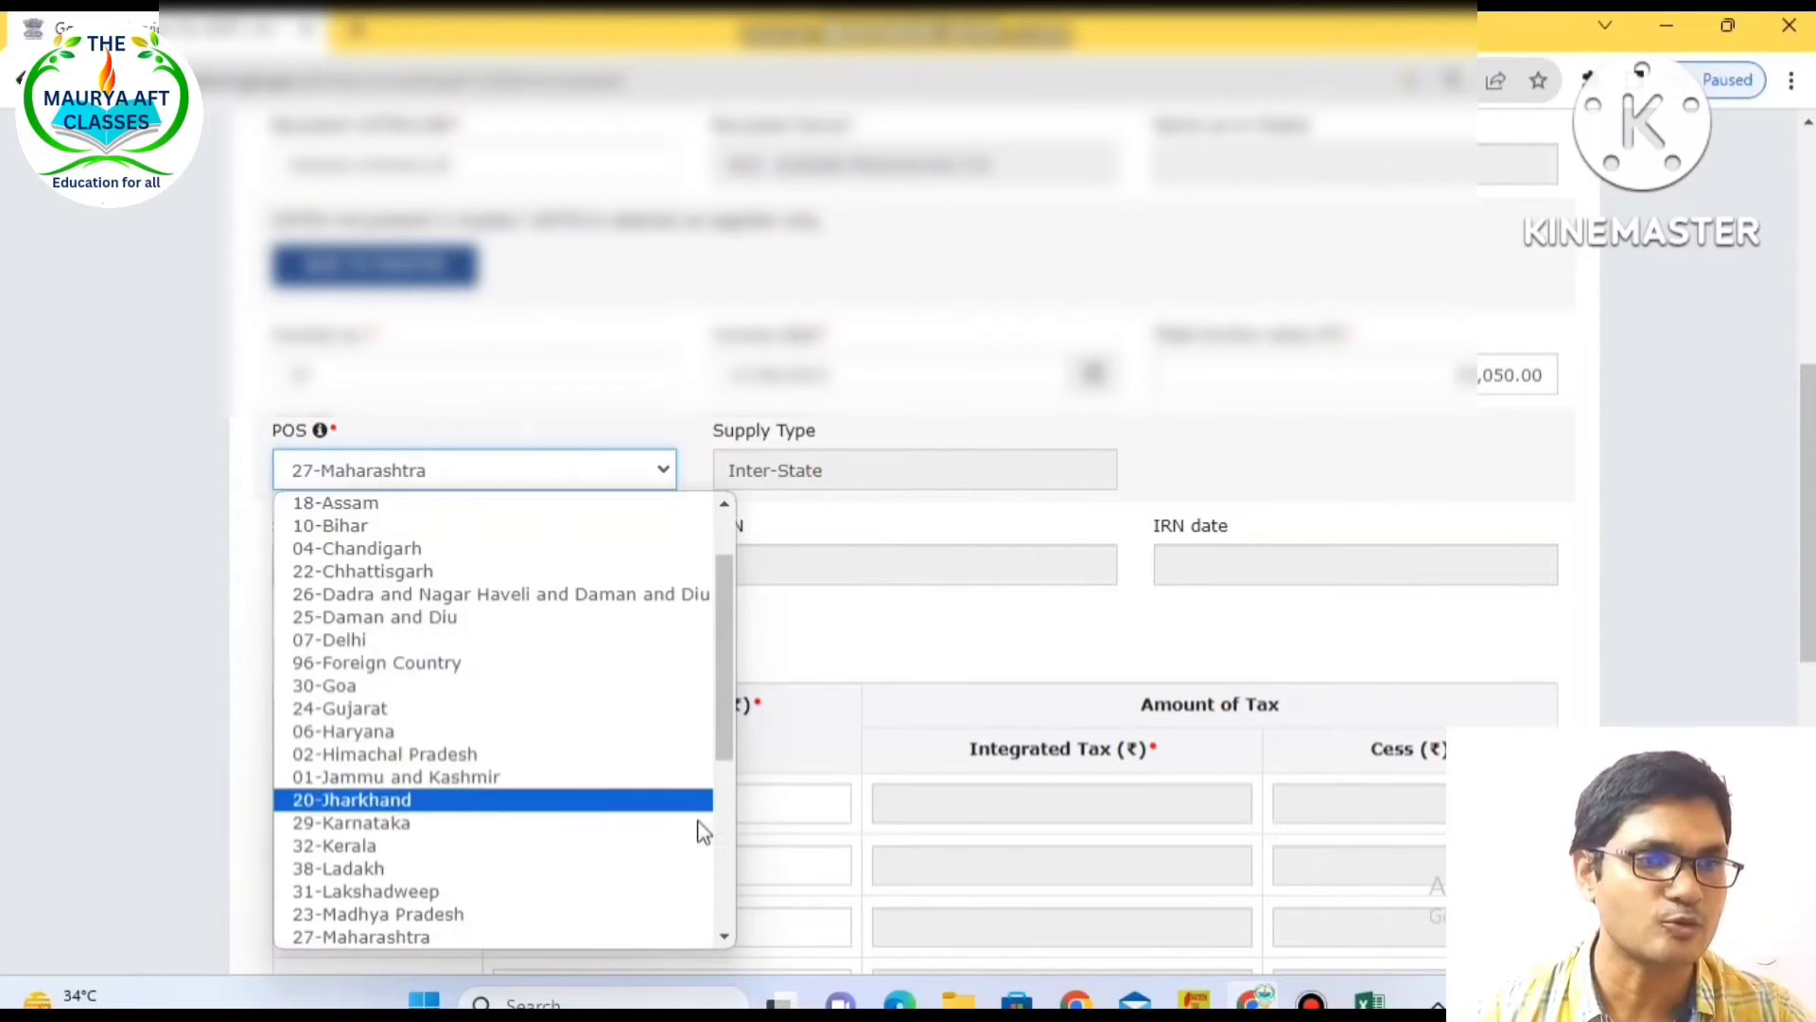
scroll(735, 874, "down", 5)
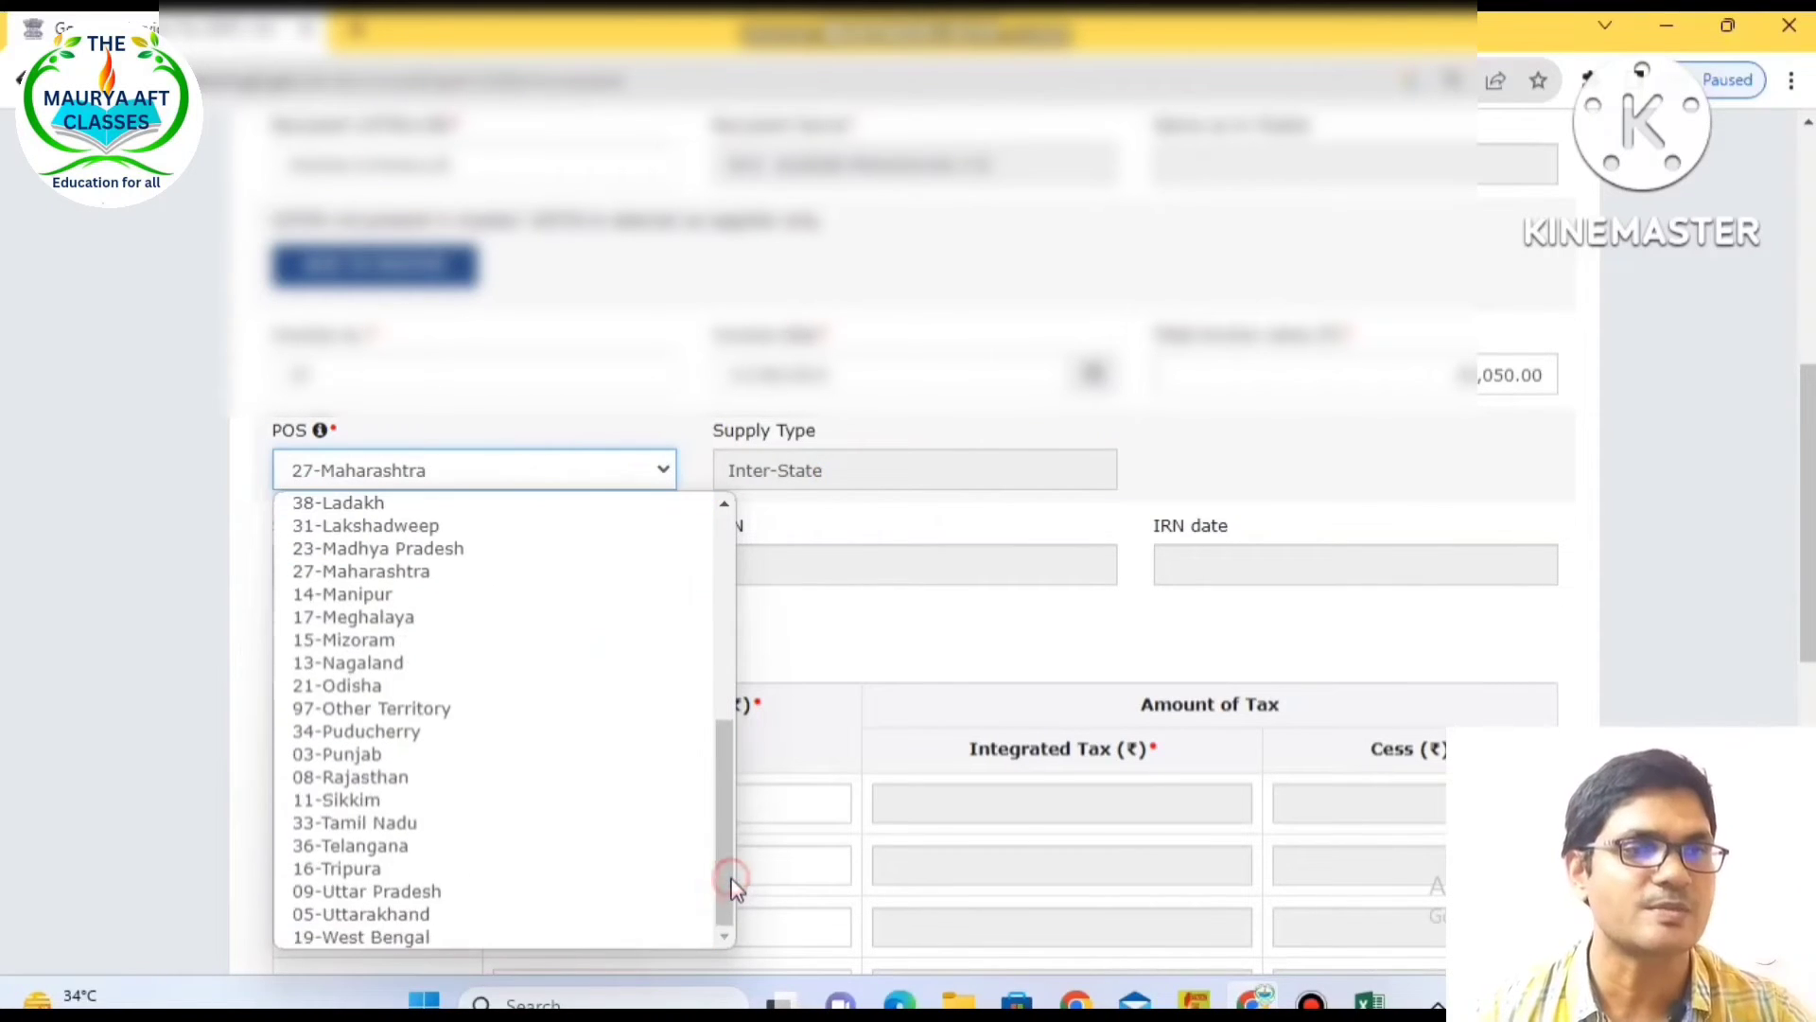
left_click(551, 892)
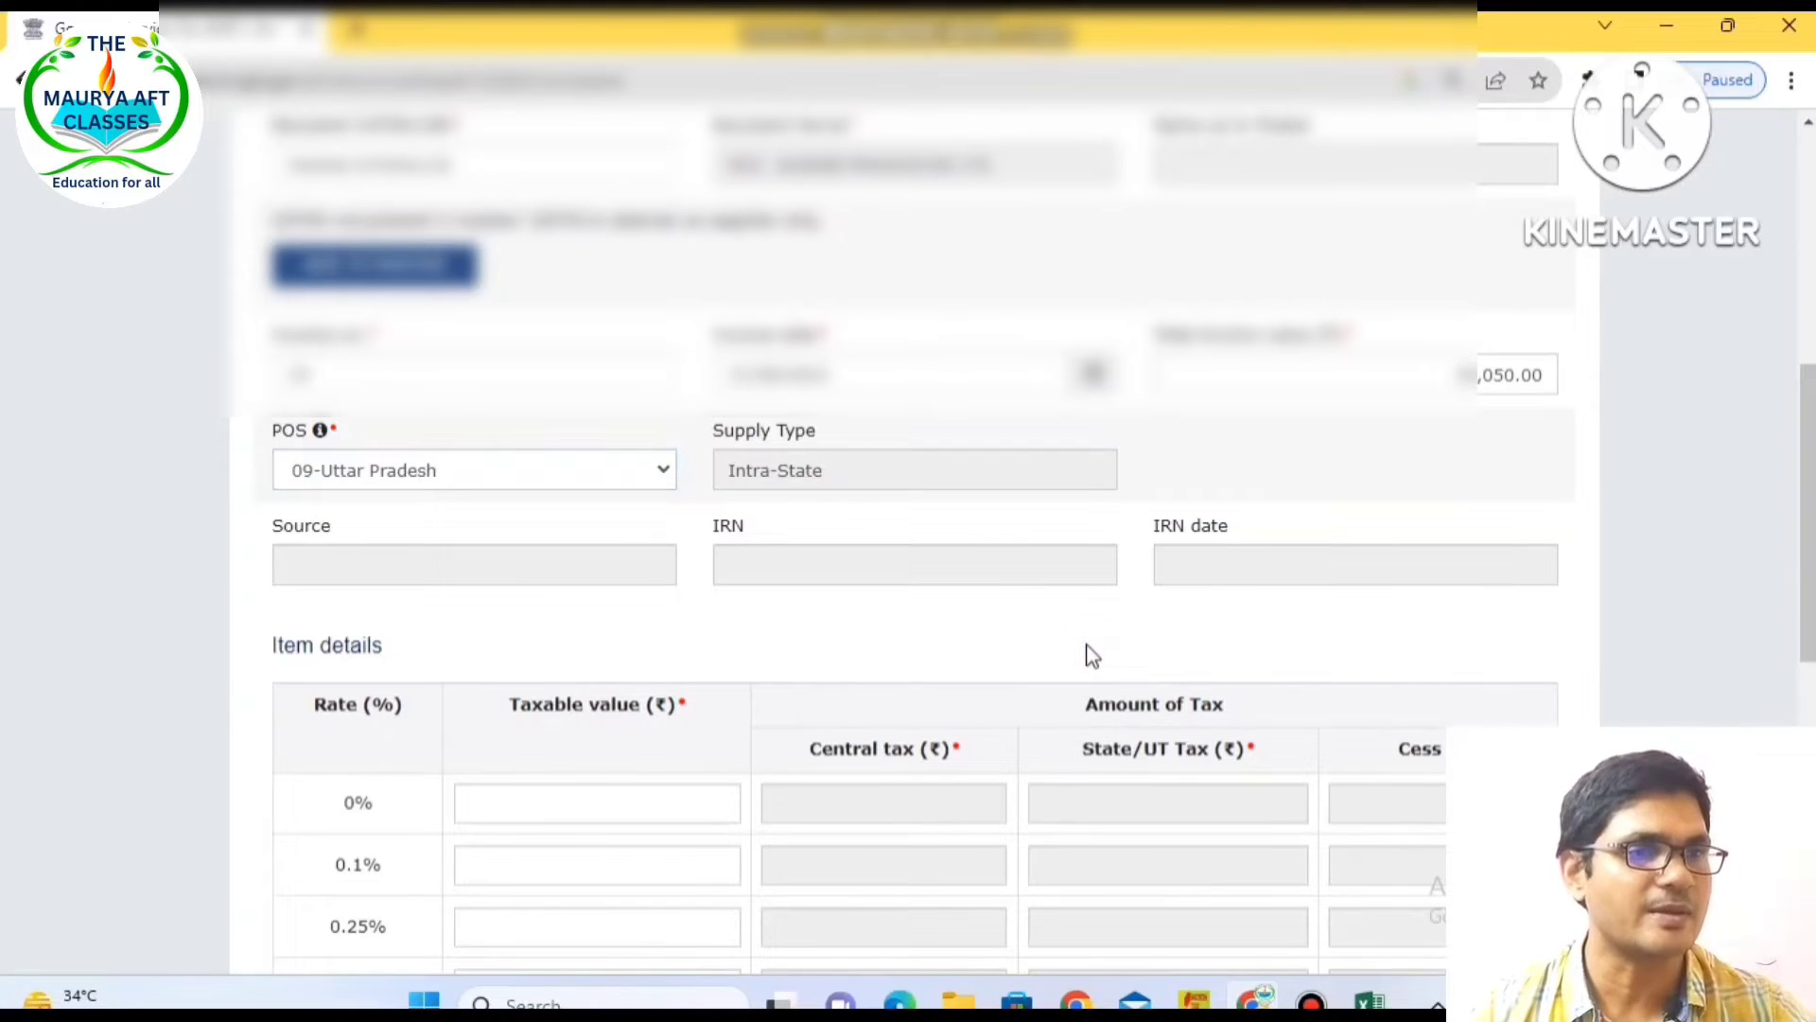
- Enter 23 as the taxable value for the 18% rate under Item details
scroll(1040, 658, "down", 1)
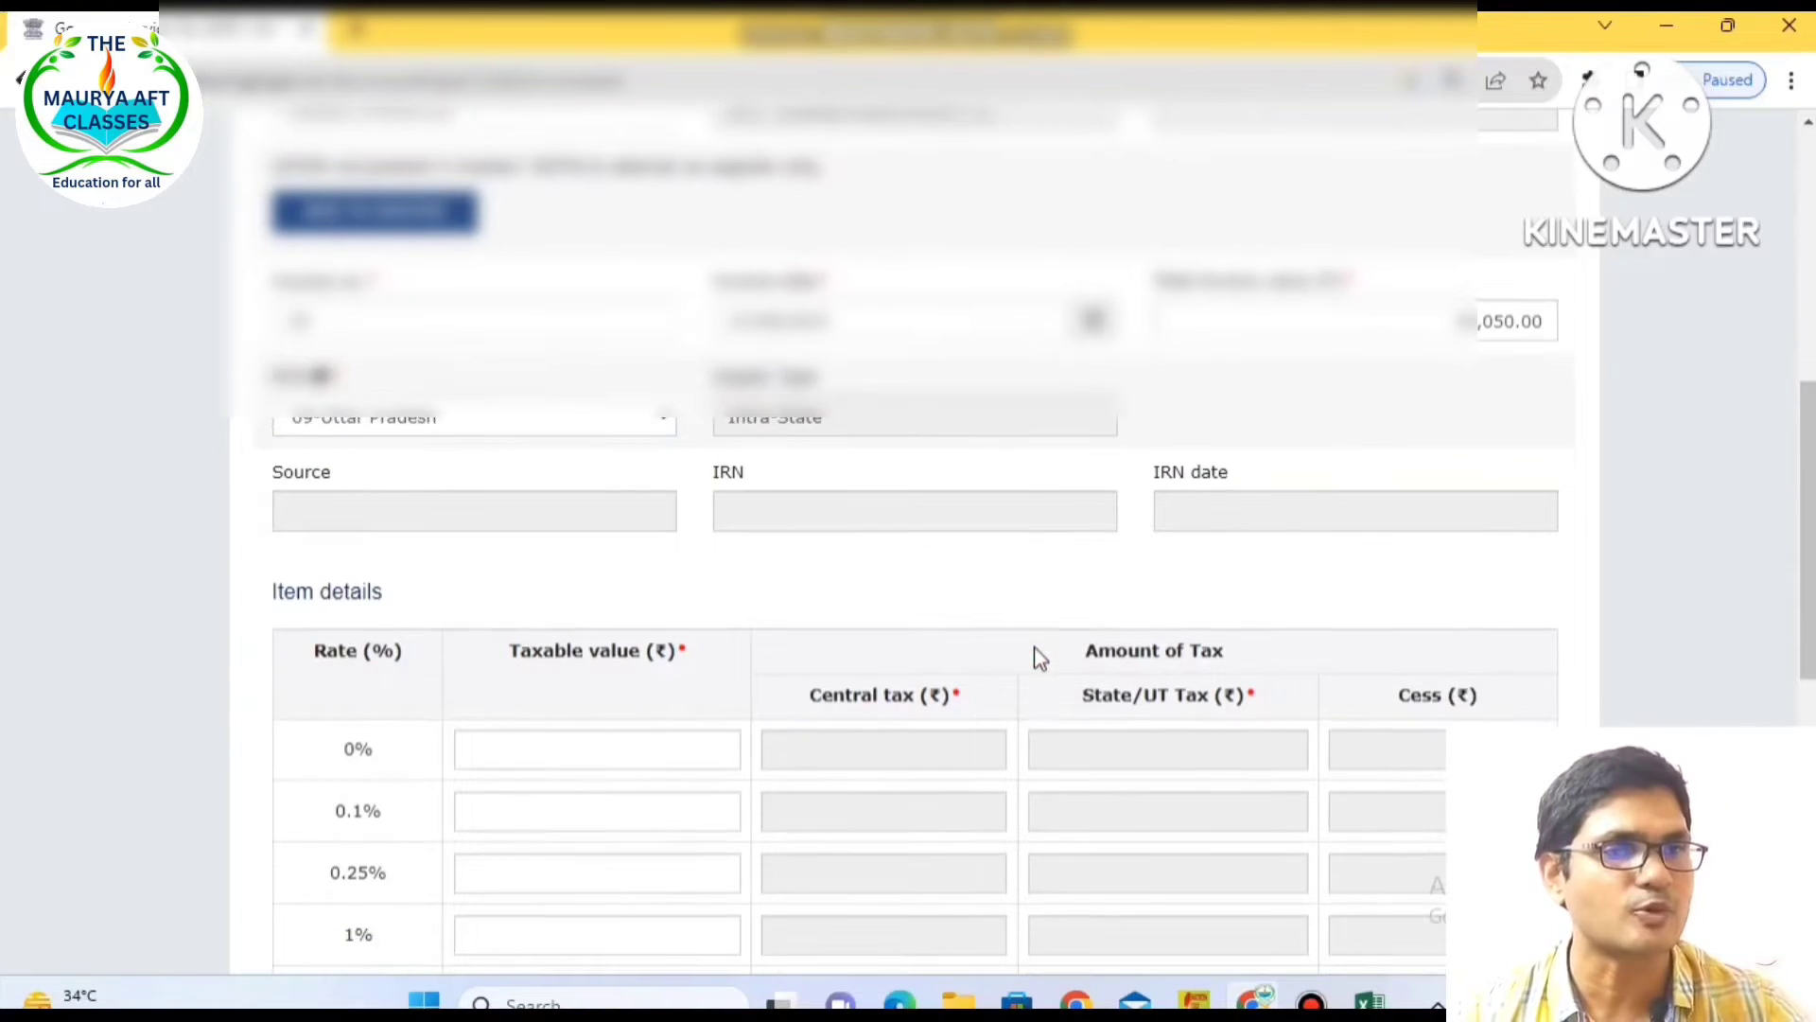
scroll(1035, 658, "down", 3)
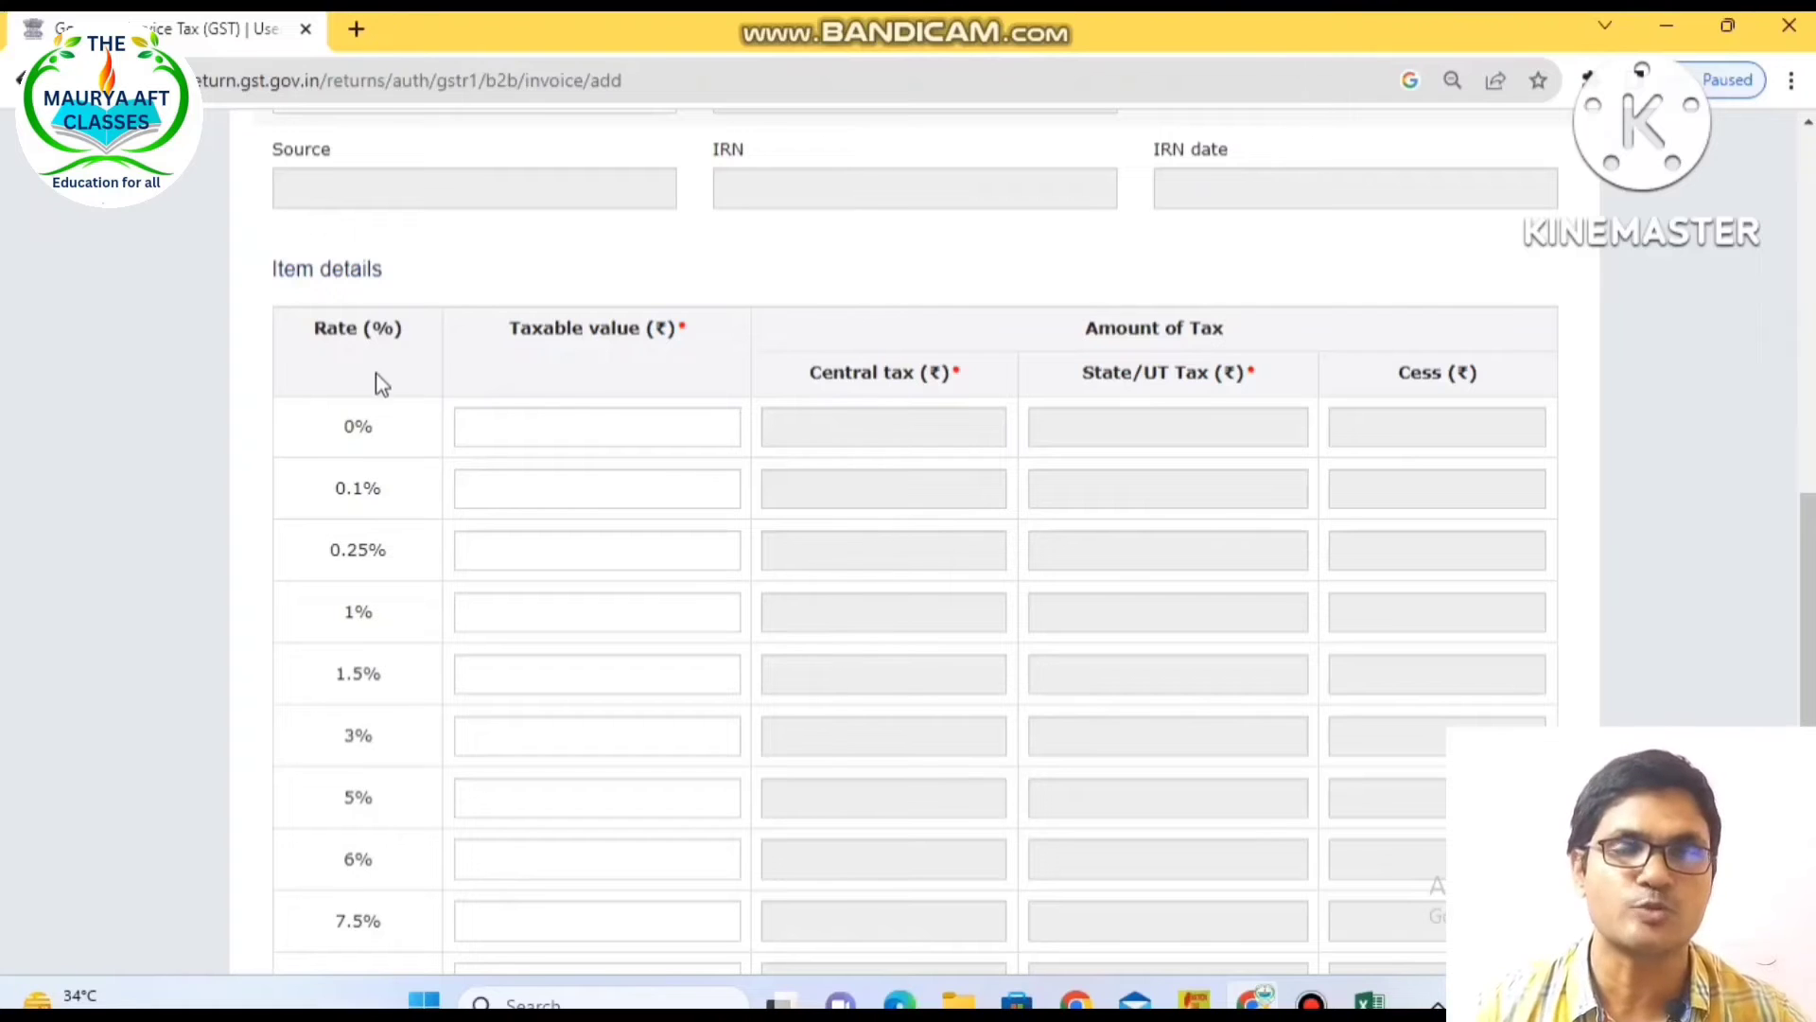
scroll(551, 856, "down", 3)
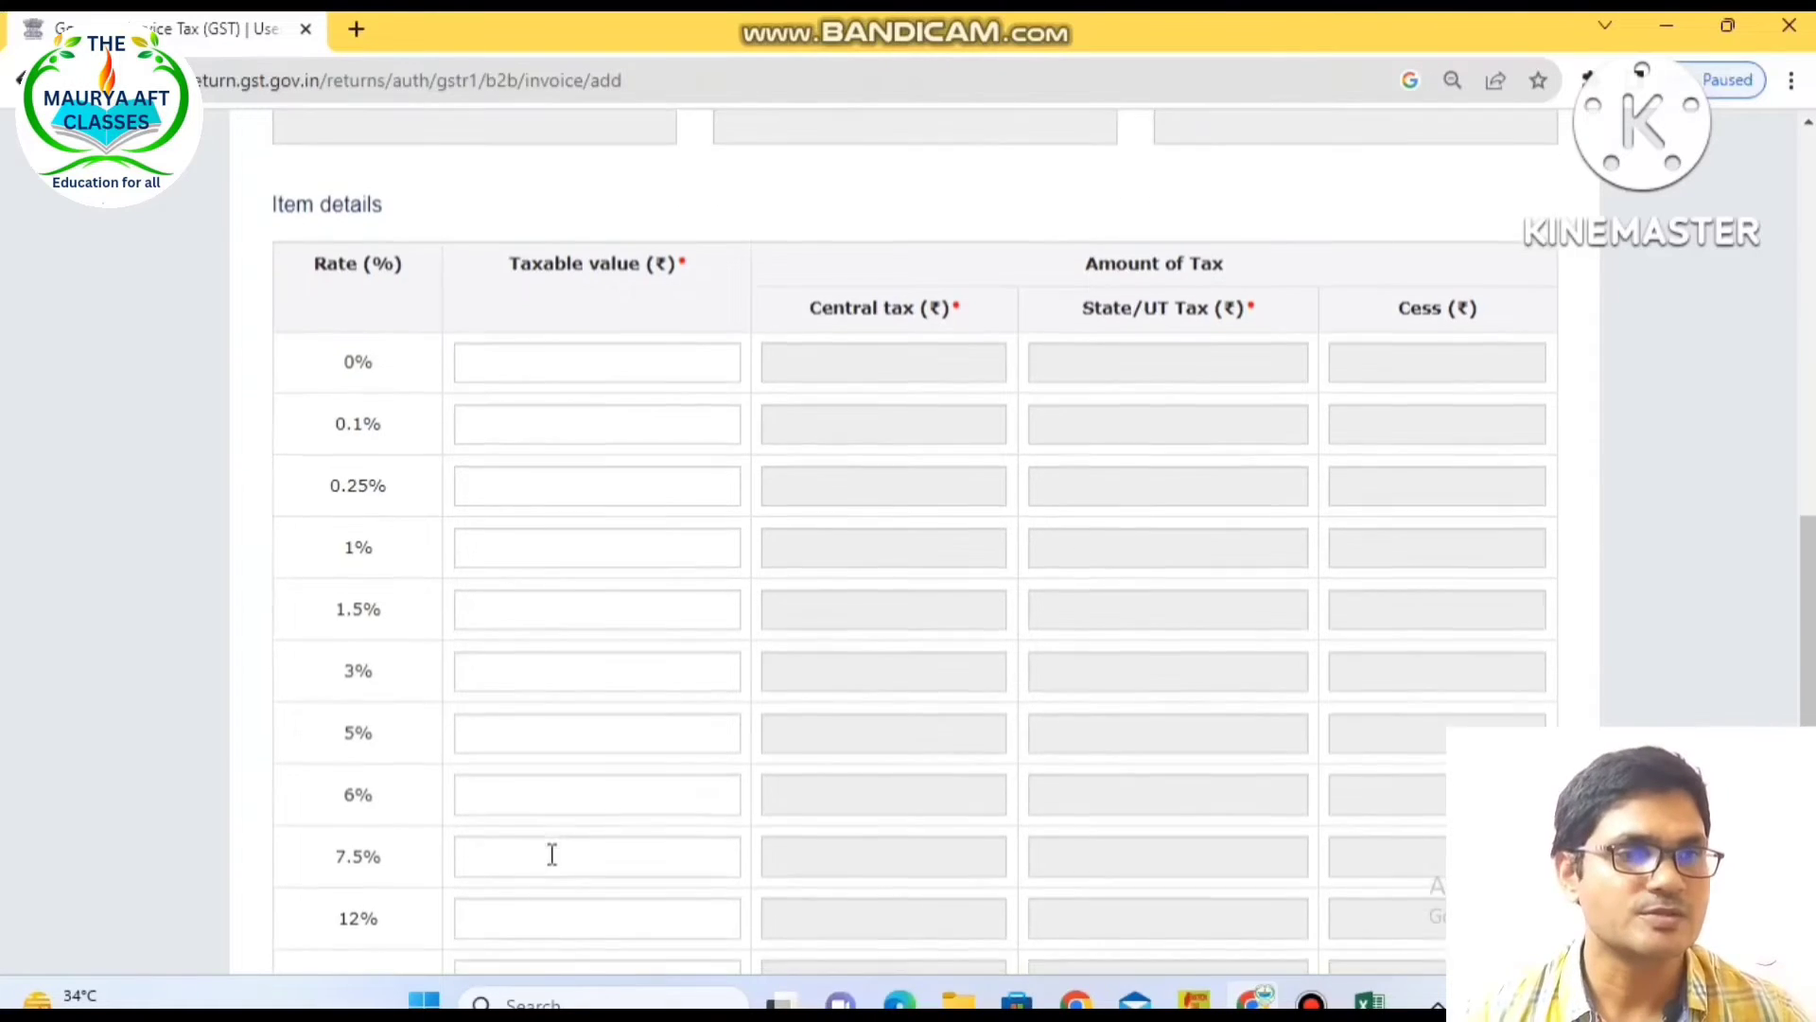
left_click(587, 736)
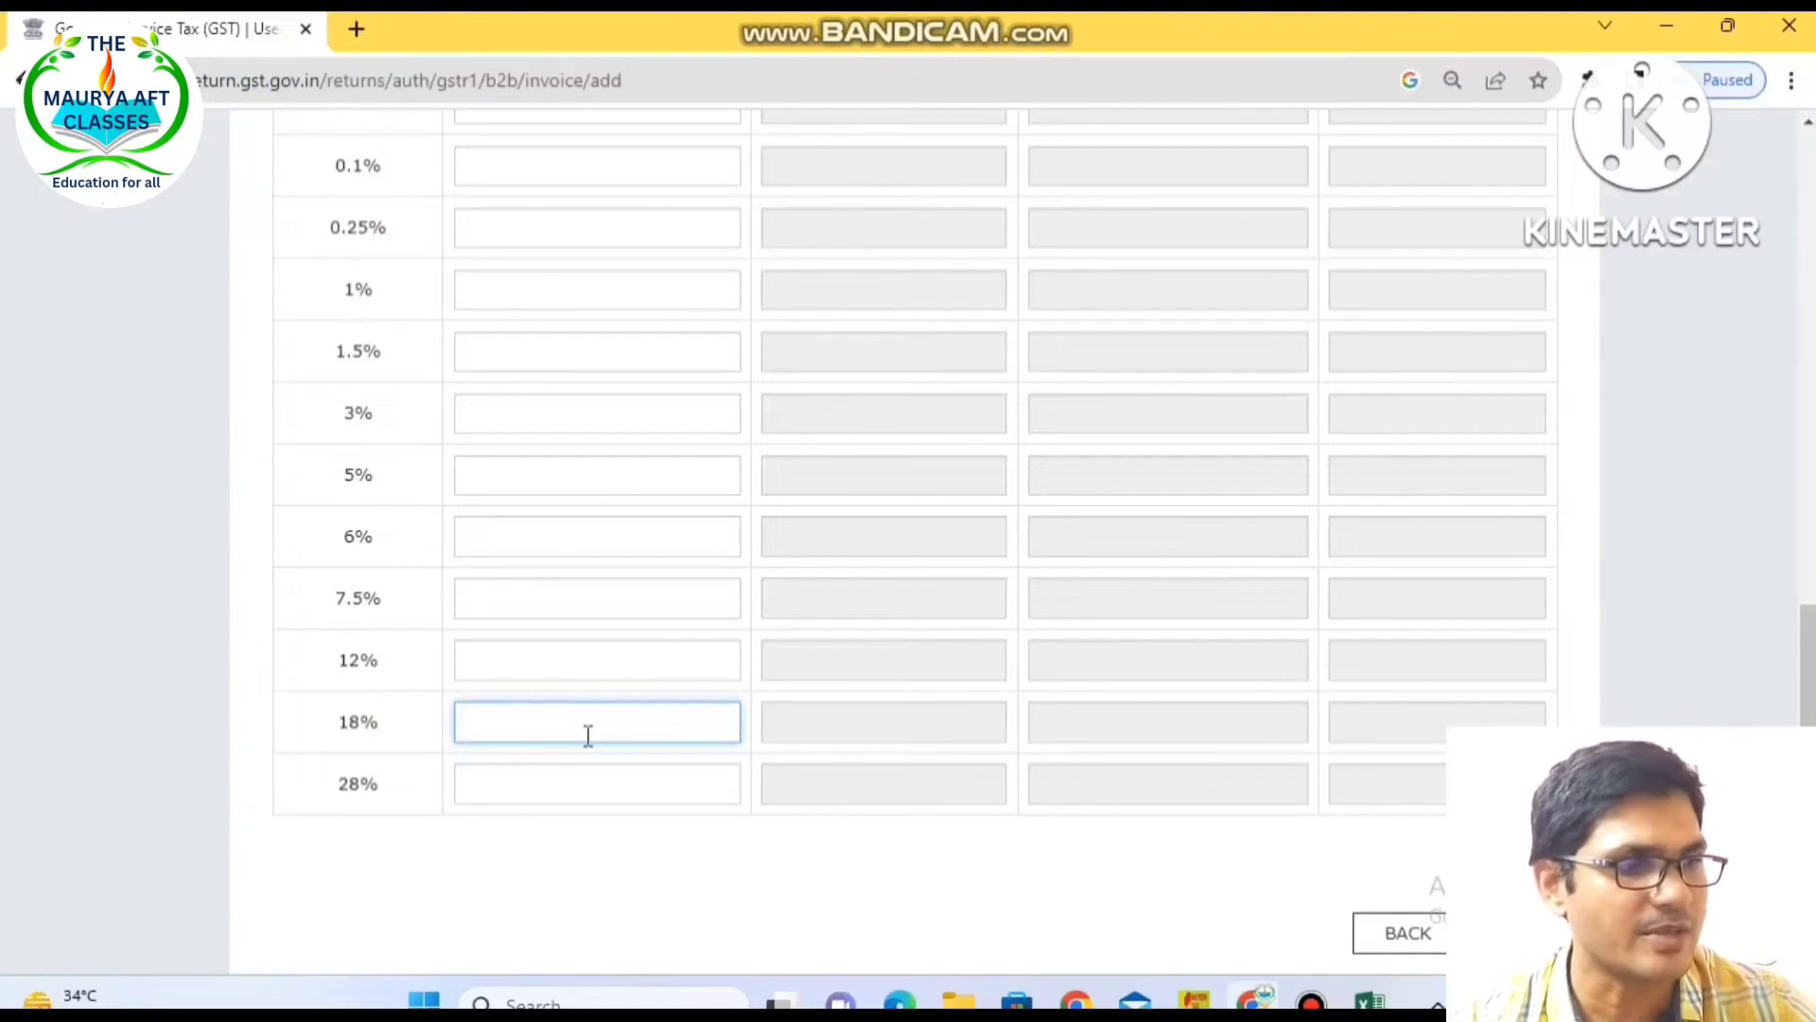
type("23")
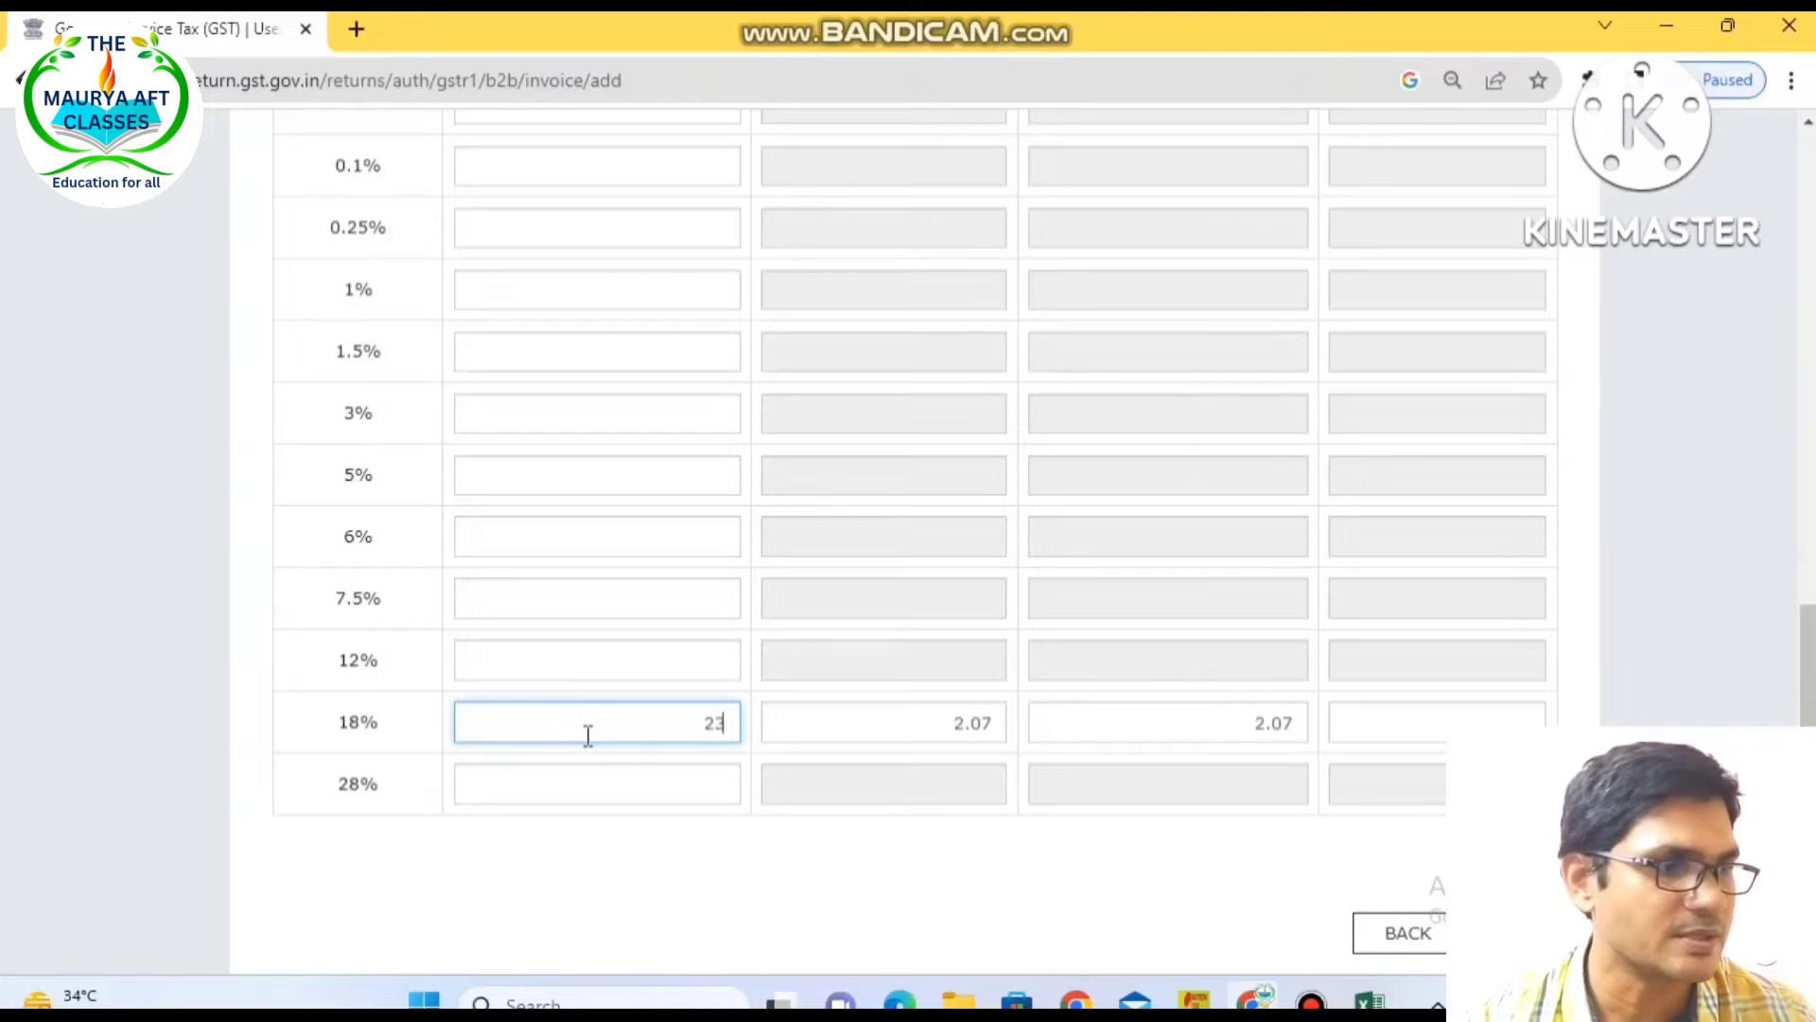
- Look up M/S Jagran Prakashan Limited's taxable value in the Excel b2b sheet and set the portal's 18% taxable value to 23772
left_click(1369, 1000)
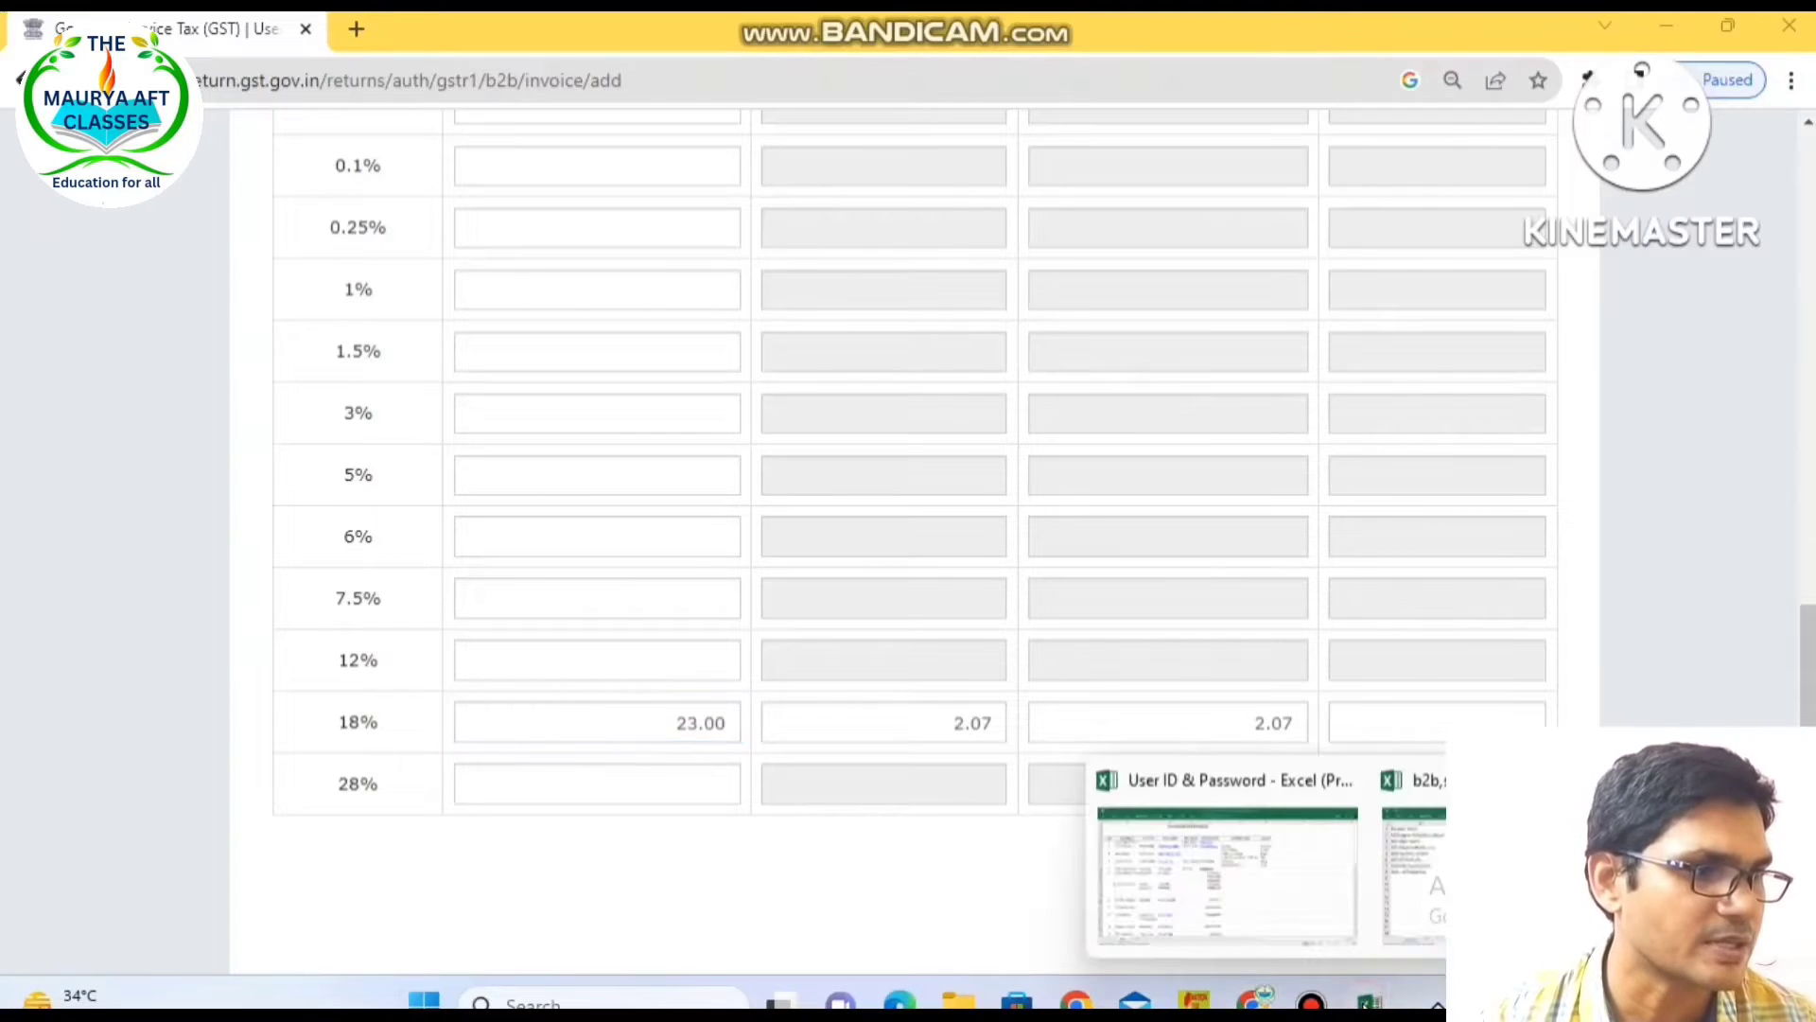
left_click(1409, 833)
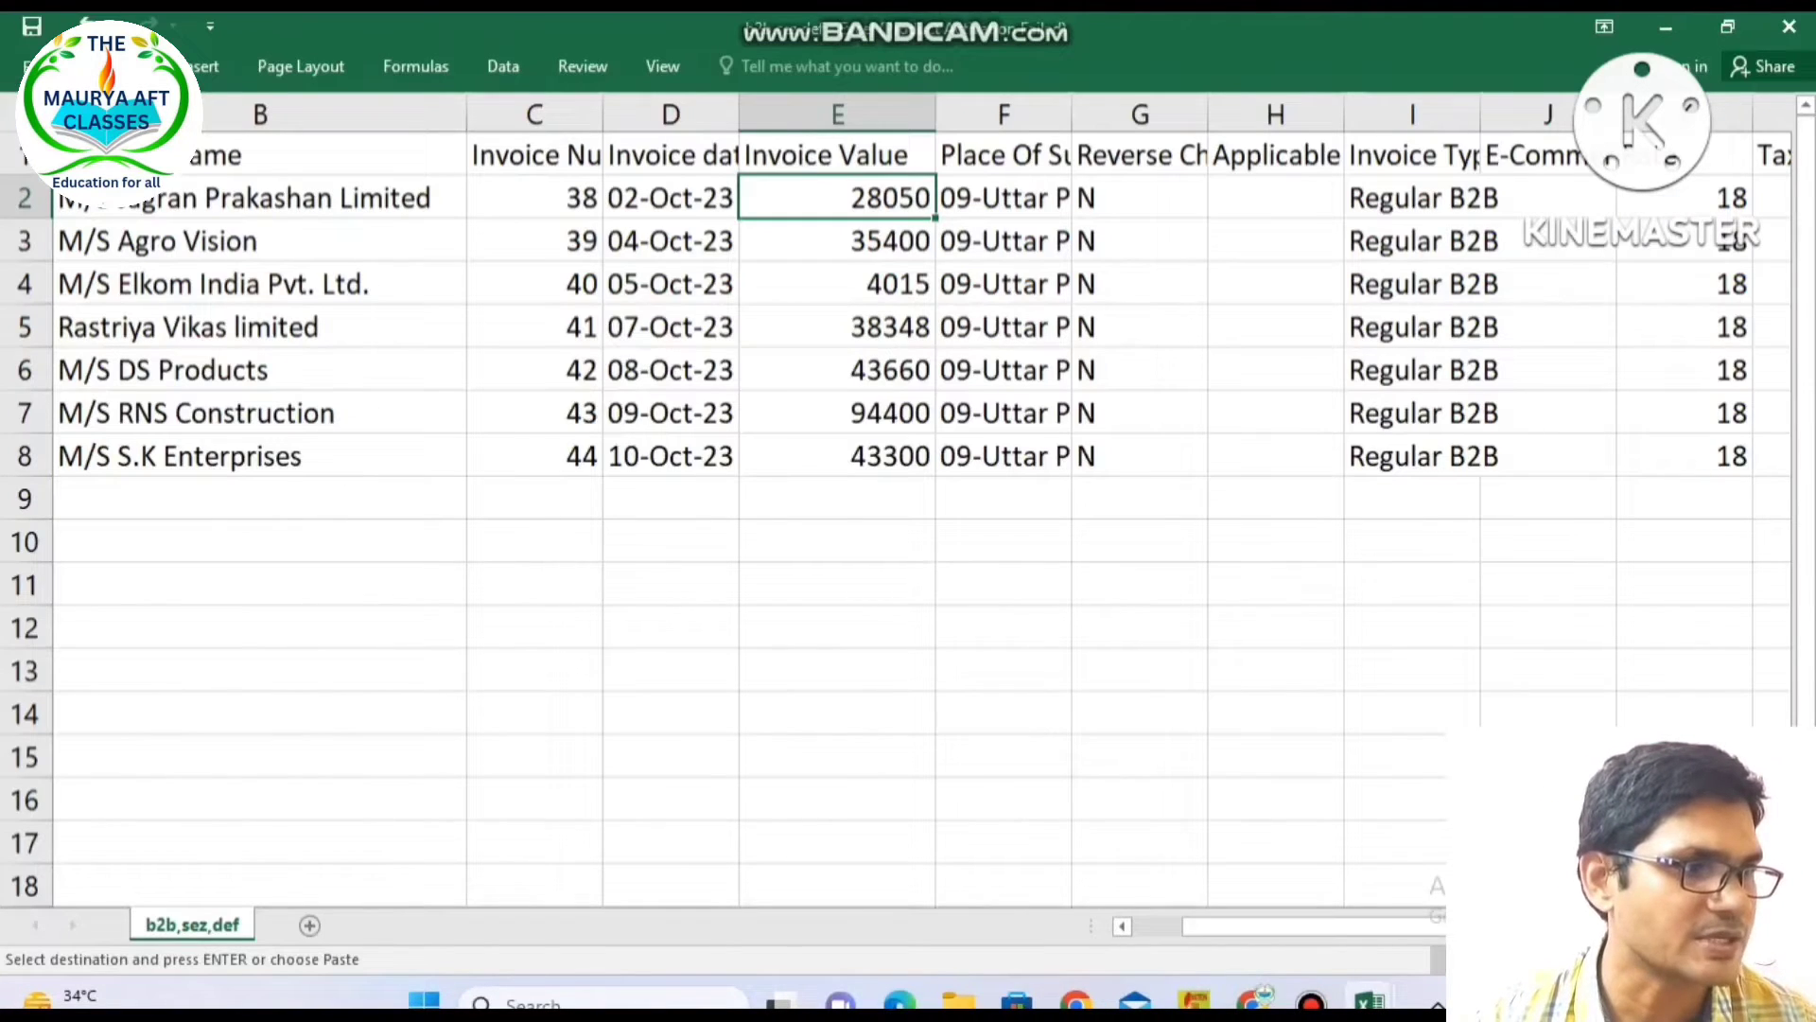
scroll(908, 473, "right", 6)
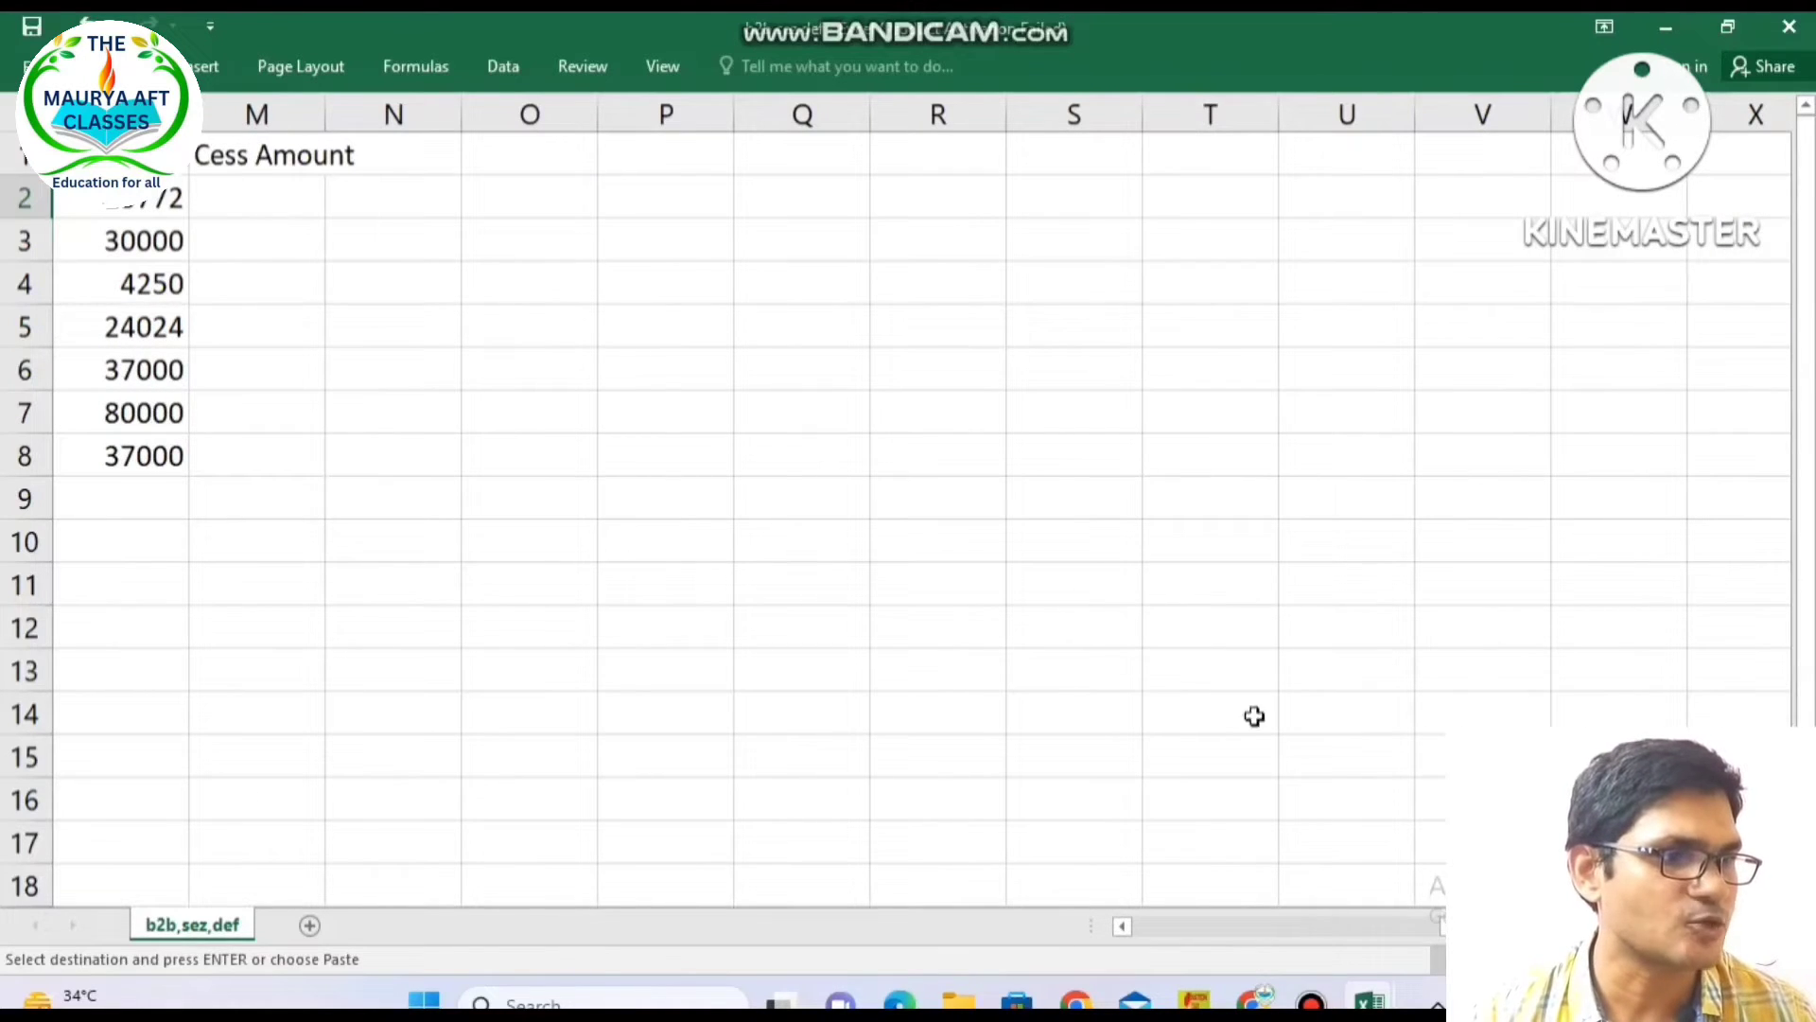
mouse_move(1311, 1001)
left_click(1253, 1000)
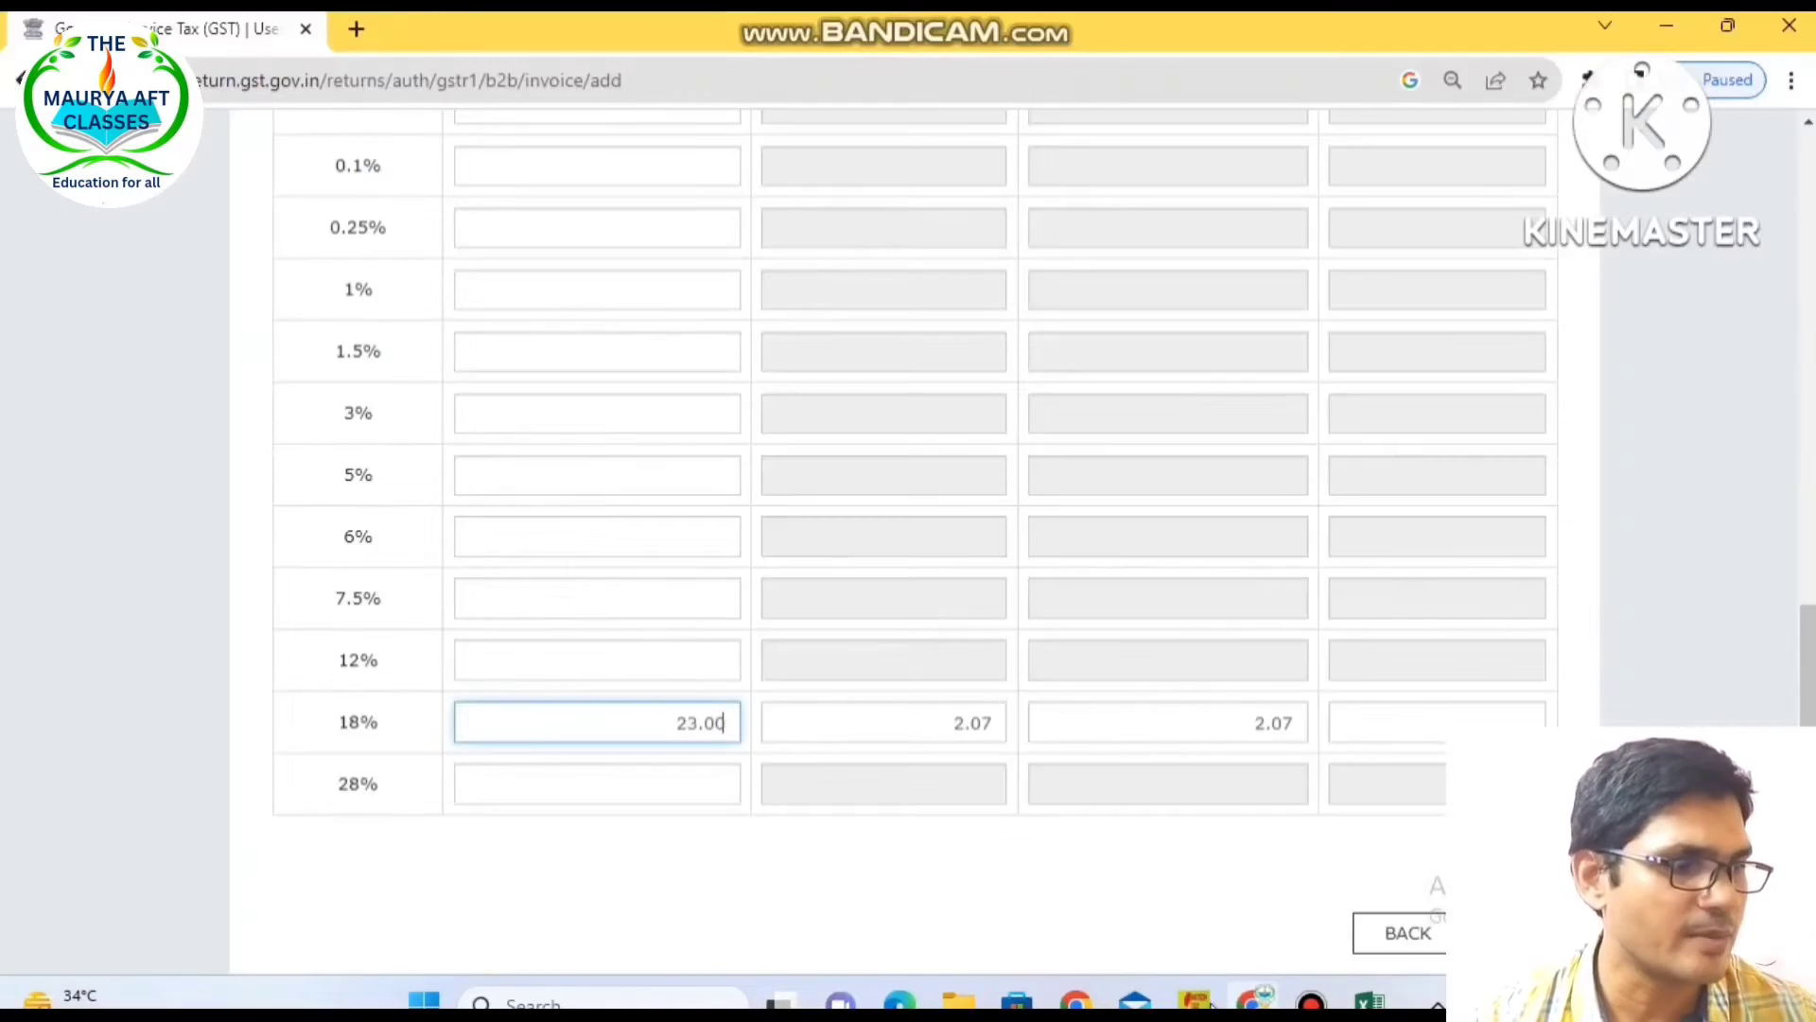
key("BackSpace")
key("BackSpace")
key("BackSpace")
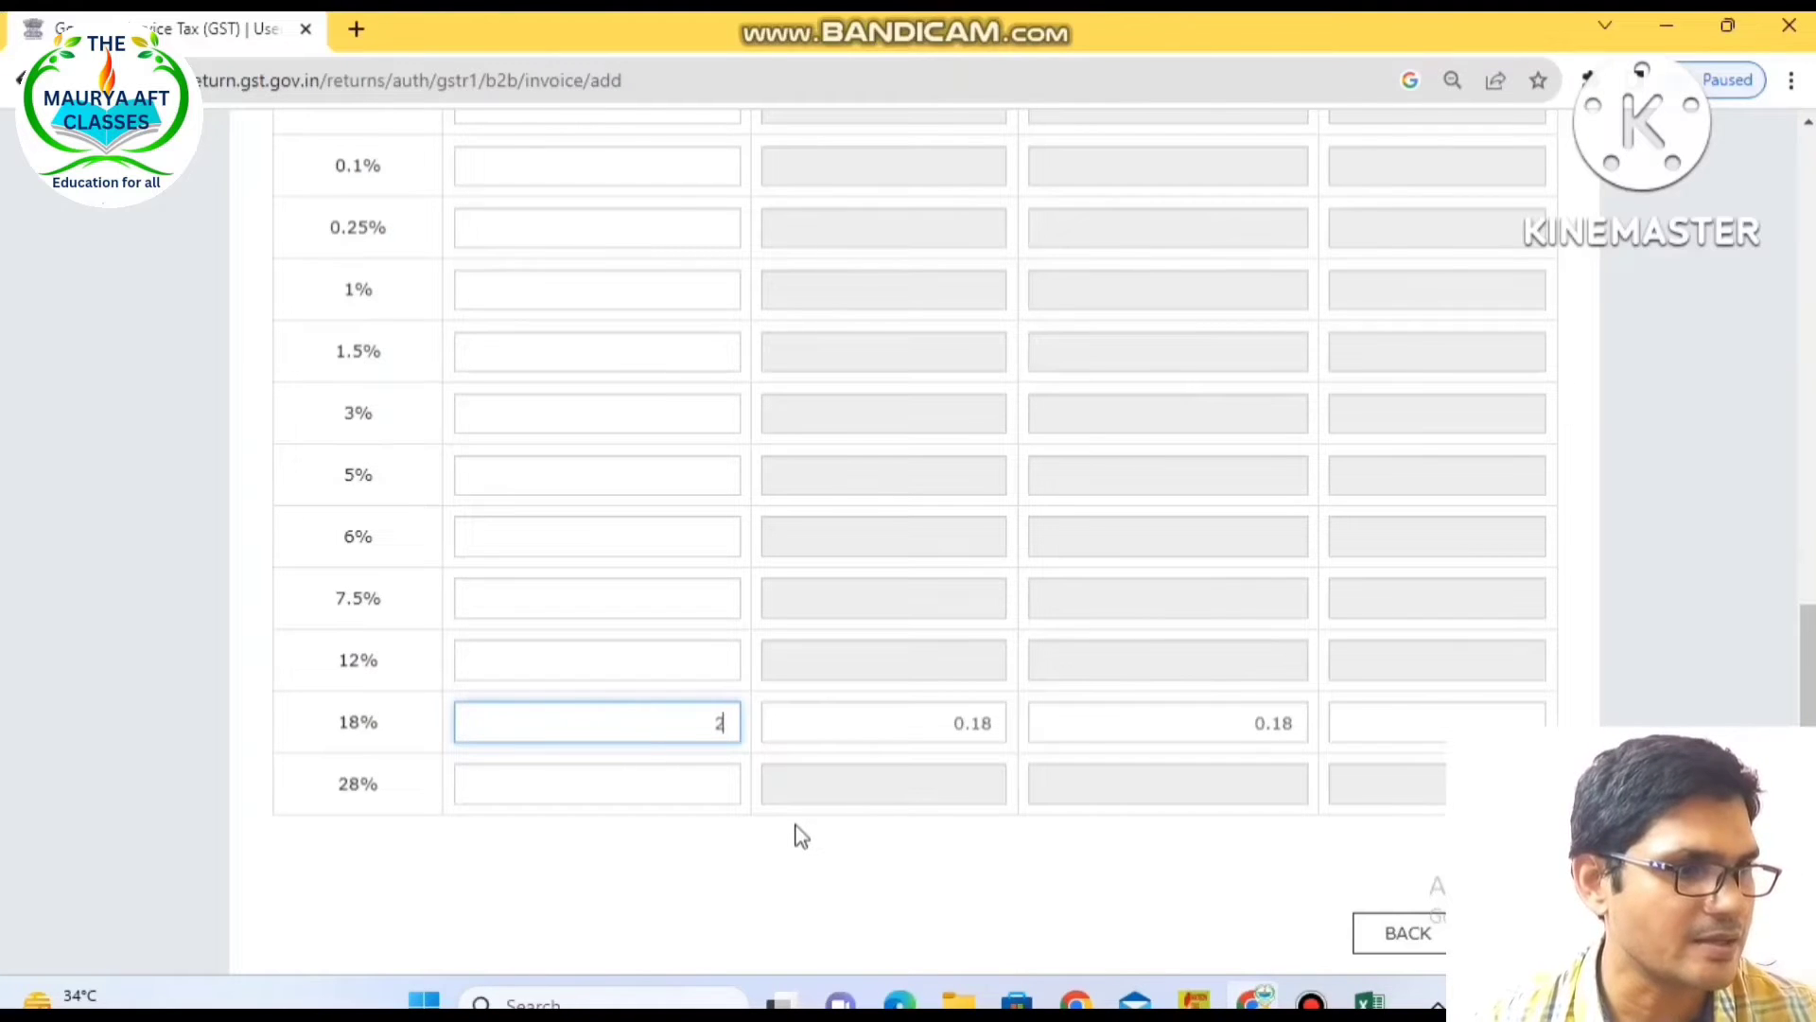
type("2")
key("BackSpace")
type("3772")
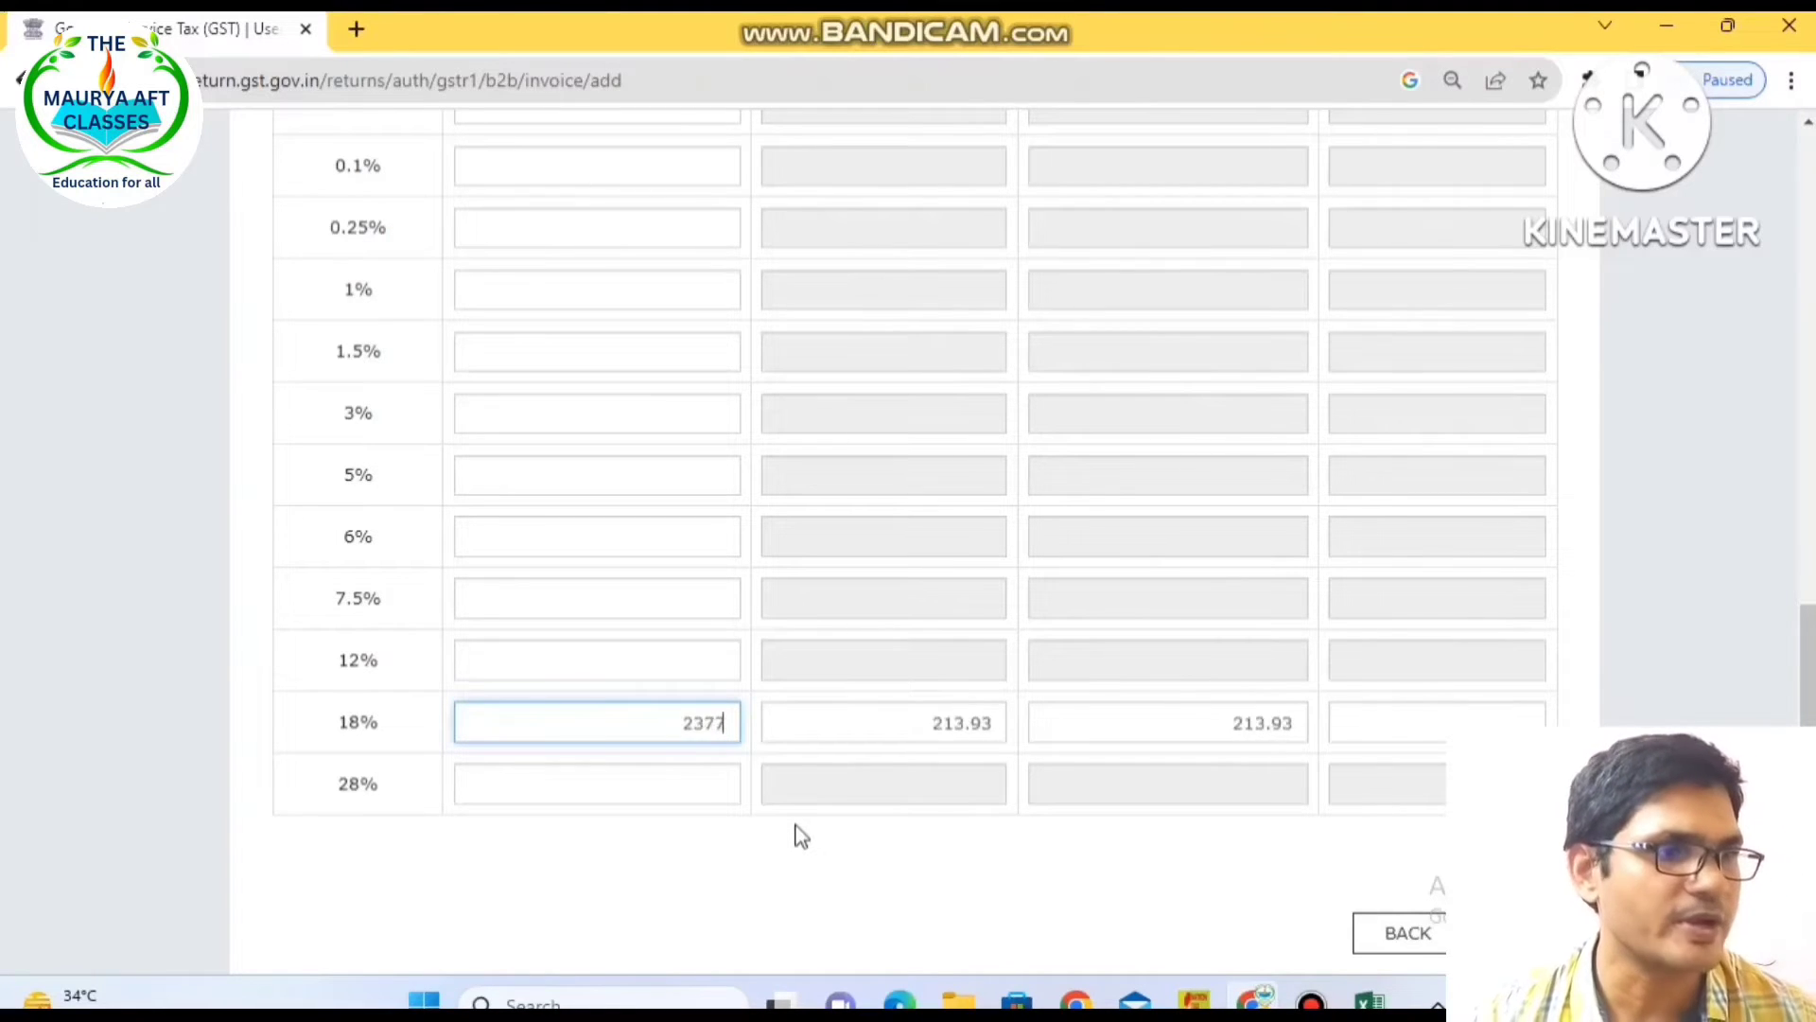
left_click(754, 829)
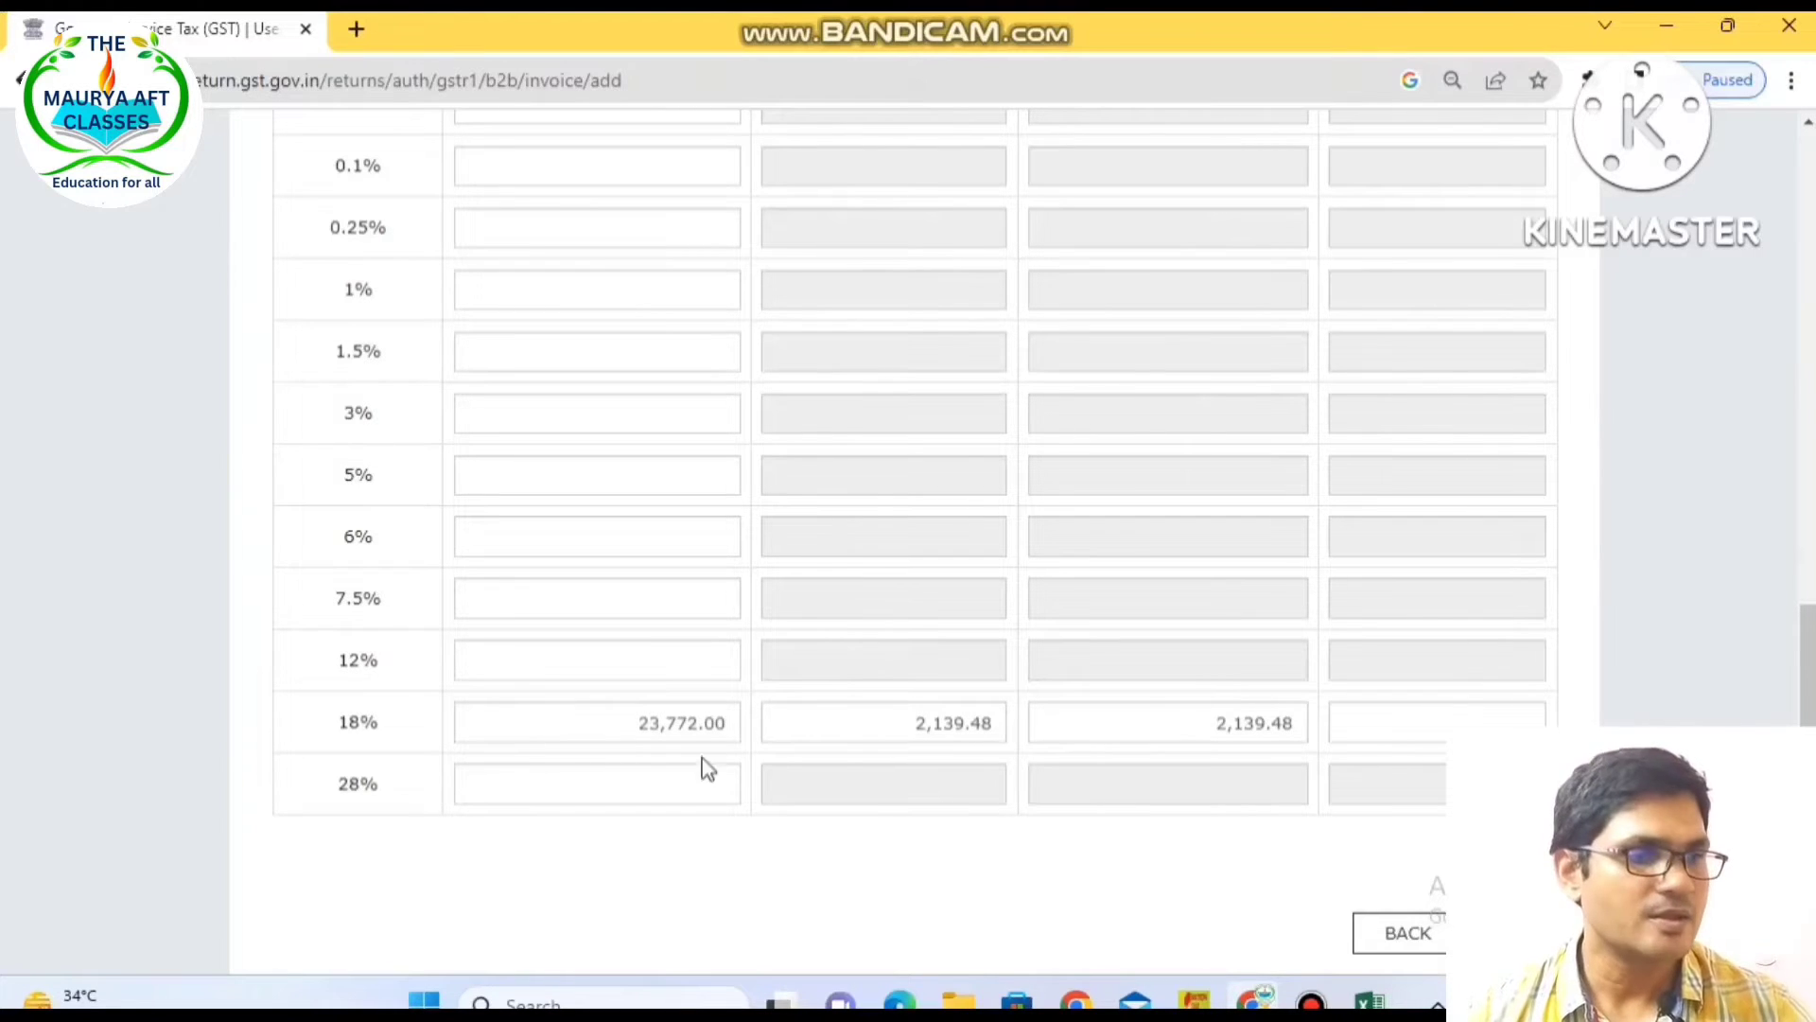
- Change the invoice's POS to 27-Maharashtra to show the Integrated Tax column
scroll(683, 842, "up", 1)
scroll(683, 836, "up", 5)
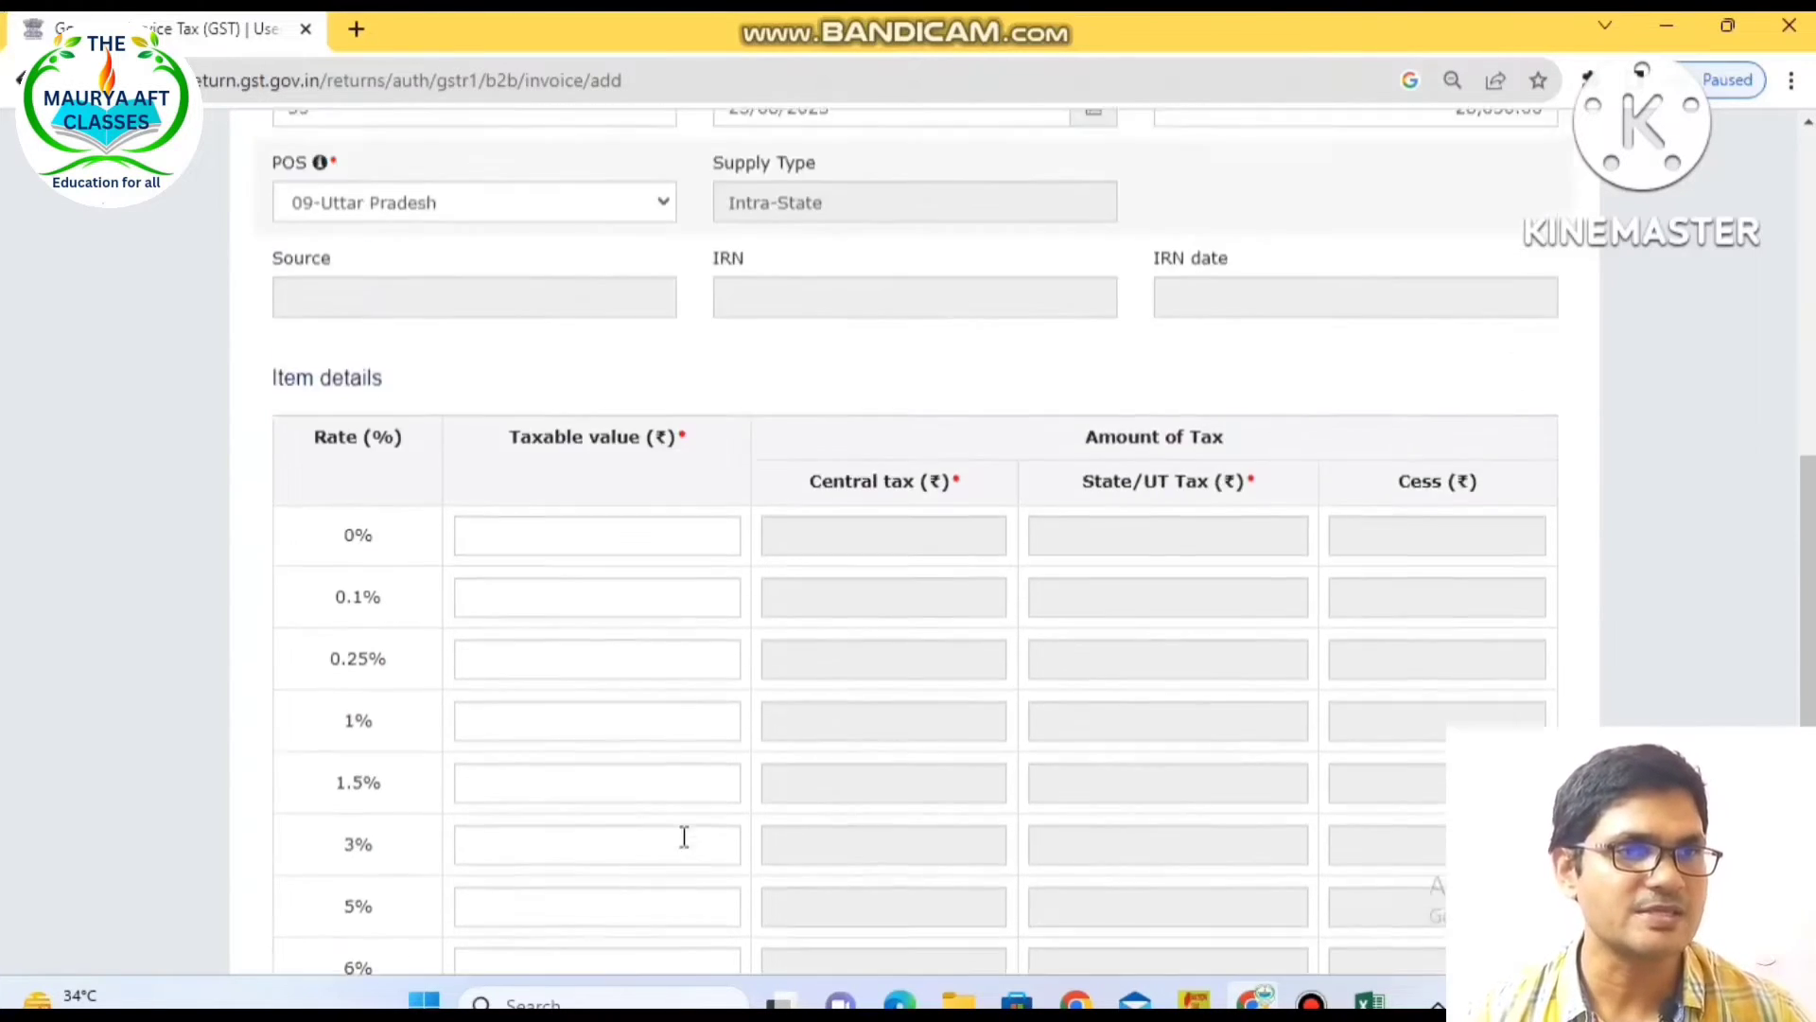
left_click(416, 309)
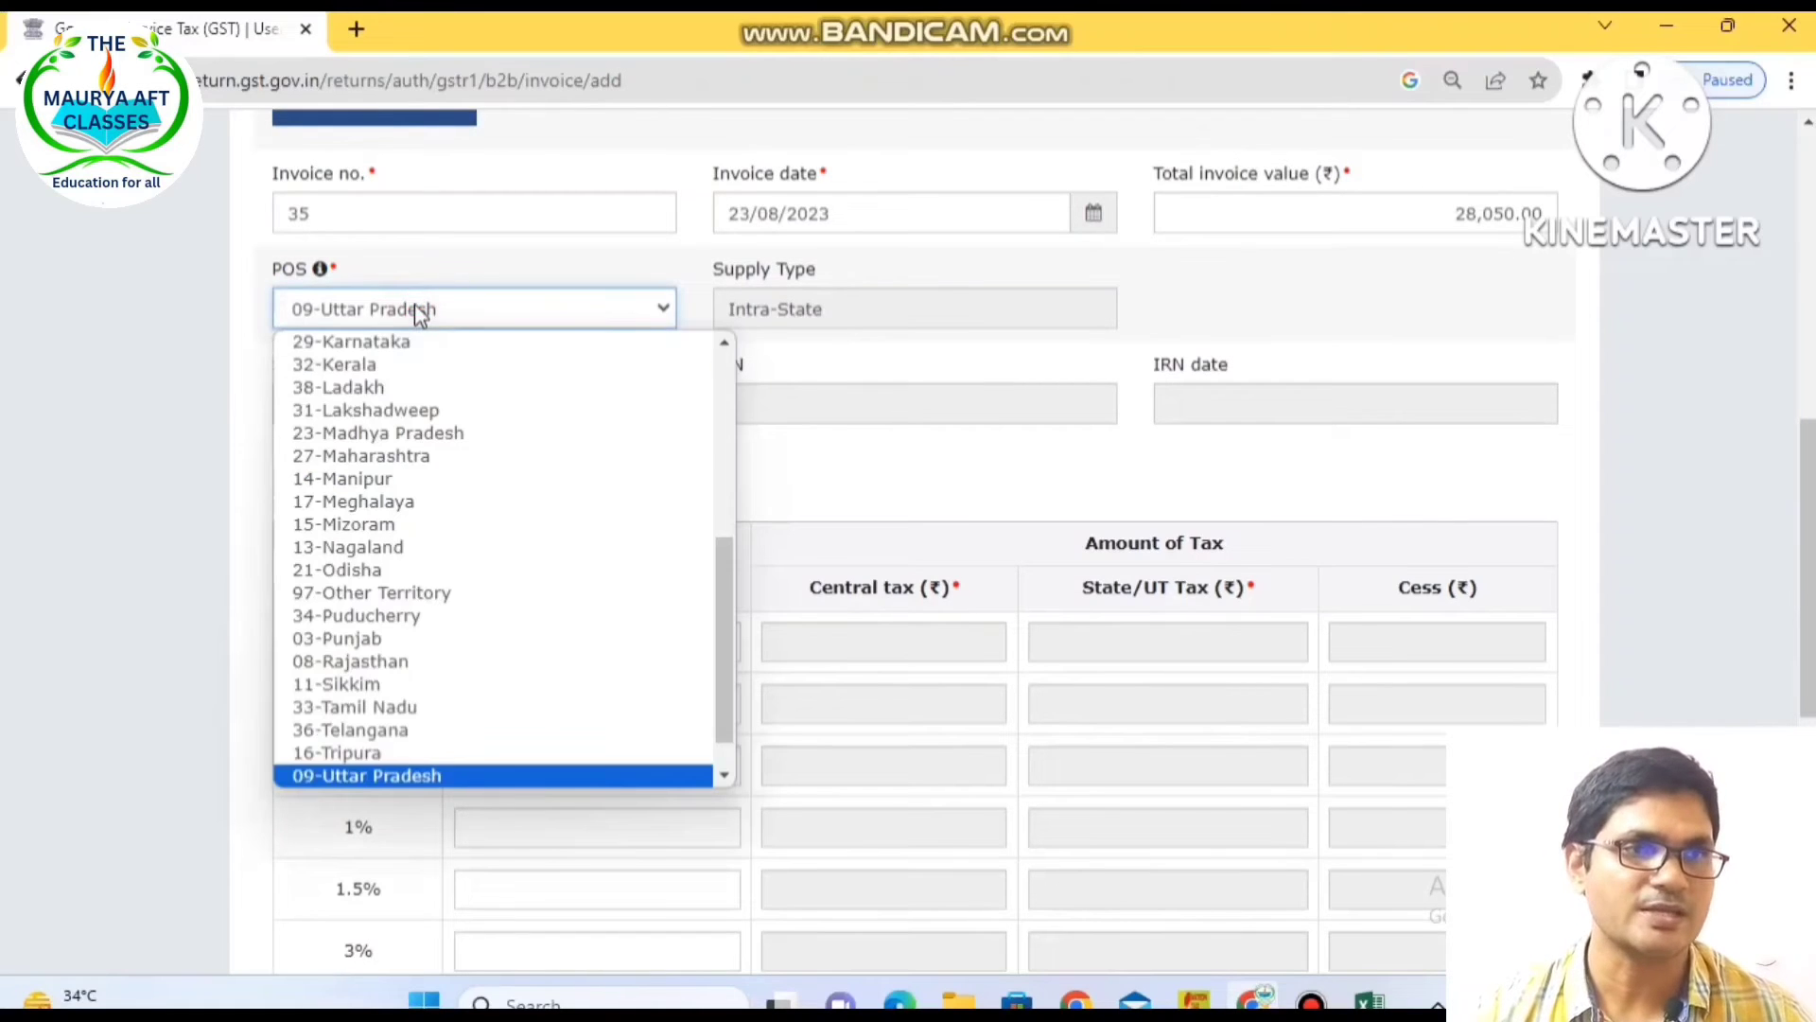
left_click(398, 457)
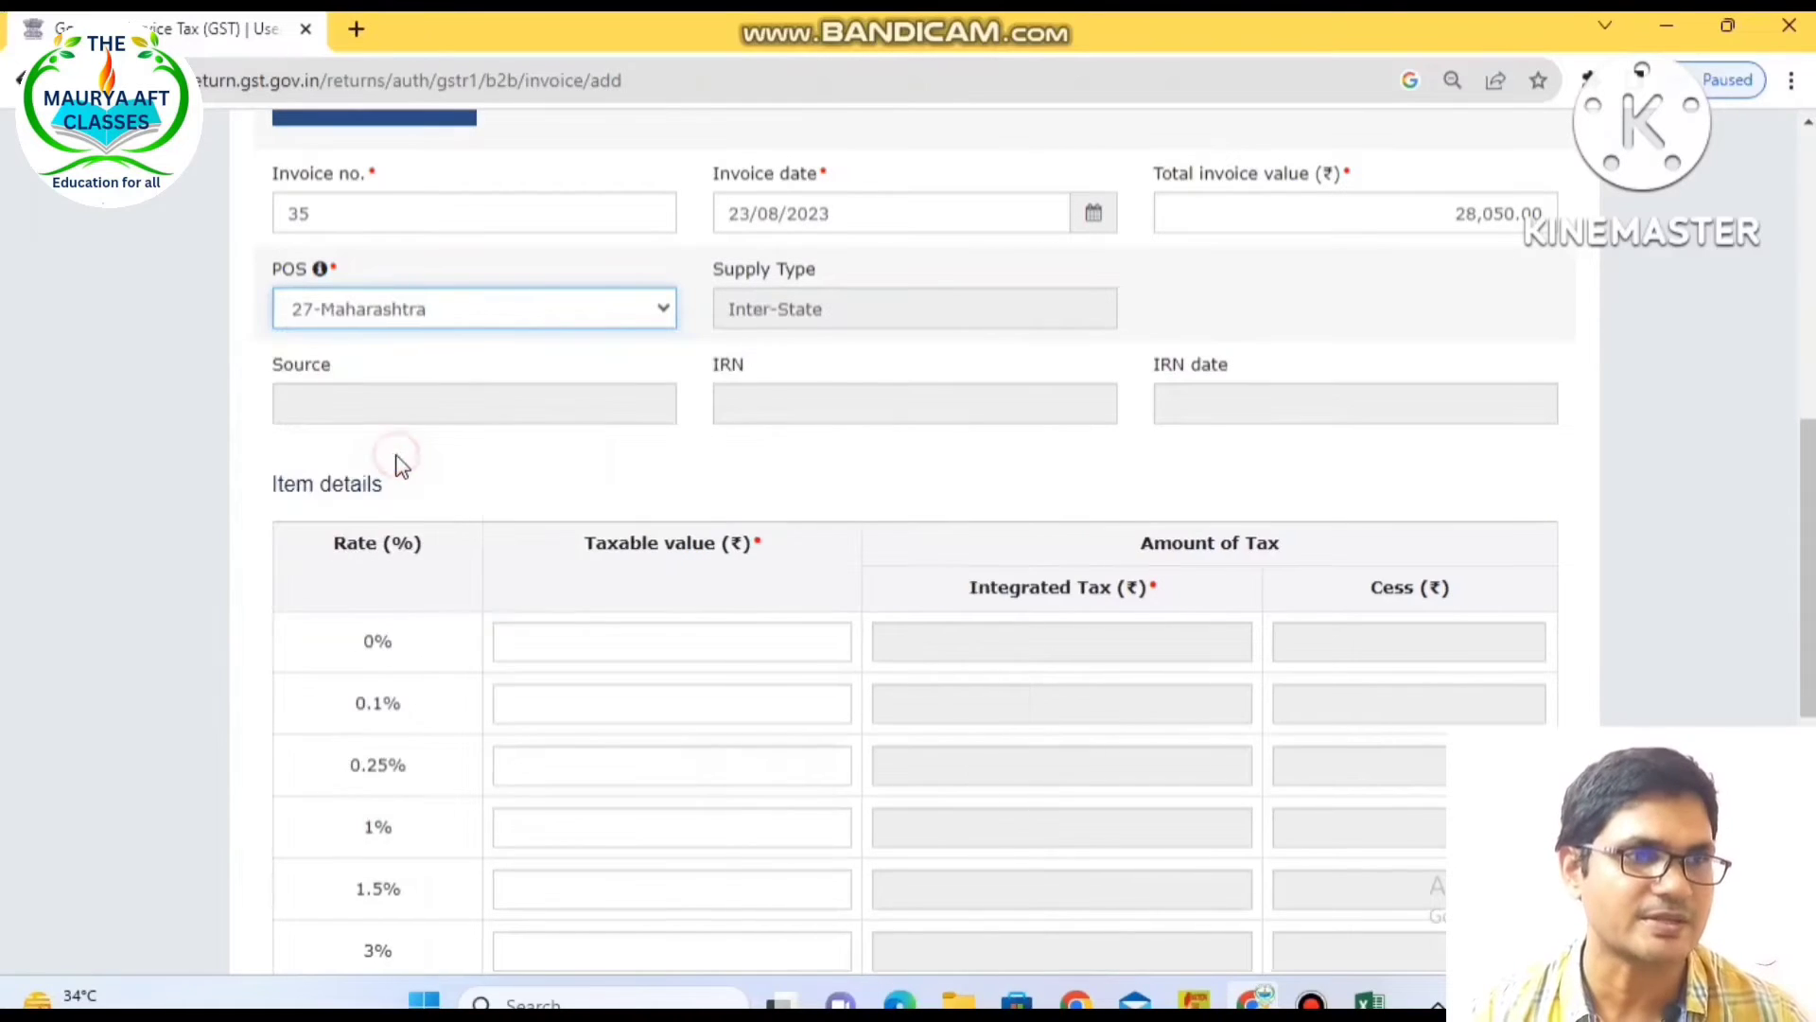
- Enter 23770 as the taxable value in the 18% rate row
scroll(689, 485, "down", 6)
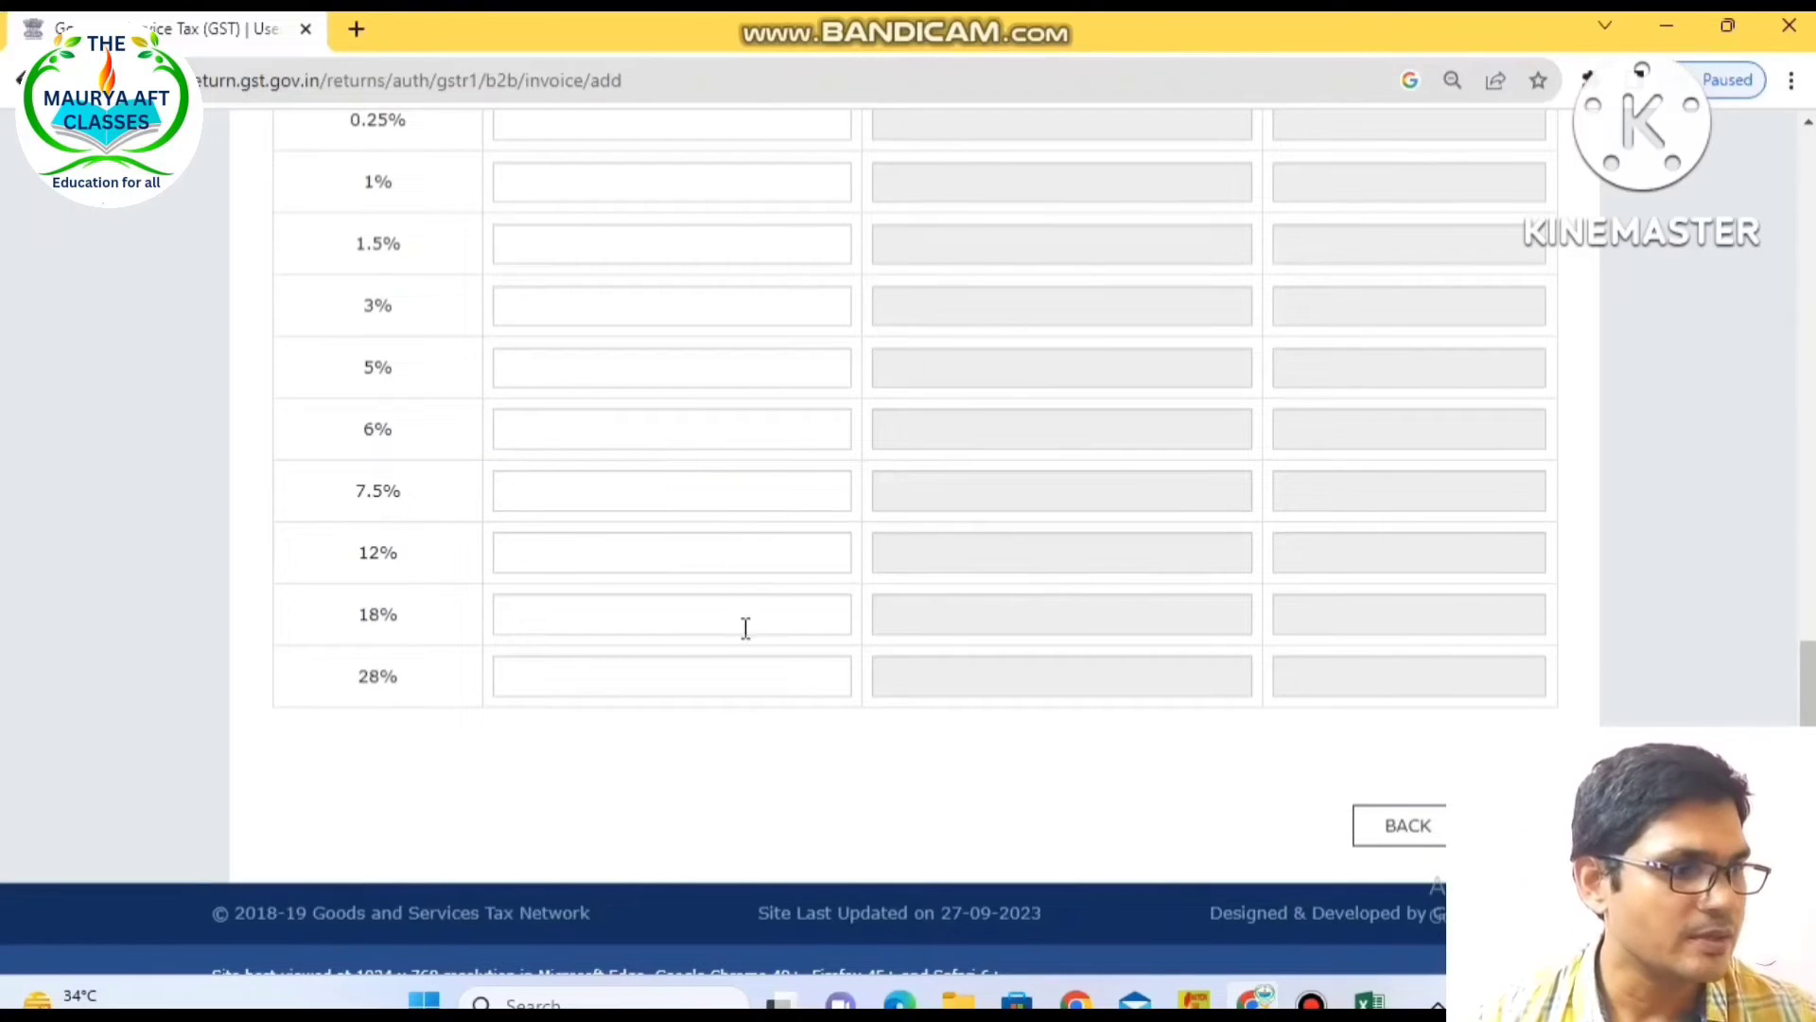
left_click(744, 627)
type("23770")
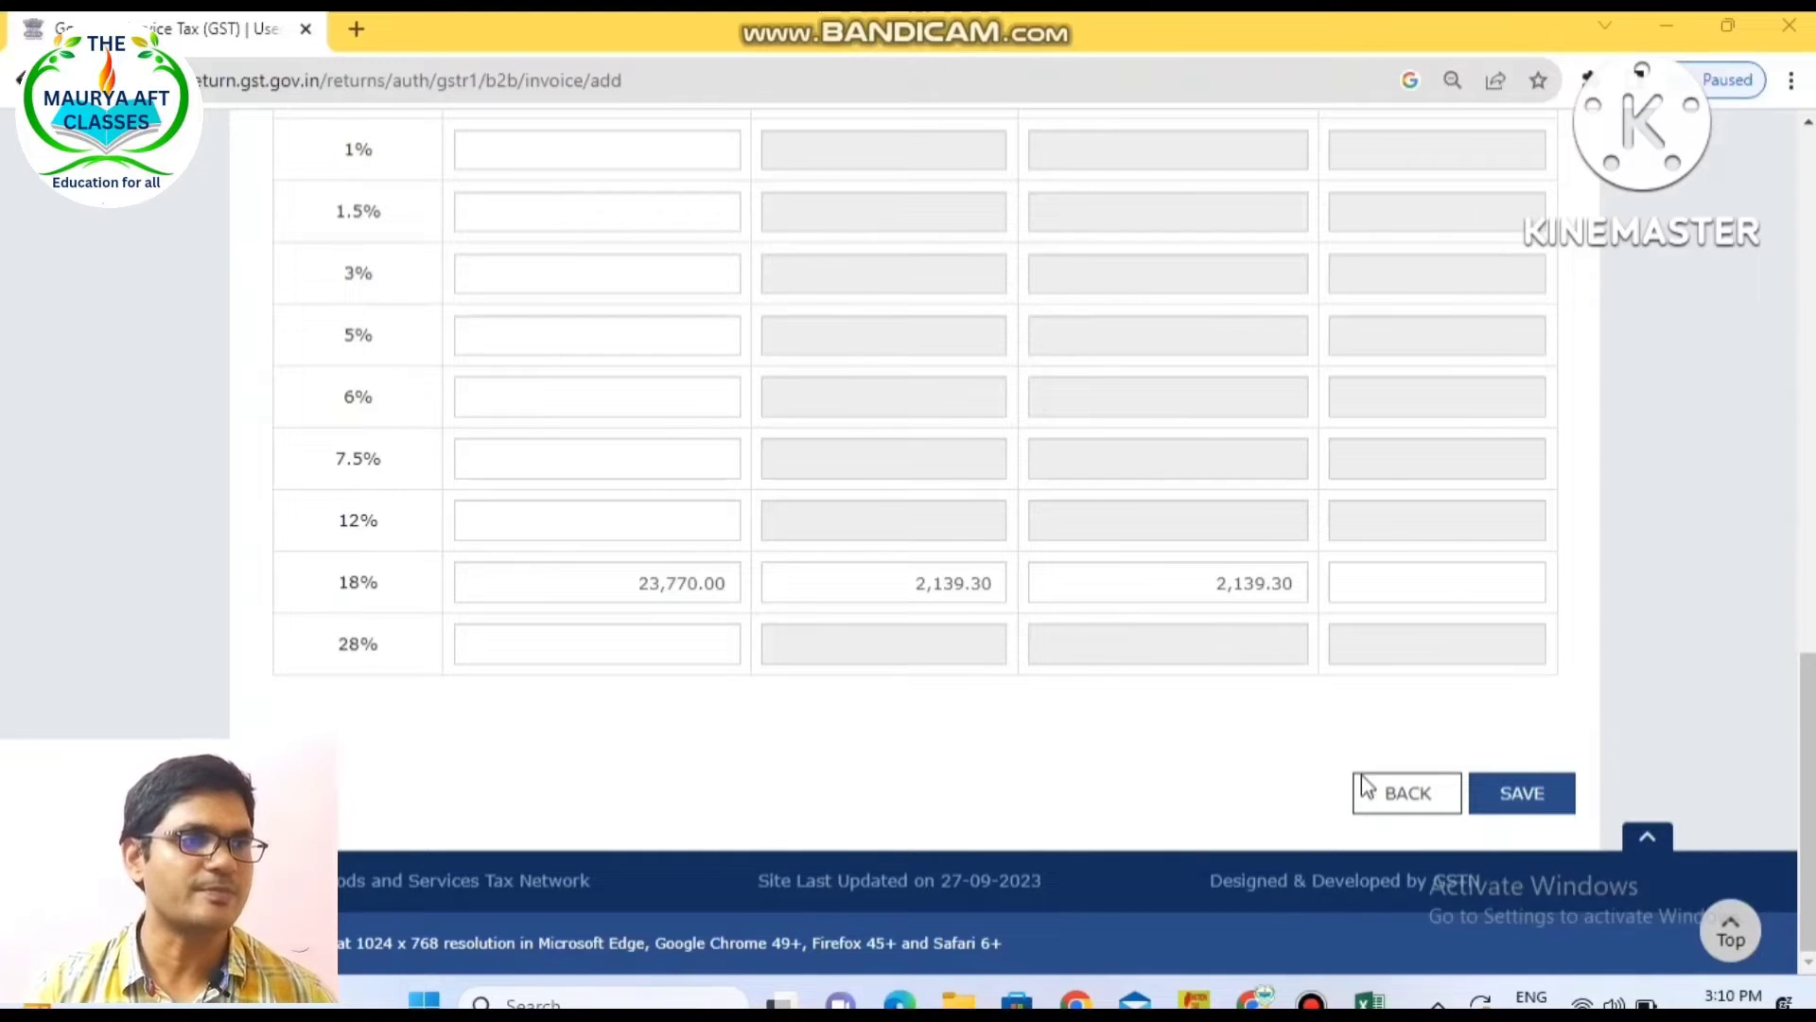
- Save the B2B invoice and go back through the B2B record list to the GSTR-1 record details overview
left_click(1515, 796)
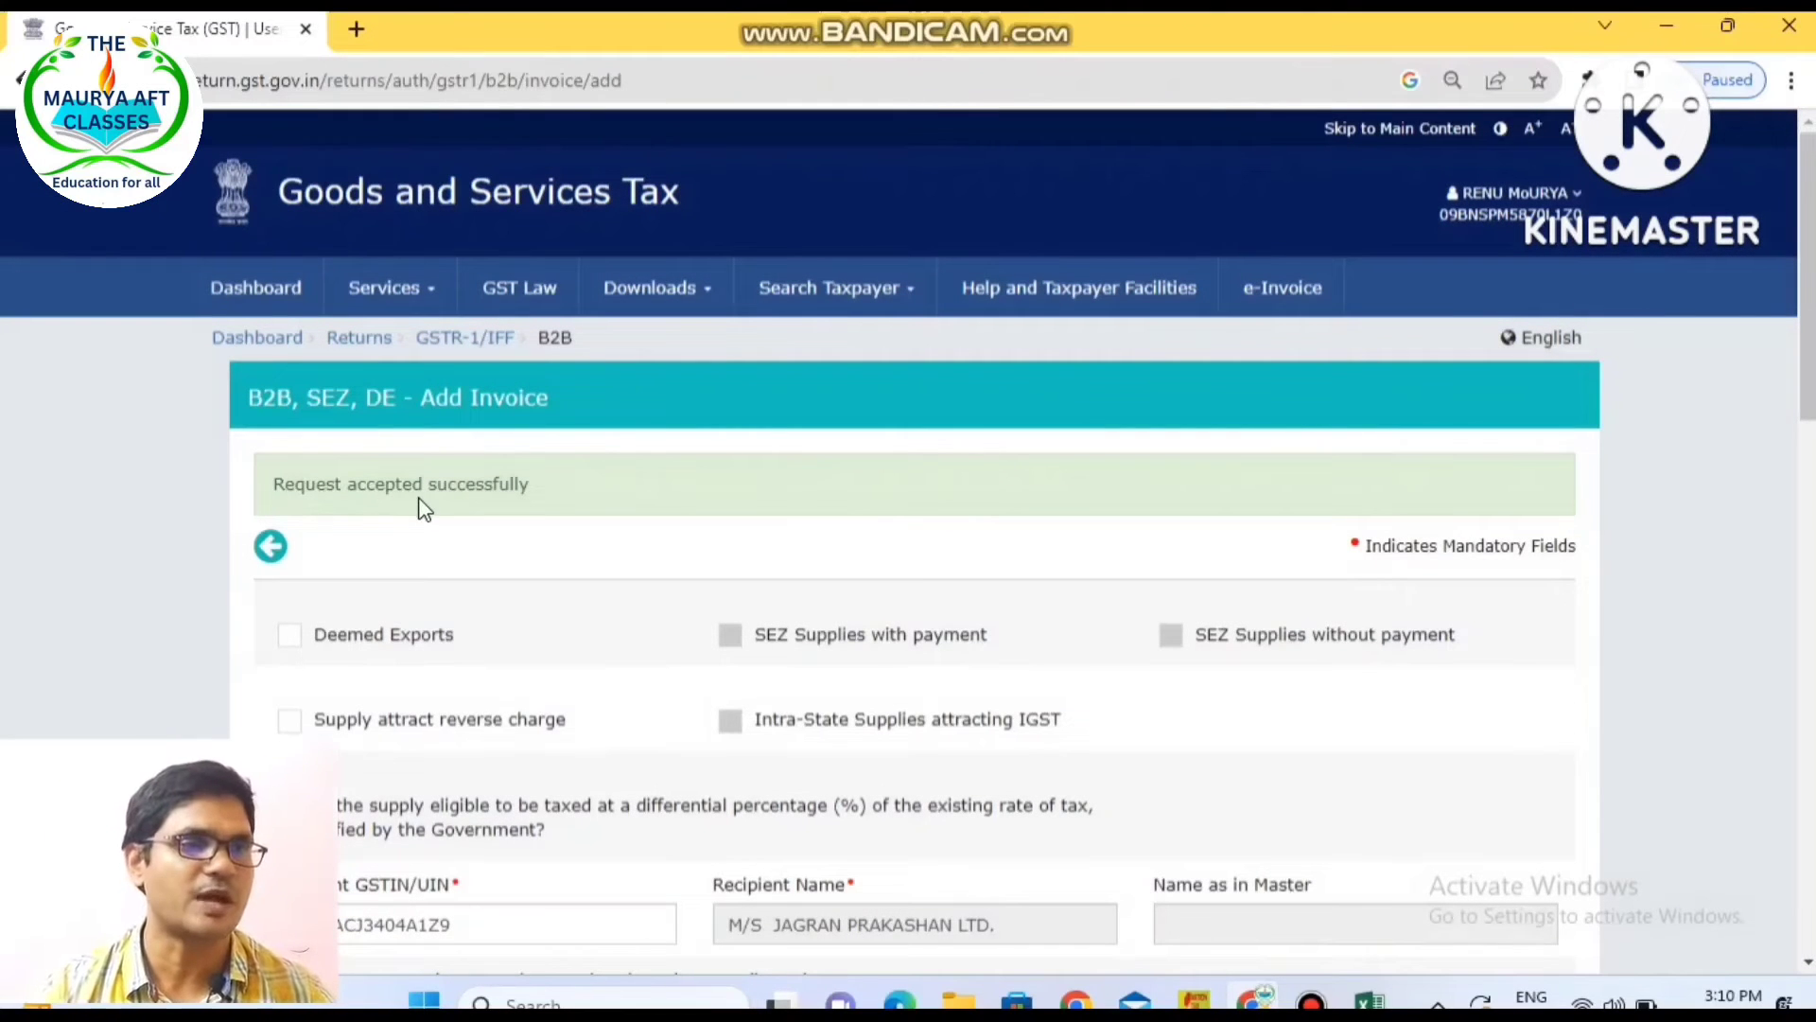
left_click(601, 531)
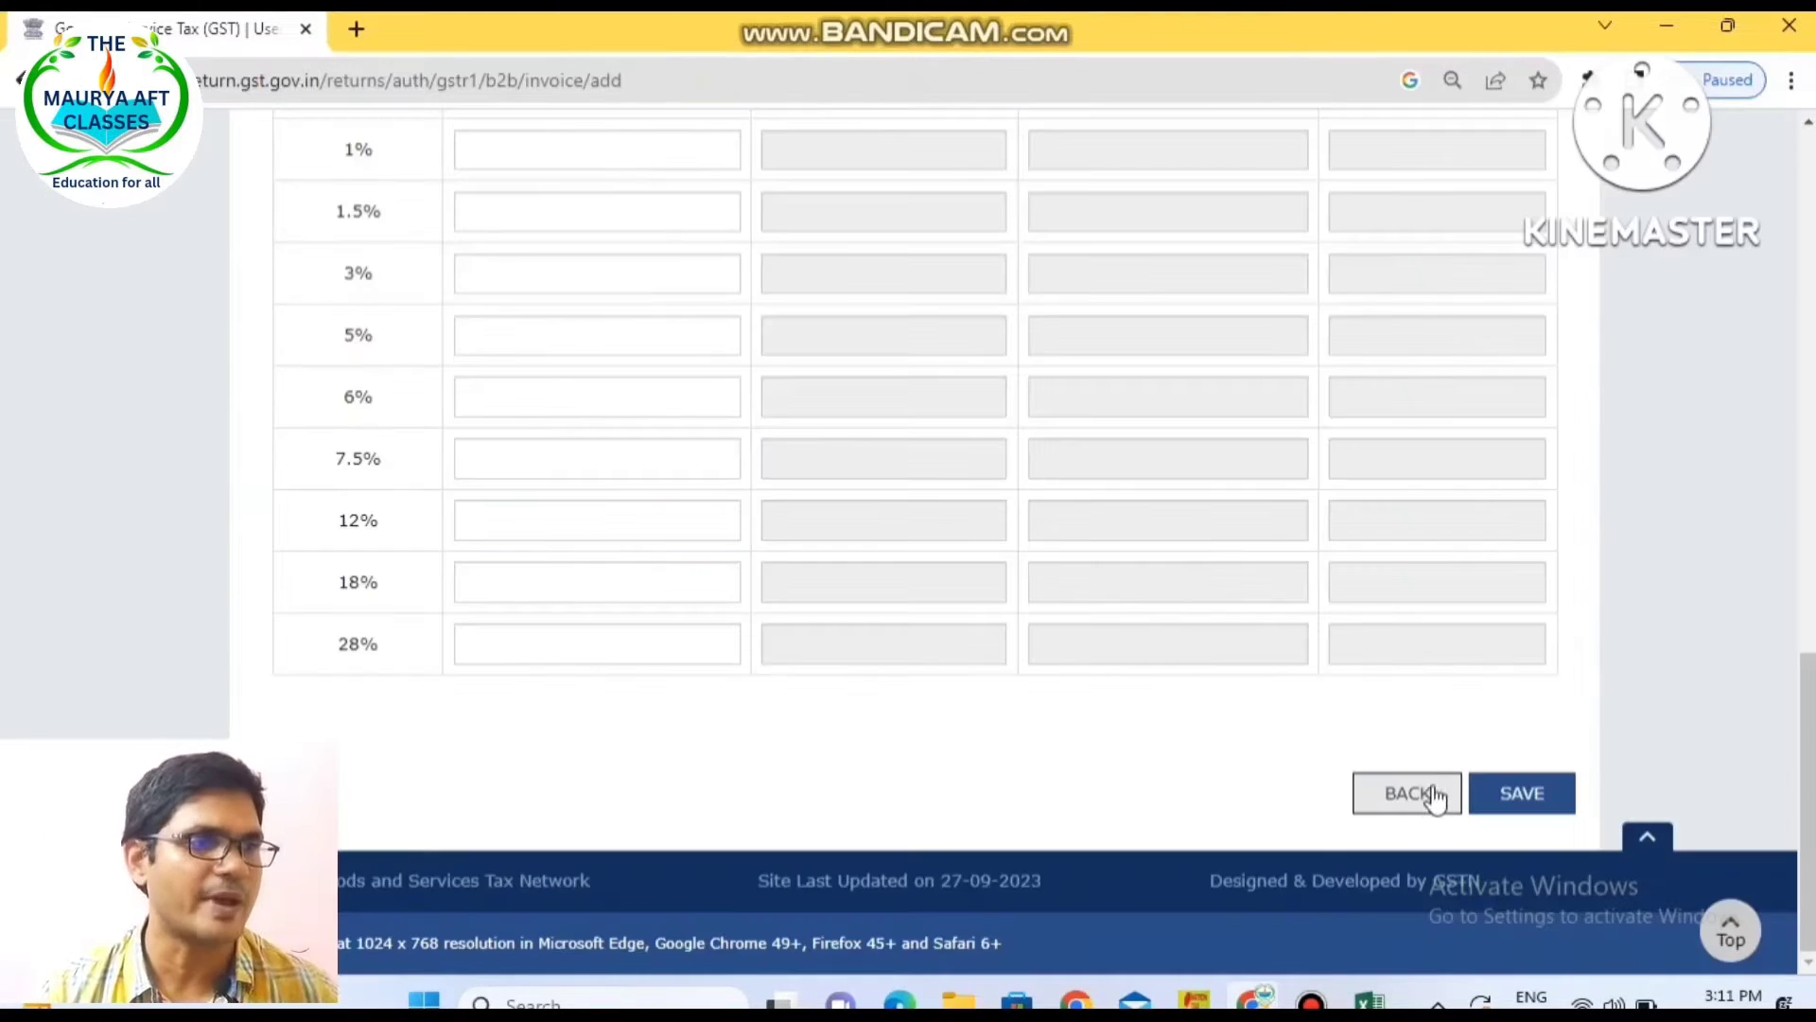
left_click(1428, 802)
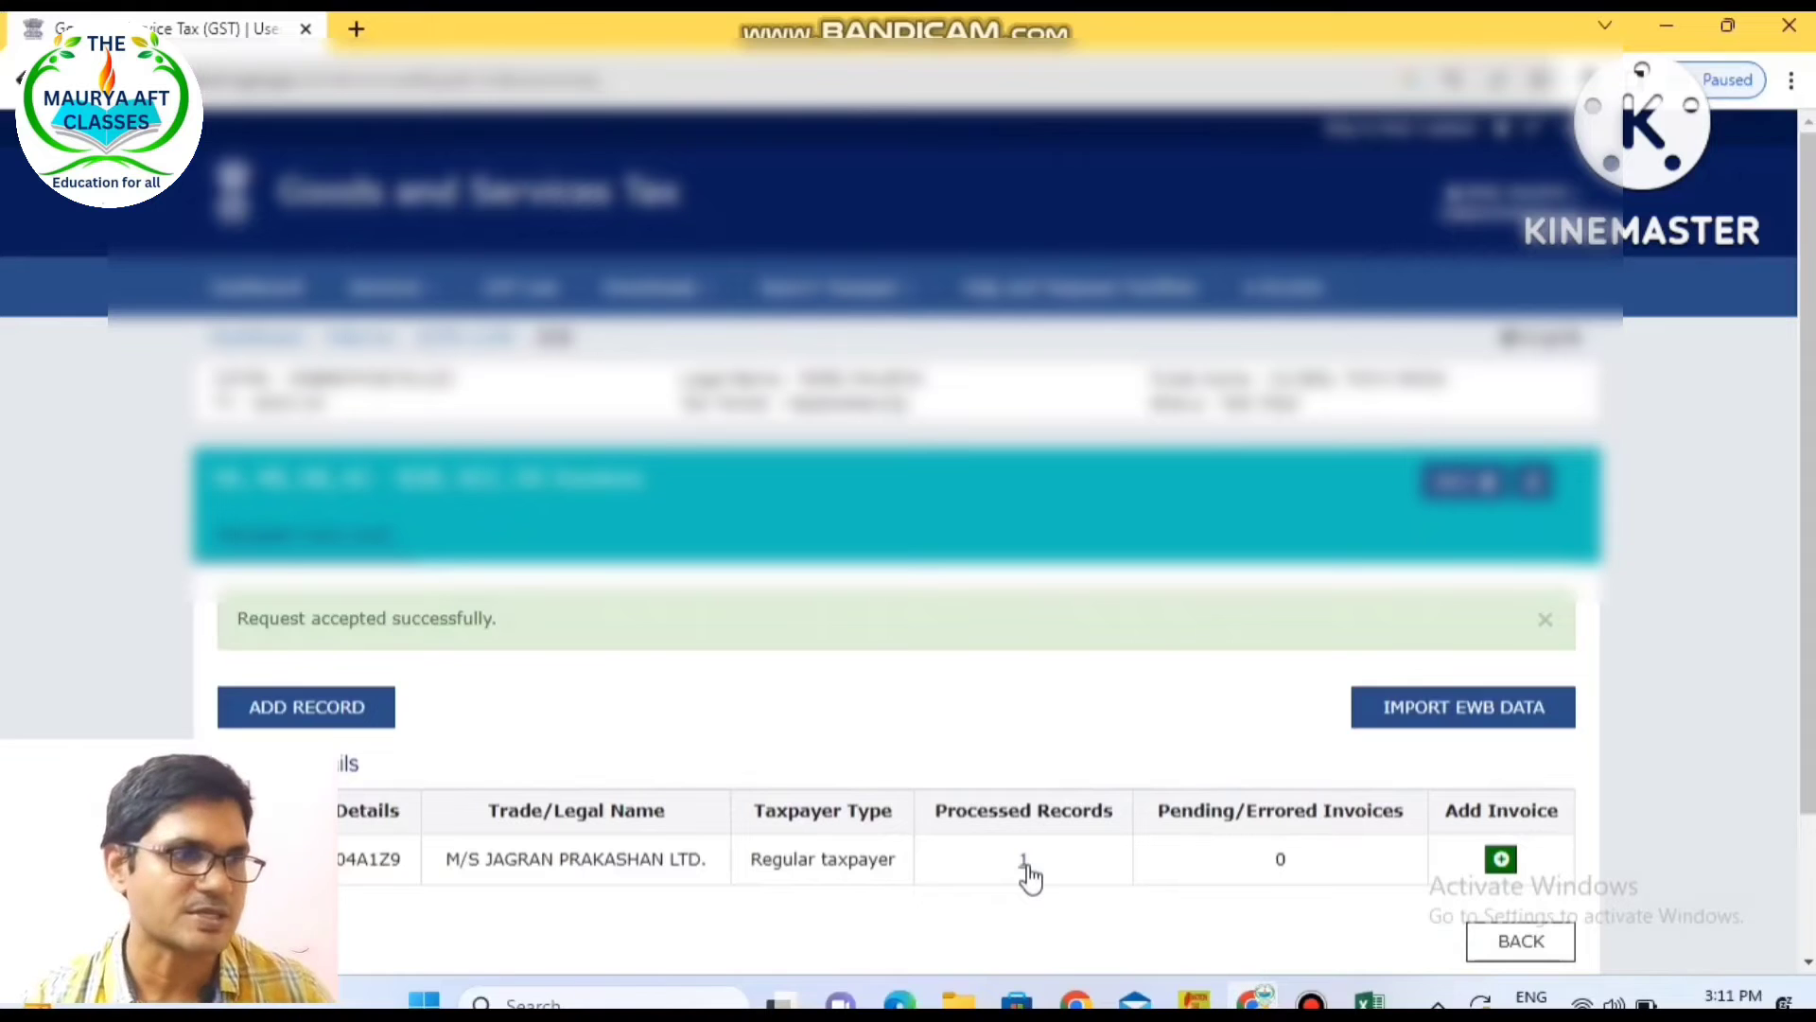
left_click(1513, 941)
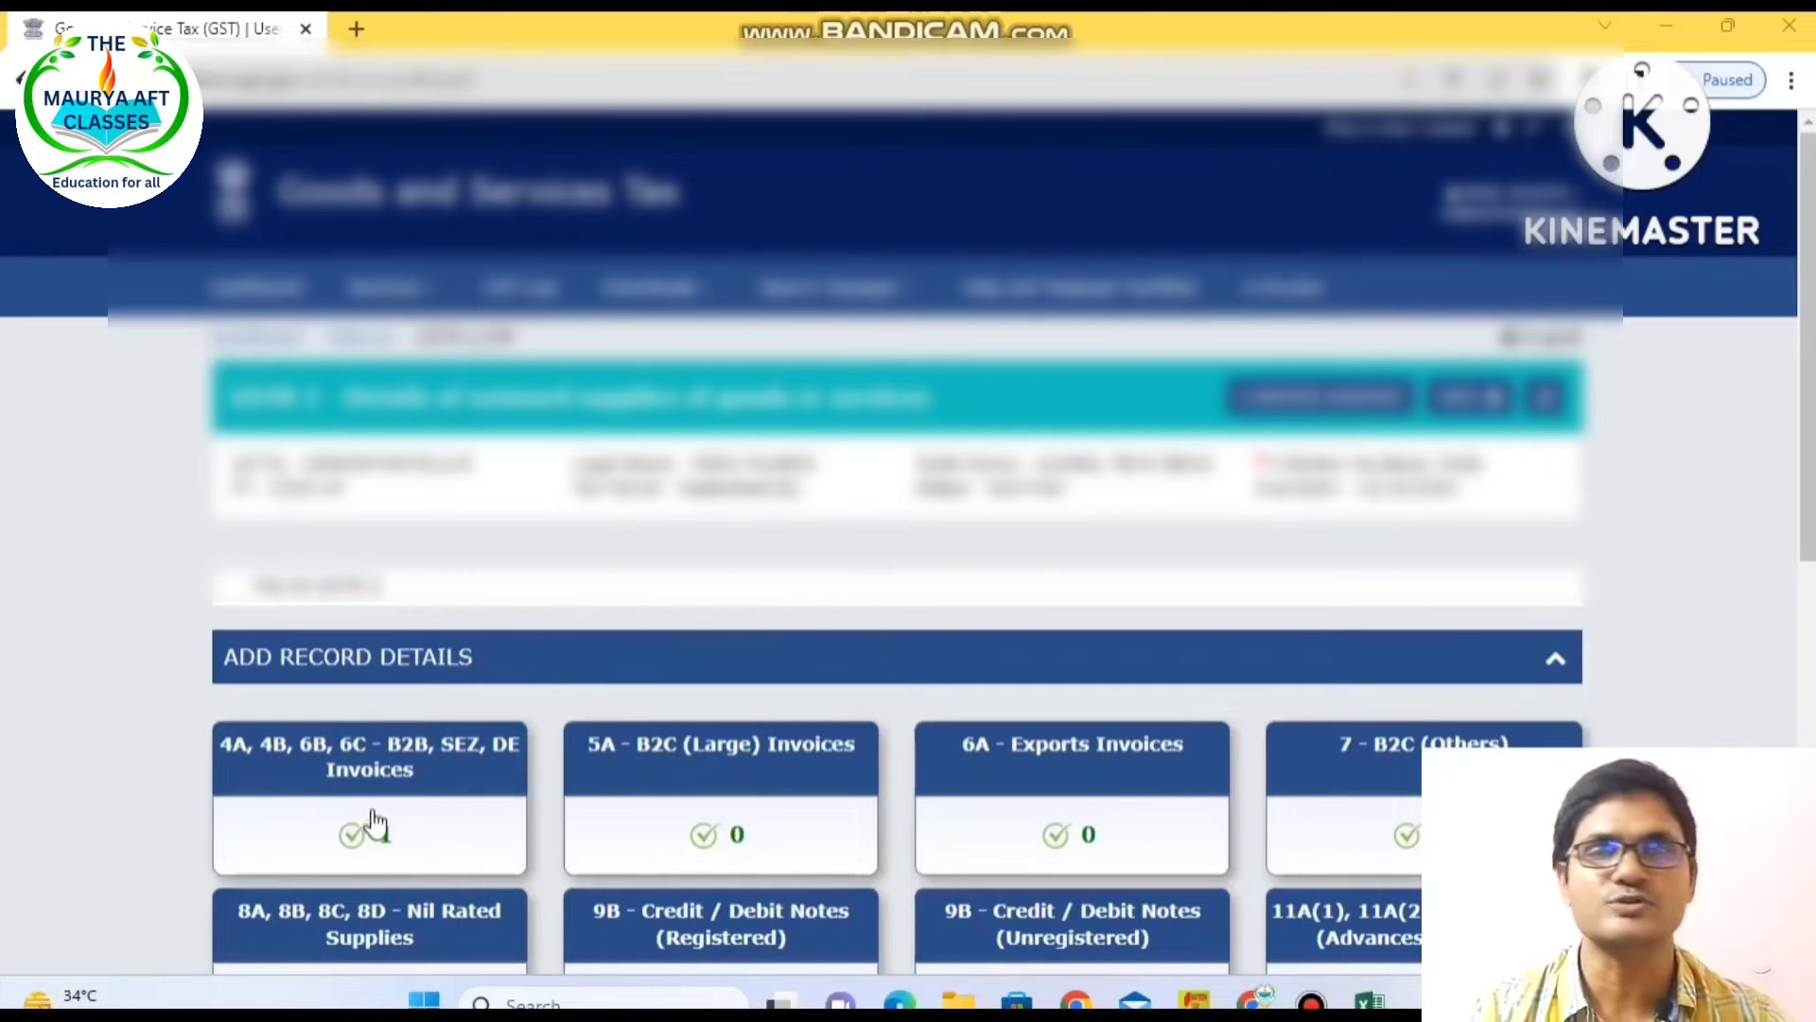
- Start a new record under 5A - B2C (Large) Invoices and set its POS to 11-Sikkim
left_click(704, 778)
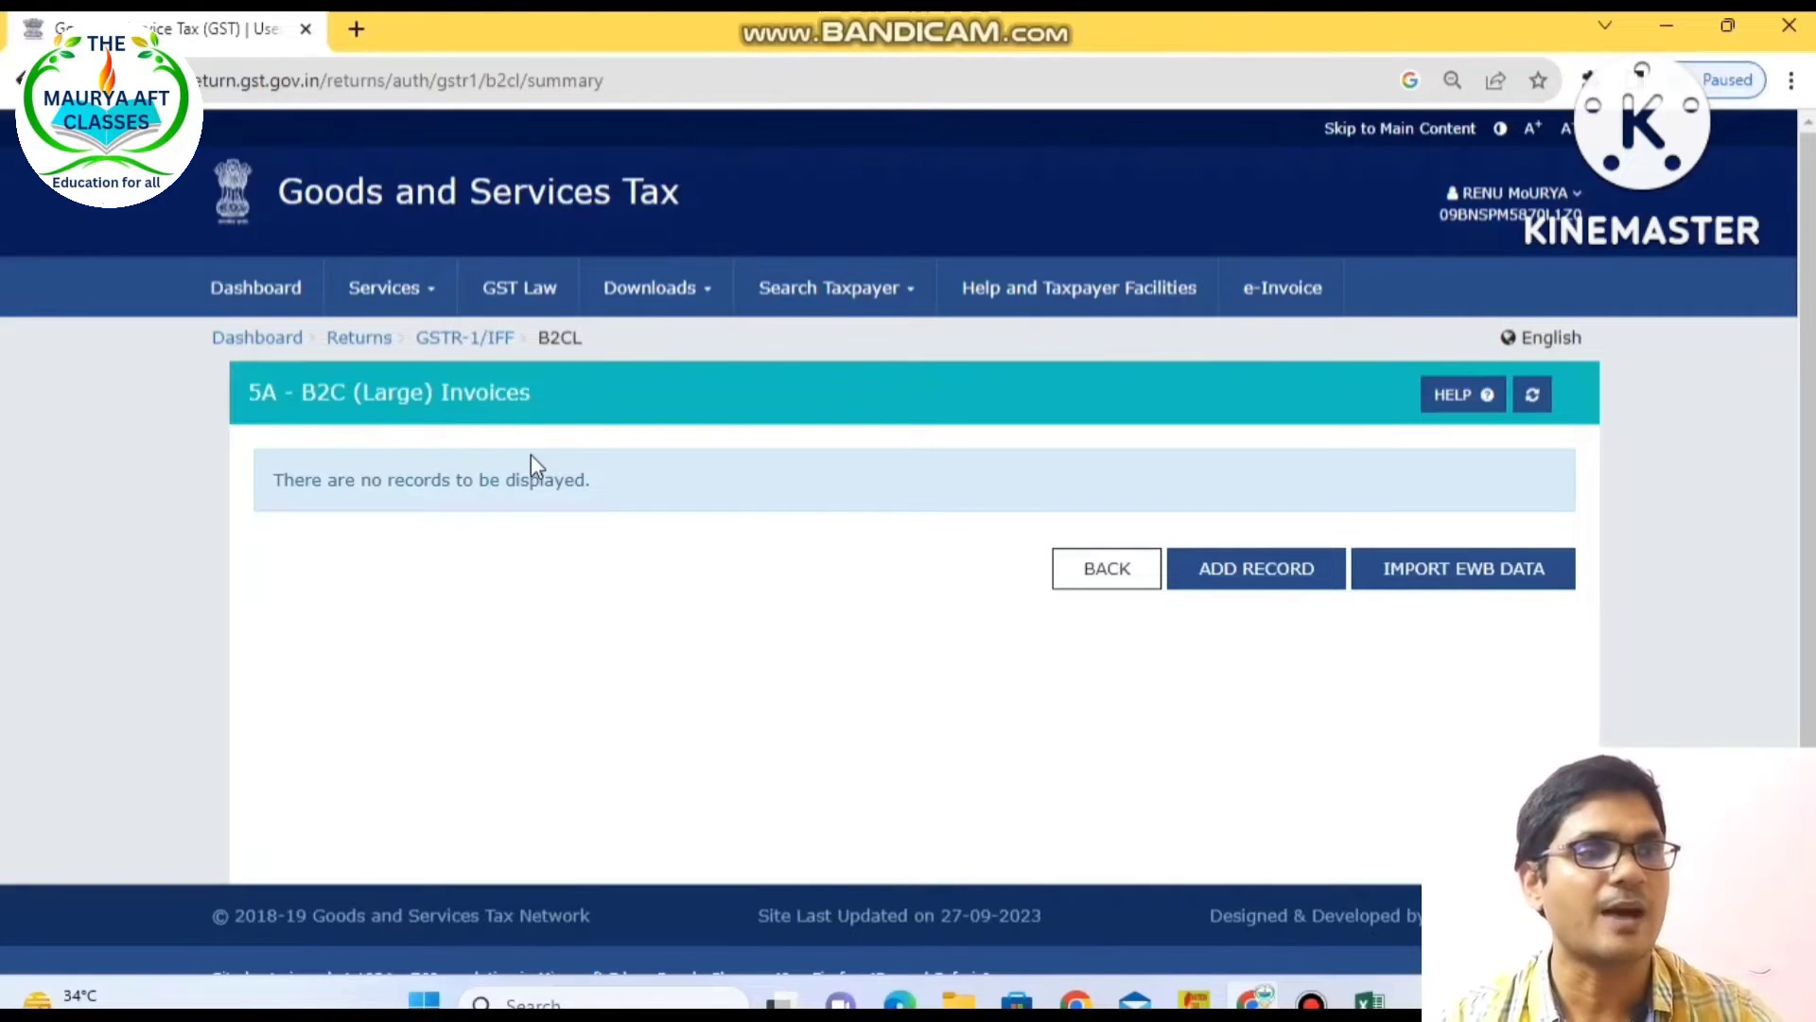
left_click(1200, 585)
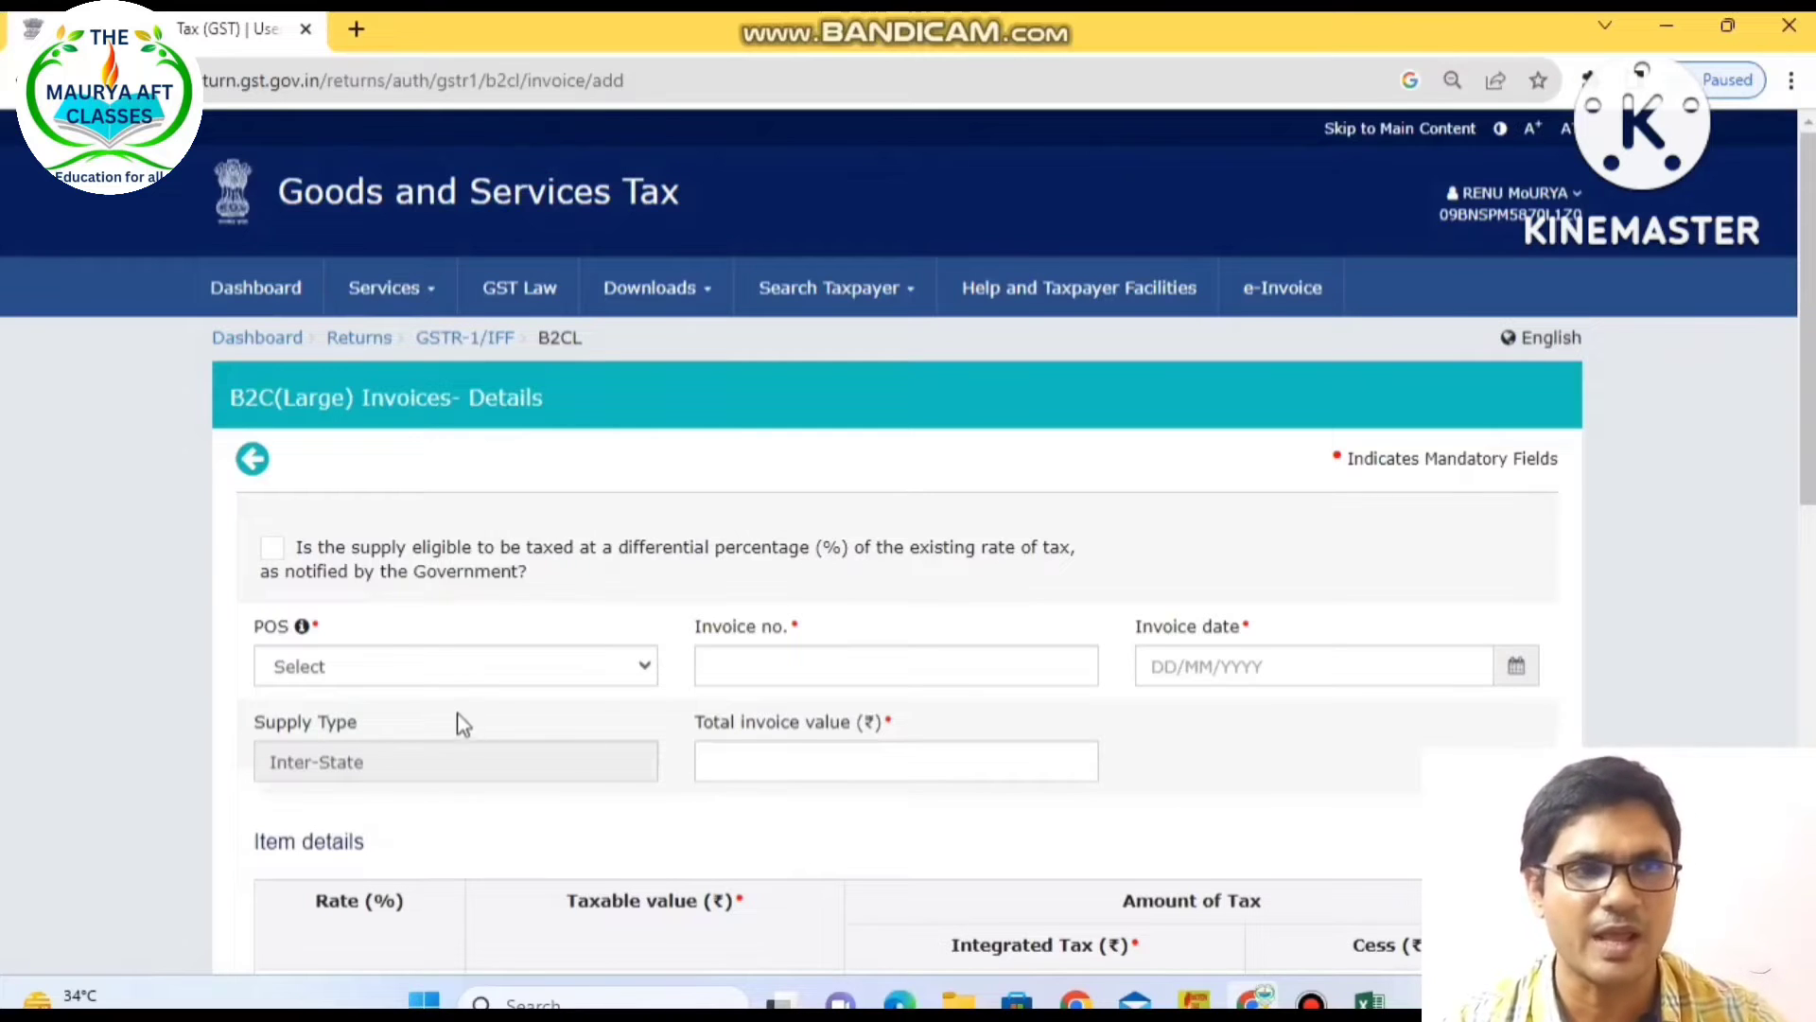
left_click(442, 679)
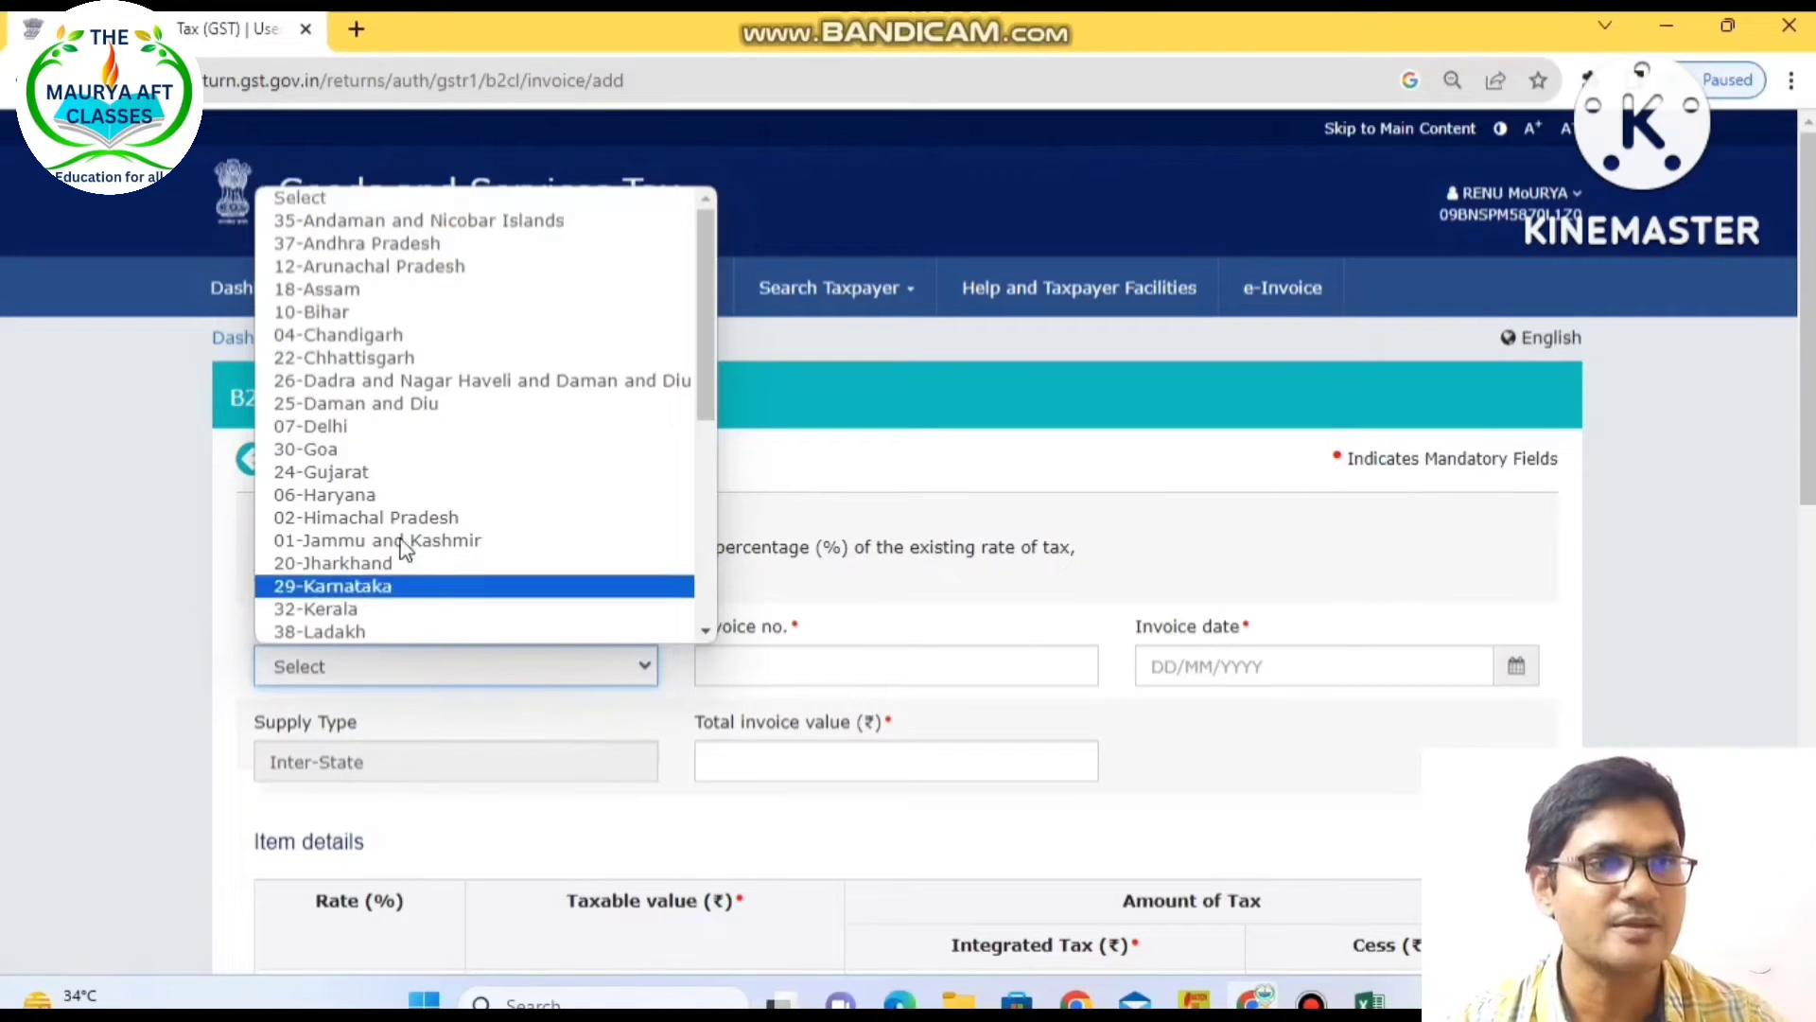
scroll(700, 518, "down", 5)
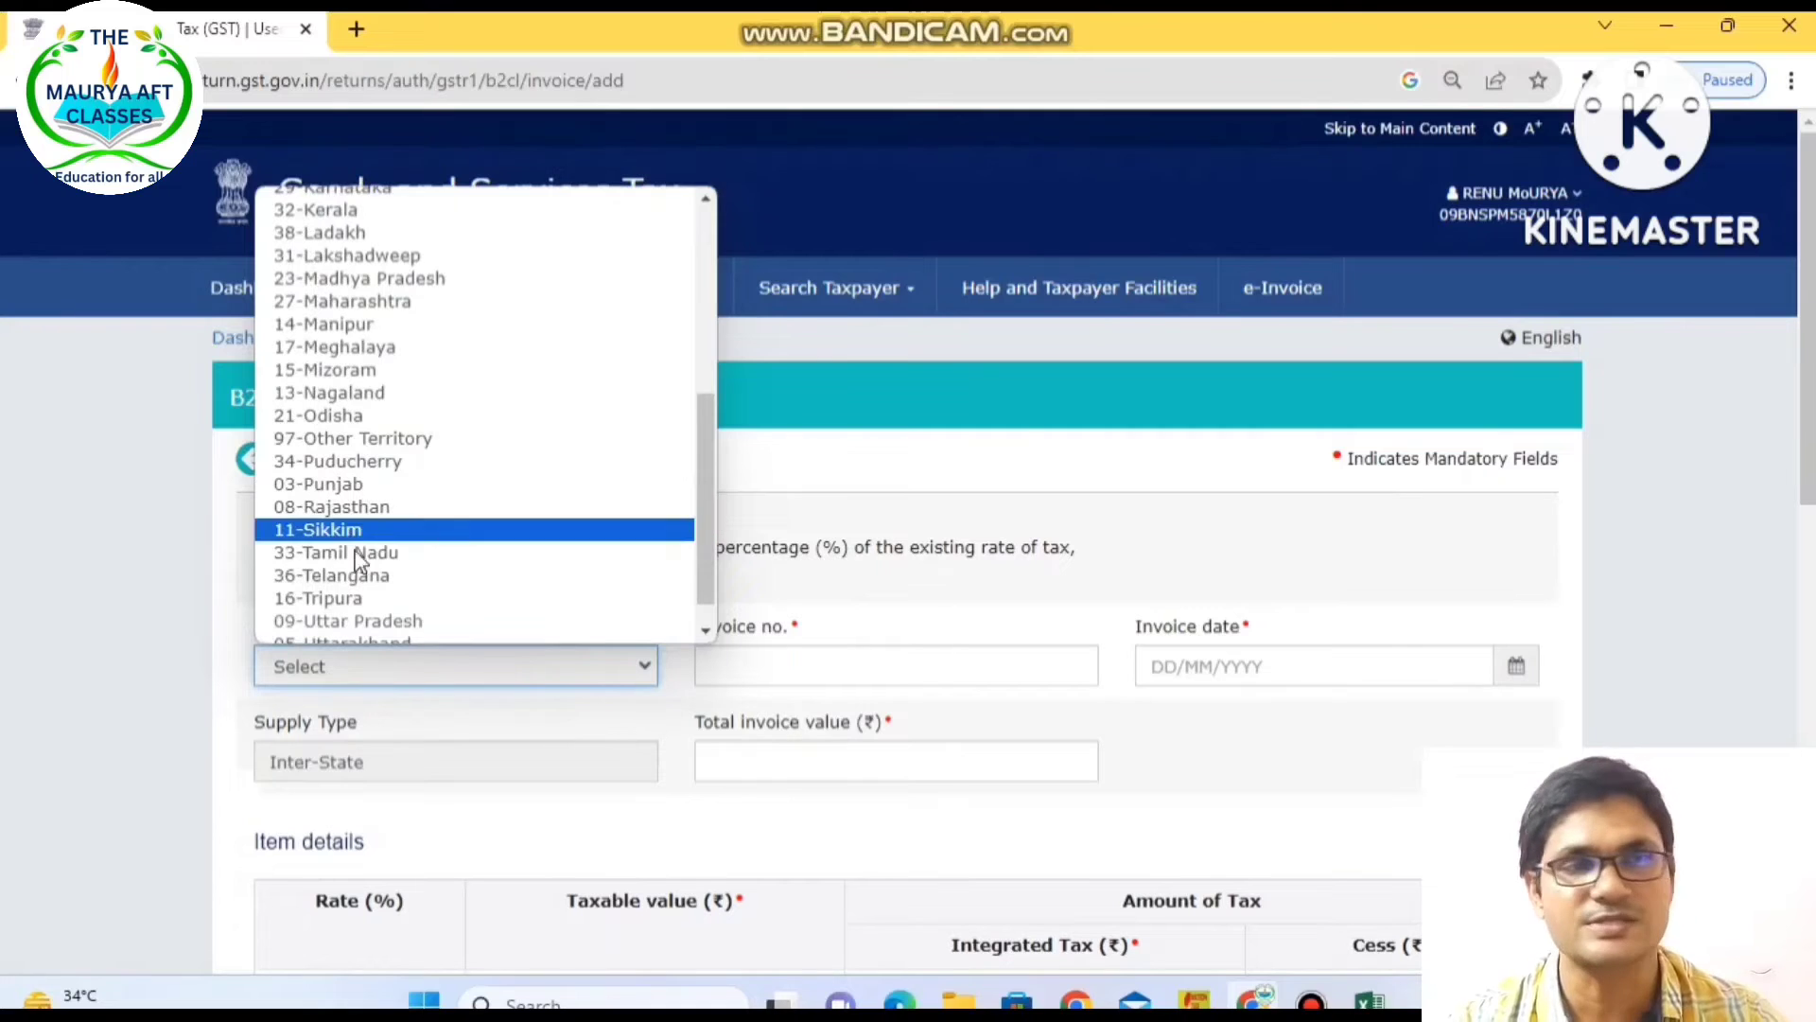
left_click(372, 530)
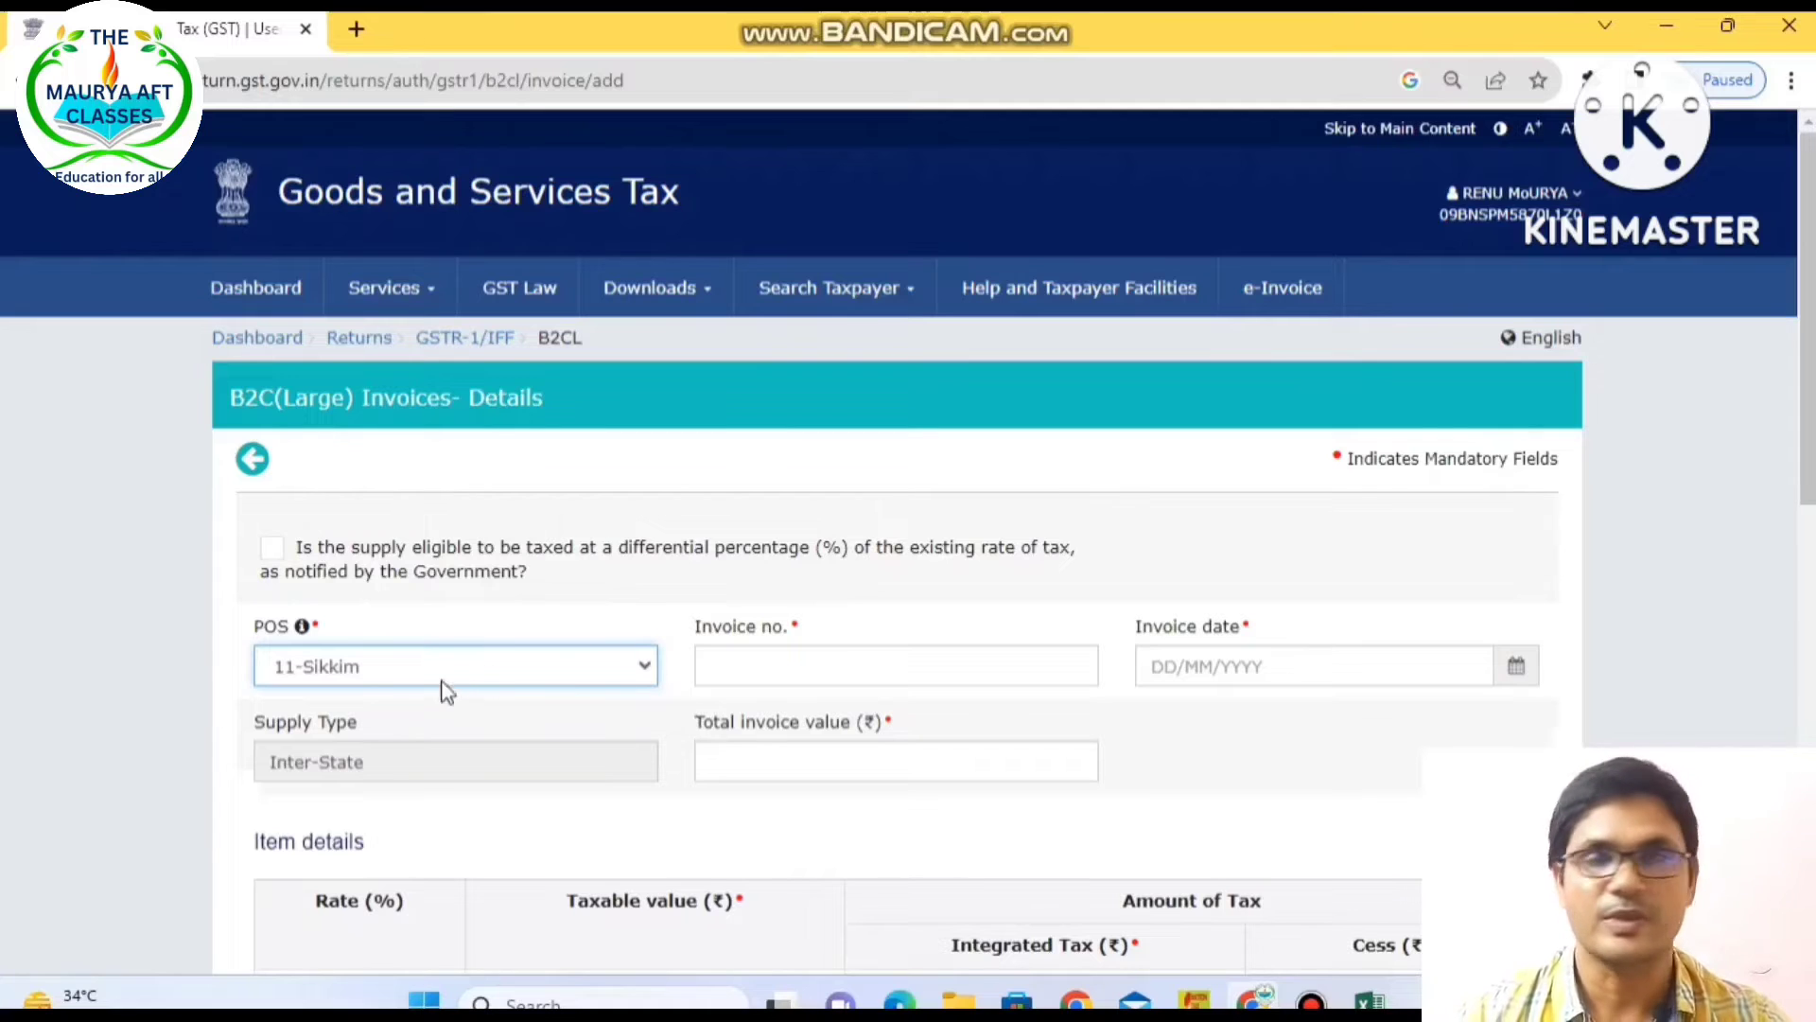
- Examine the B2C (Large) form's invoice fields and rate-wise taxable value table, and go back to the GSTR-1 overview without saving
left_click(854, 651)
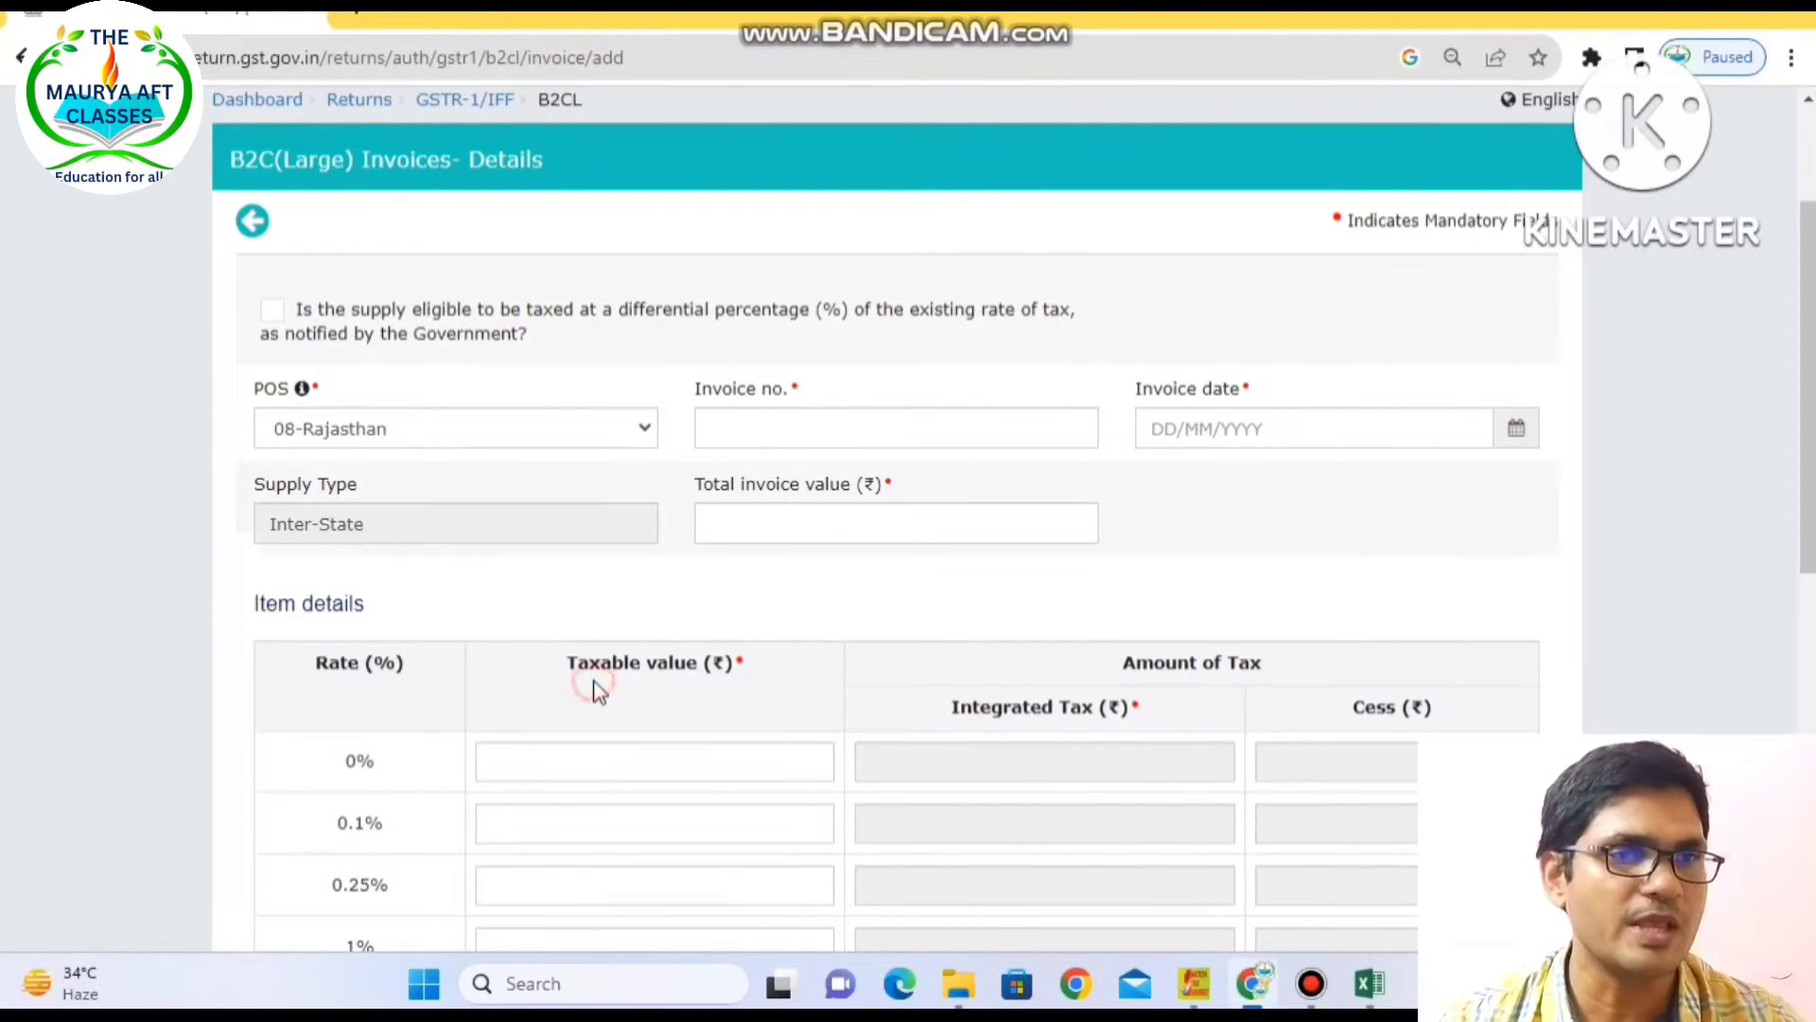
scroll(599, 716, "down", 1)
scroll(598, 693, "down", 3)
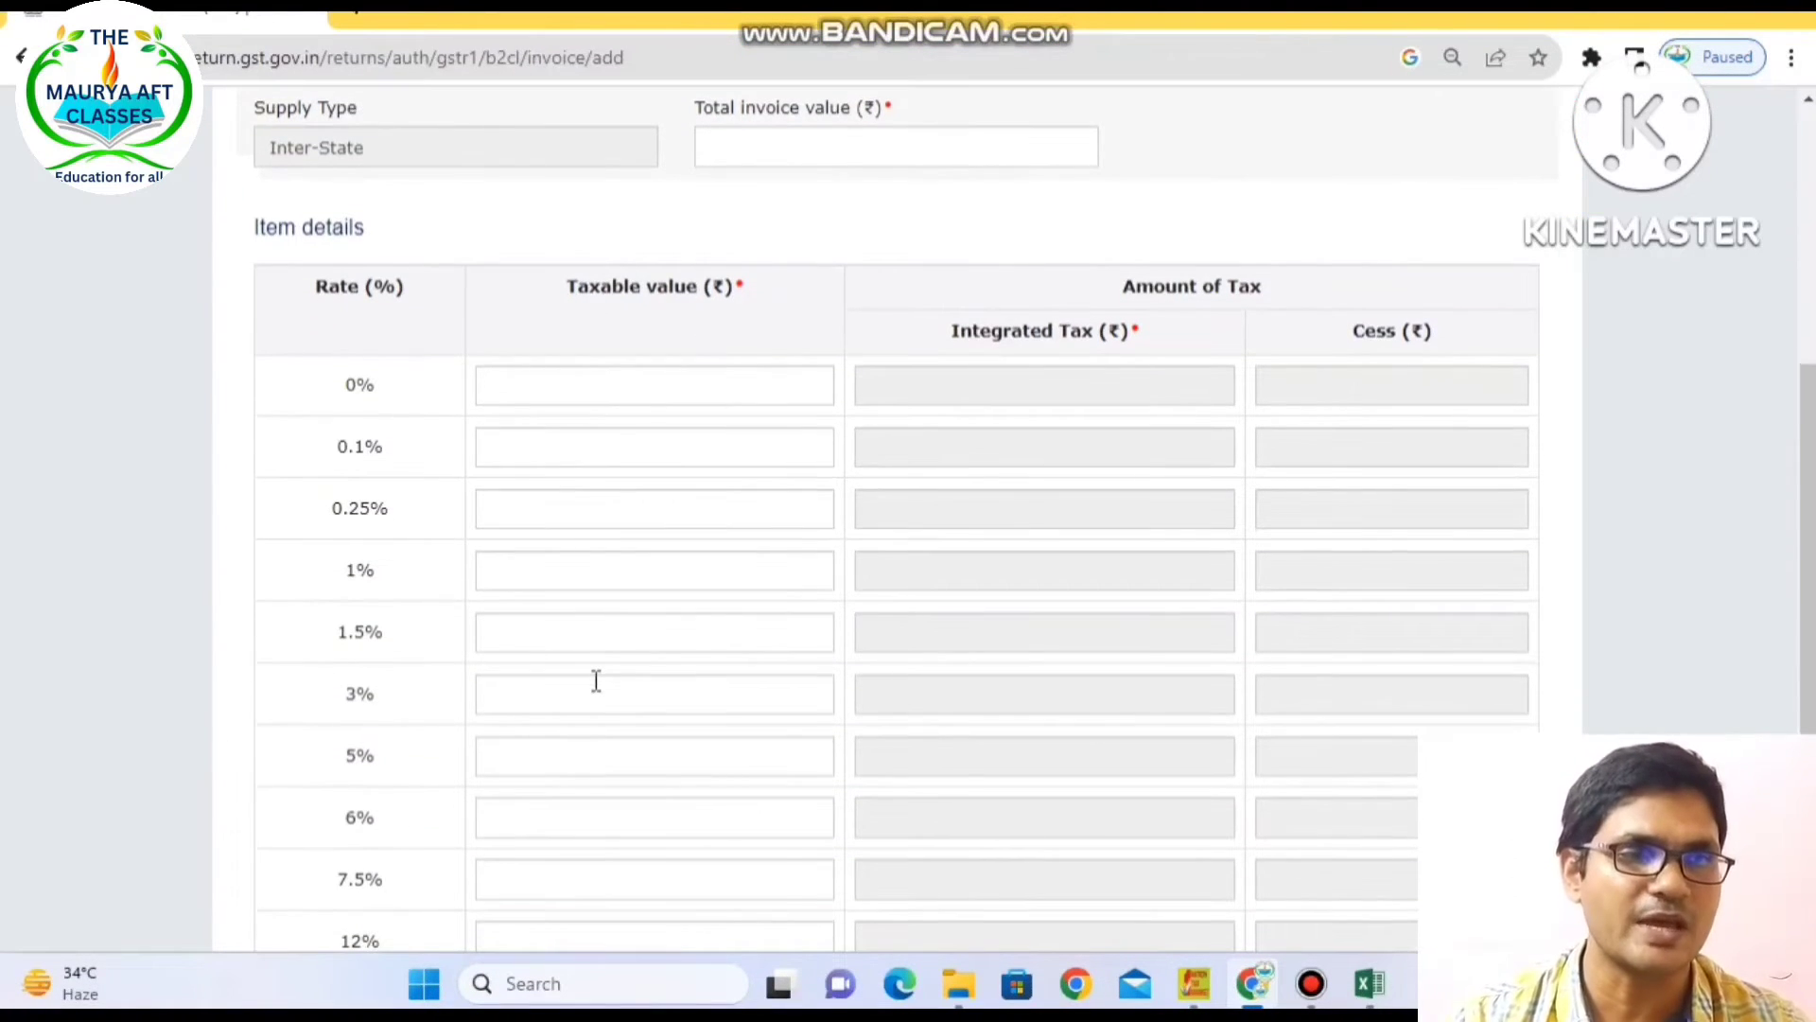
scroll(596, 681, "down", 1)
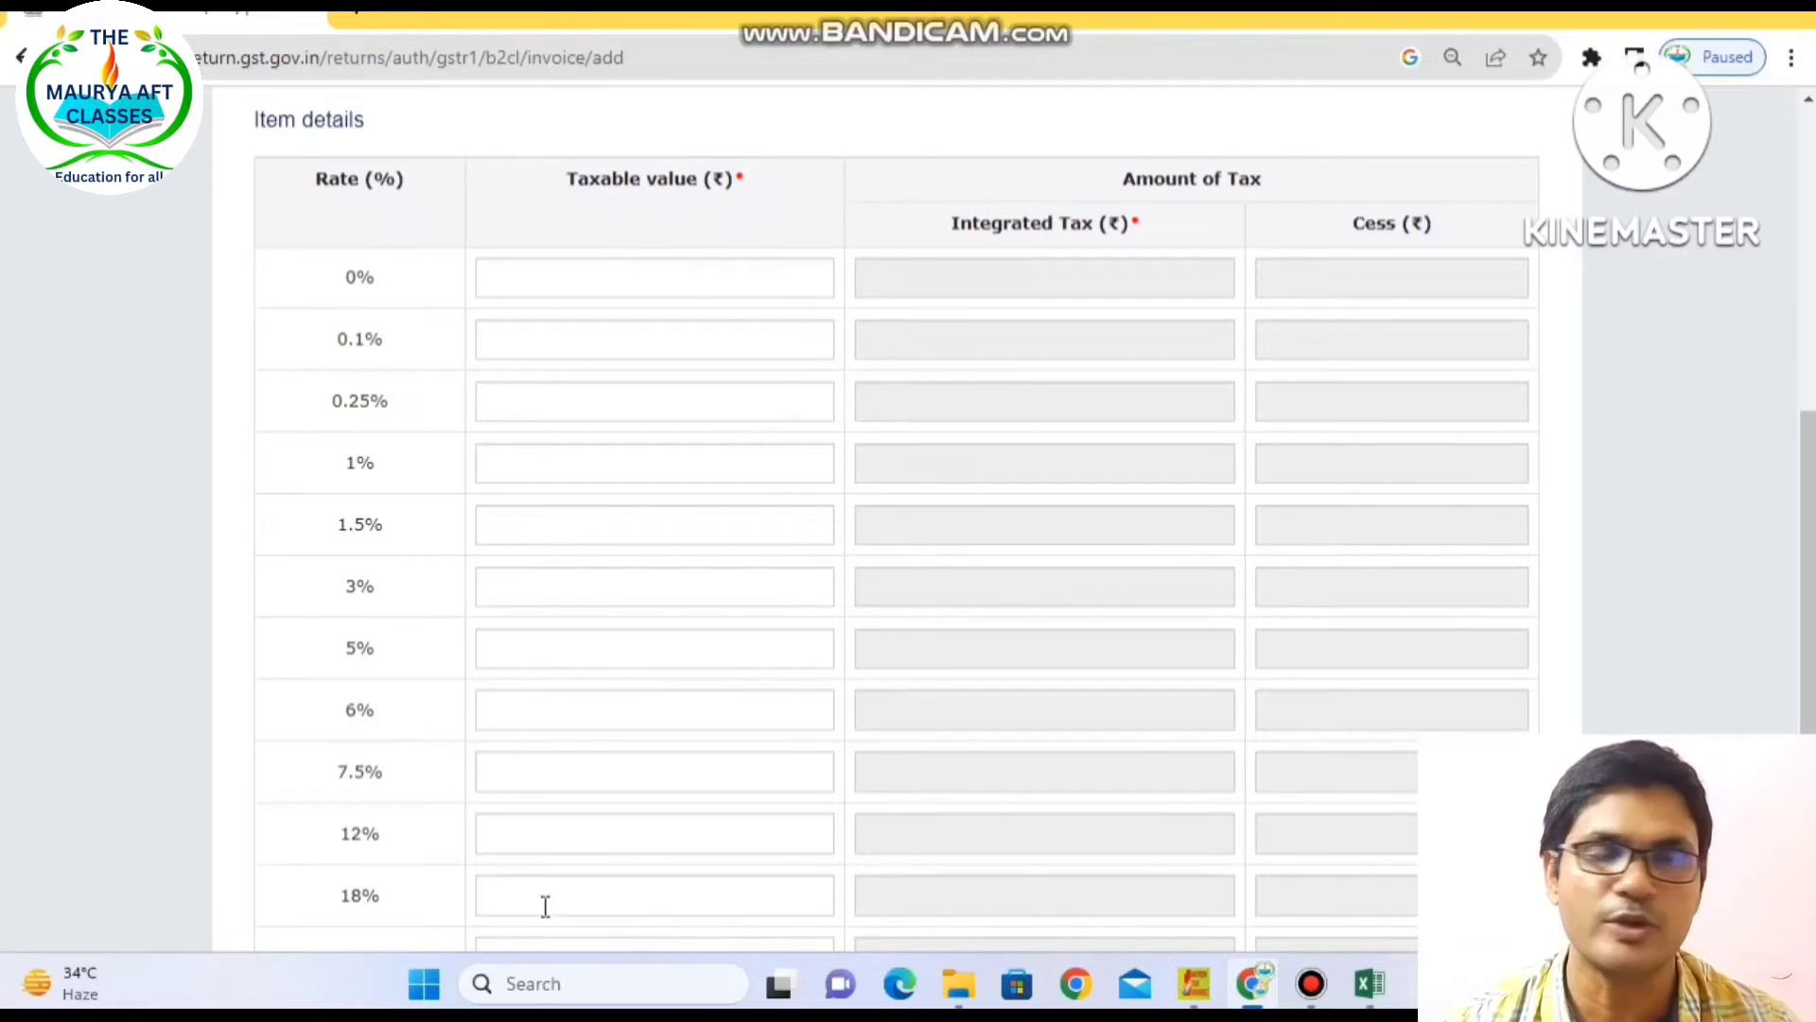
left_click(583, 909)
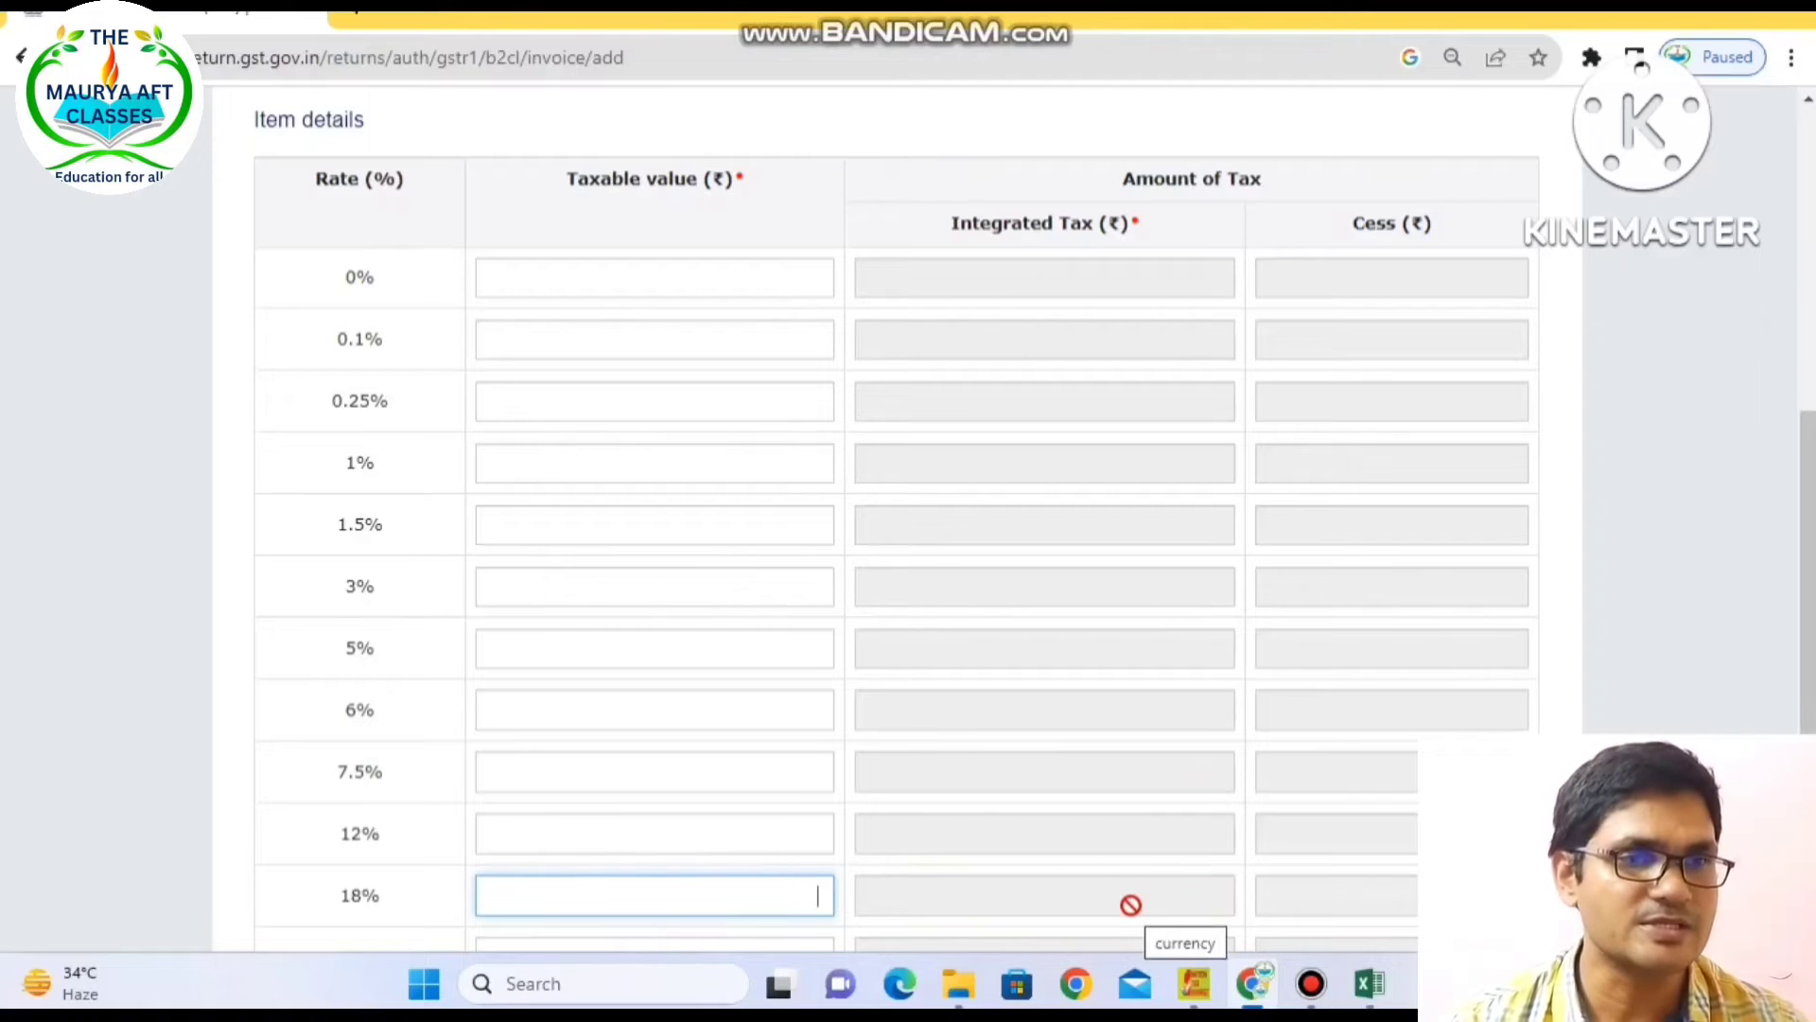
left_click(219, 734)
scroll(220, 734, "down", 4)
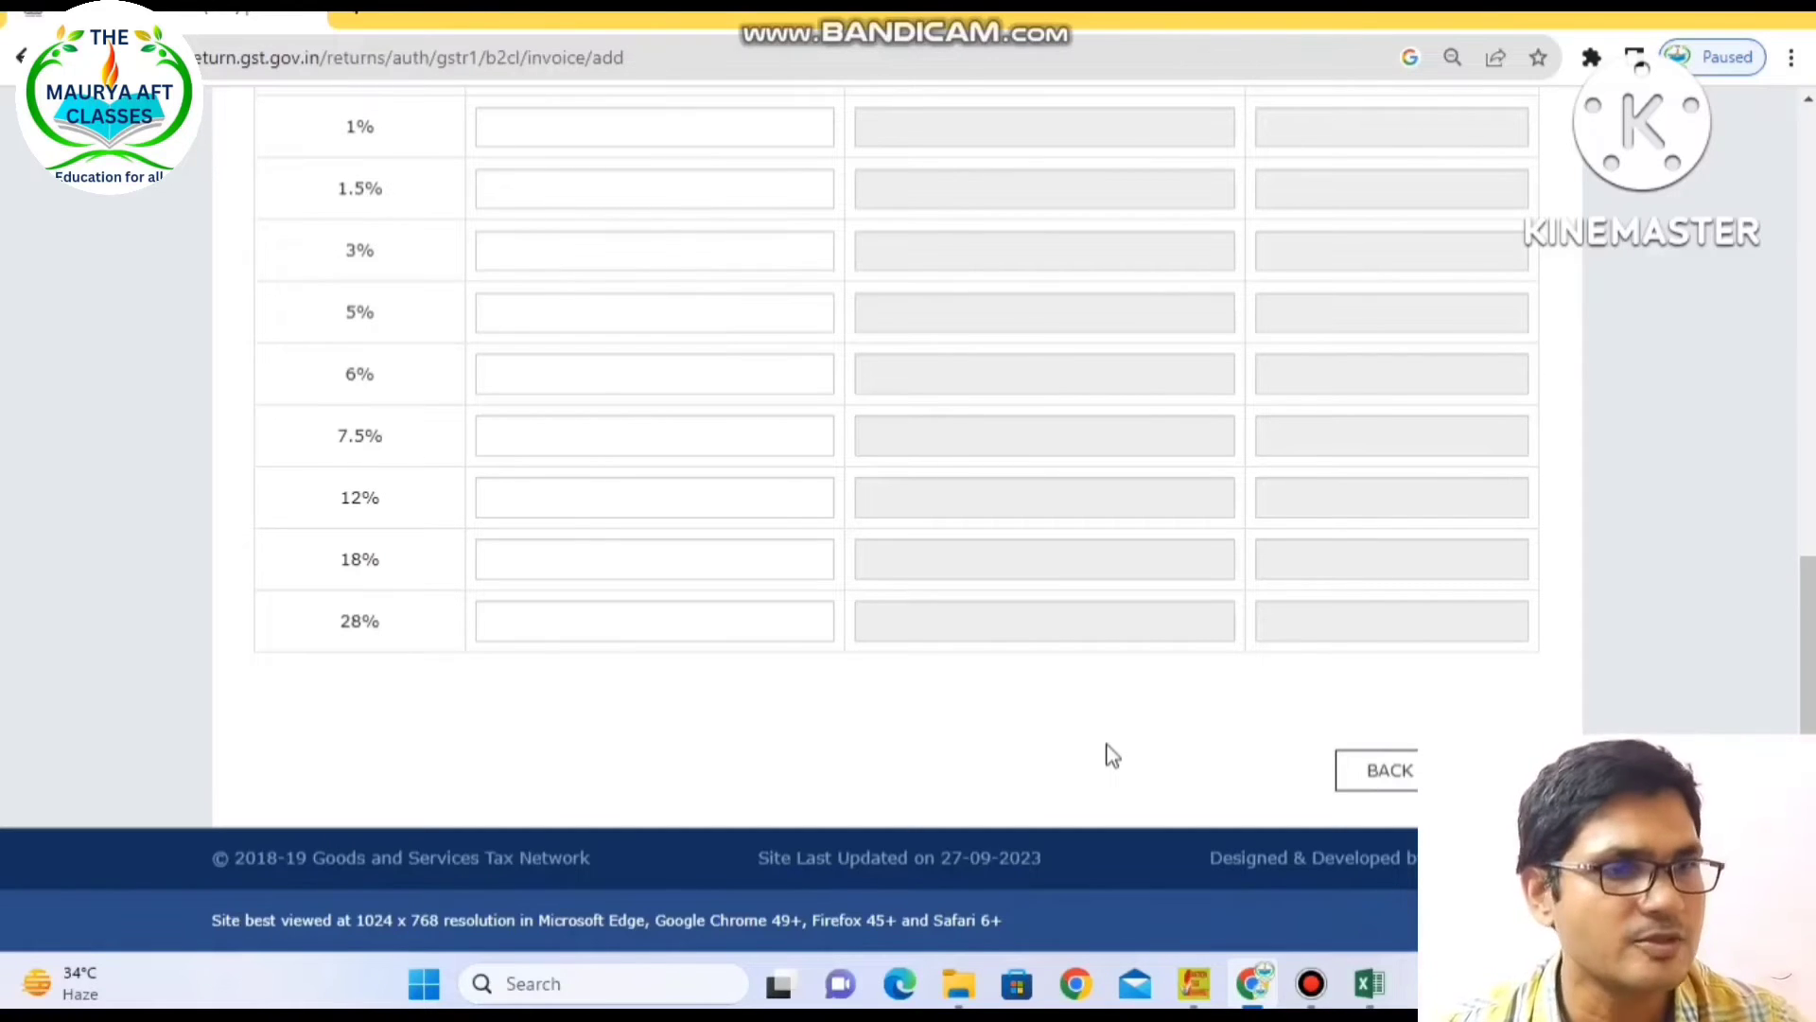
scroll(1112, 754, "up", 15)
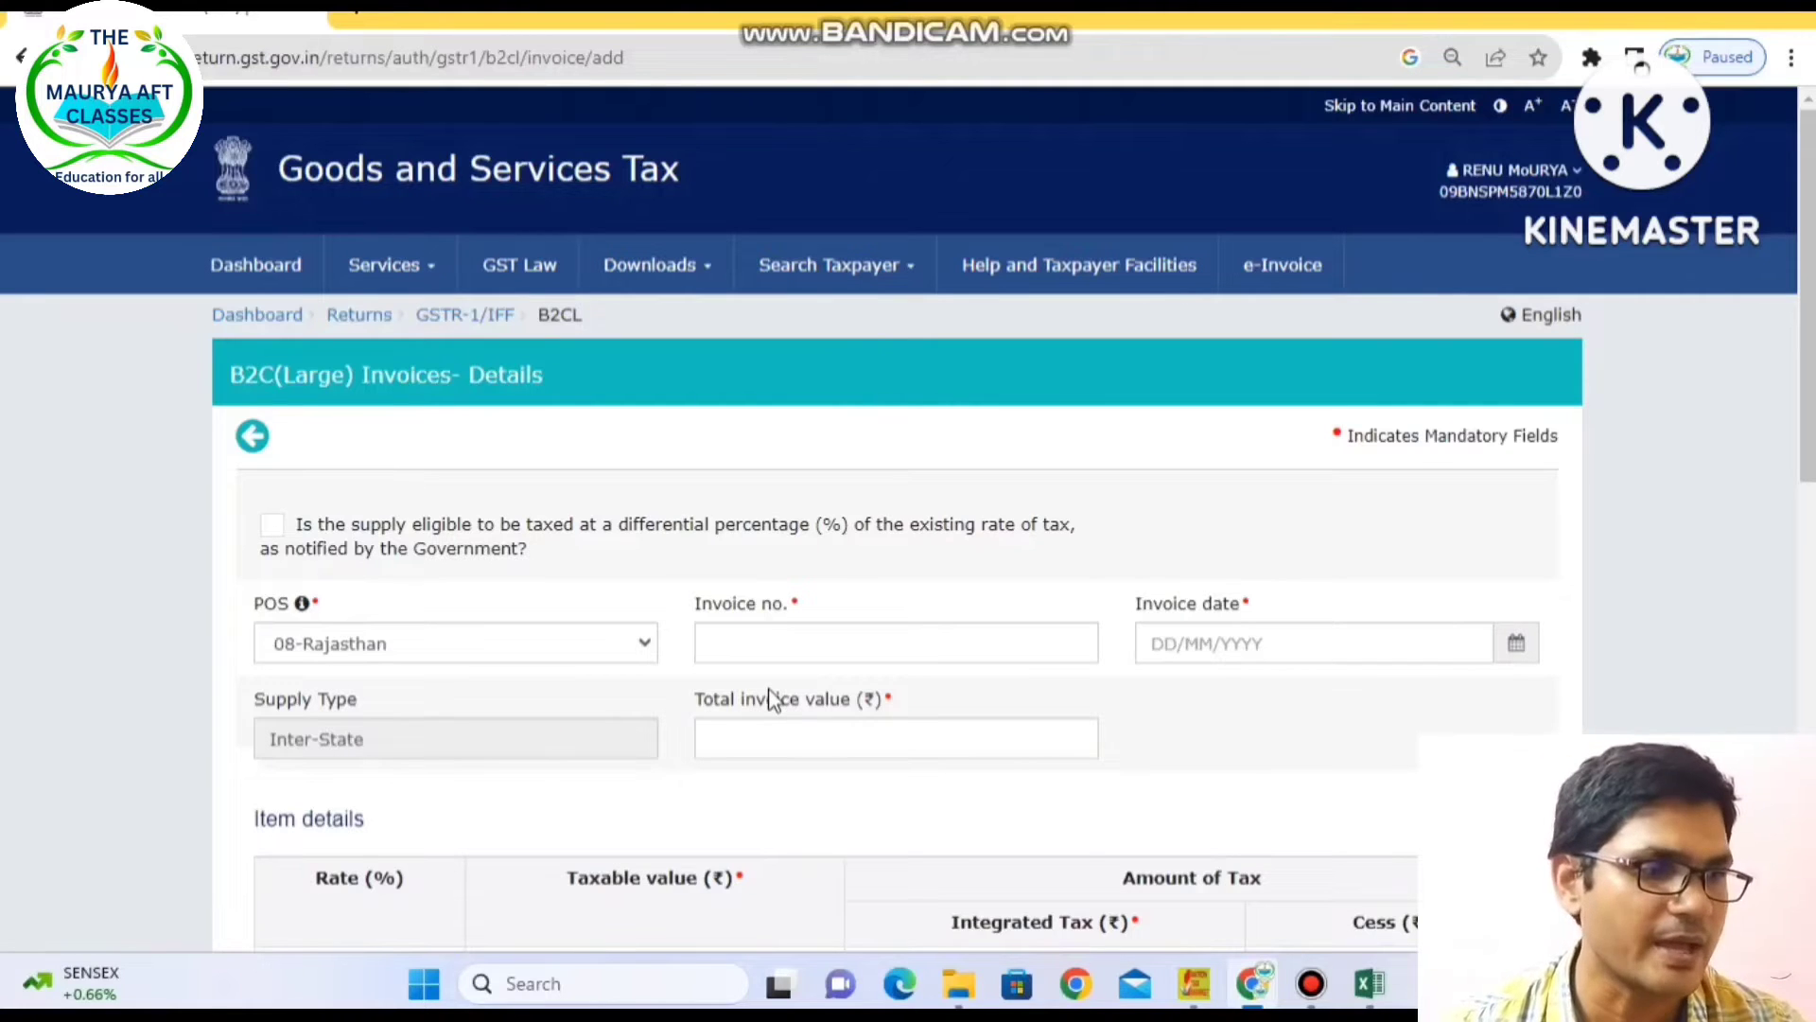
scroll(770, 695, "down", 10)
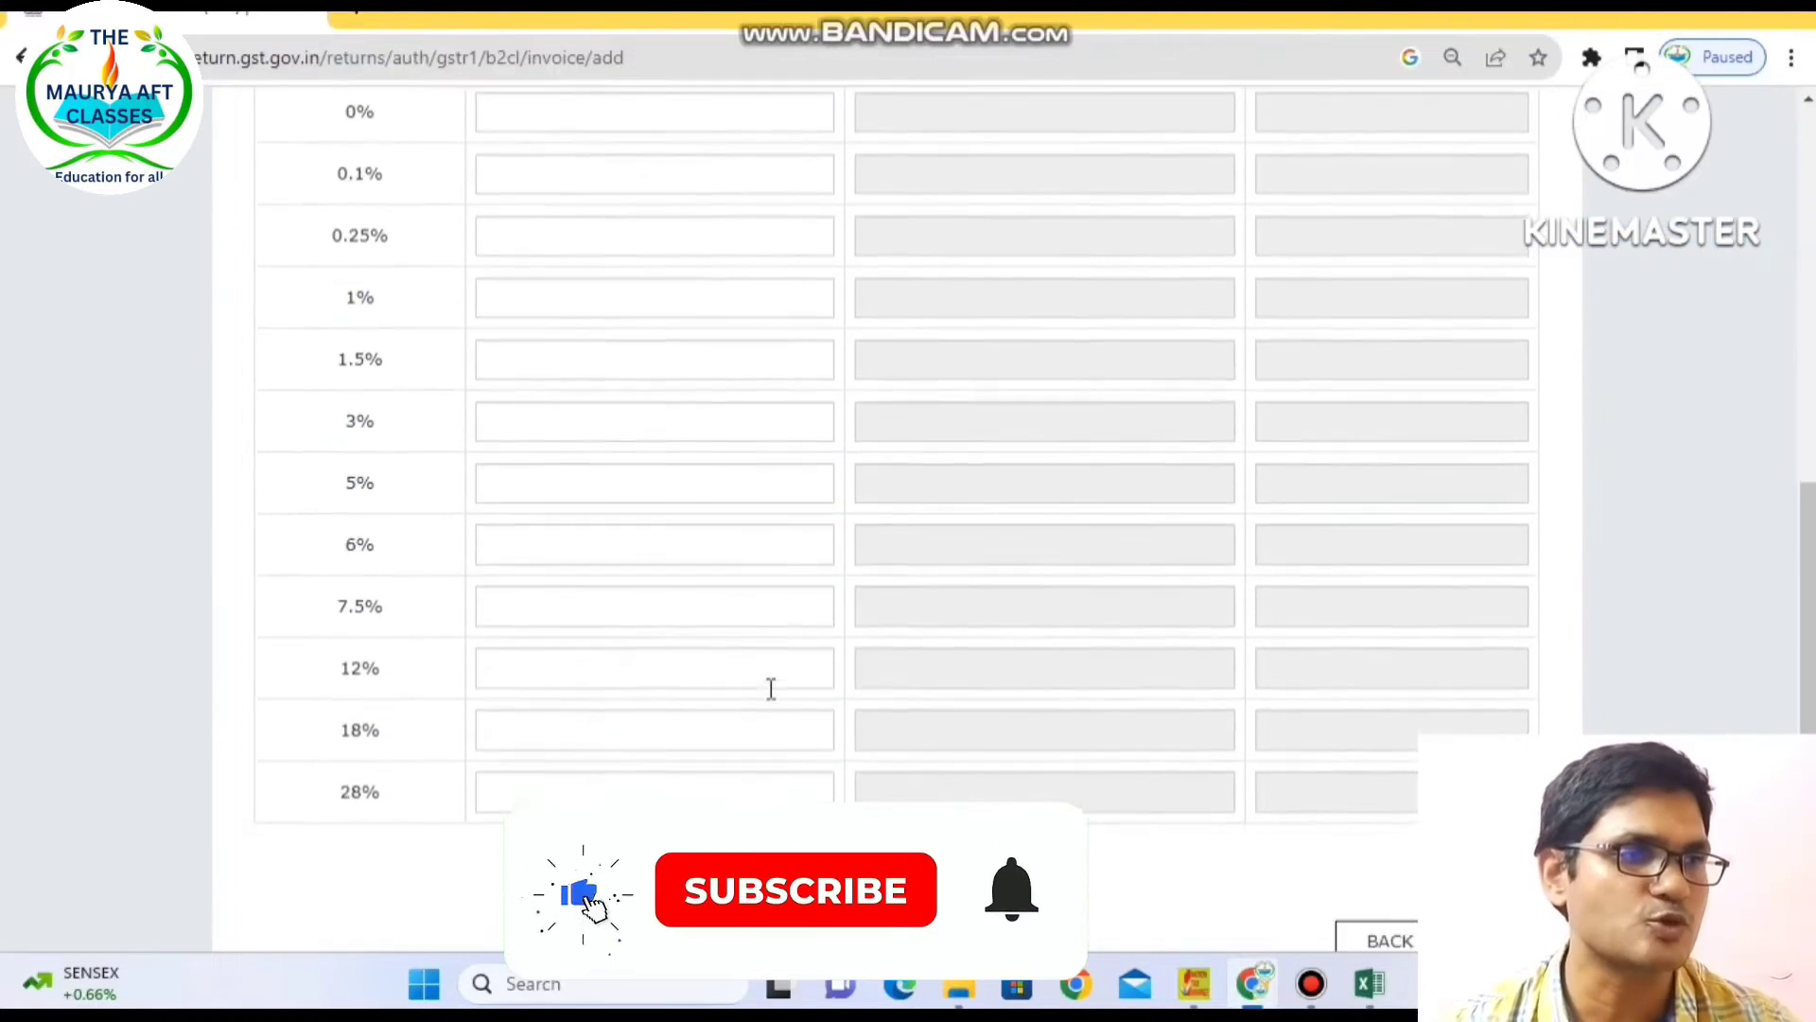
scroll(771, 691, "down", 2)
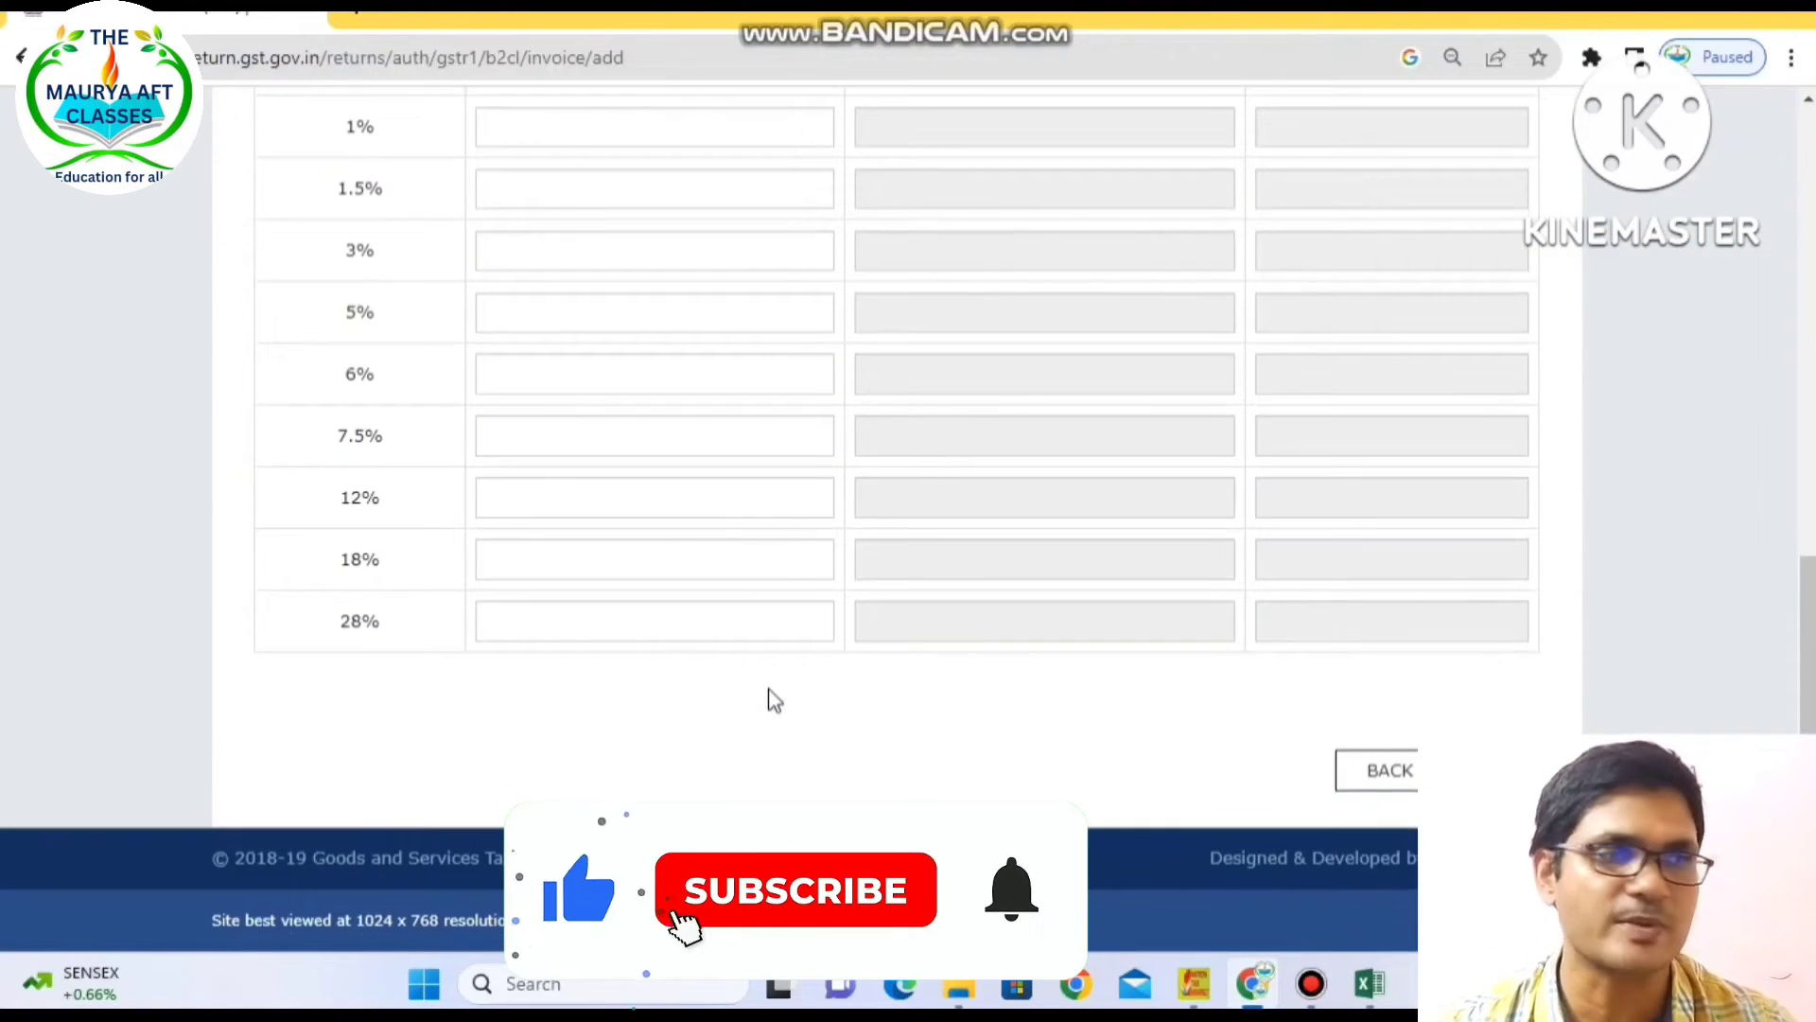
left_click(1404, 774)
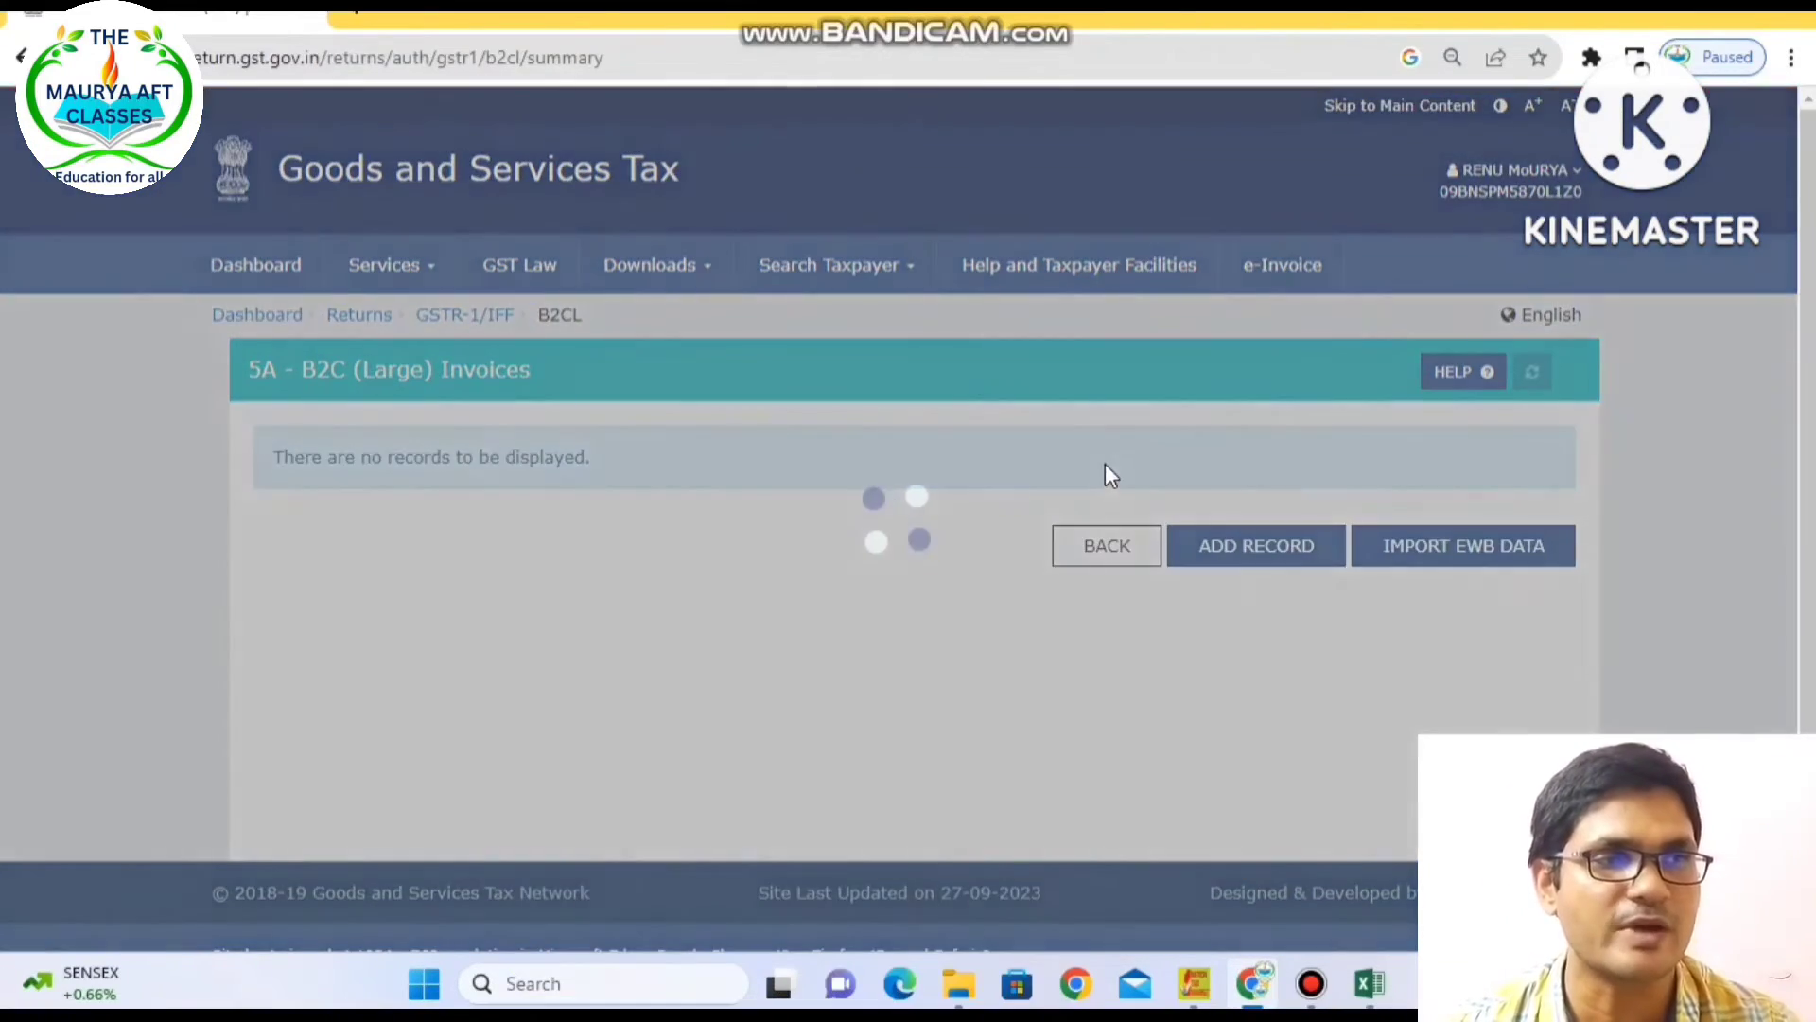
left_click(1092, 545)
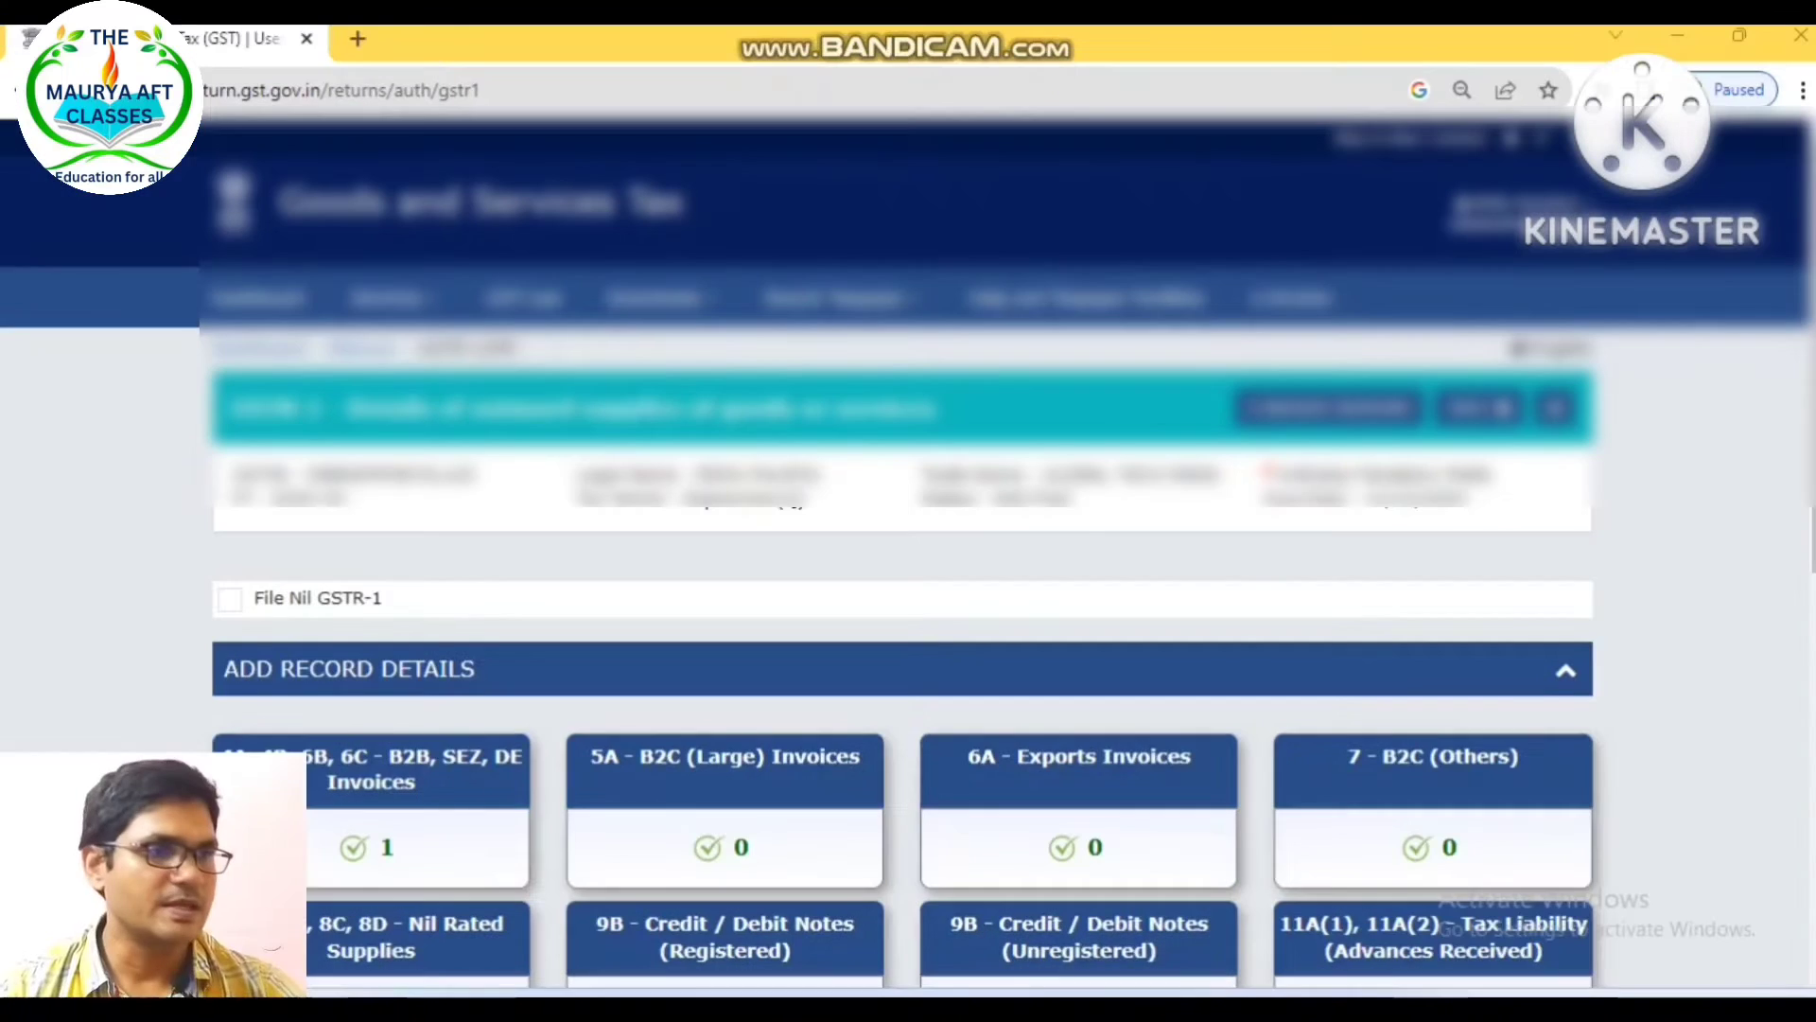
- Start a new record under 7 - B2C (Others) and set its POS to 09-Uttar Pradesh
left_click(1407, 783)
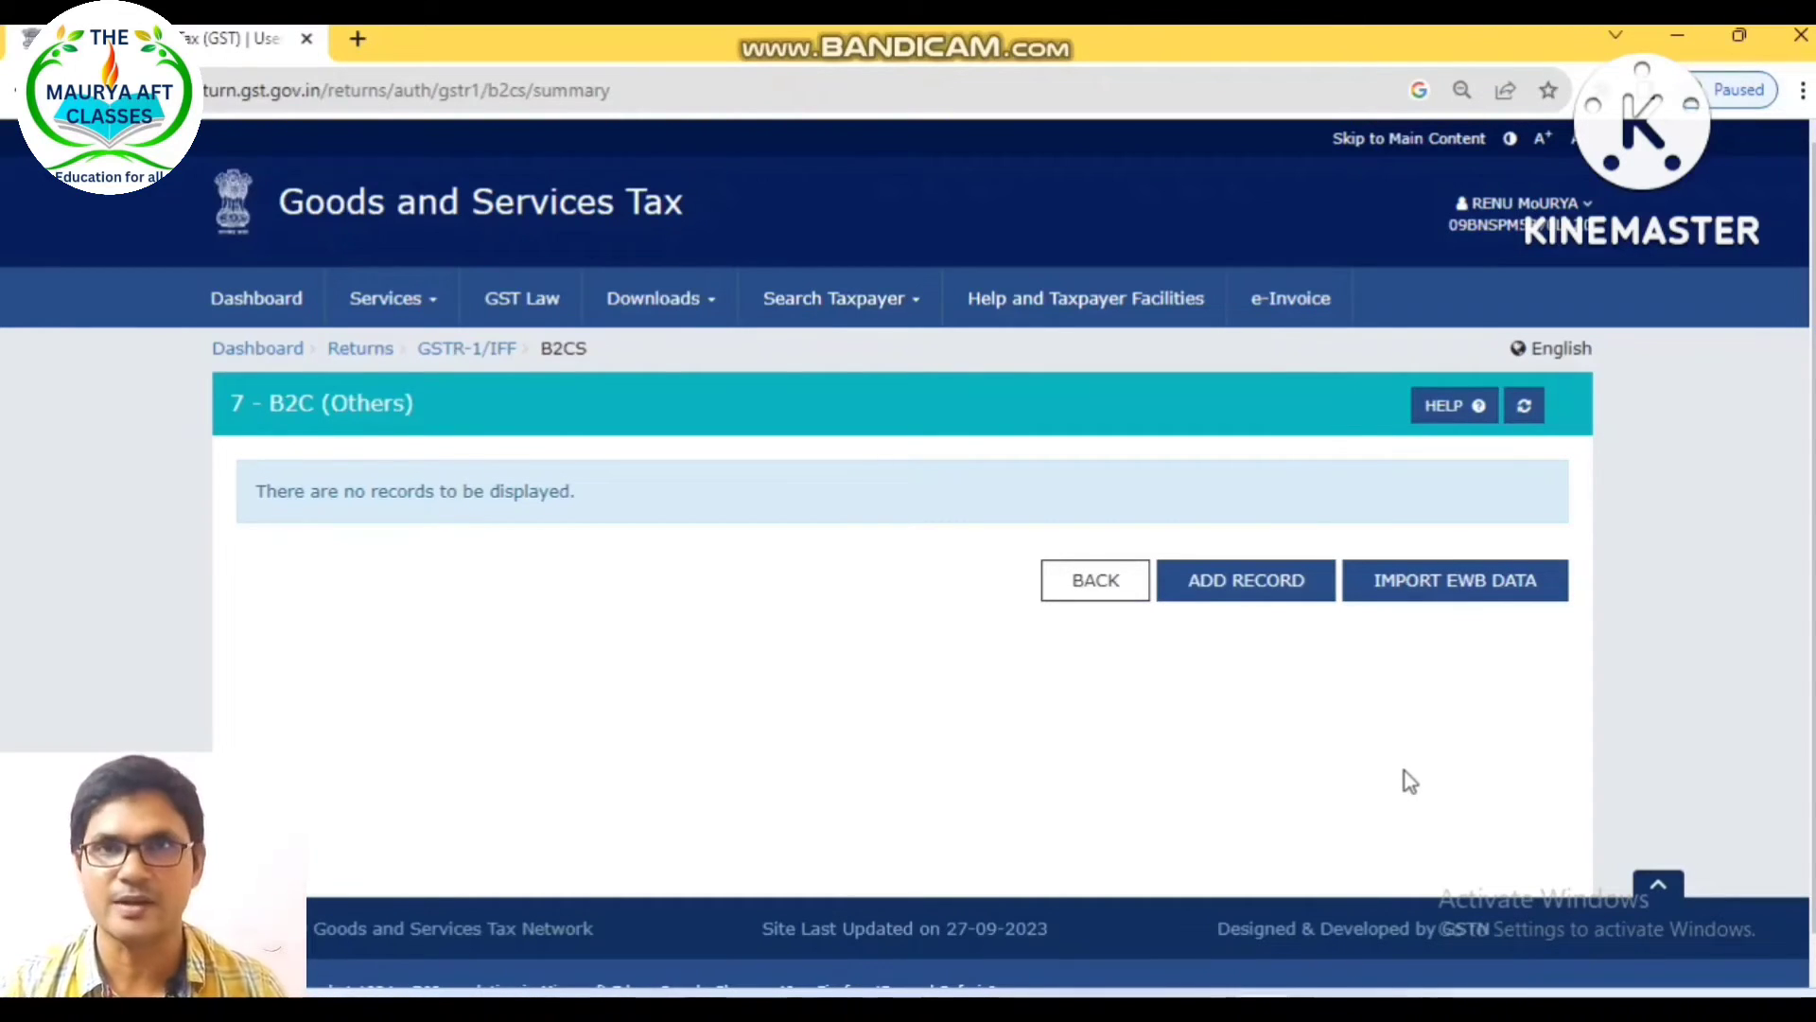
scroll(1504, 979, "down", 1)
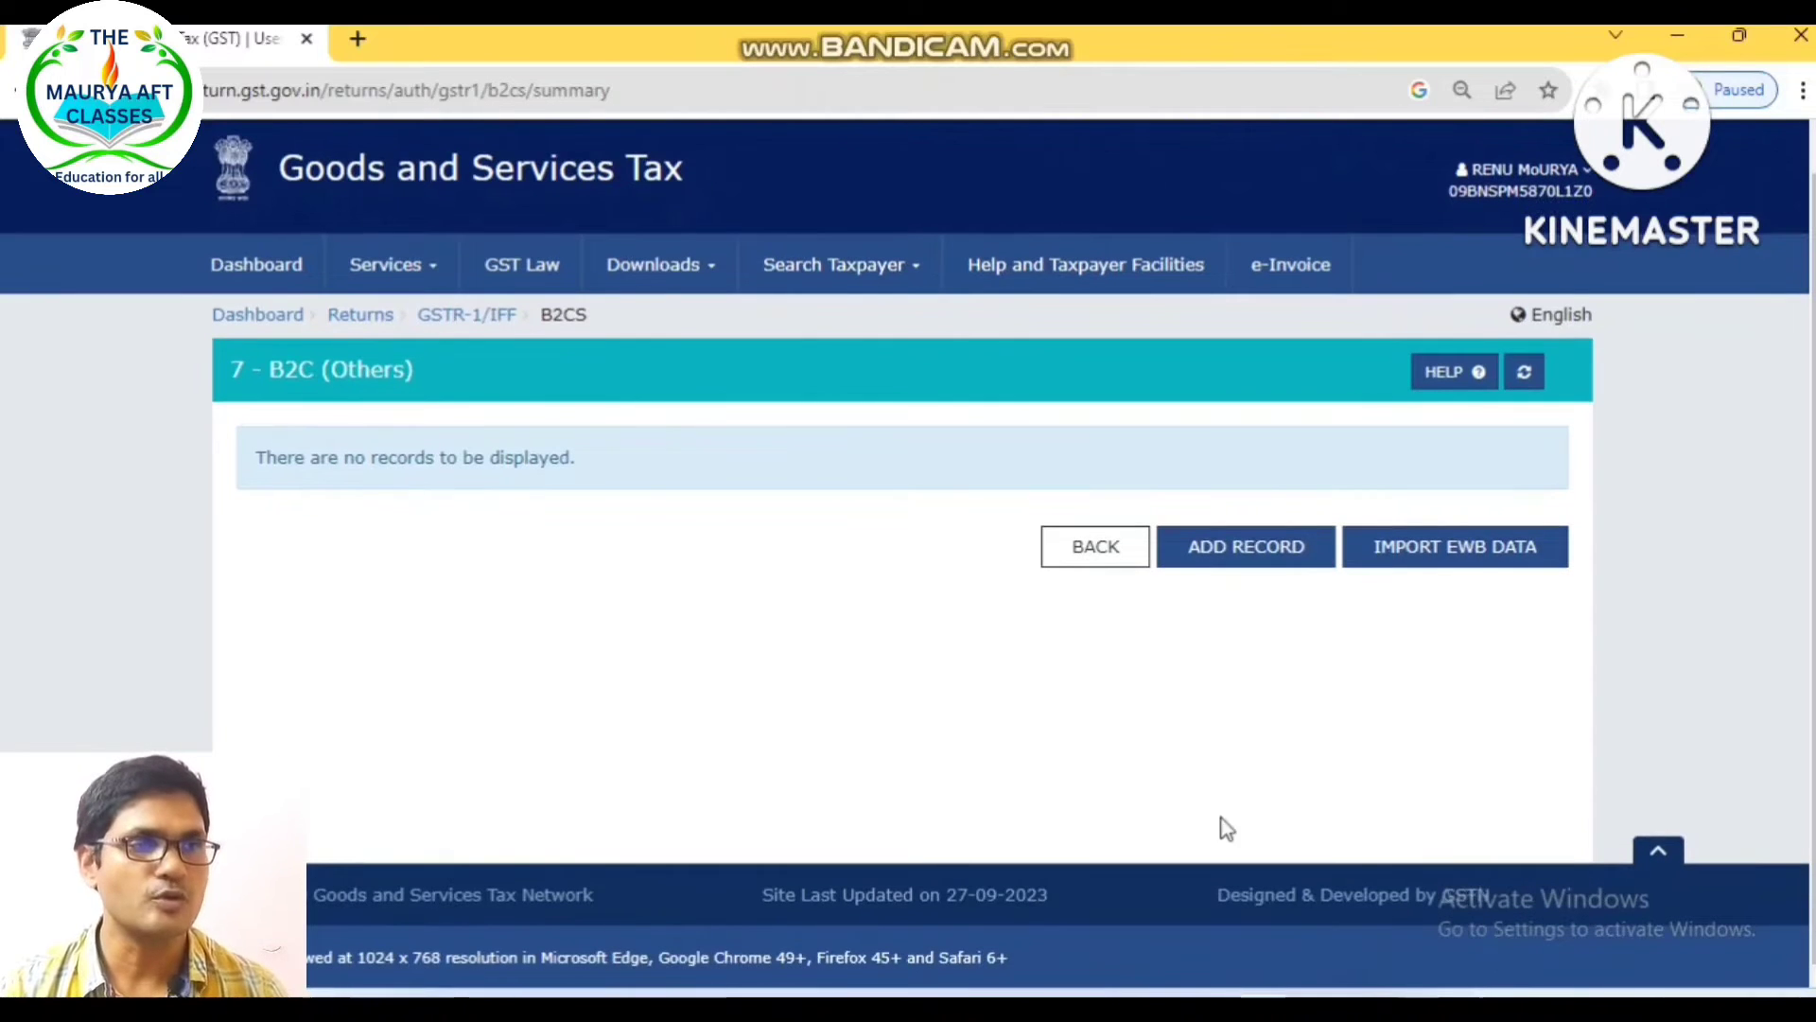
left_click(1214, 558)
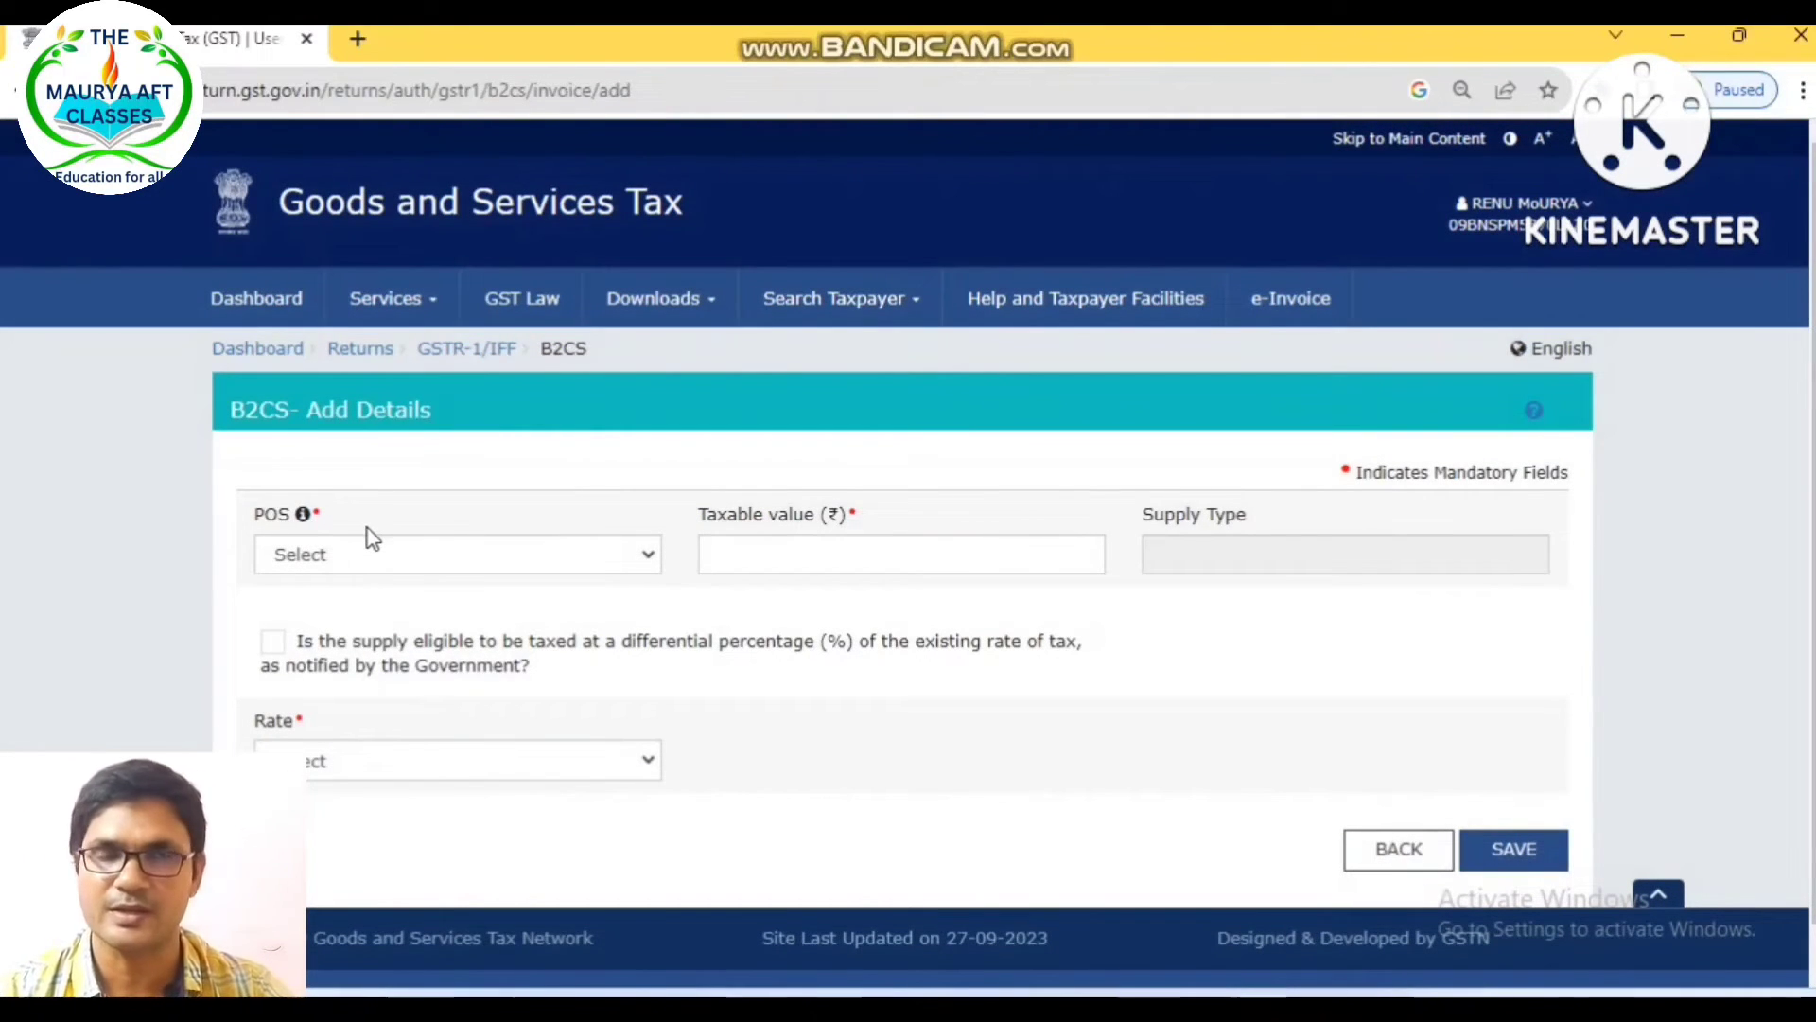
left_click(369, 547)
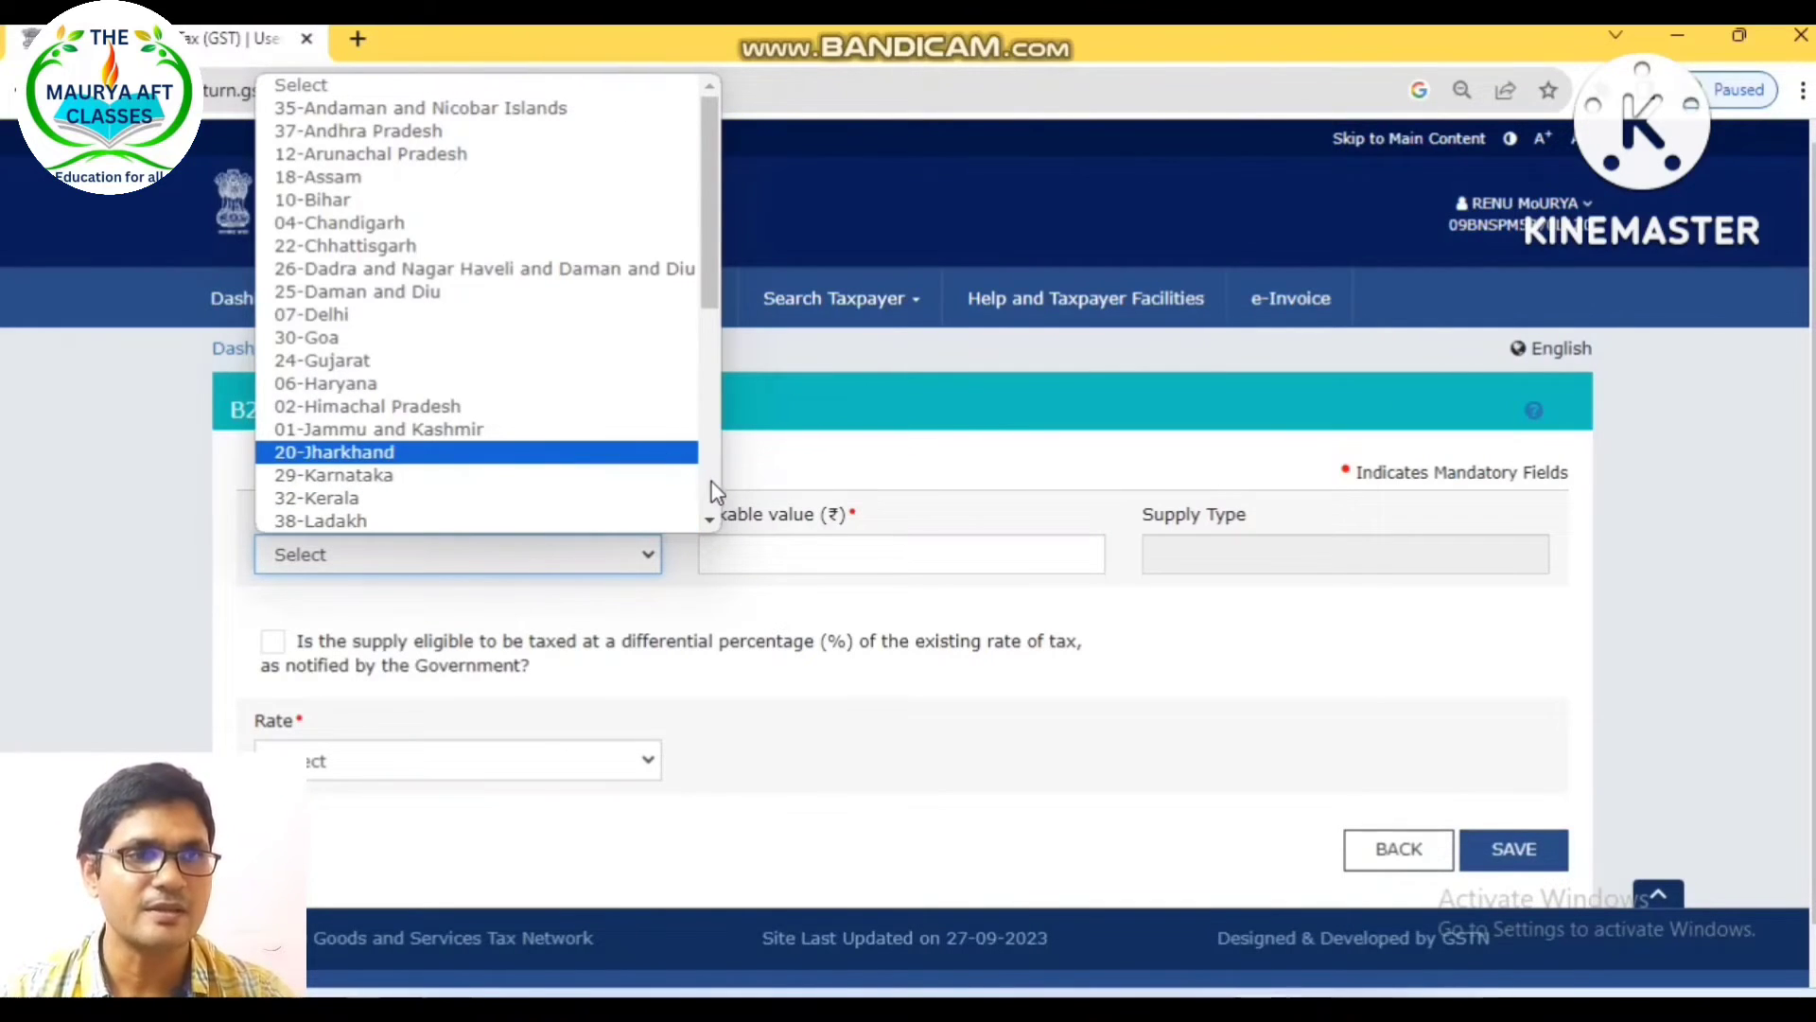
scroll(715, 494, "down", 5)
left_click(484, 511)
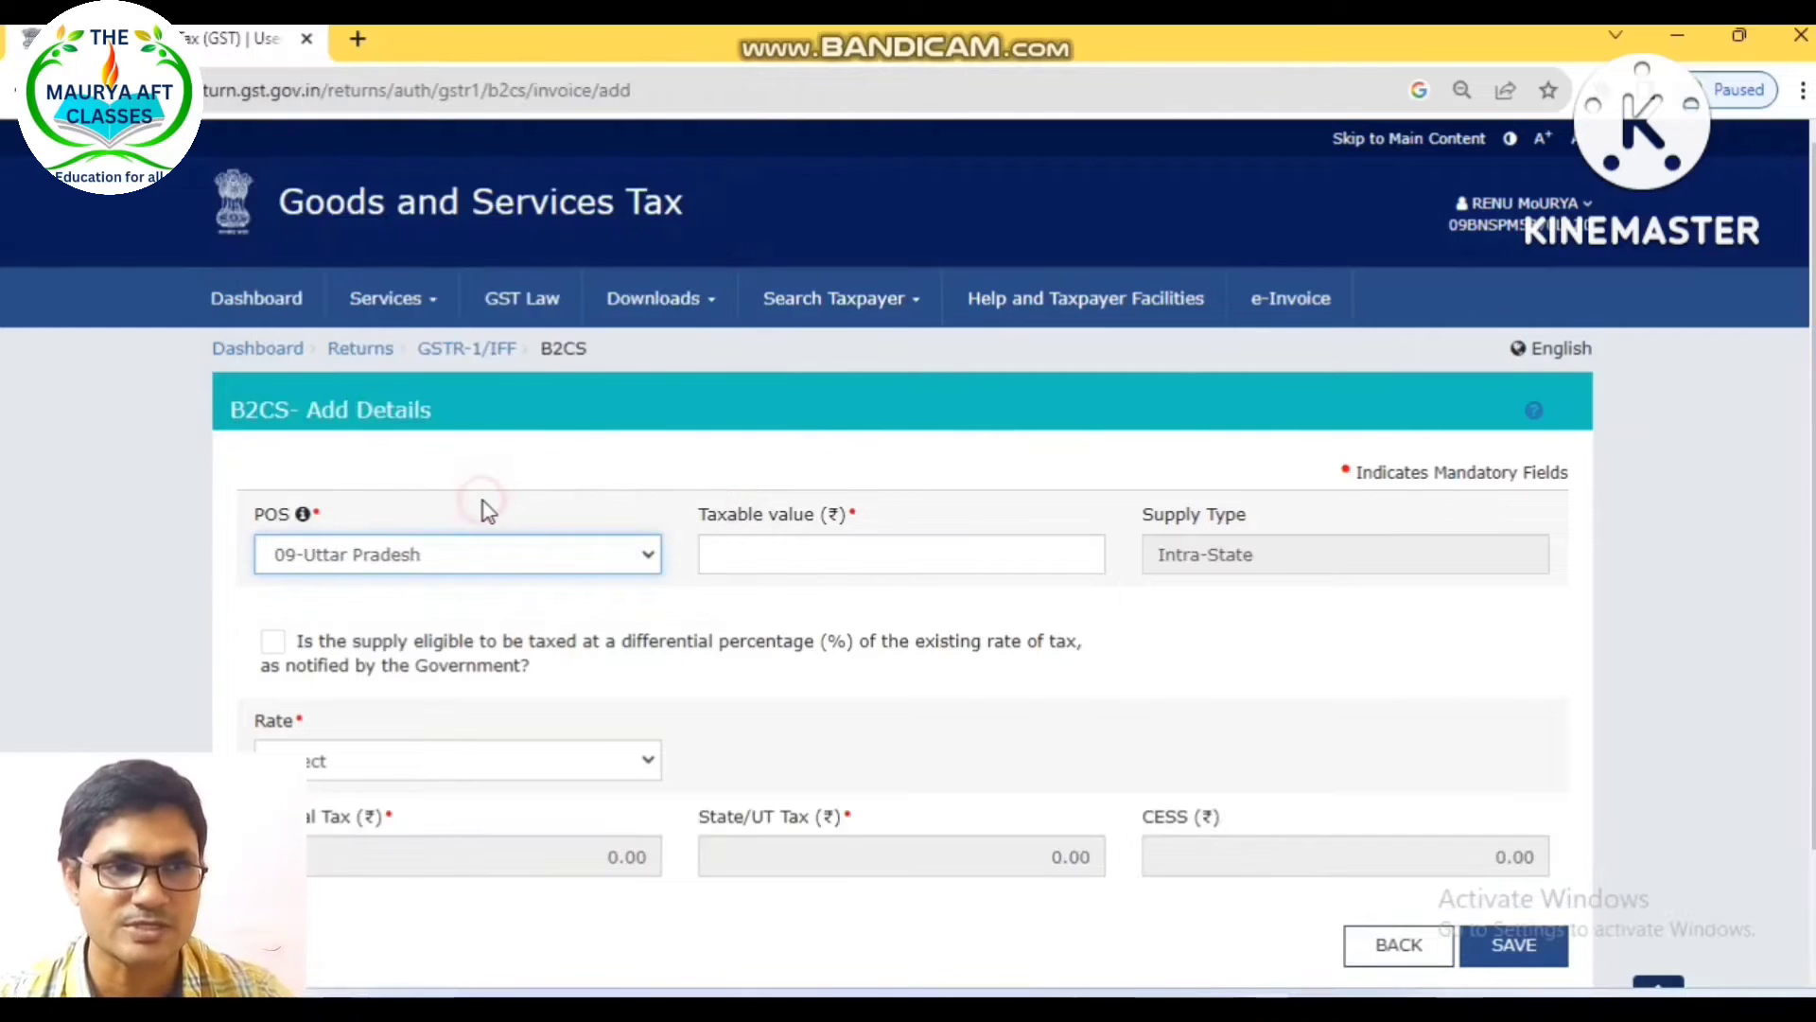
left_click(402, 553)
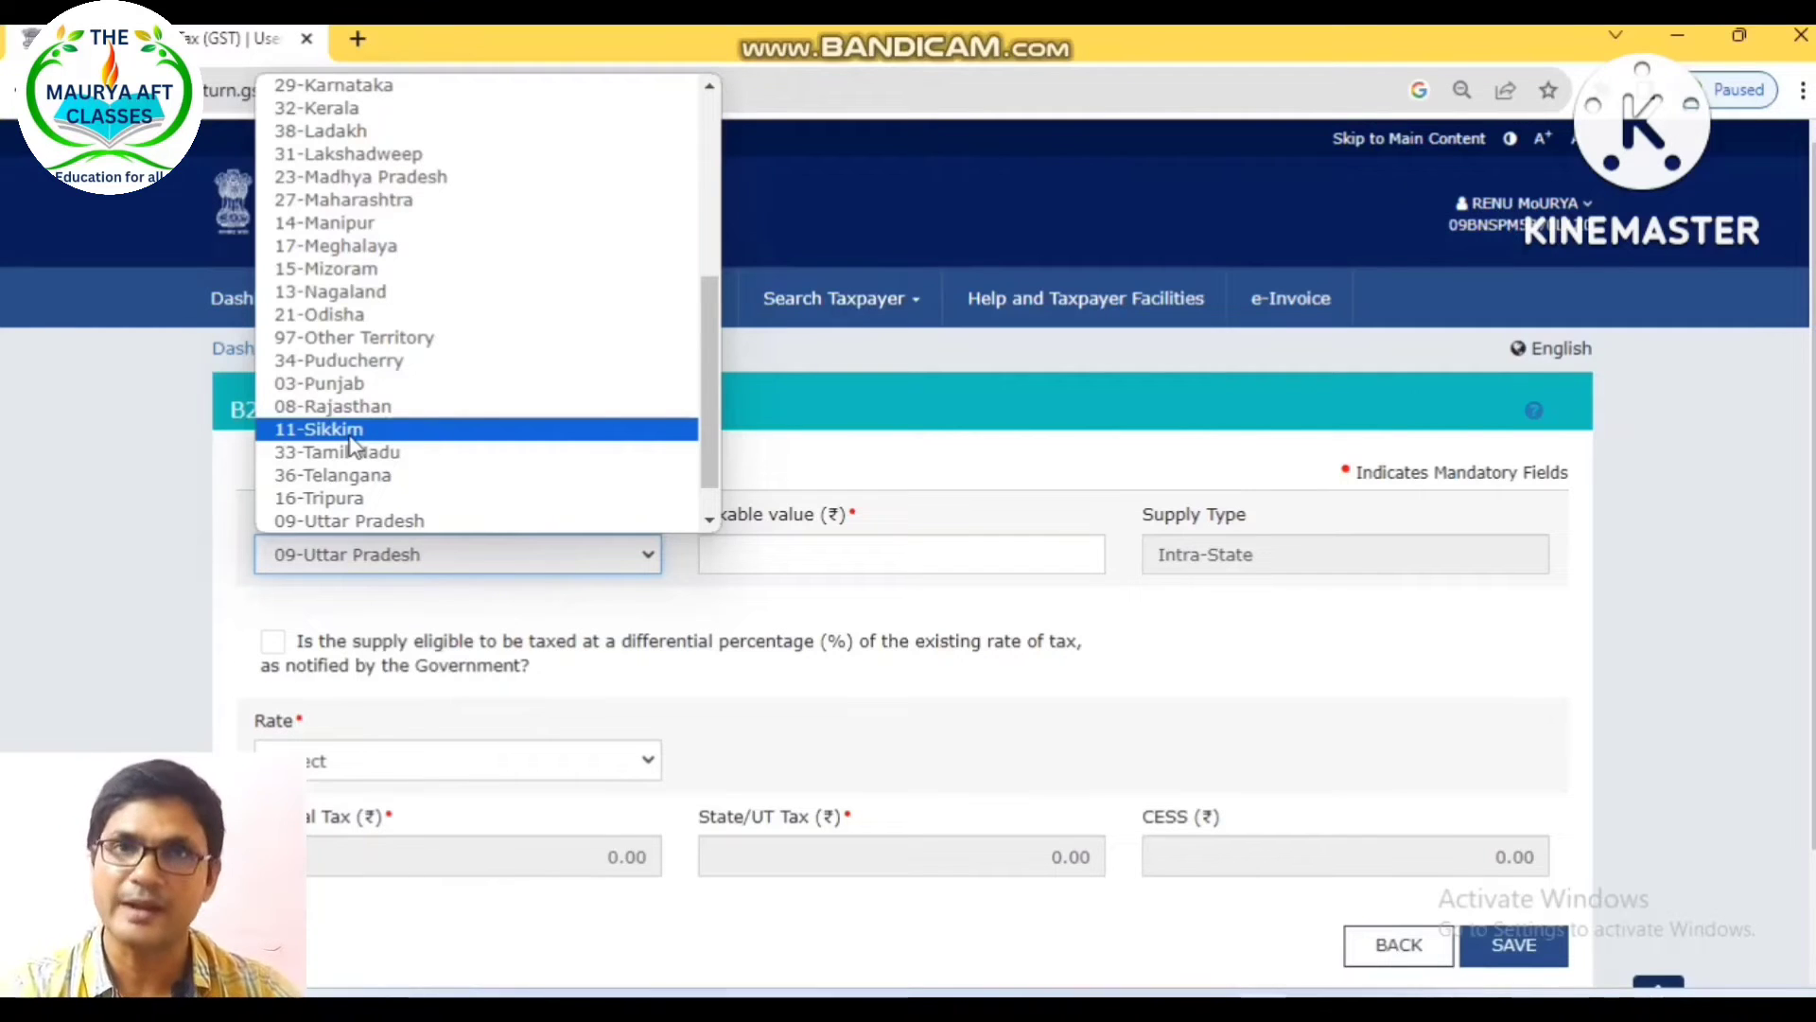
left_click(652, 632)
- Set the tax rate of the B2C (Others) record to 18
left_click(768, 553)
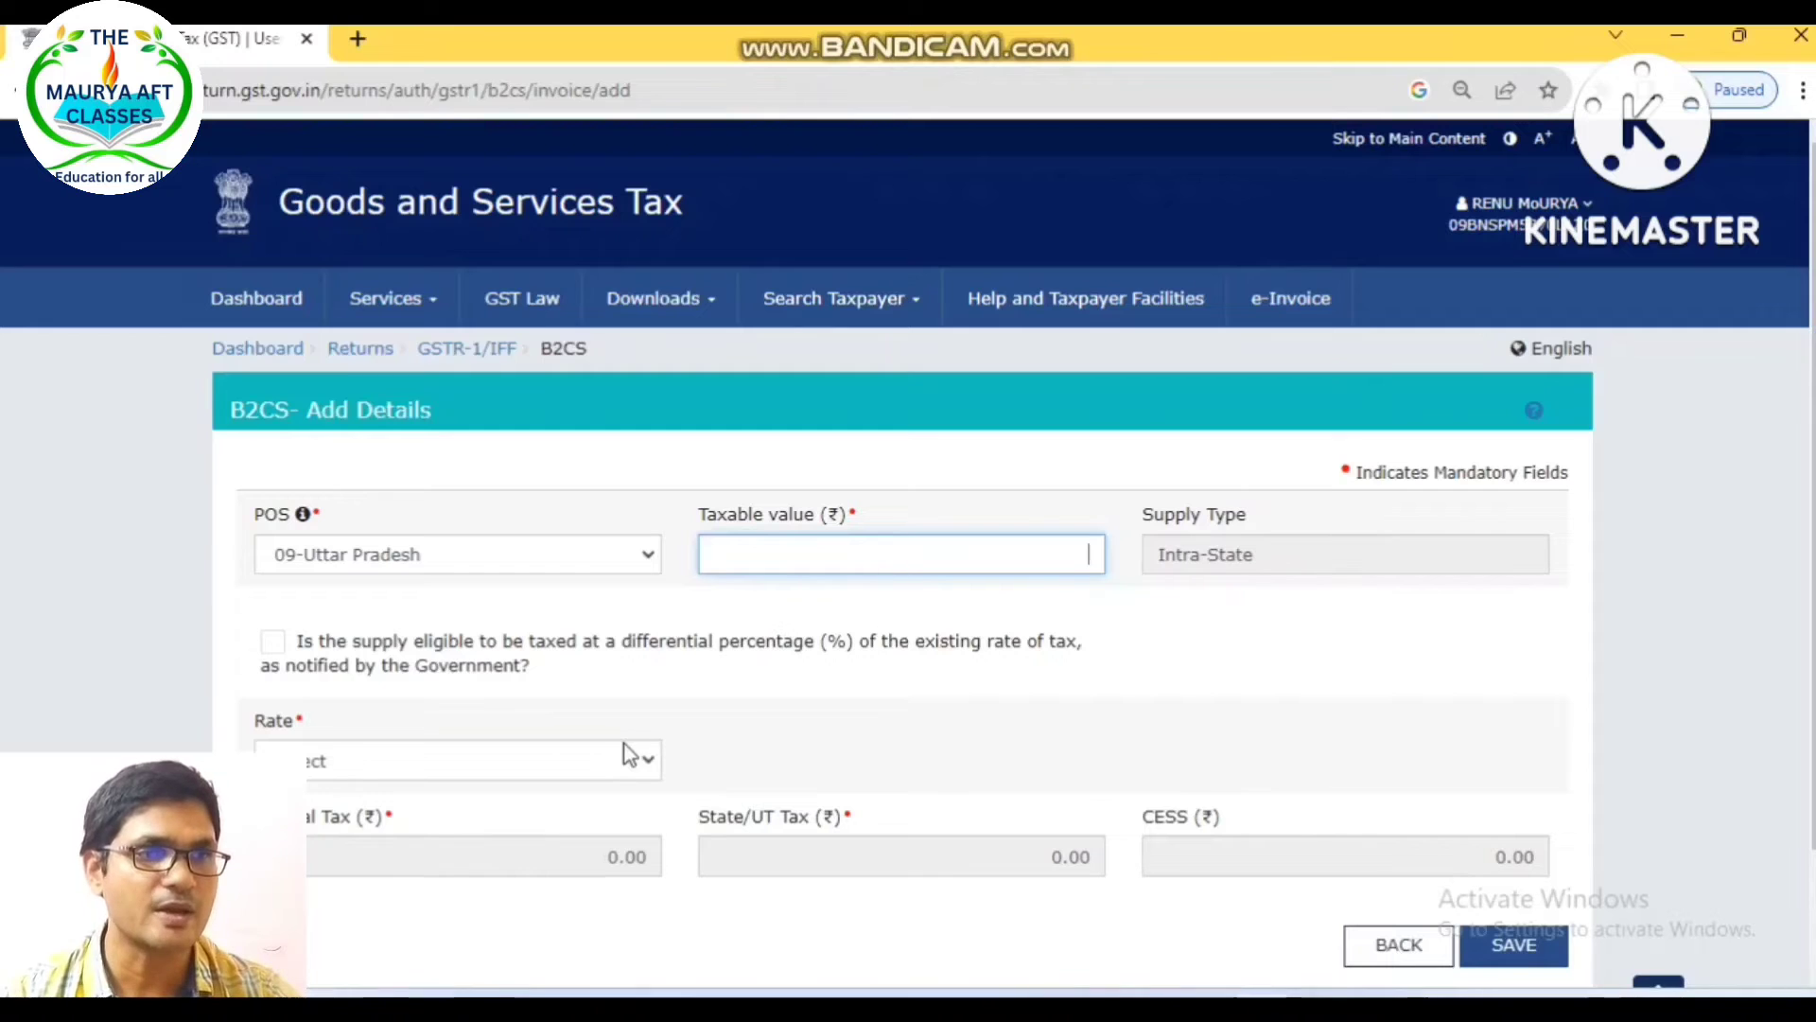
left_click(606, 769)
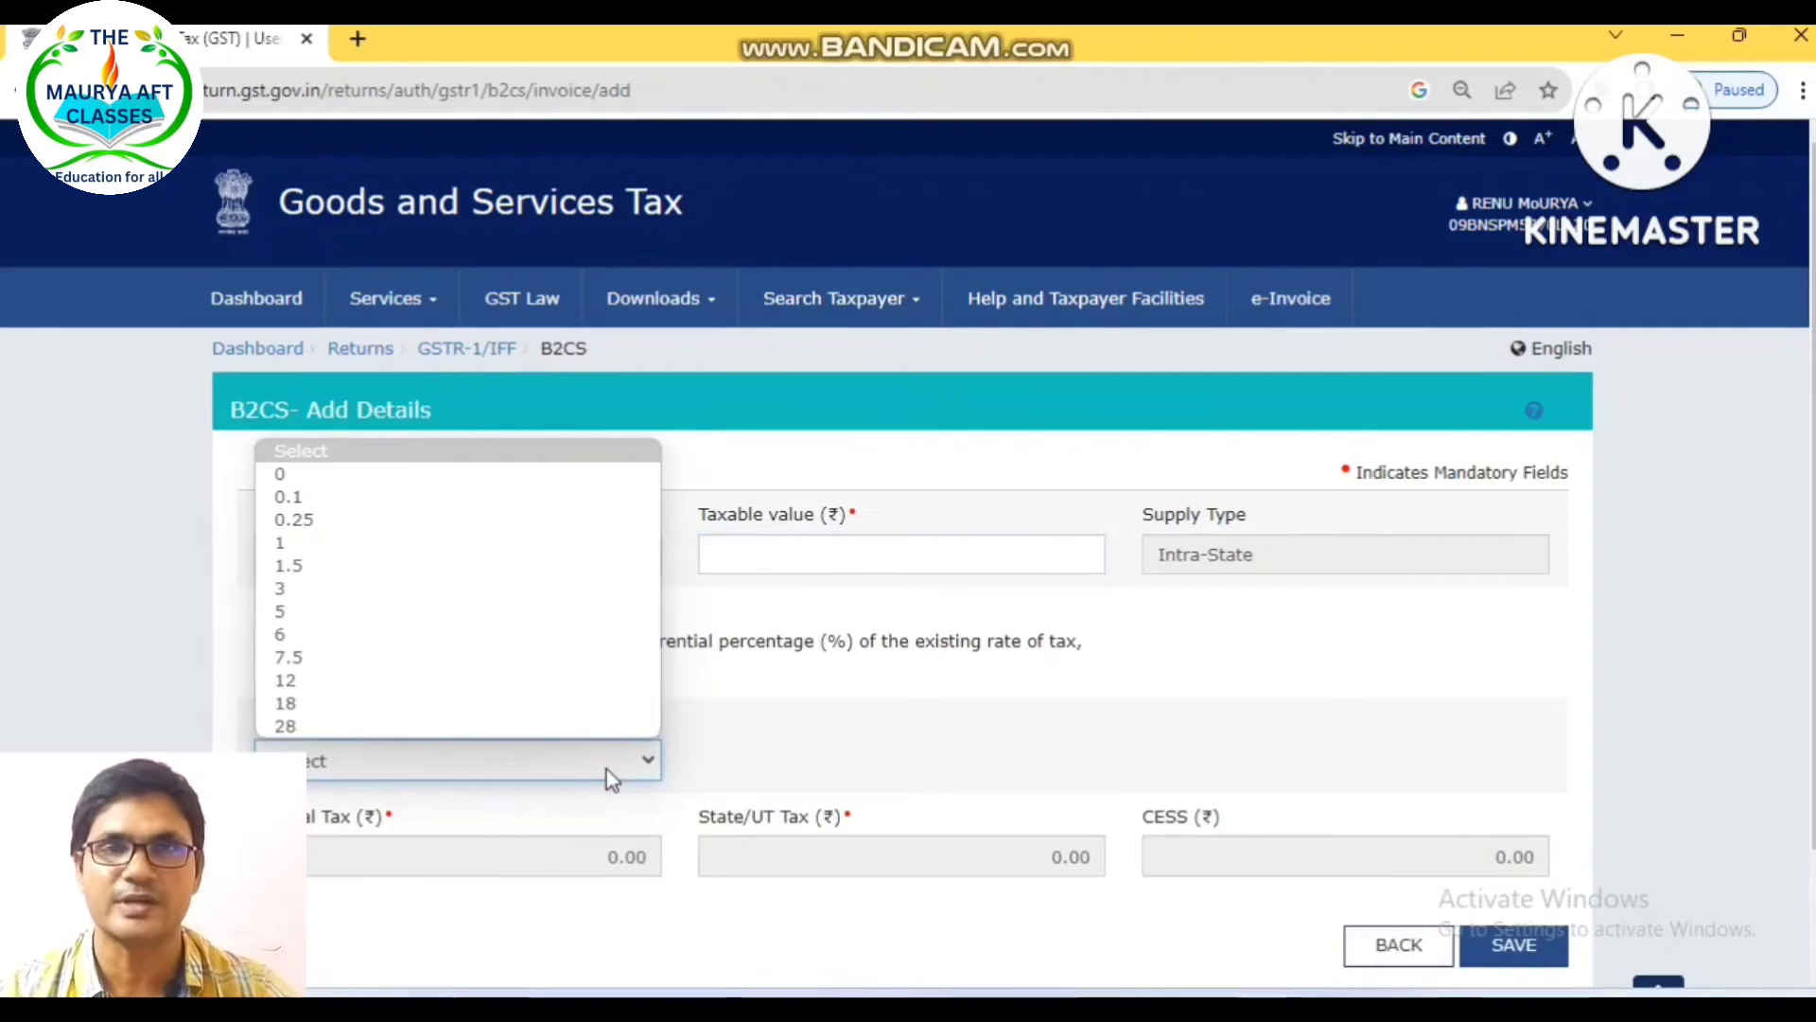
left_click(338, 702)
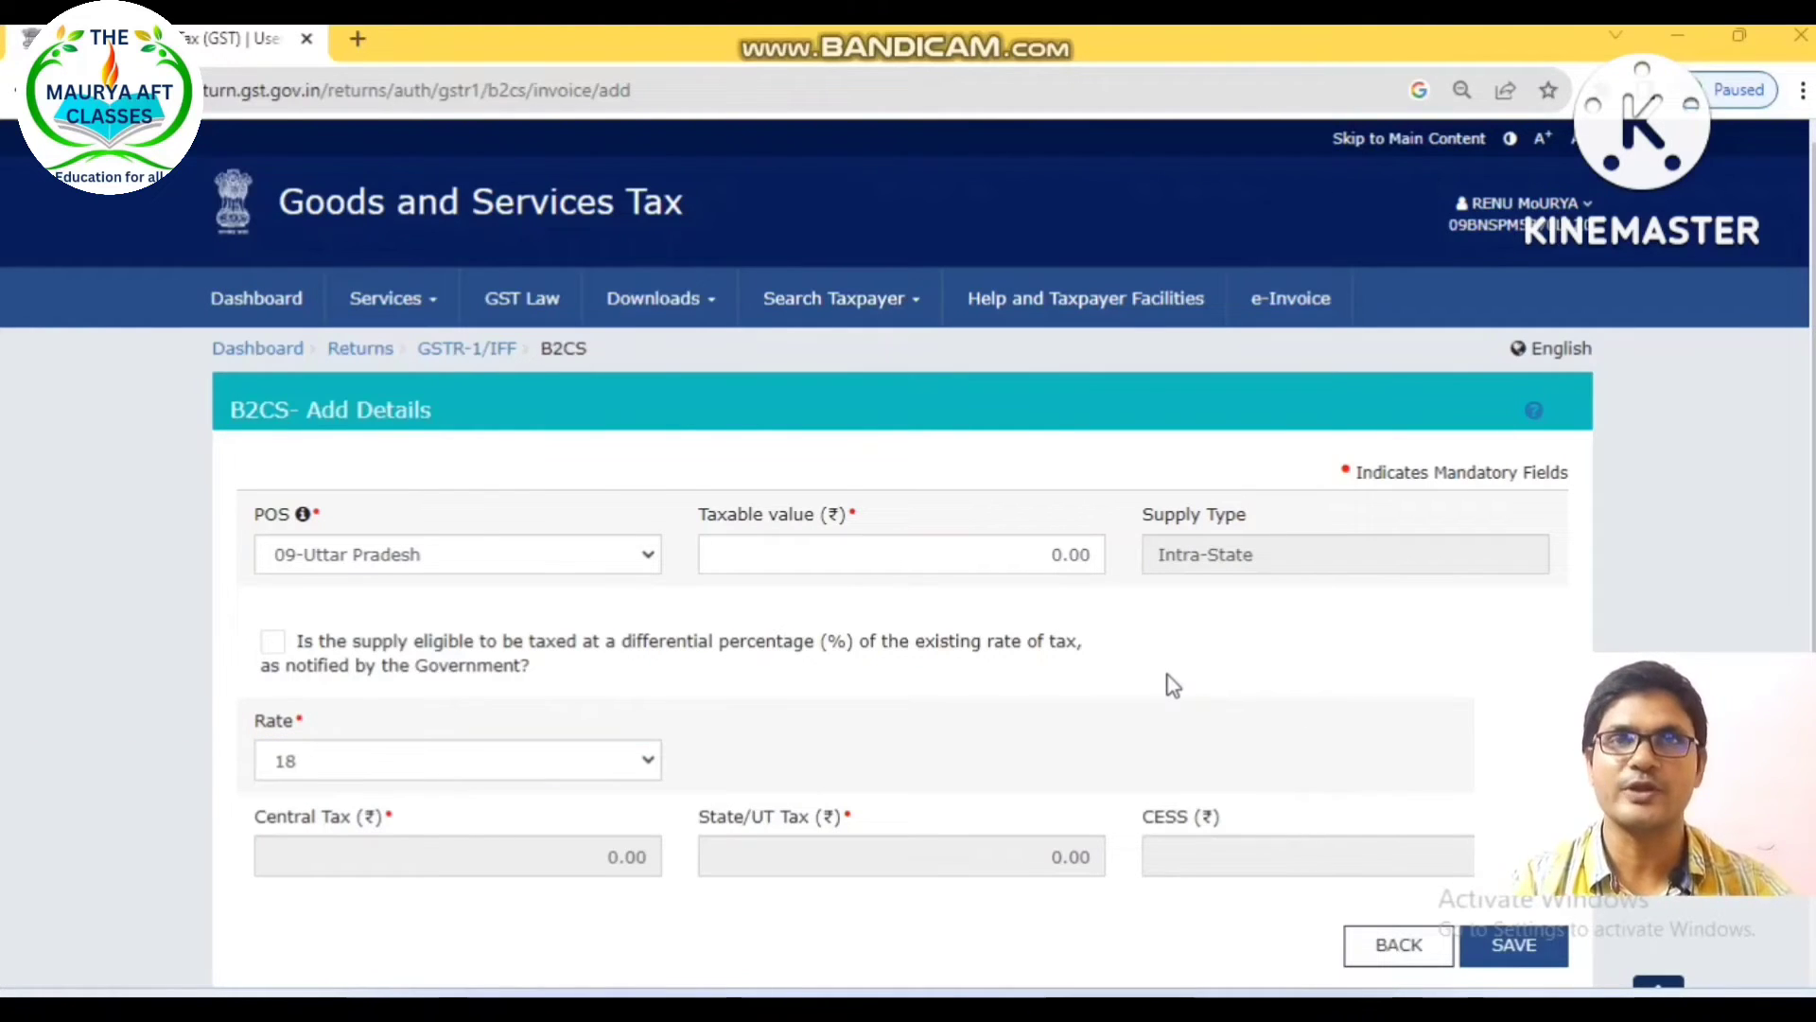
- Enter 25000 as the taxable value, save the B2C (Others) record and return to the GSTR-1 record details overview
left_click(1015, 546)
type("2")
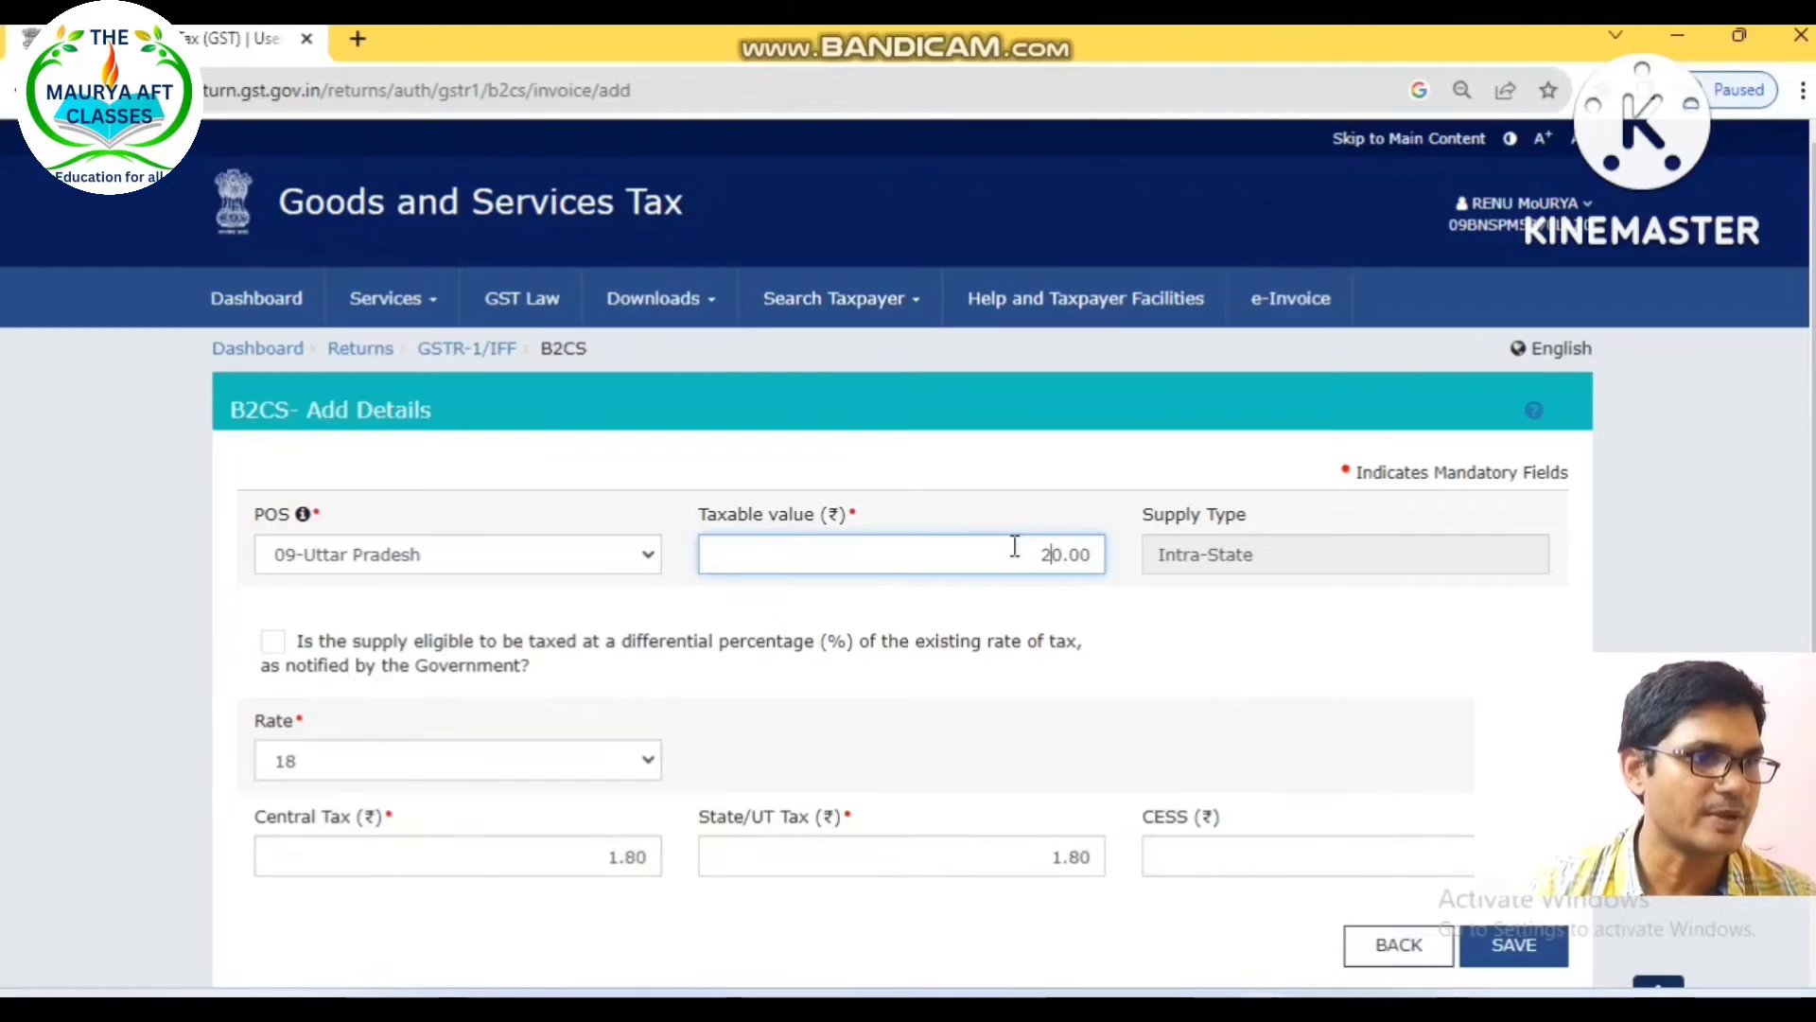
type("500")
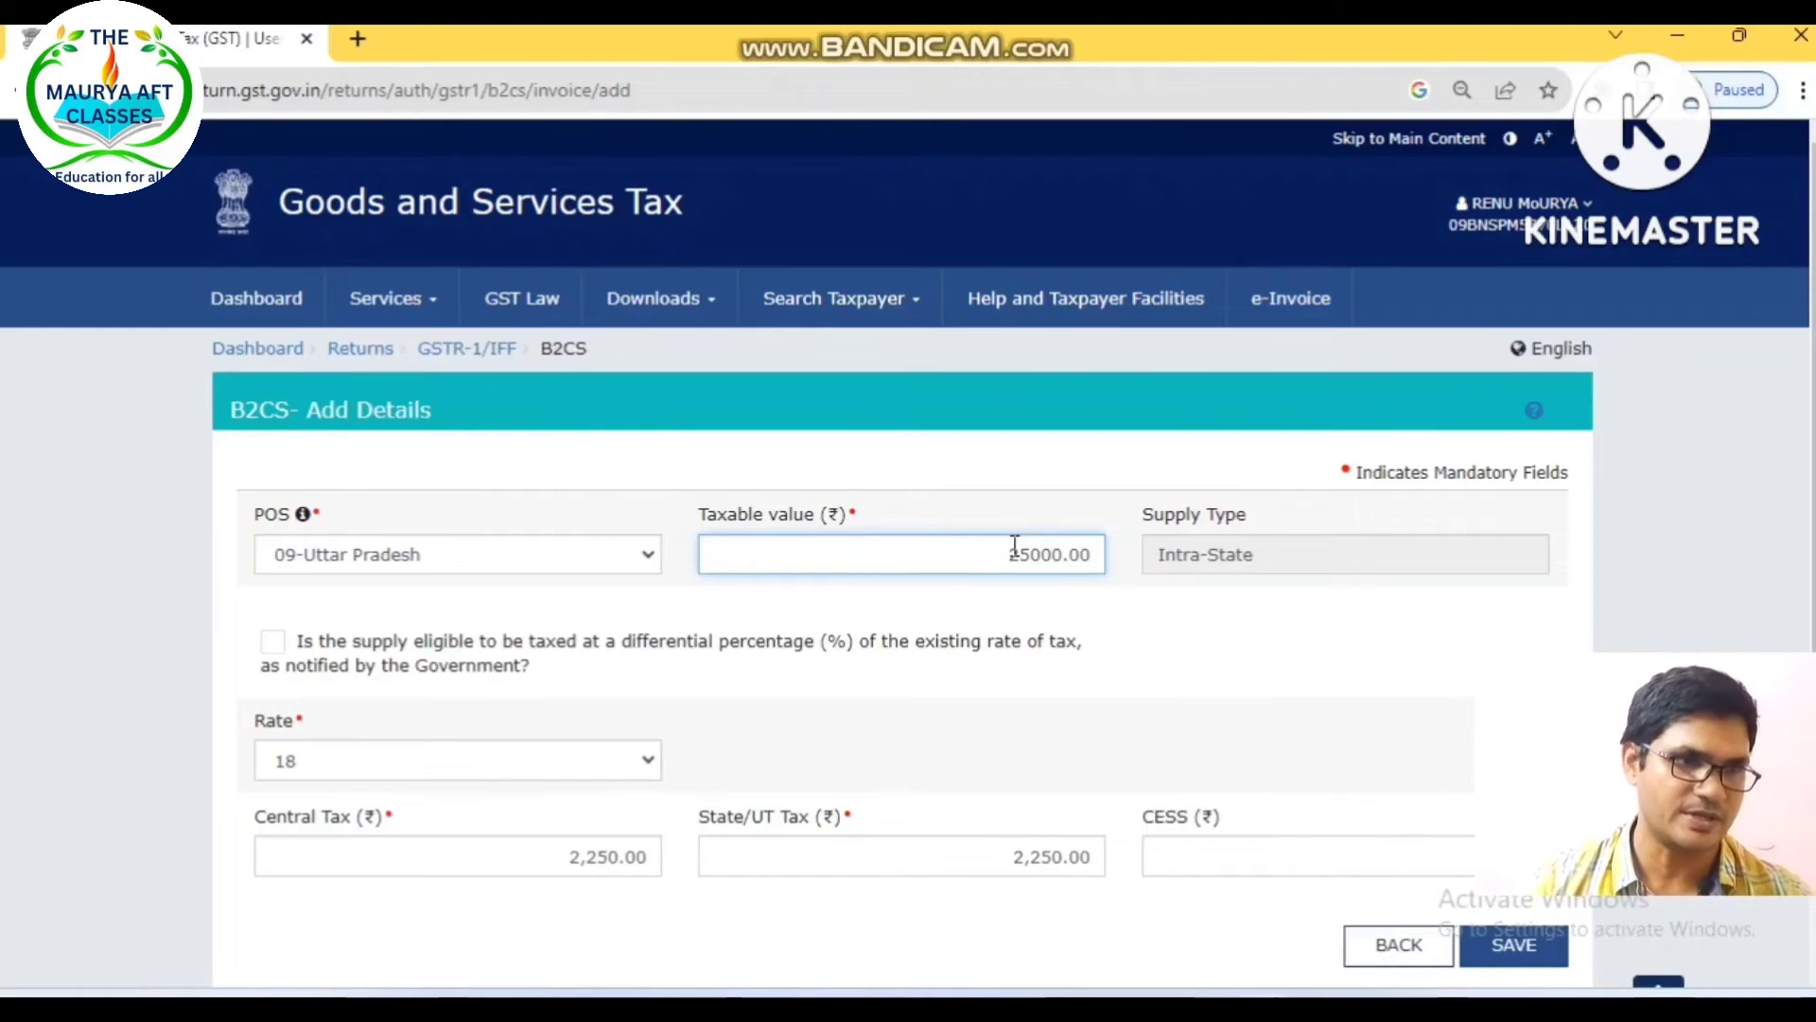
left_click(1006, 687)
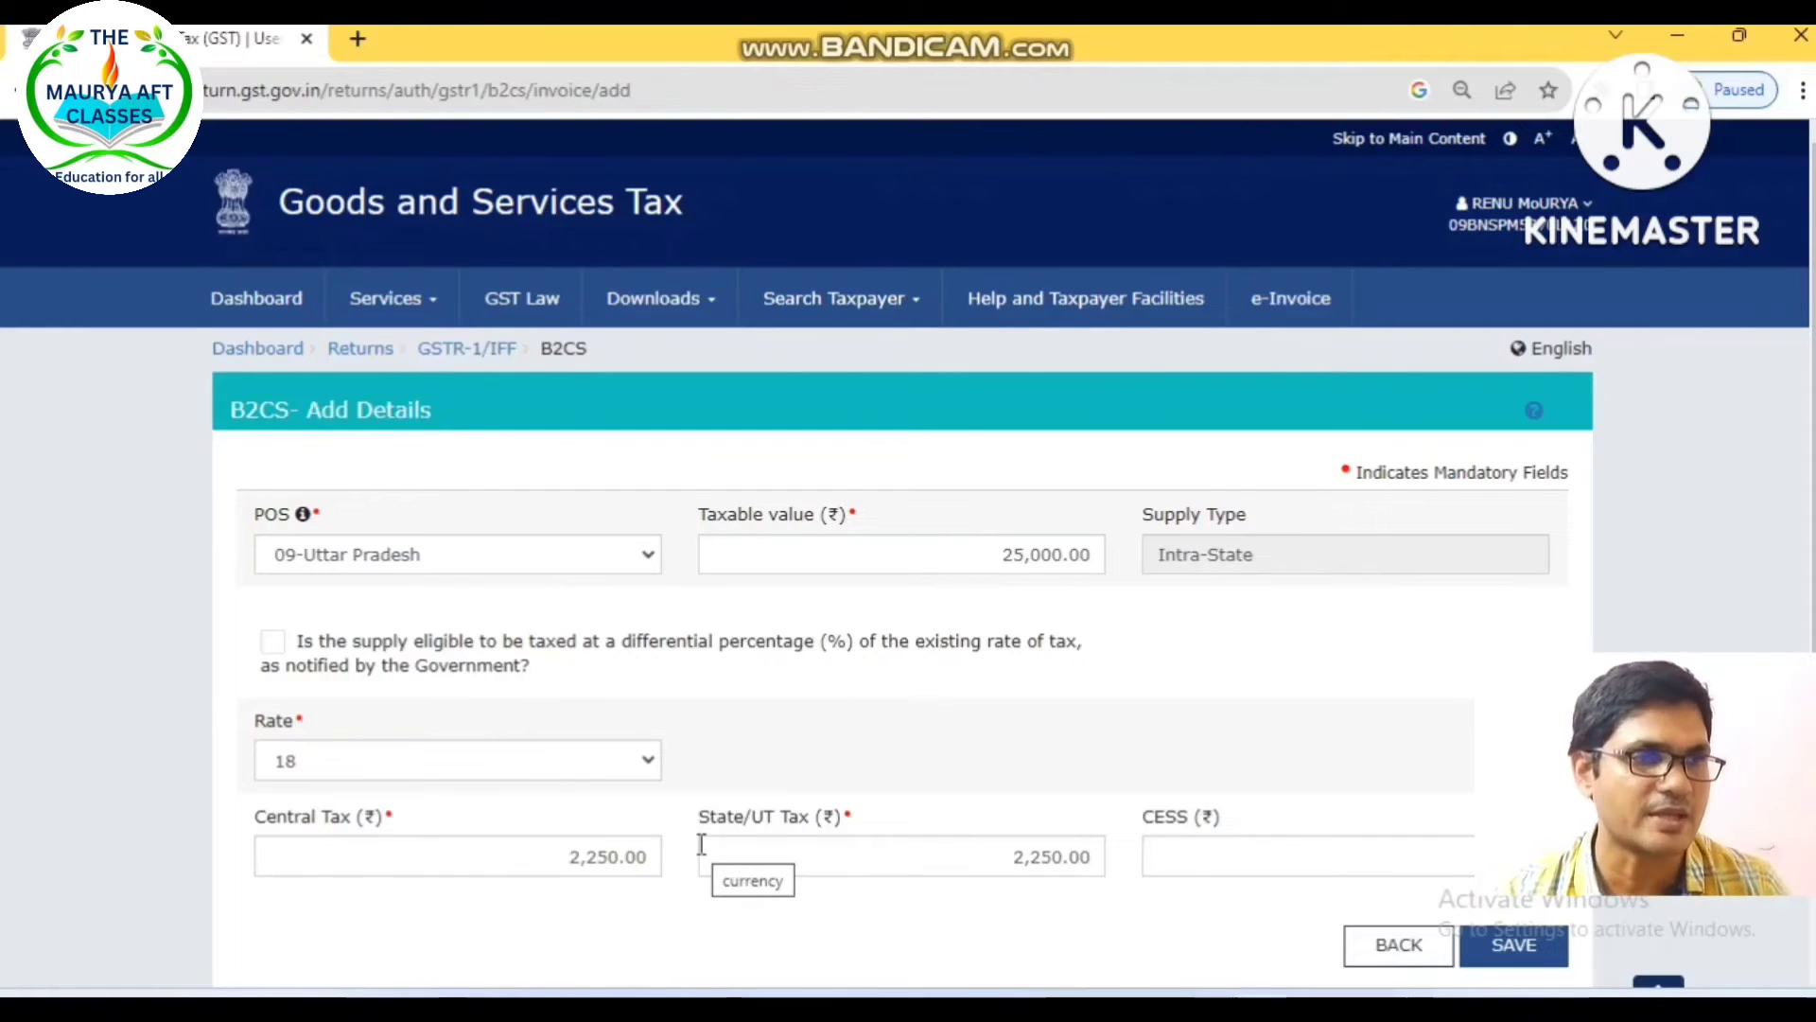
left_click(1523, 955)
left_click(1399, 941)
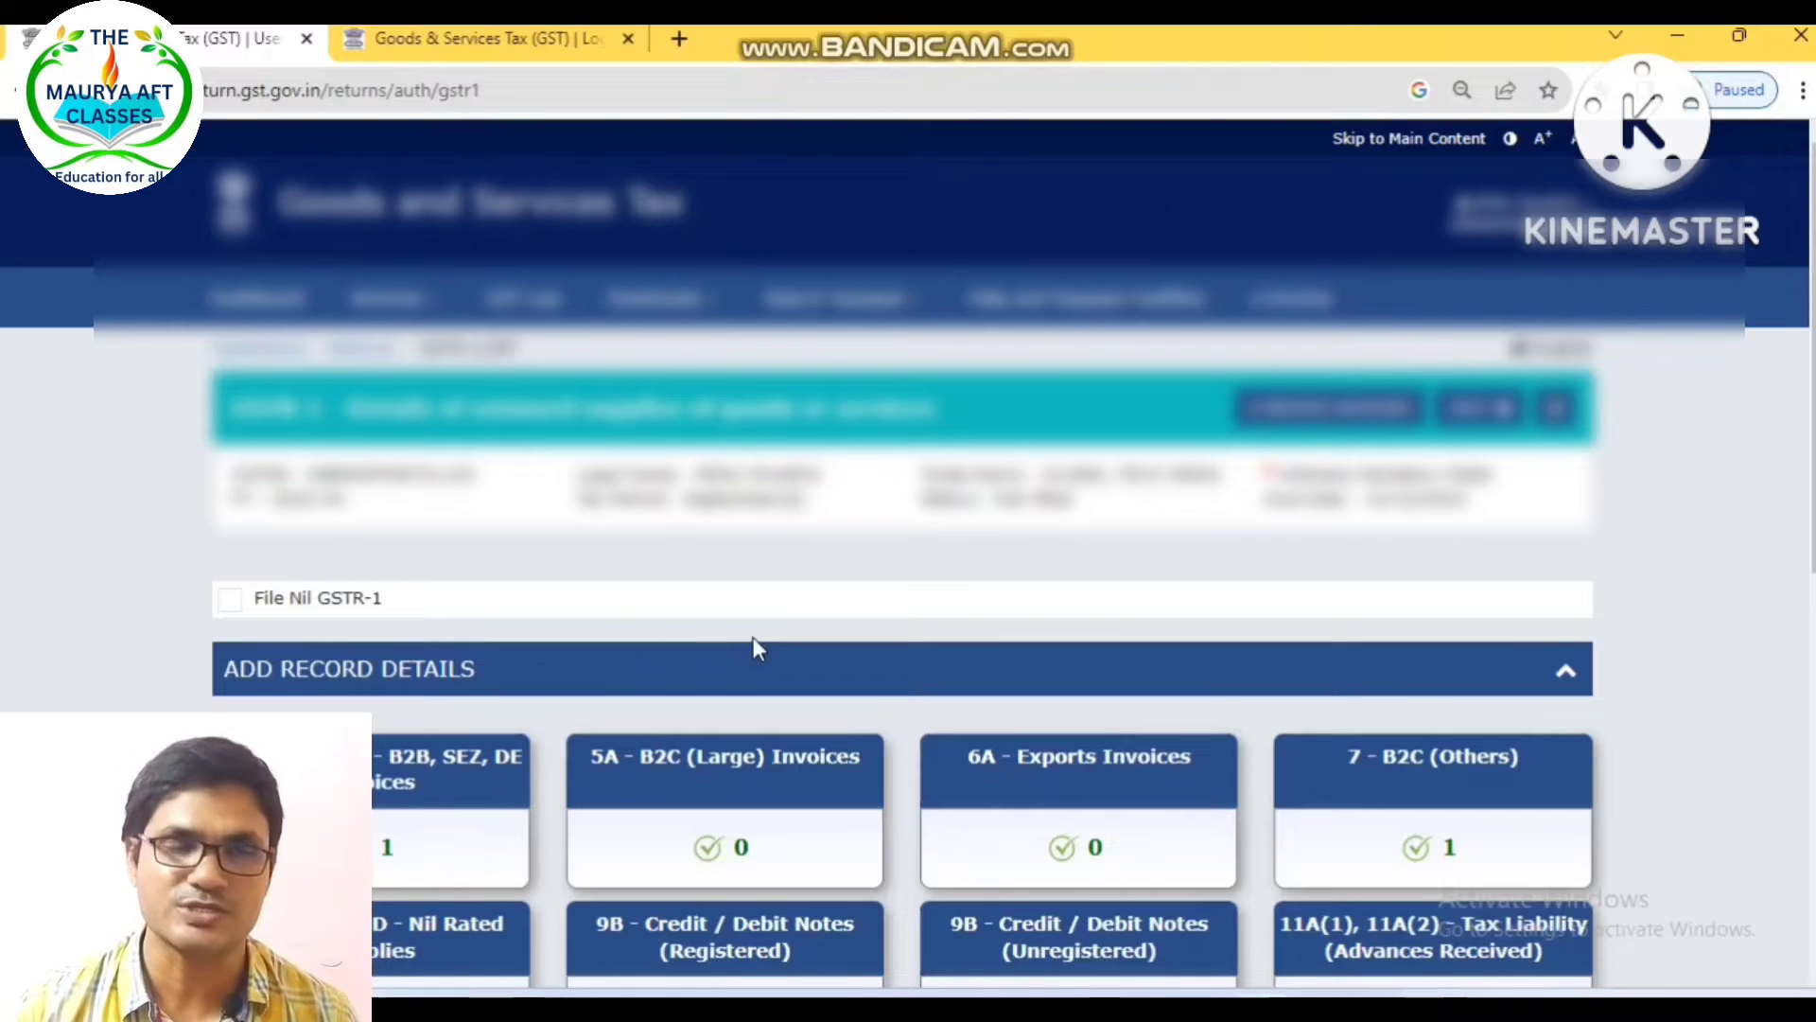
- Find the Offline Tools download on the GST portal and bring up the options of the gst_offline_tool archive in the Downloads folder
left_click(510, 55)
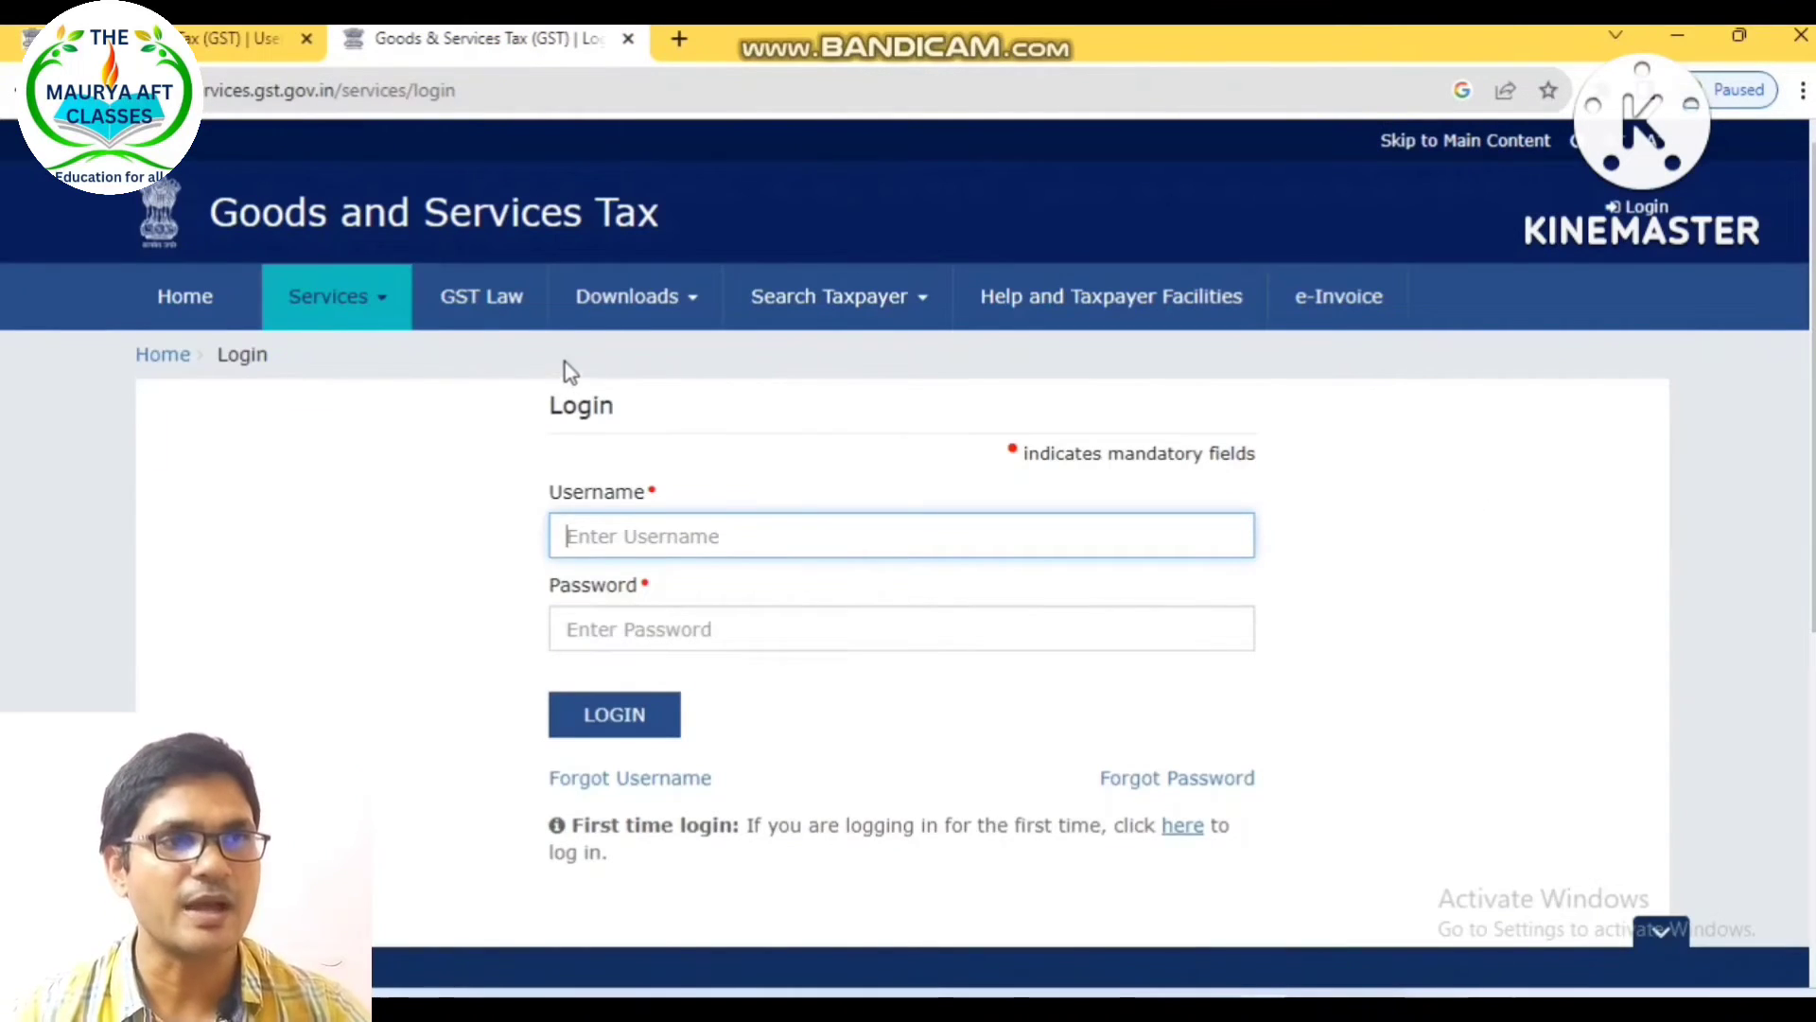
left_click(627, 302)
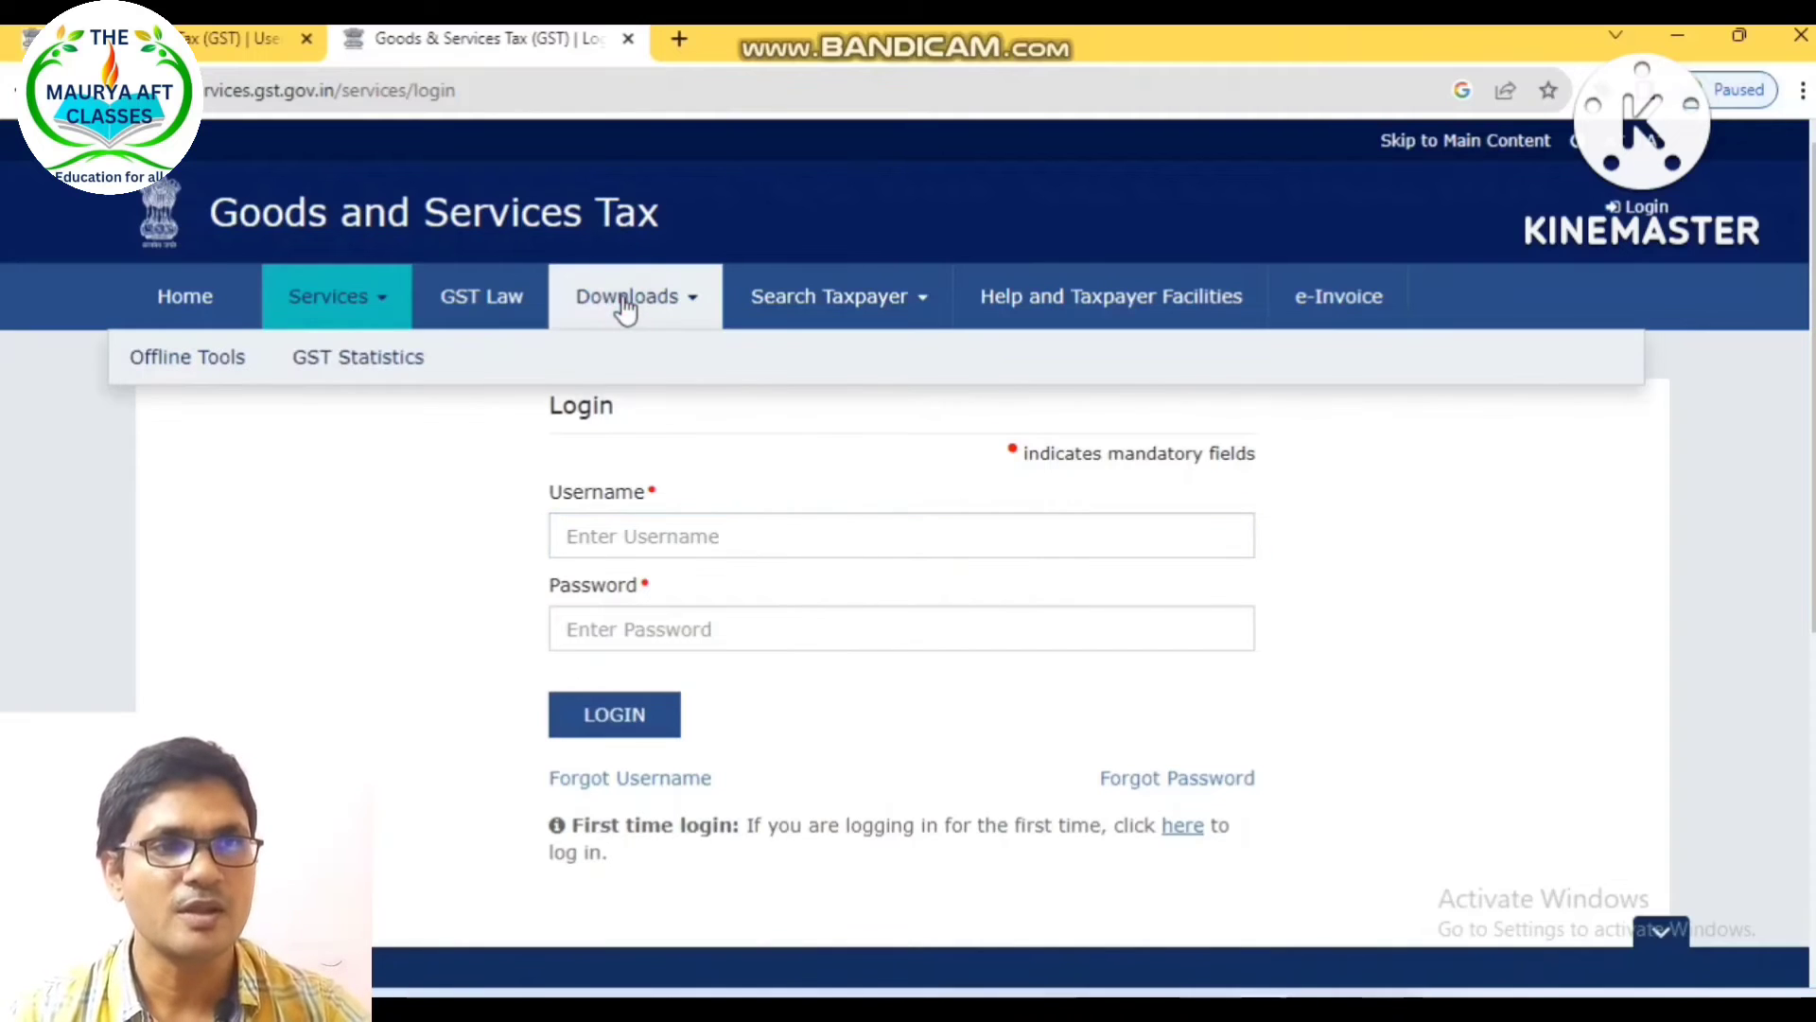
mouse_move(173, 376)
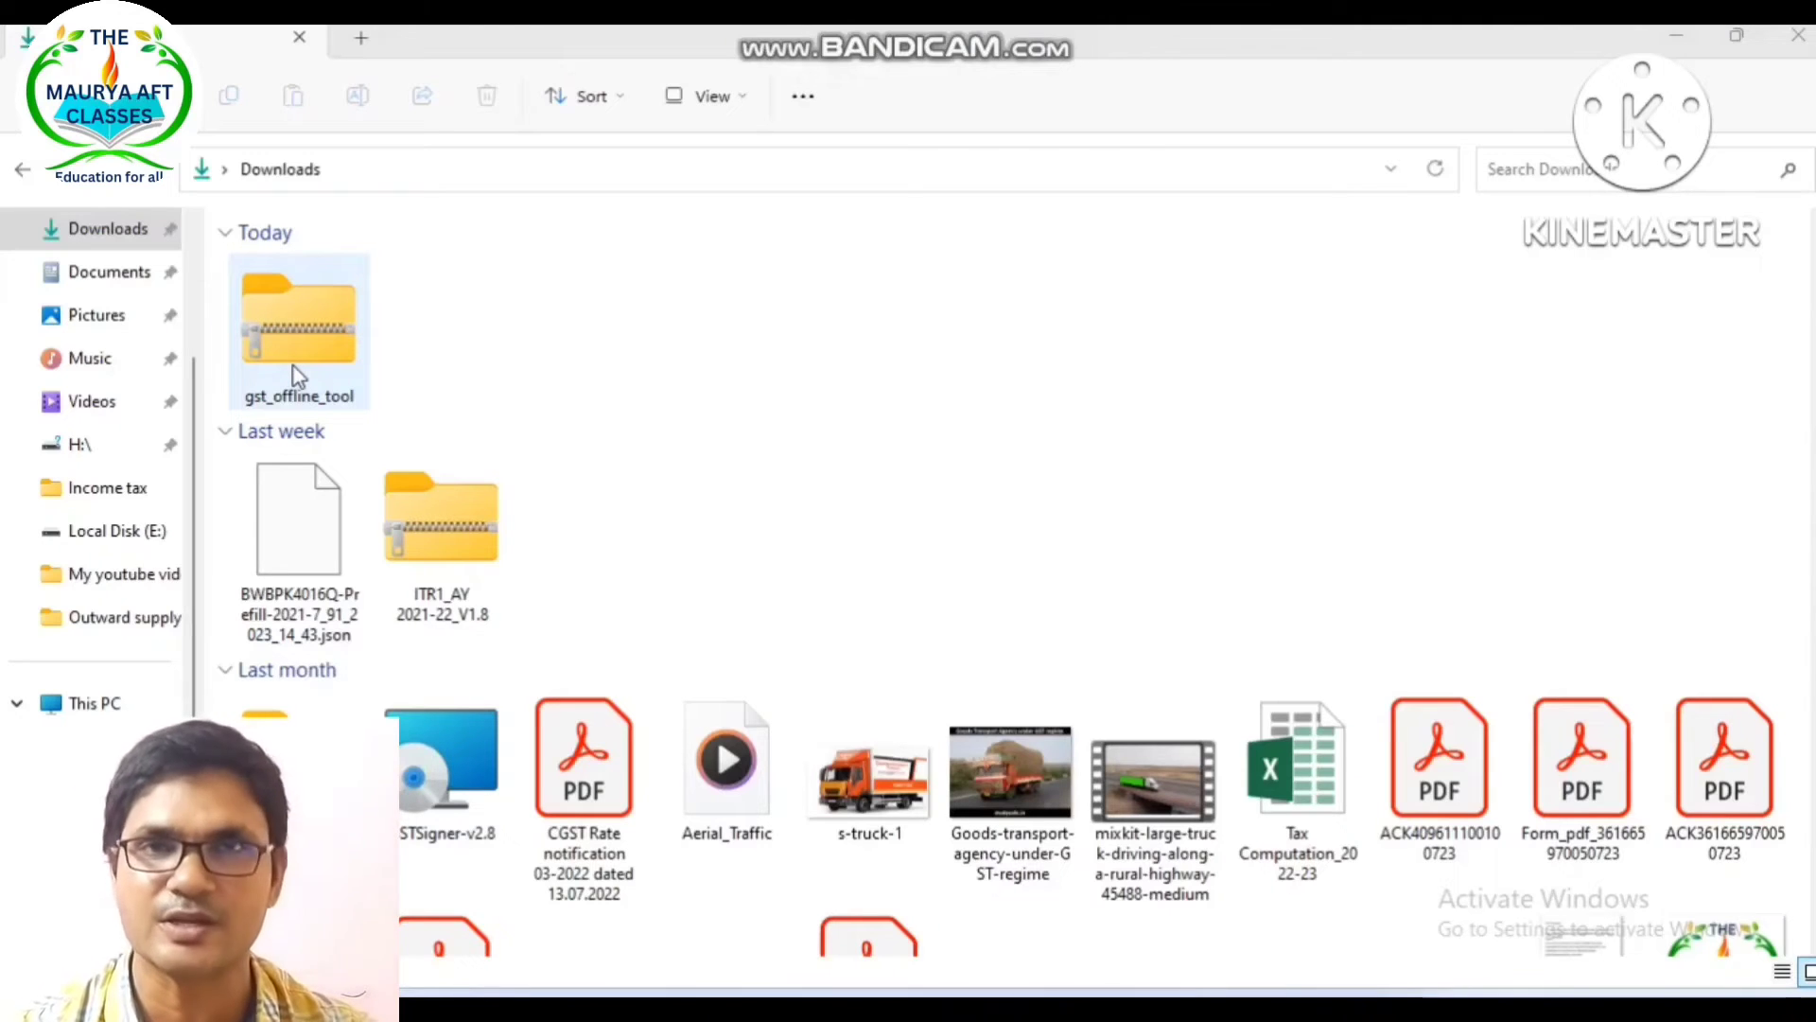
right_click(293, 369)
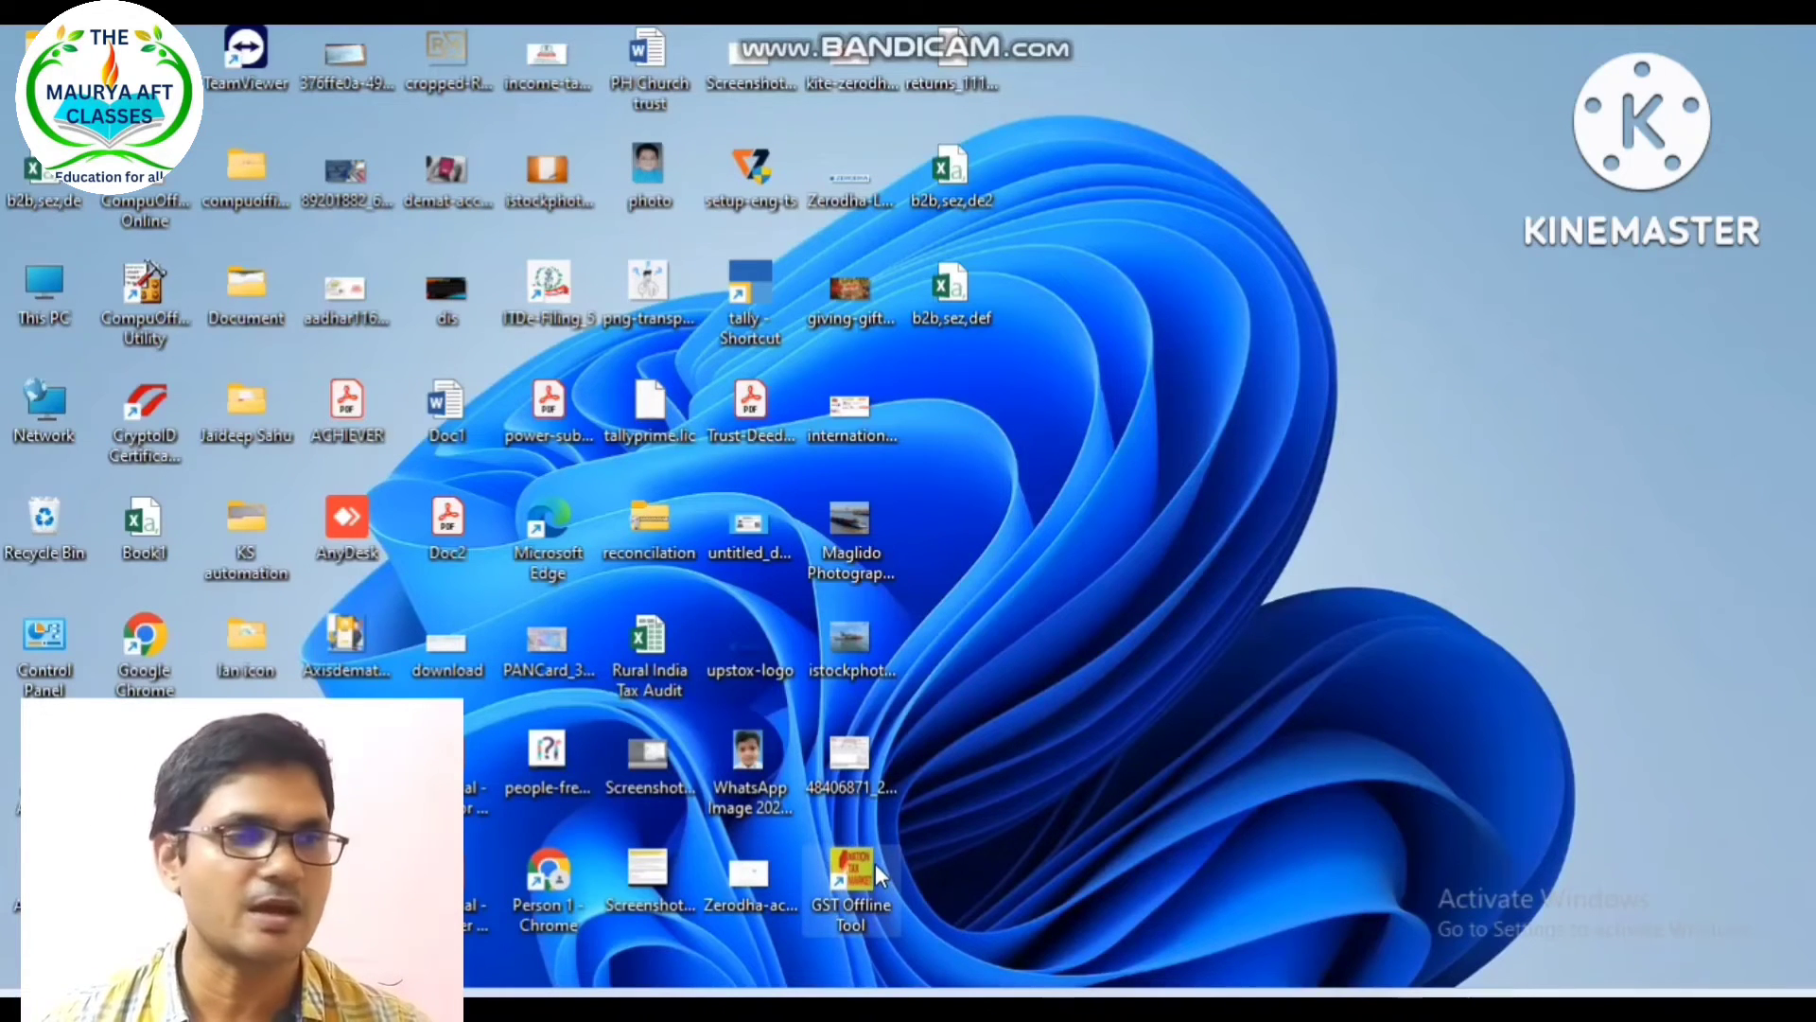
- Launch the GST Offline Tool and start a new upload of invoice and other data for a return
double_click(846, 871)
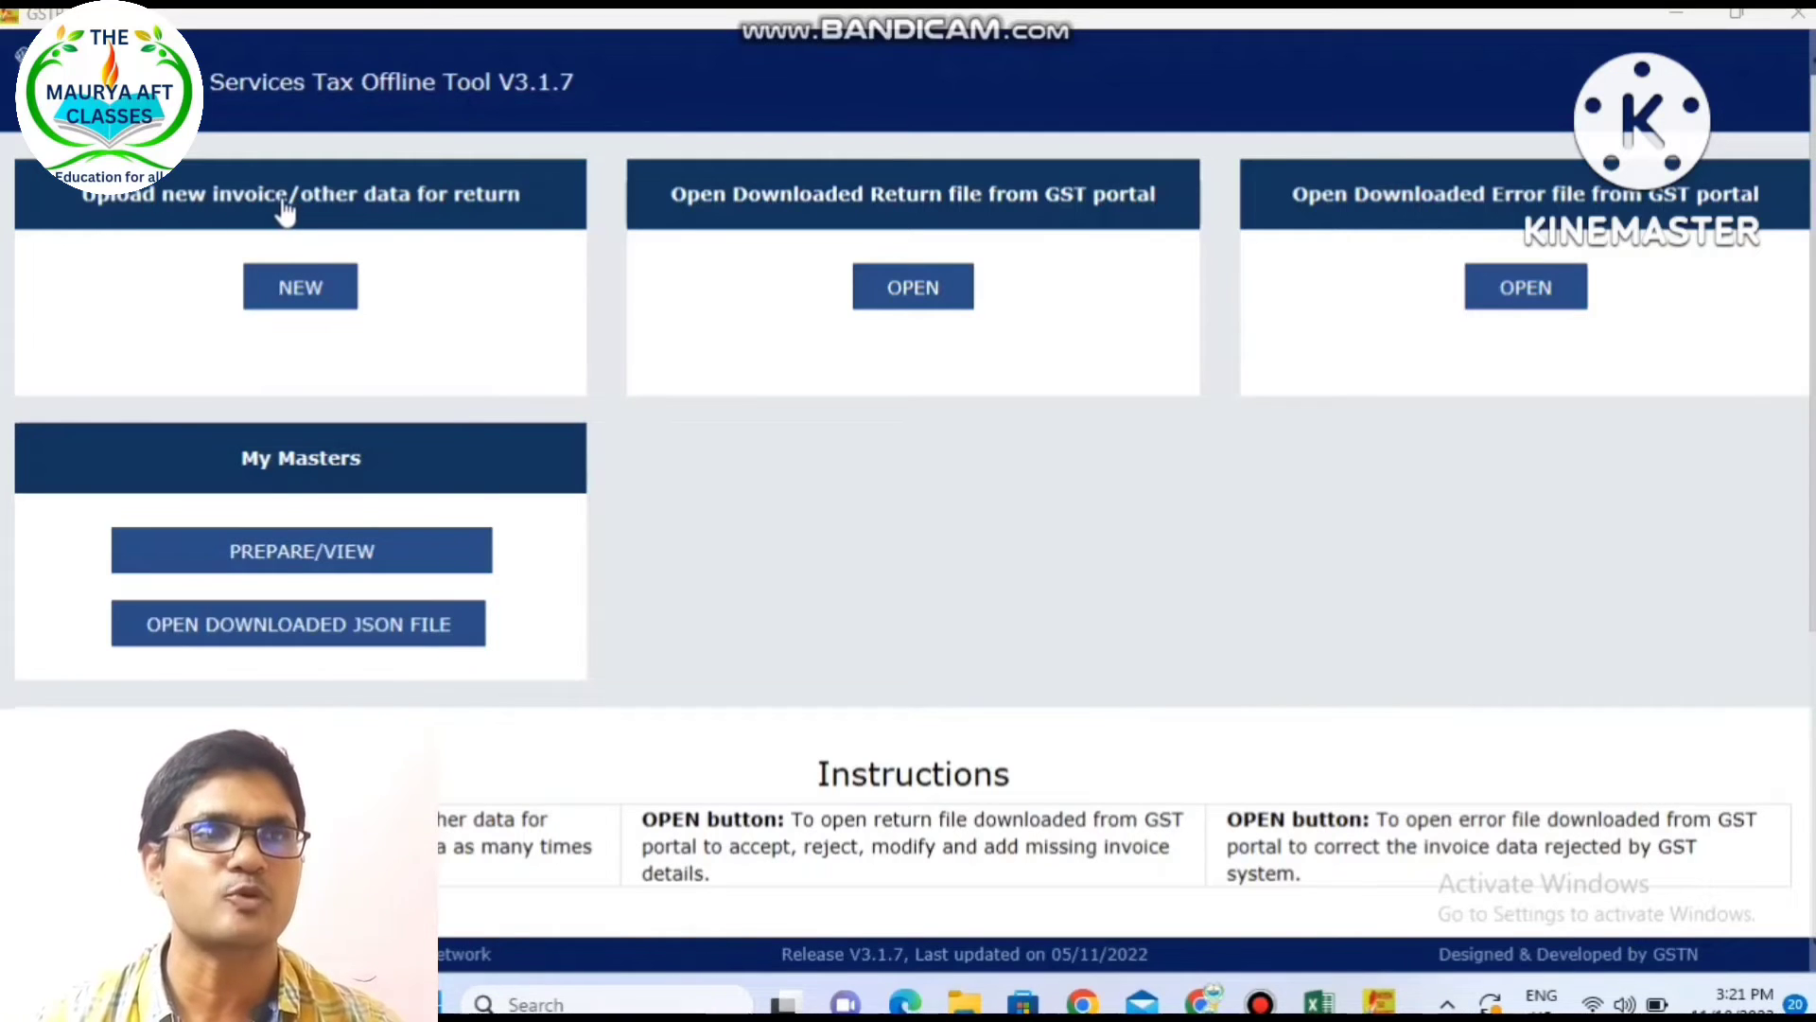
left_click(296, 286)
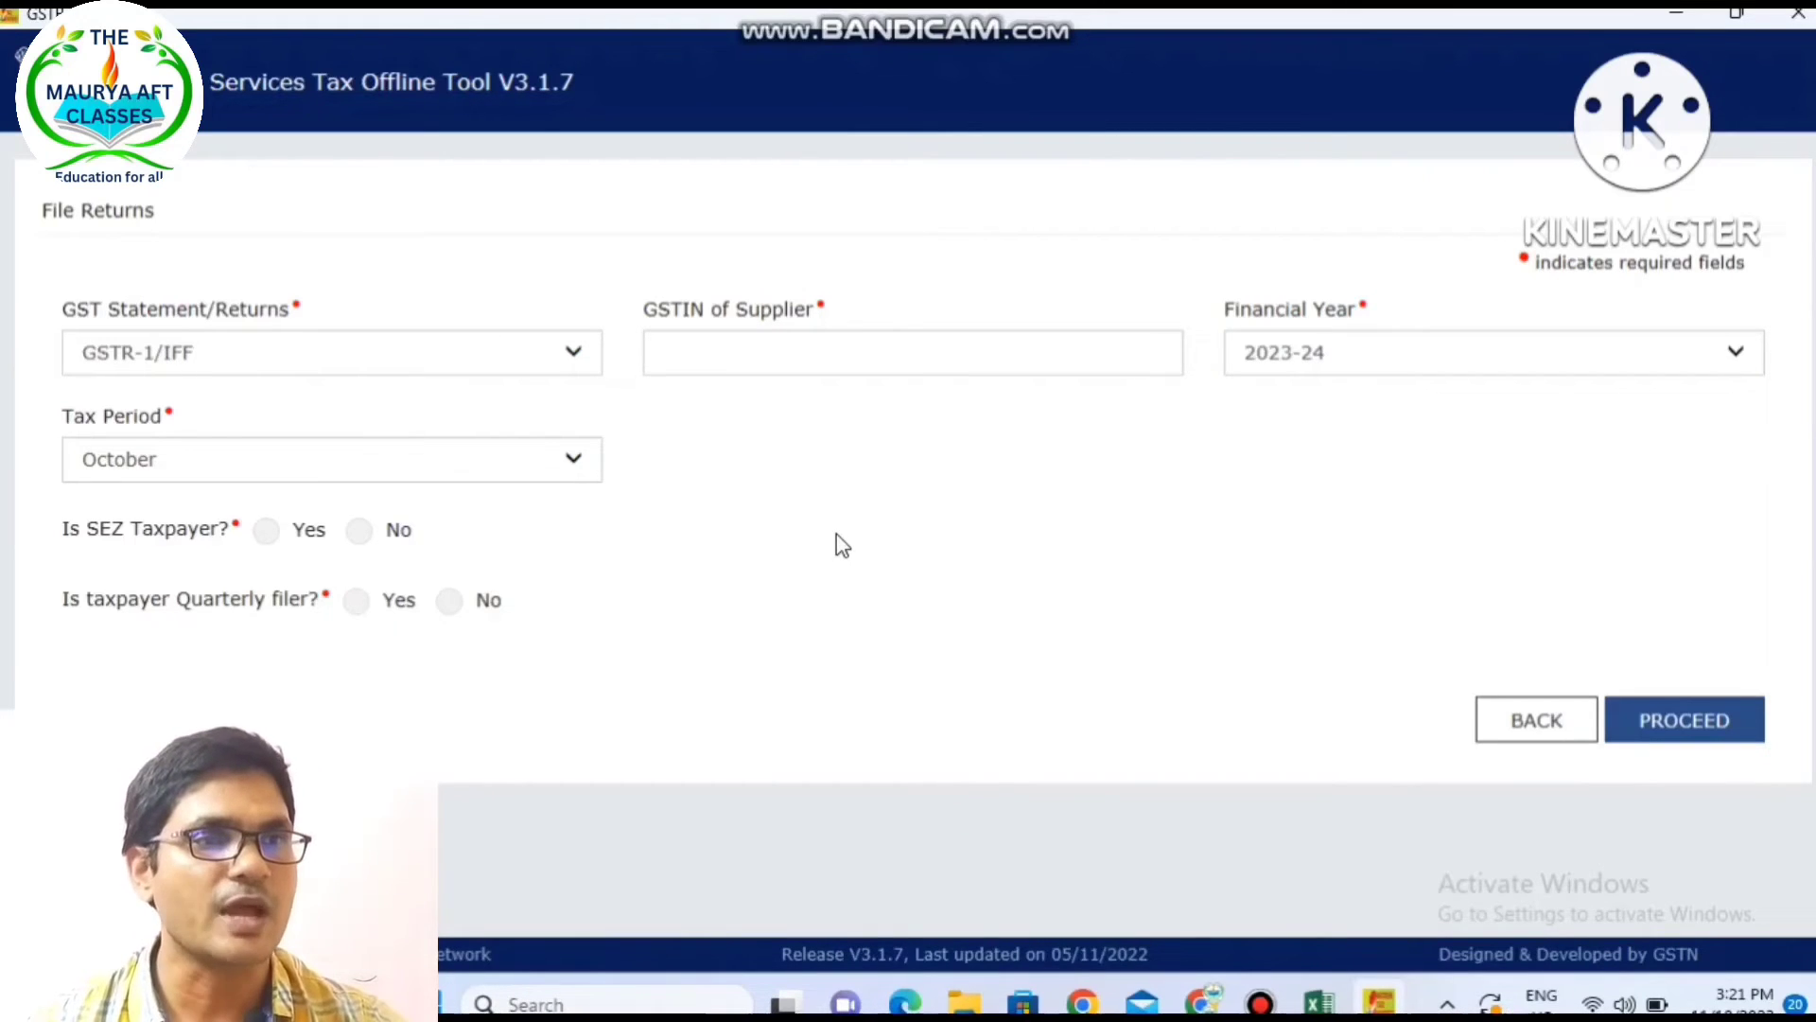
left_click(751, 341)
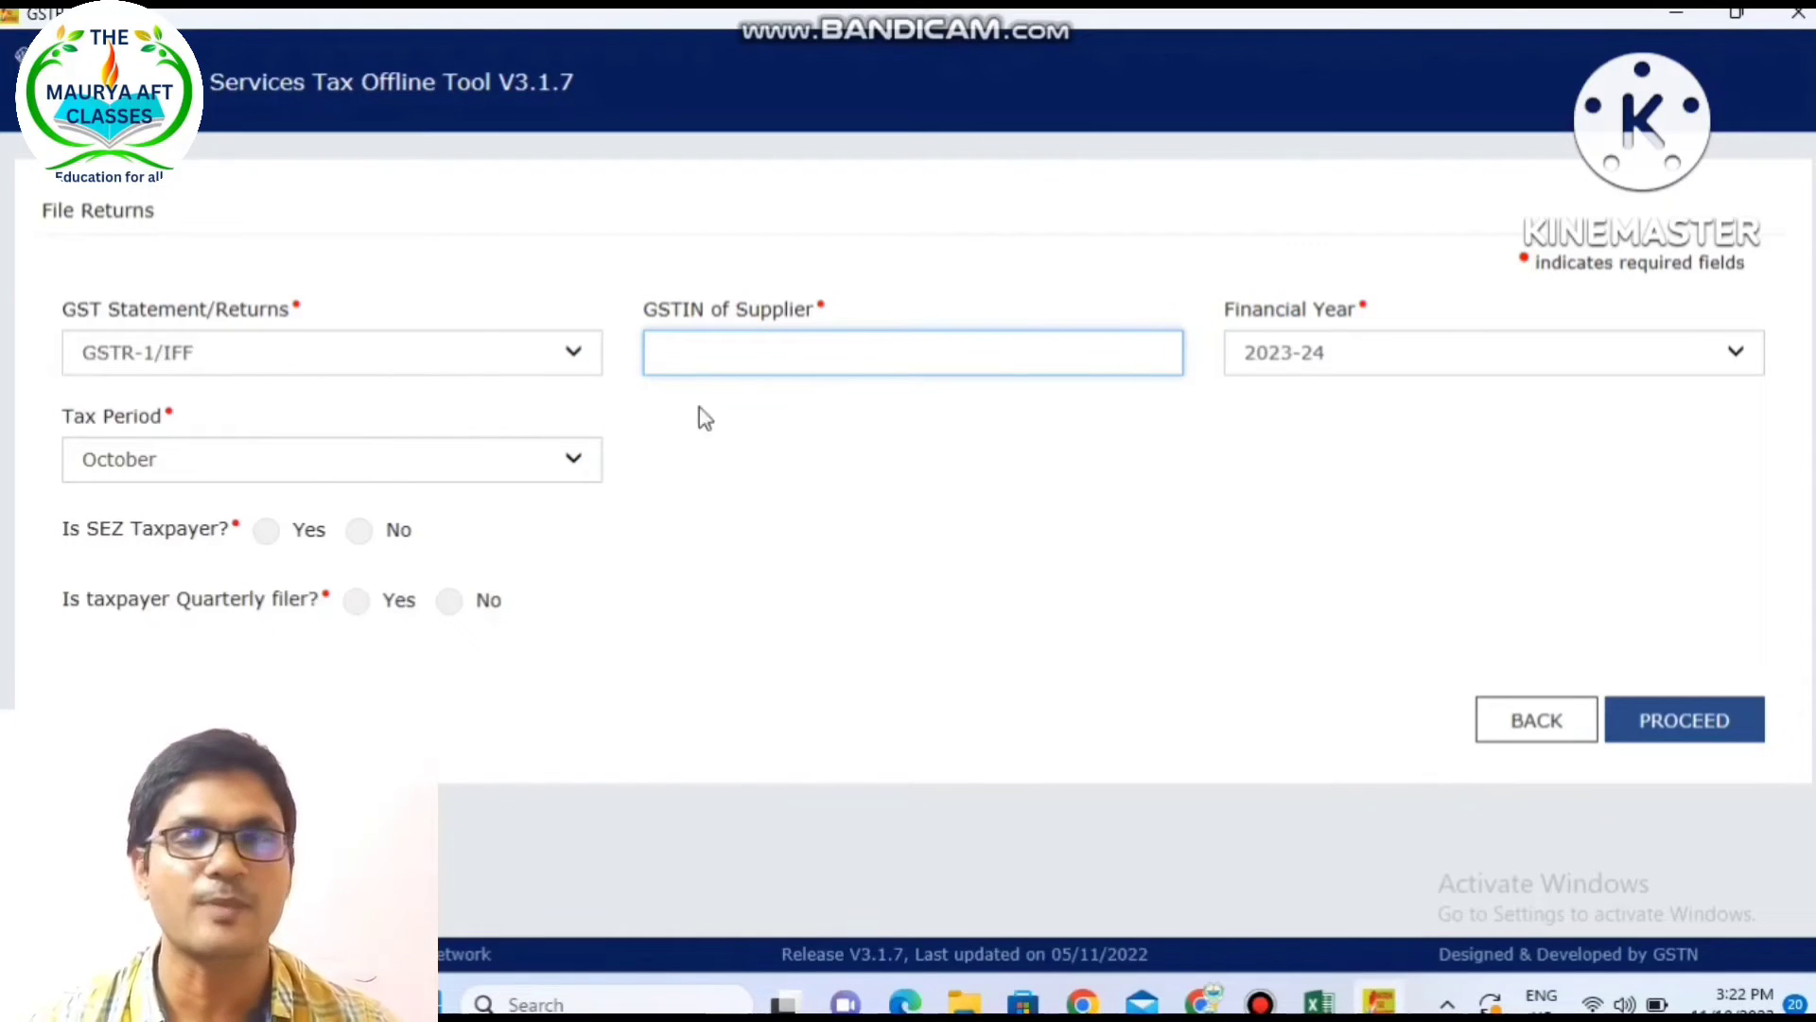
- Set the return's tax period to September, mark the supplier as not an SEZ taxpayer and as a quarterly filer
left_click(298, 469)
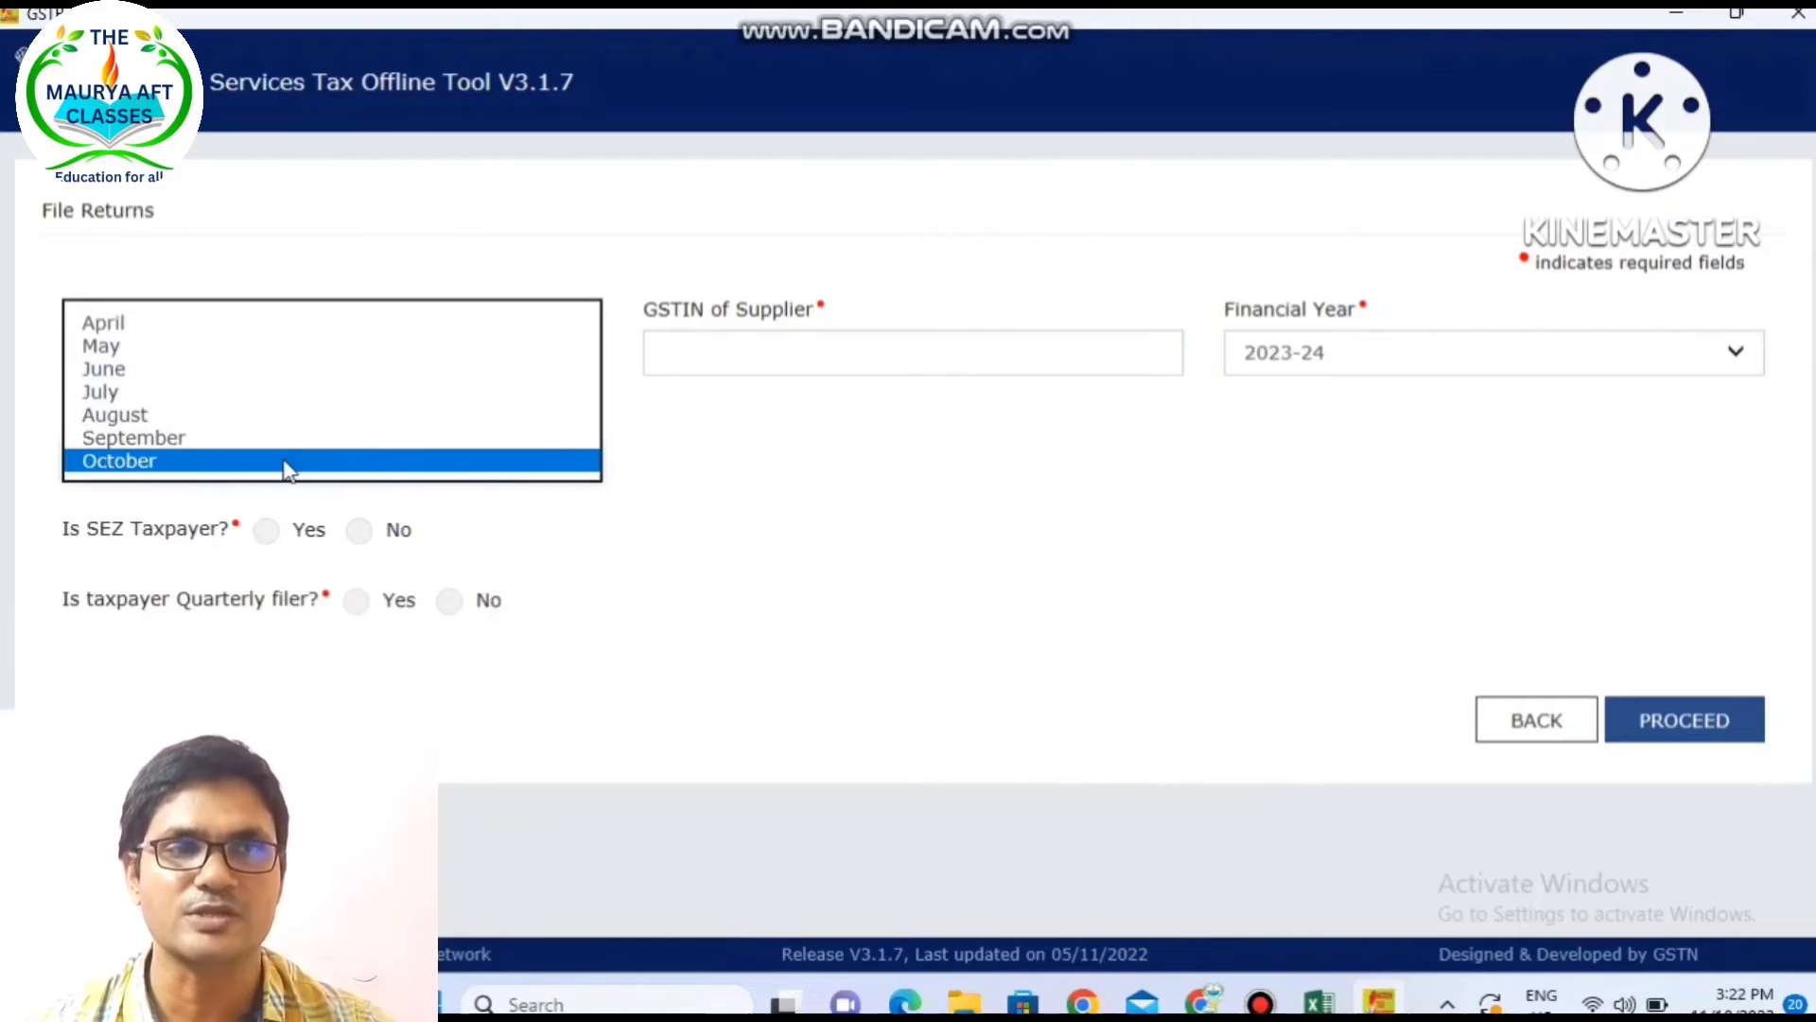
left_click(217, 440)
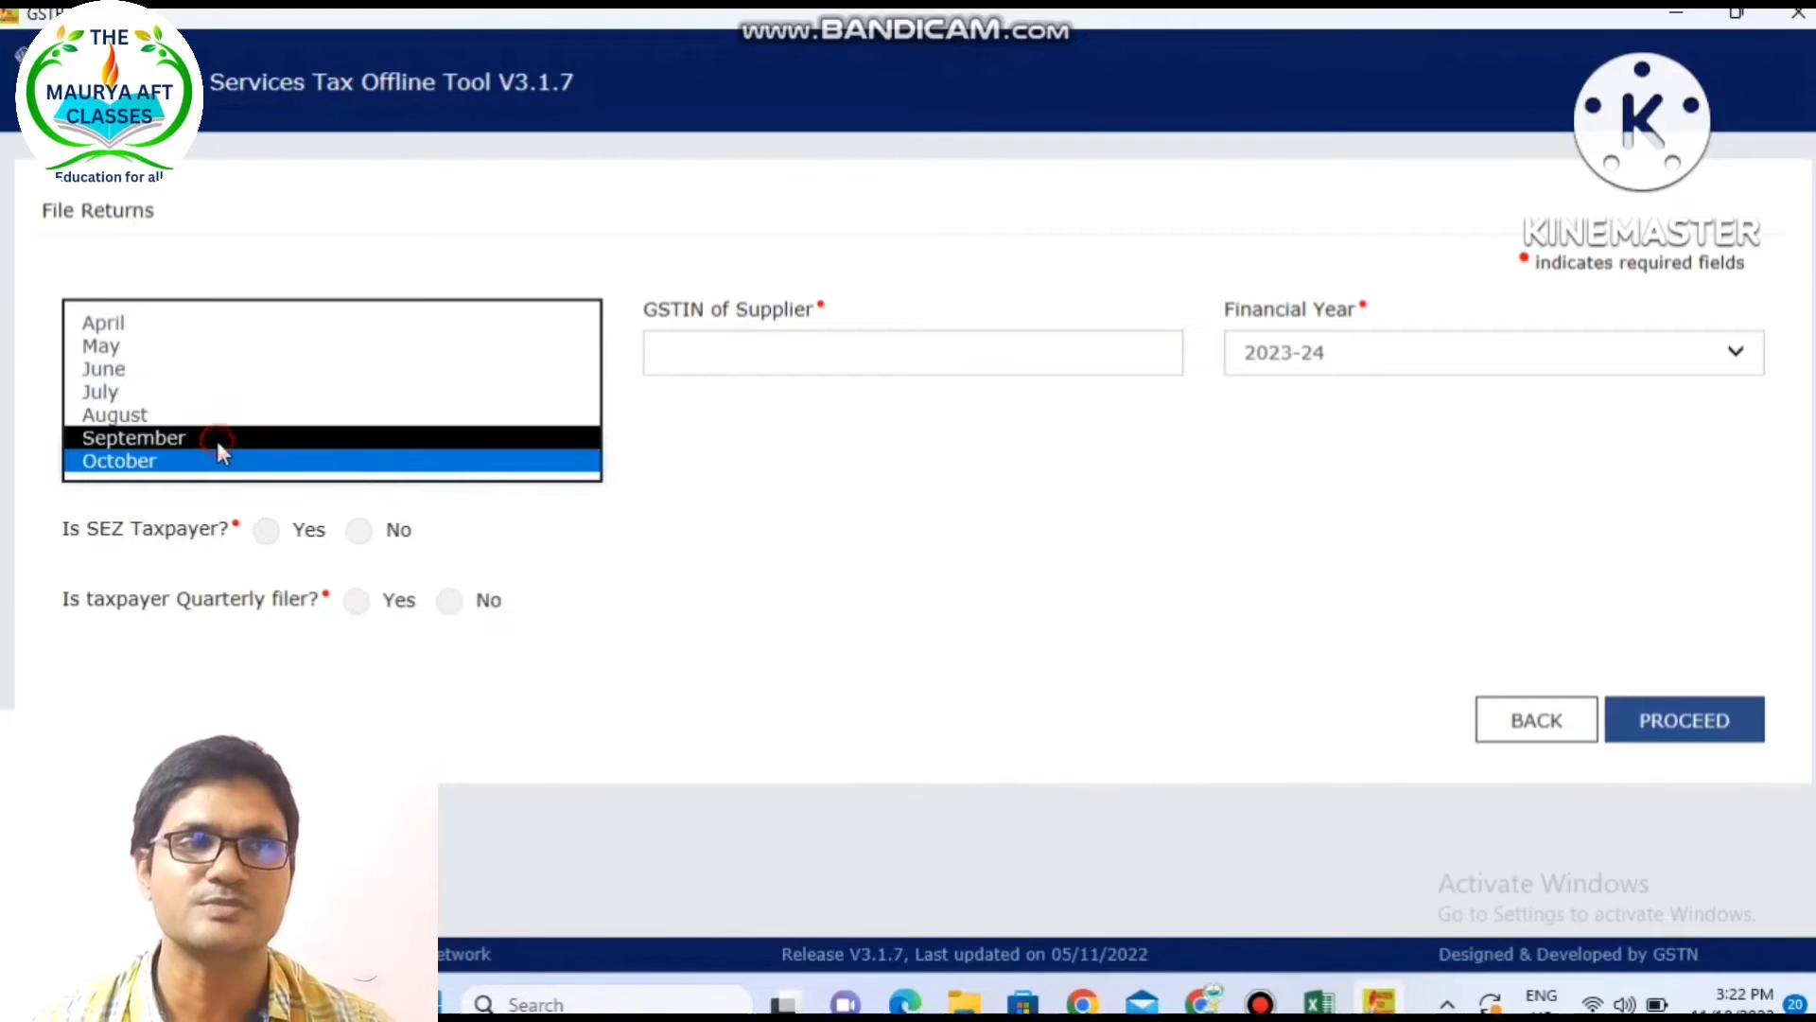
left_click(664, 490)
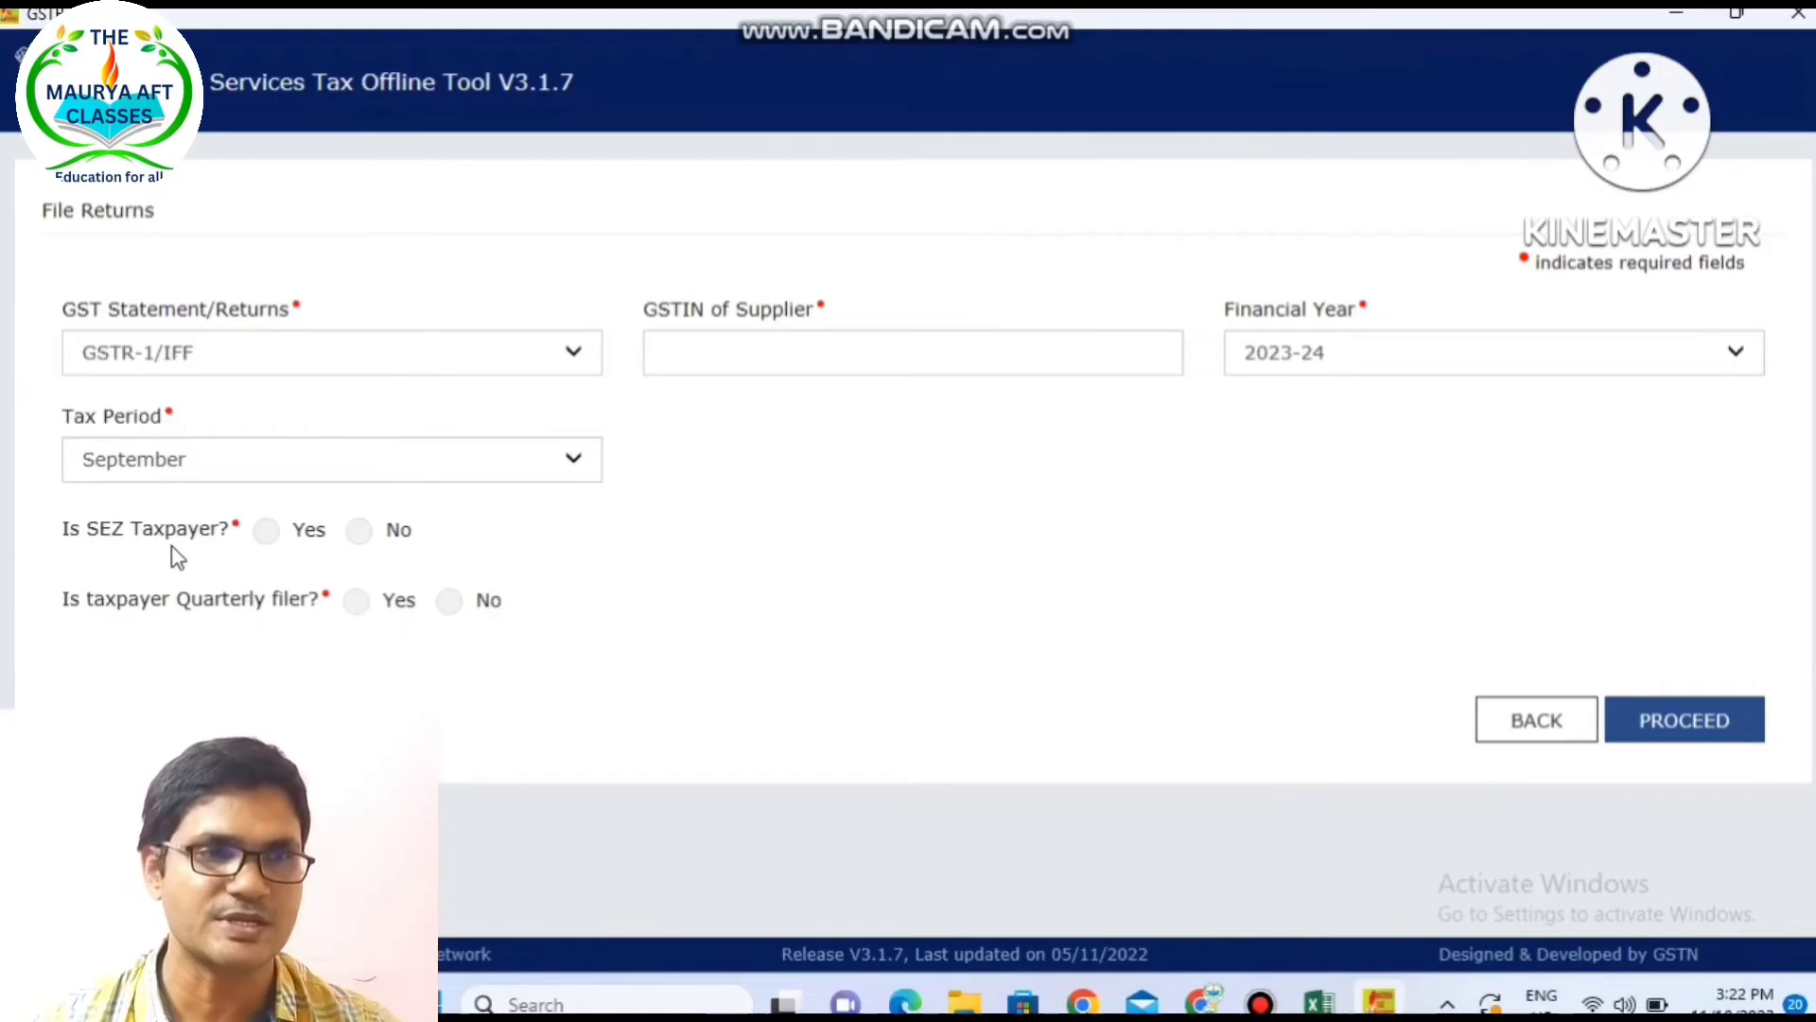
left_click(360, 532)
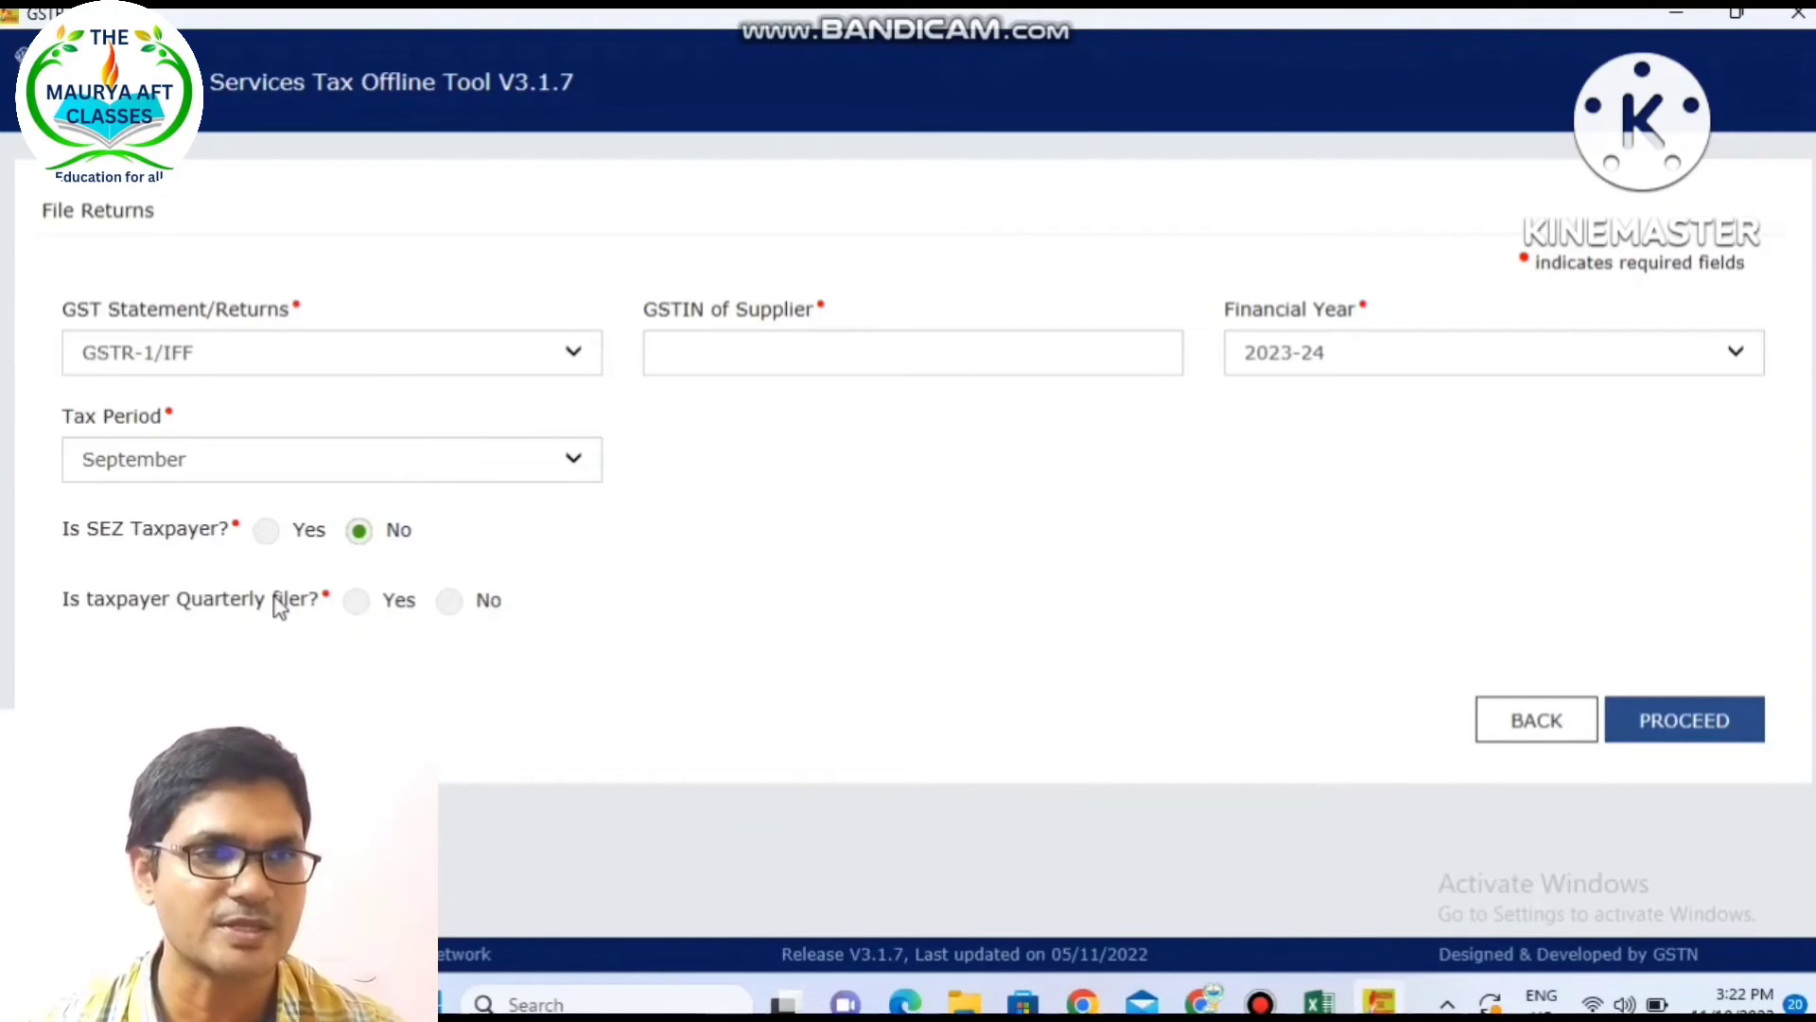
left_click(357, 603)
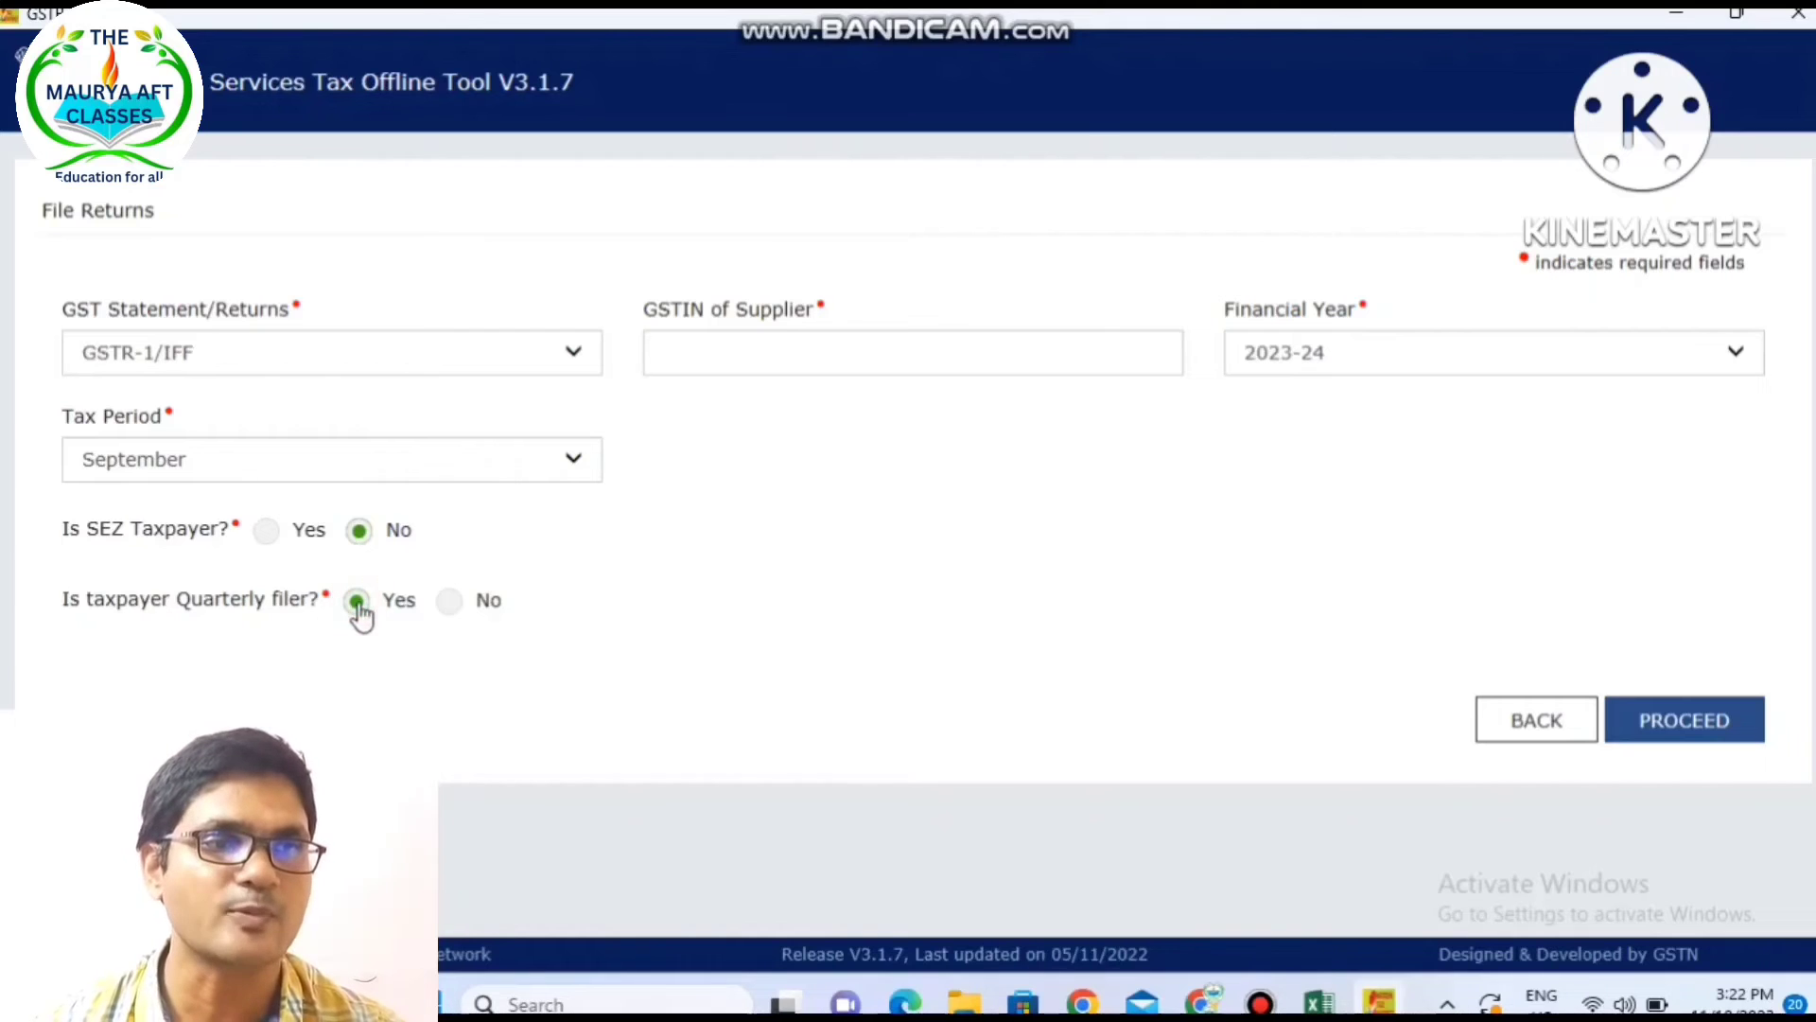
left_click(448, 602)
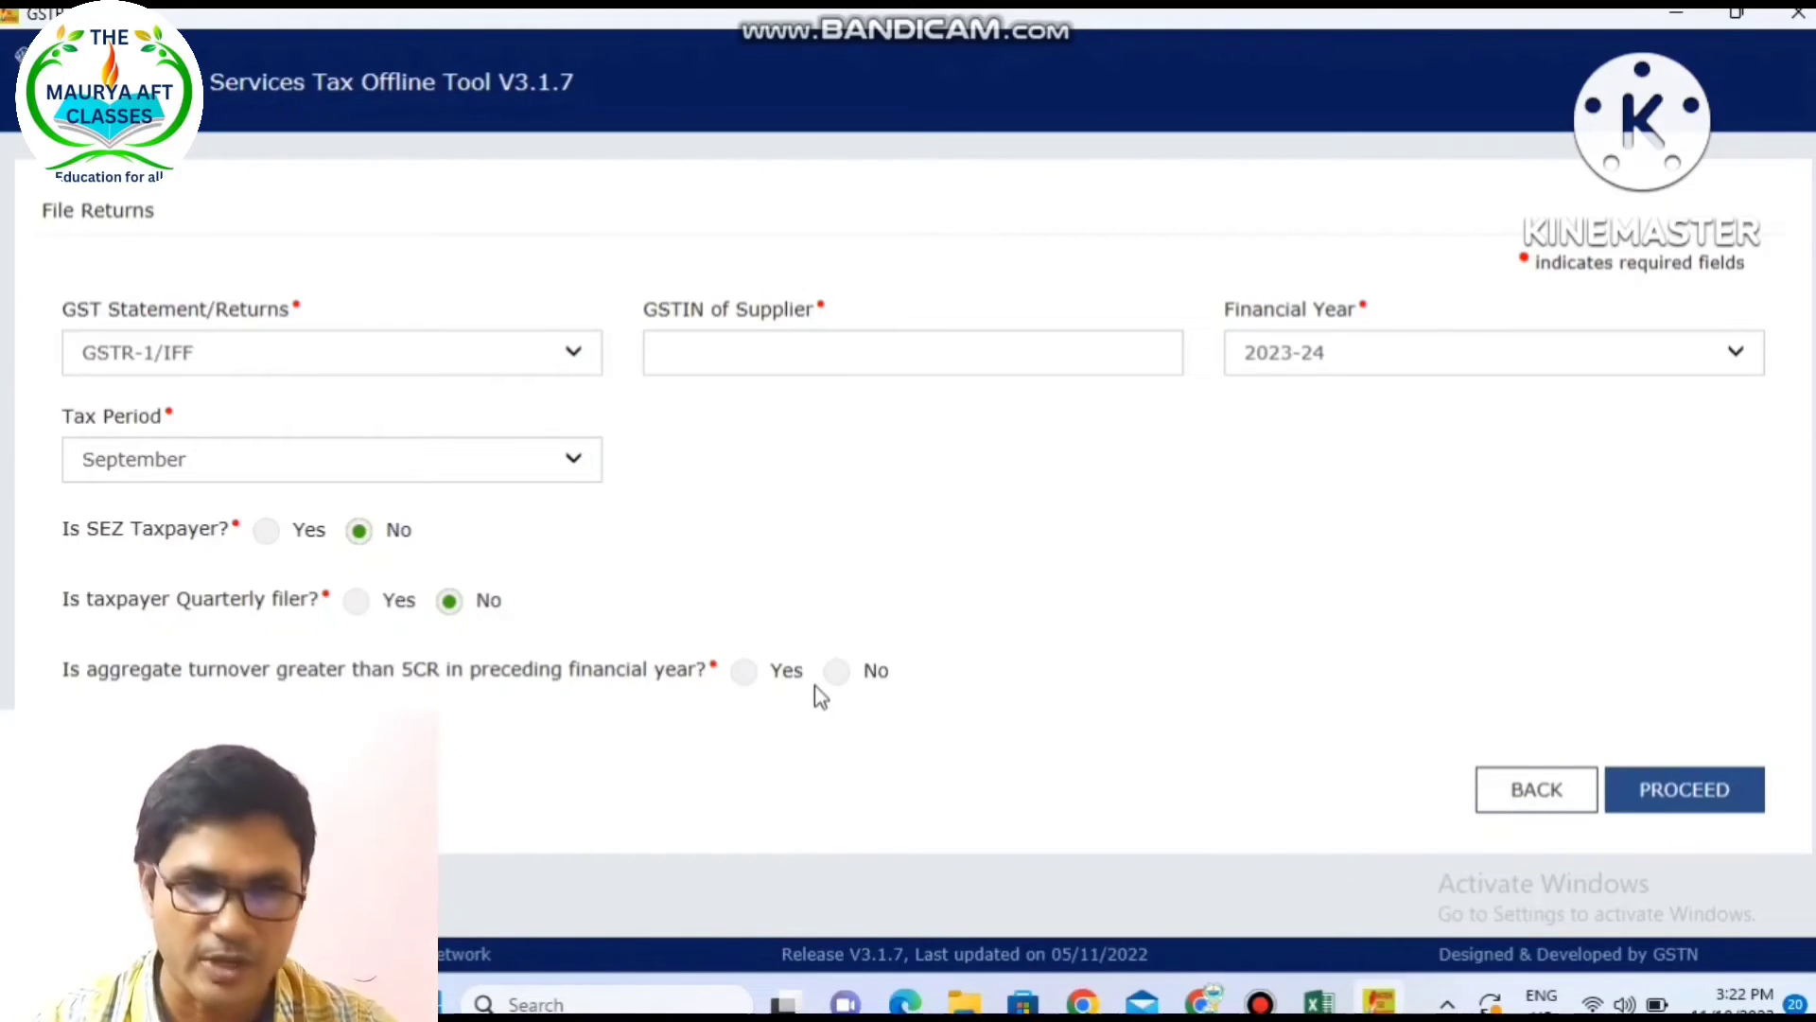
left_click(357, 602)
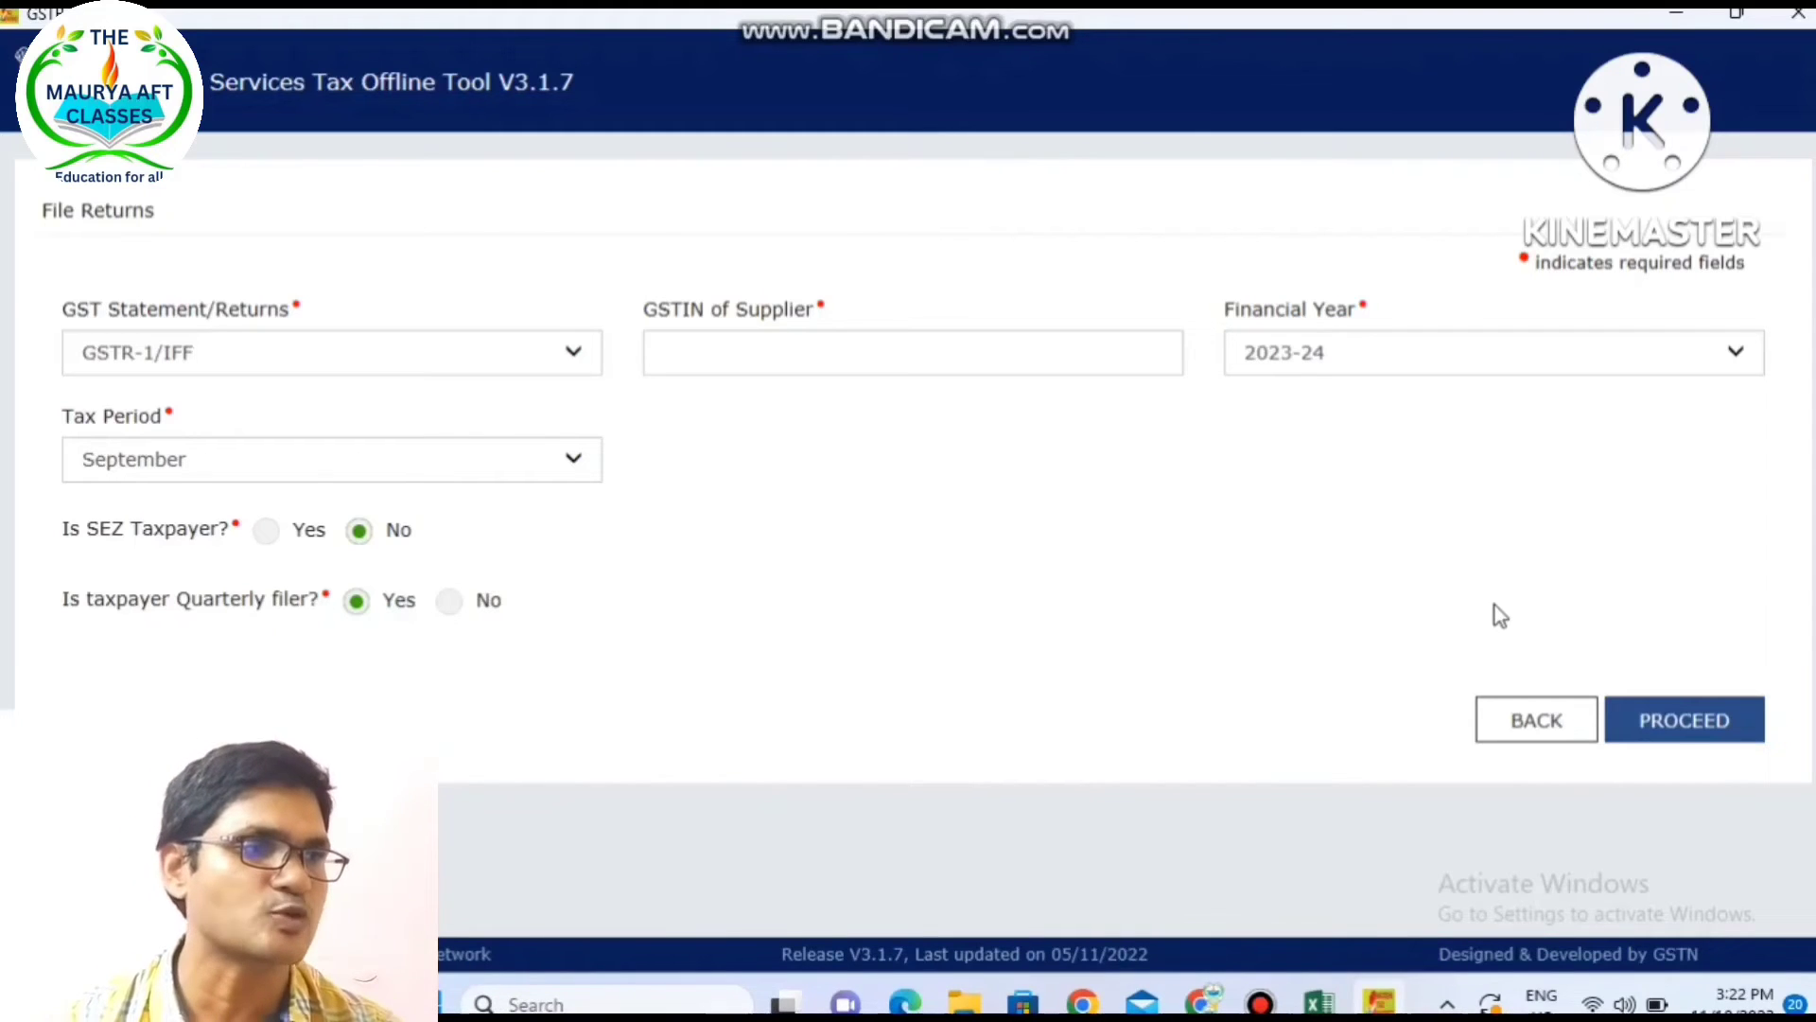
- Enter the supplier's GSTIN, proceed with the GSTR-1/IFF return and confirm its details
left_click(1684, 724)
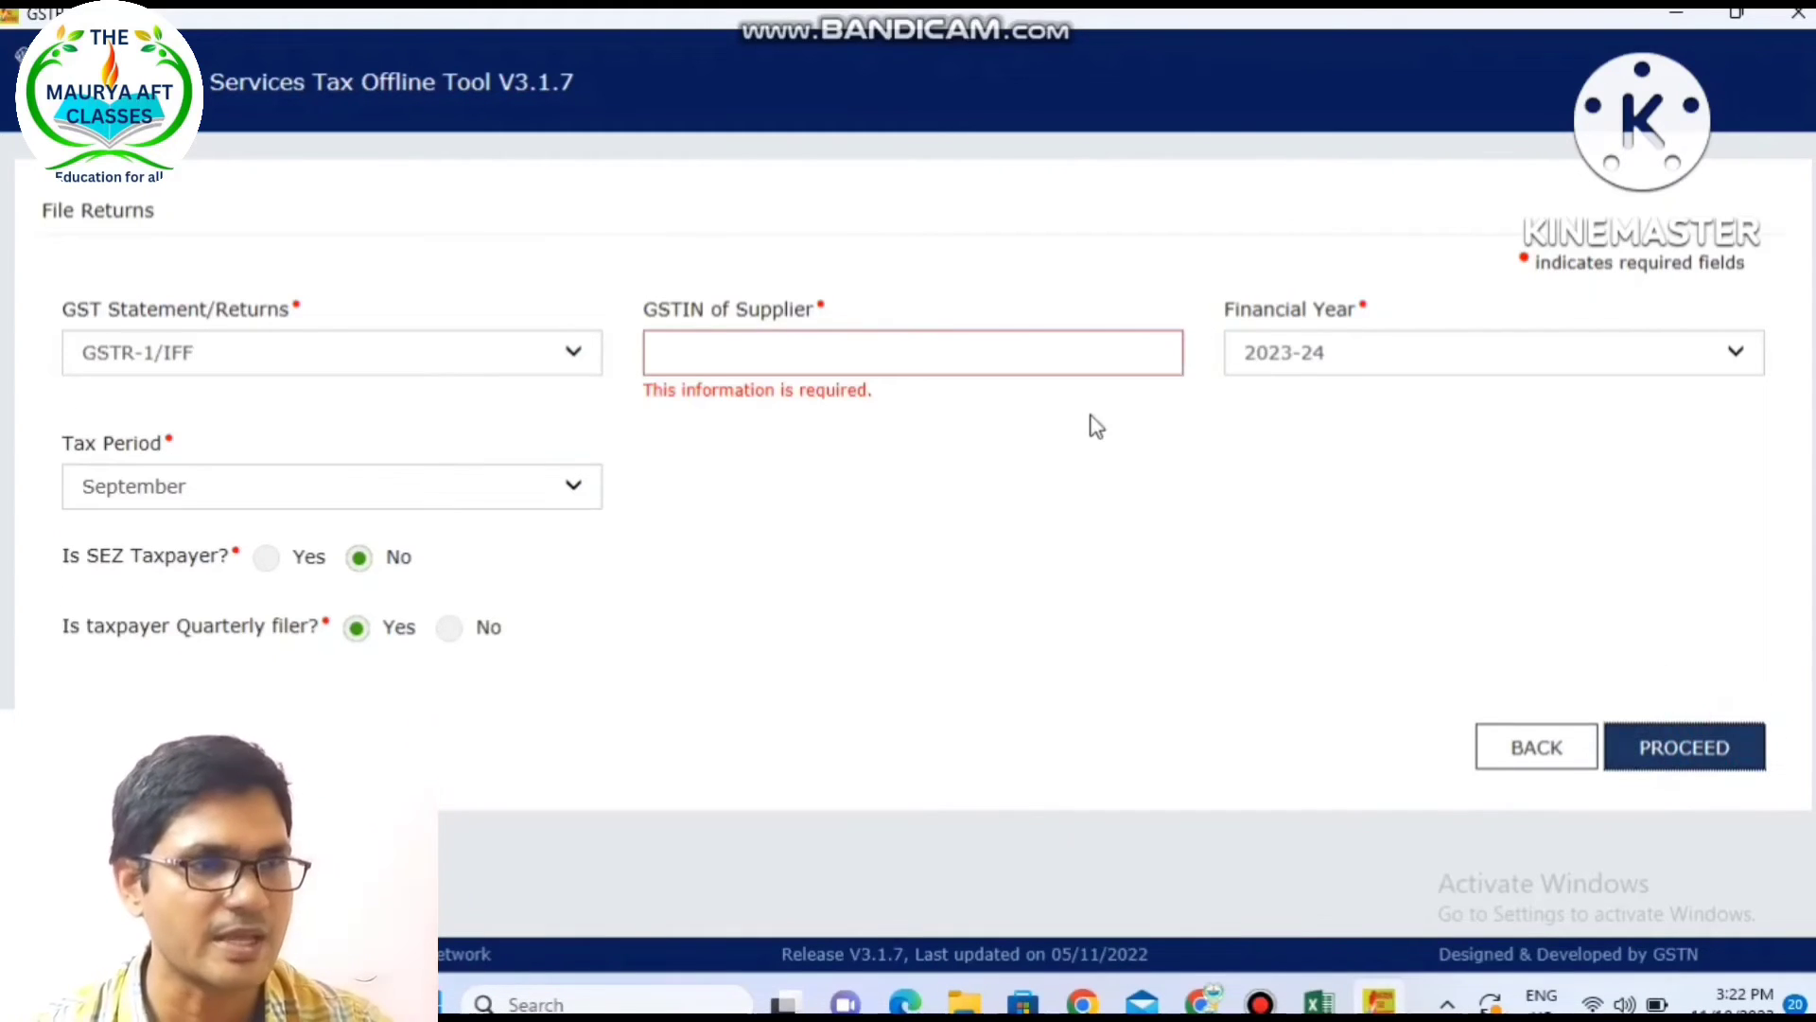
left_click(928, 355)
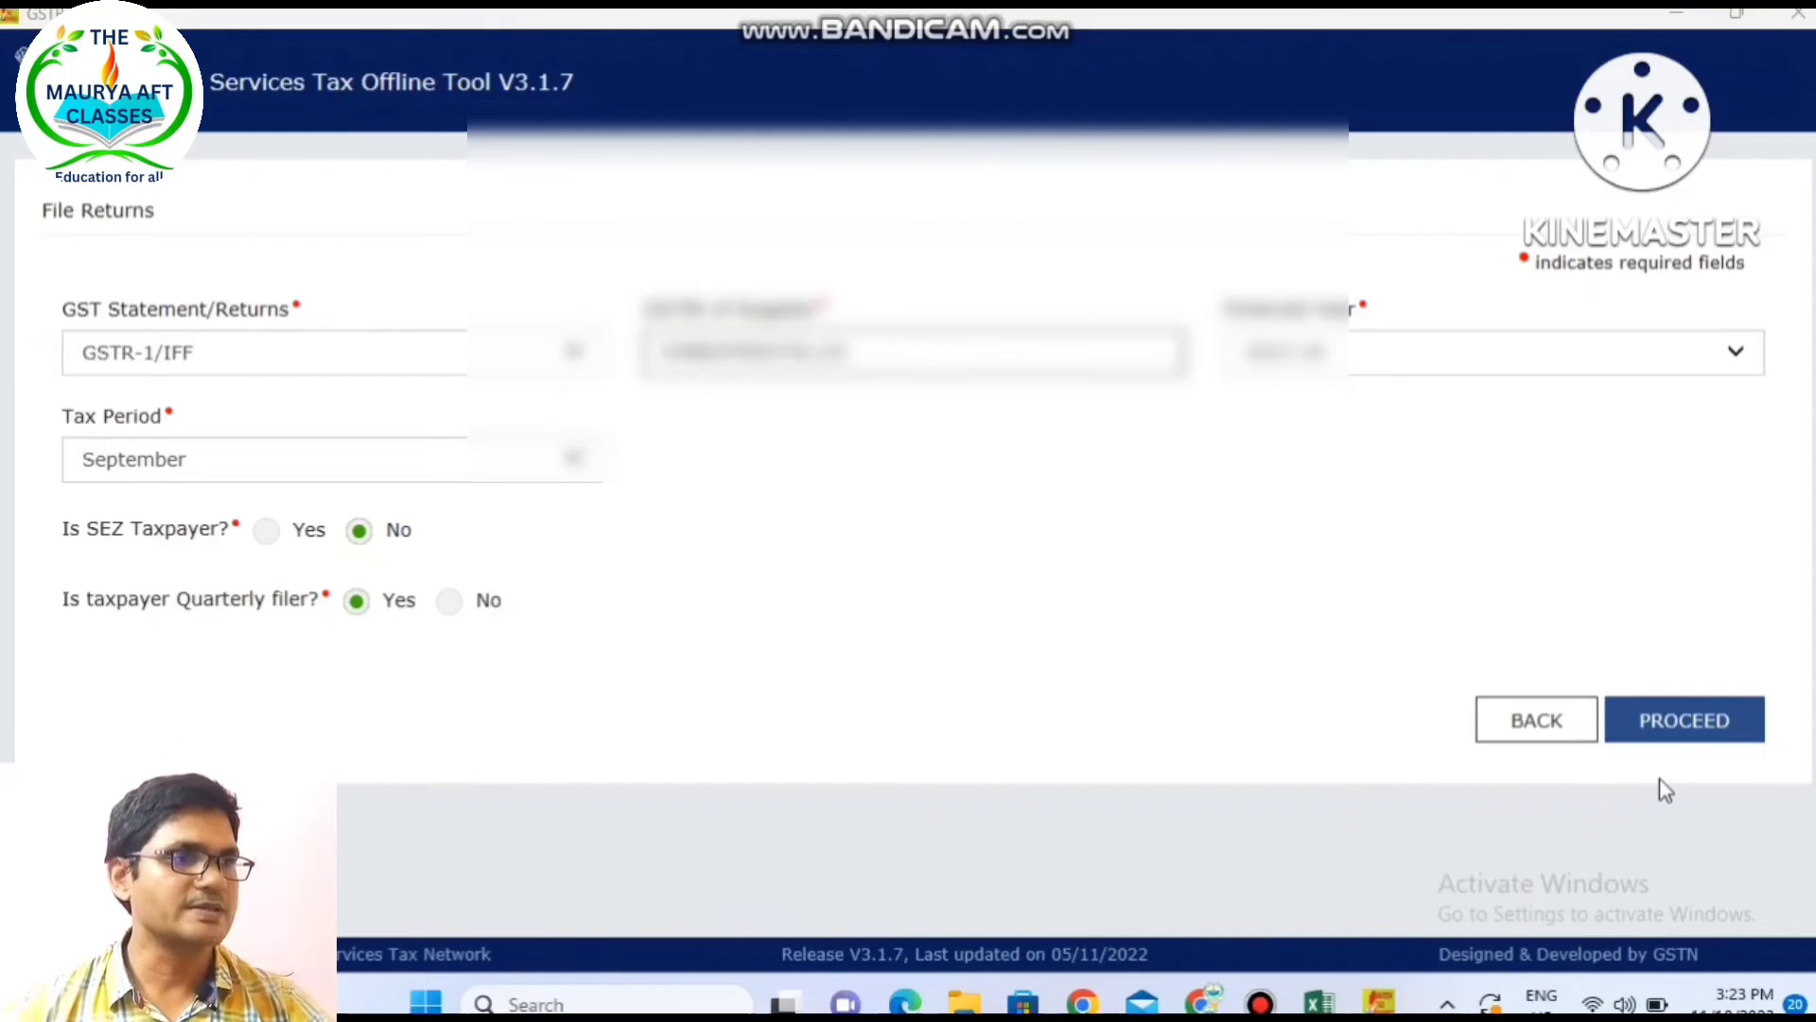
left_click(1678, 715)
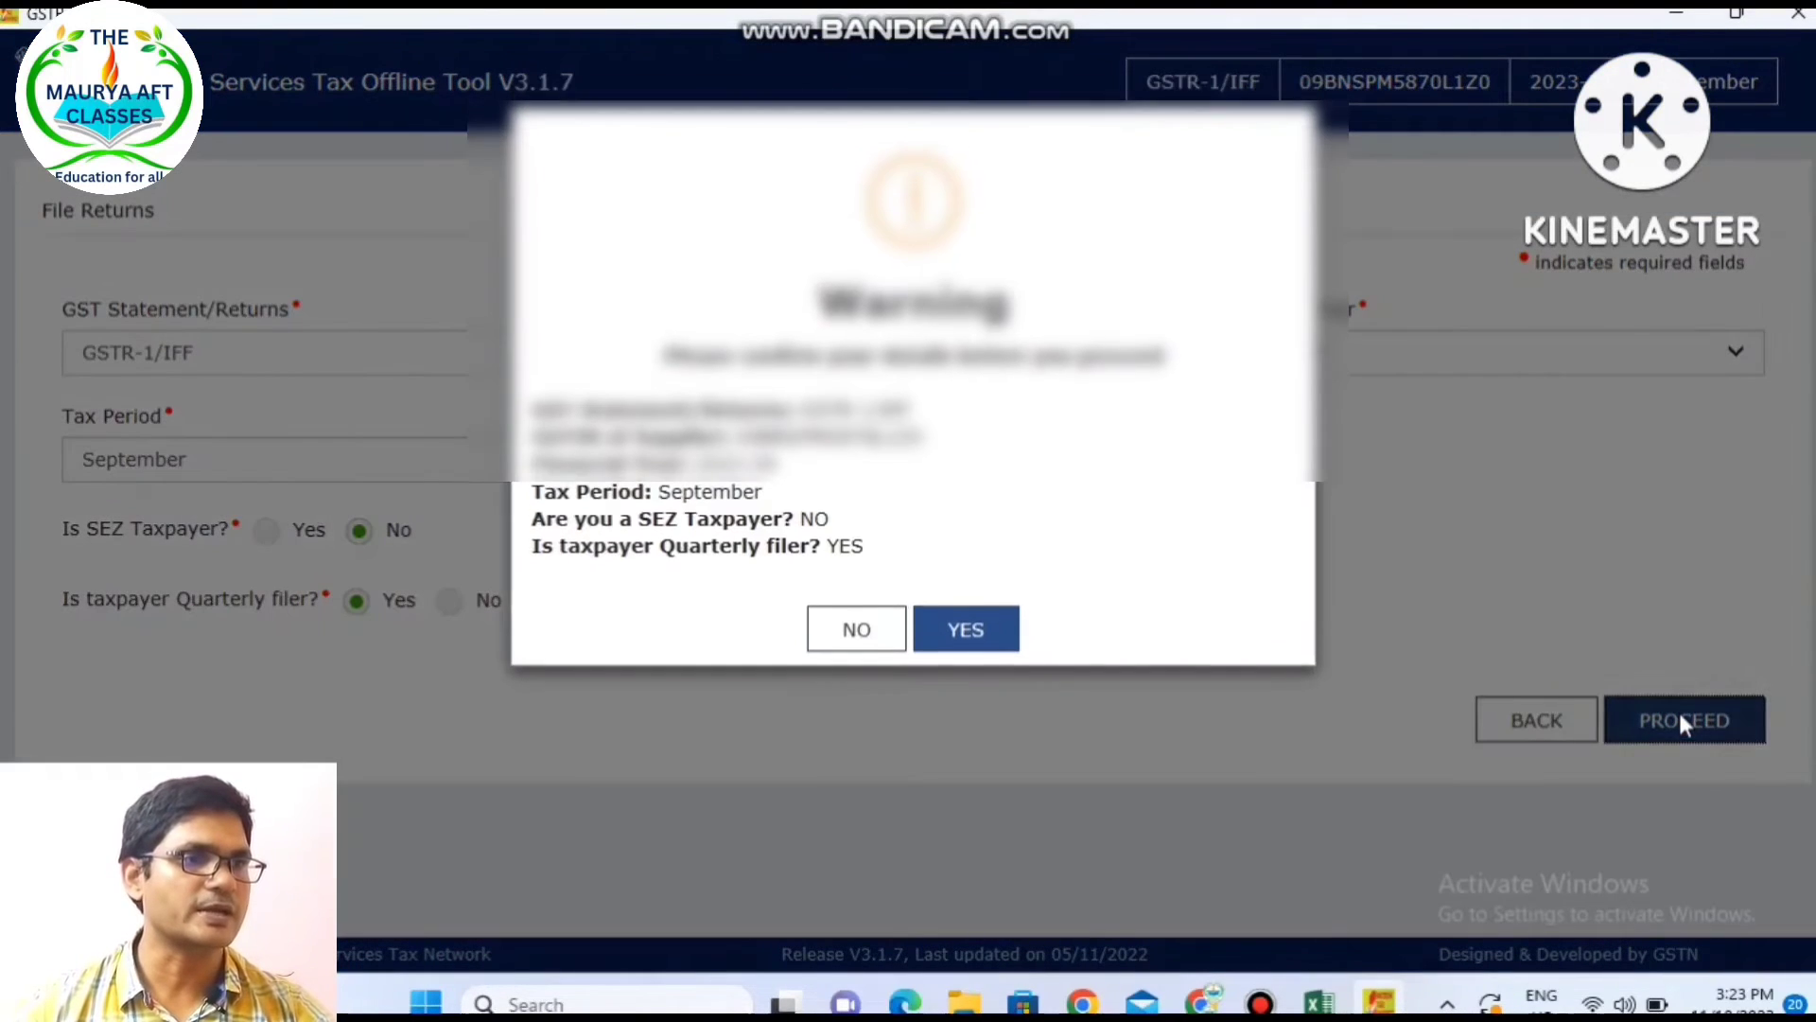
left_click(972, 636)
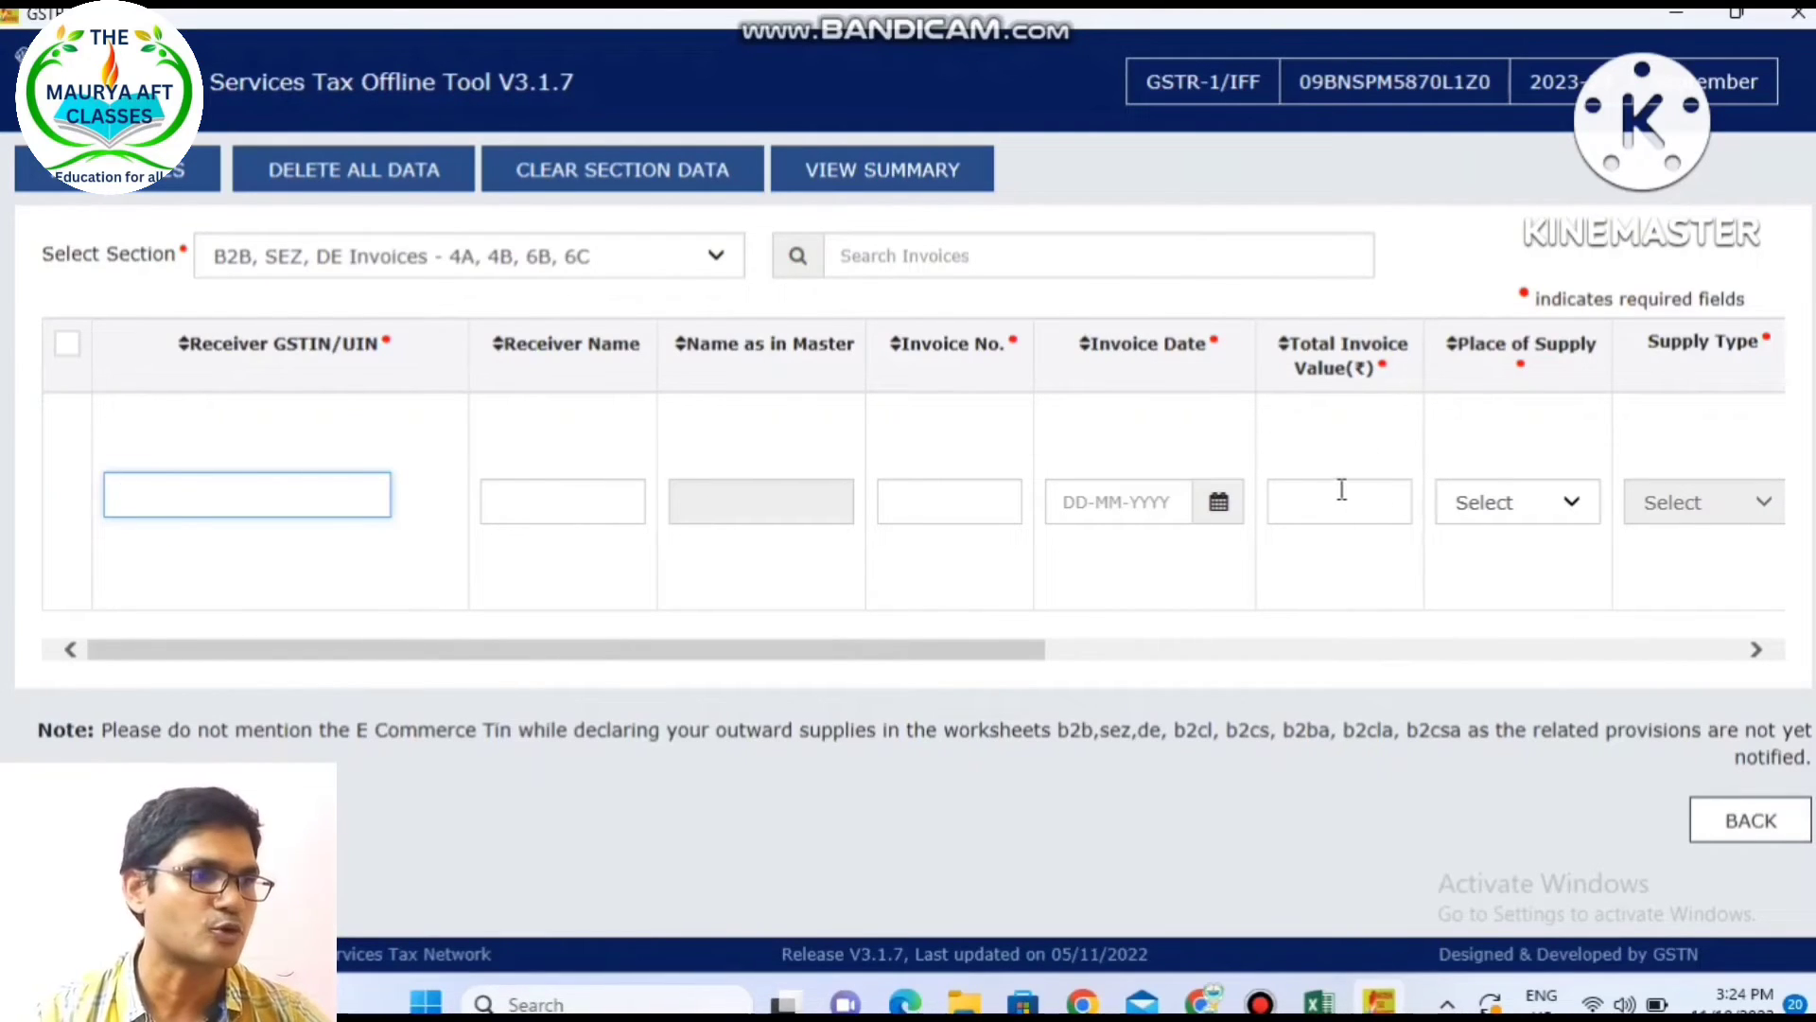
- Examine the invoice entry fields of the B2B, SEZ, DE Invoices section, including the place of supply and applicable tax rate options
left_click(1755, 650)
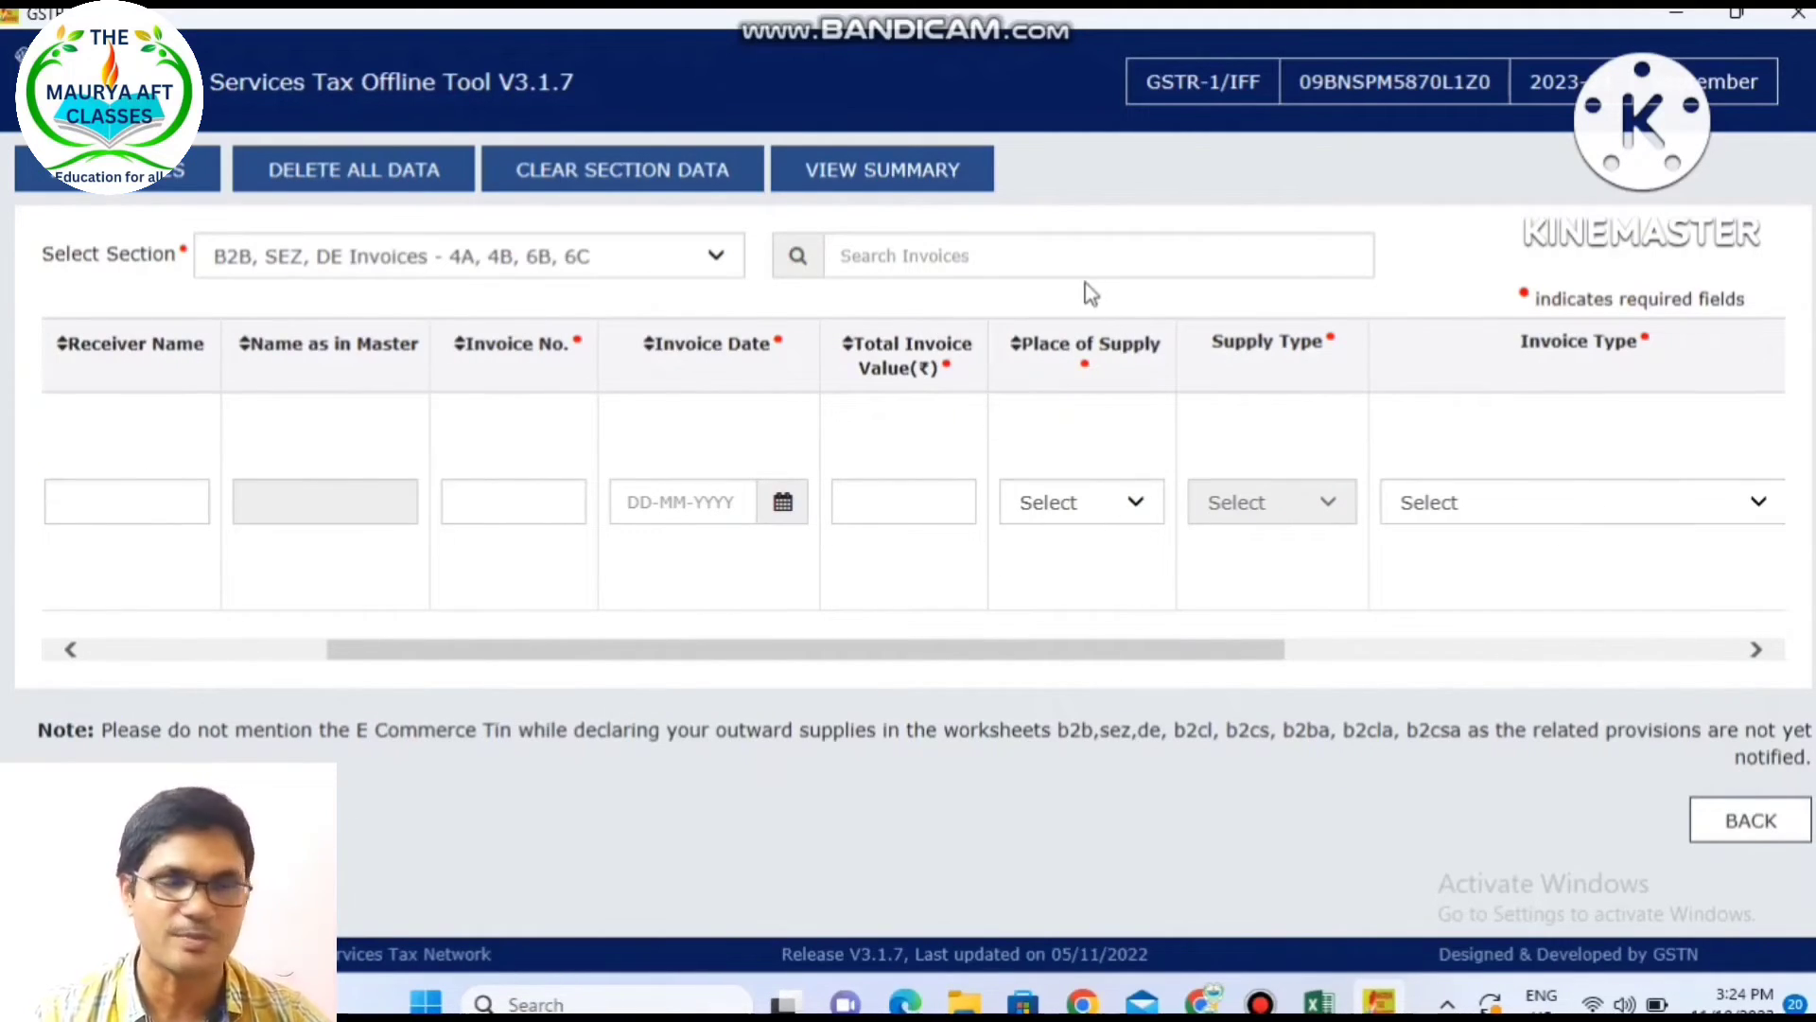
left_click(1130, 497)
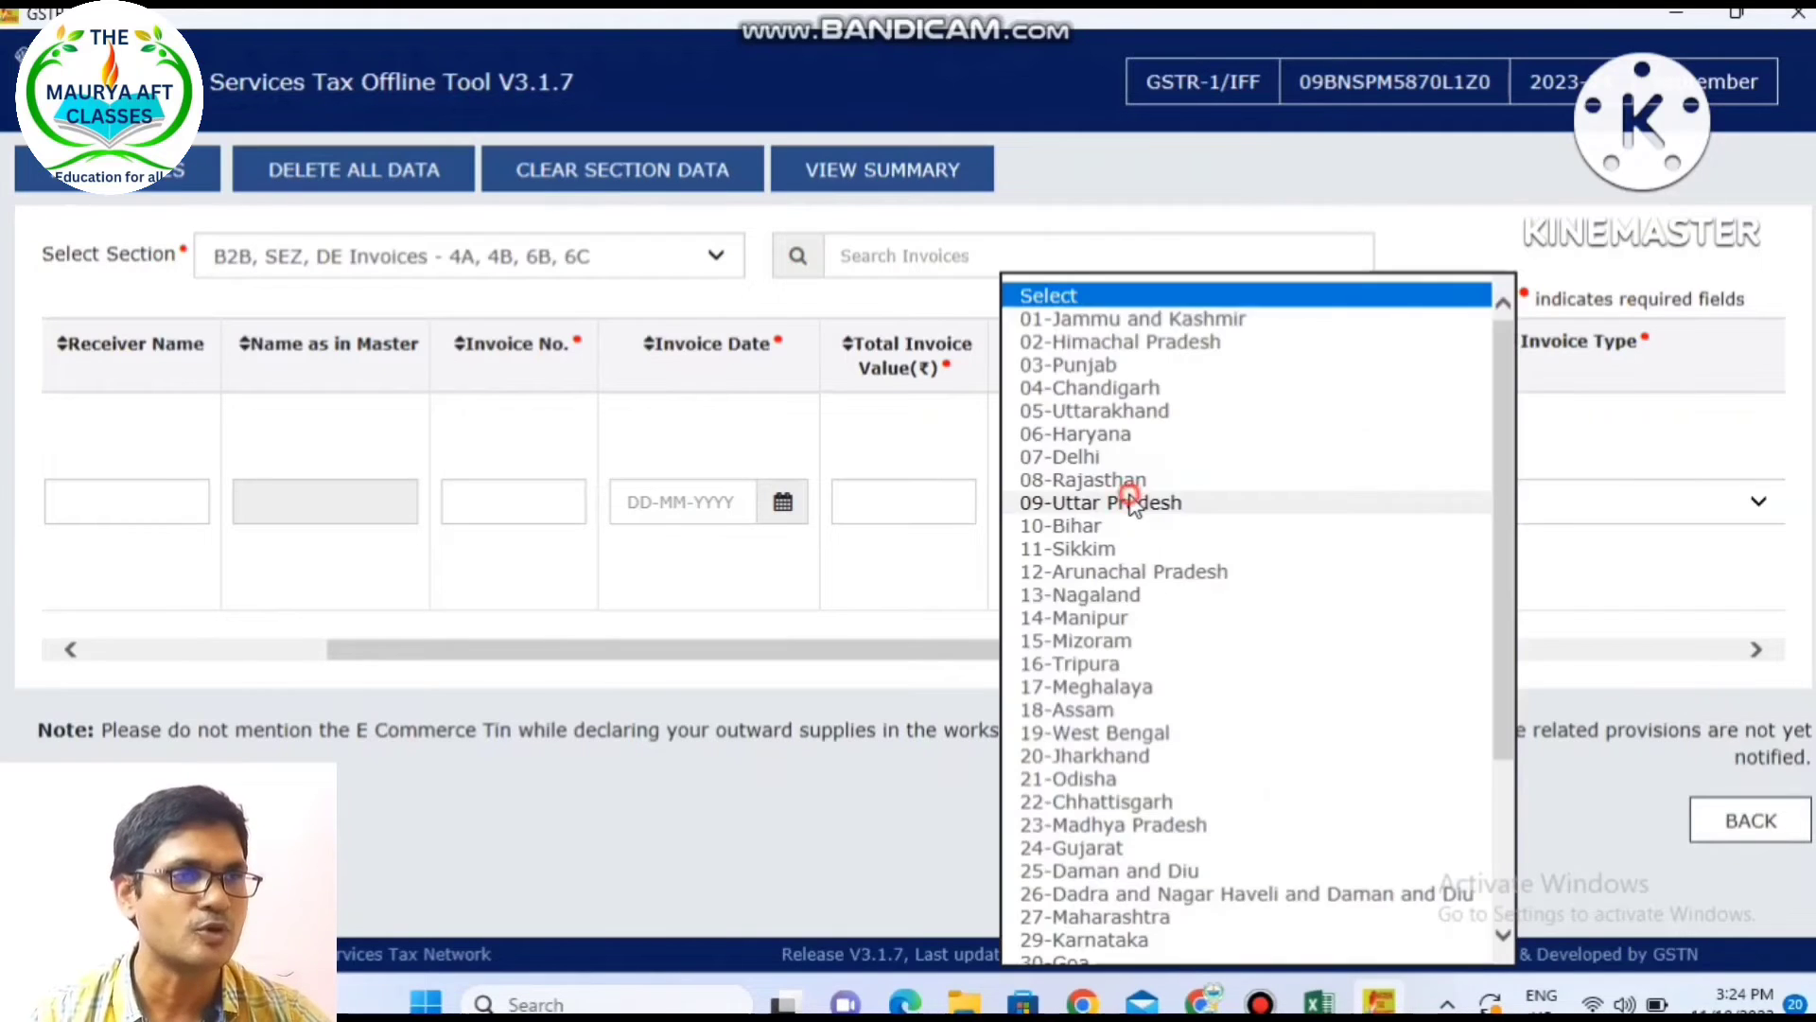
left_click(929, 573)
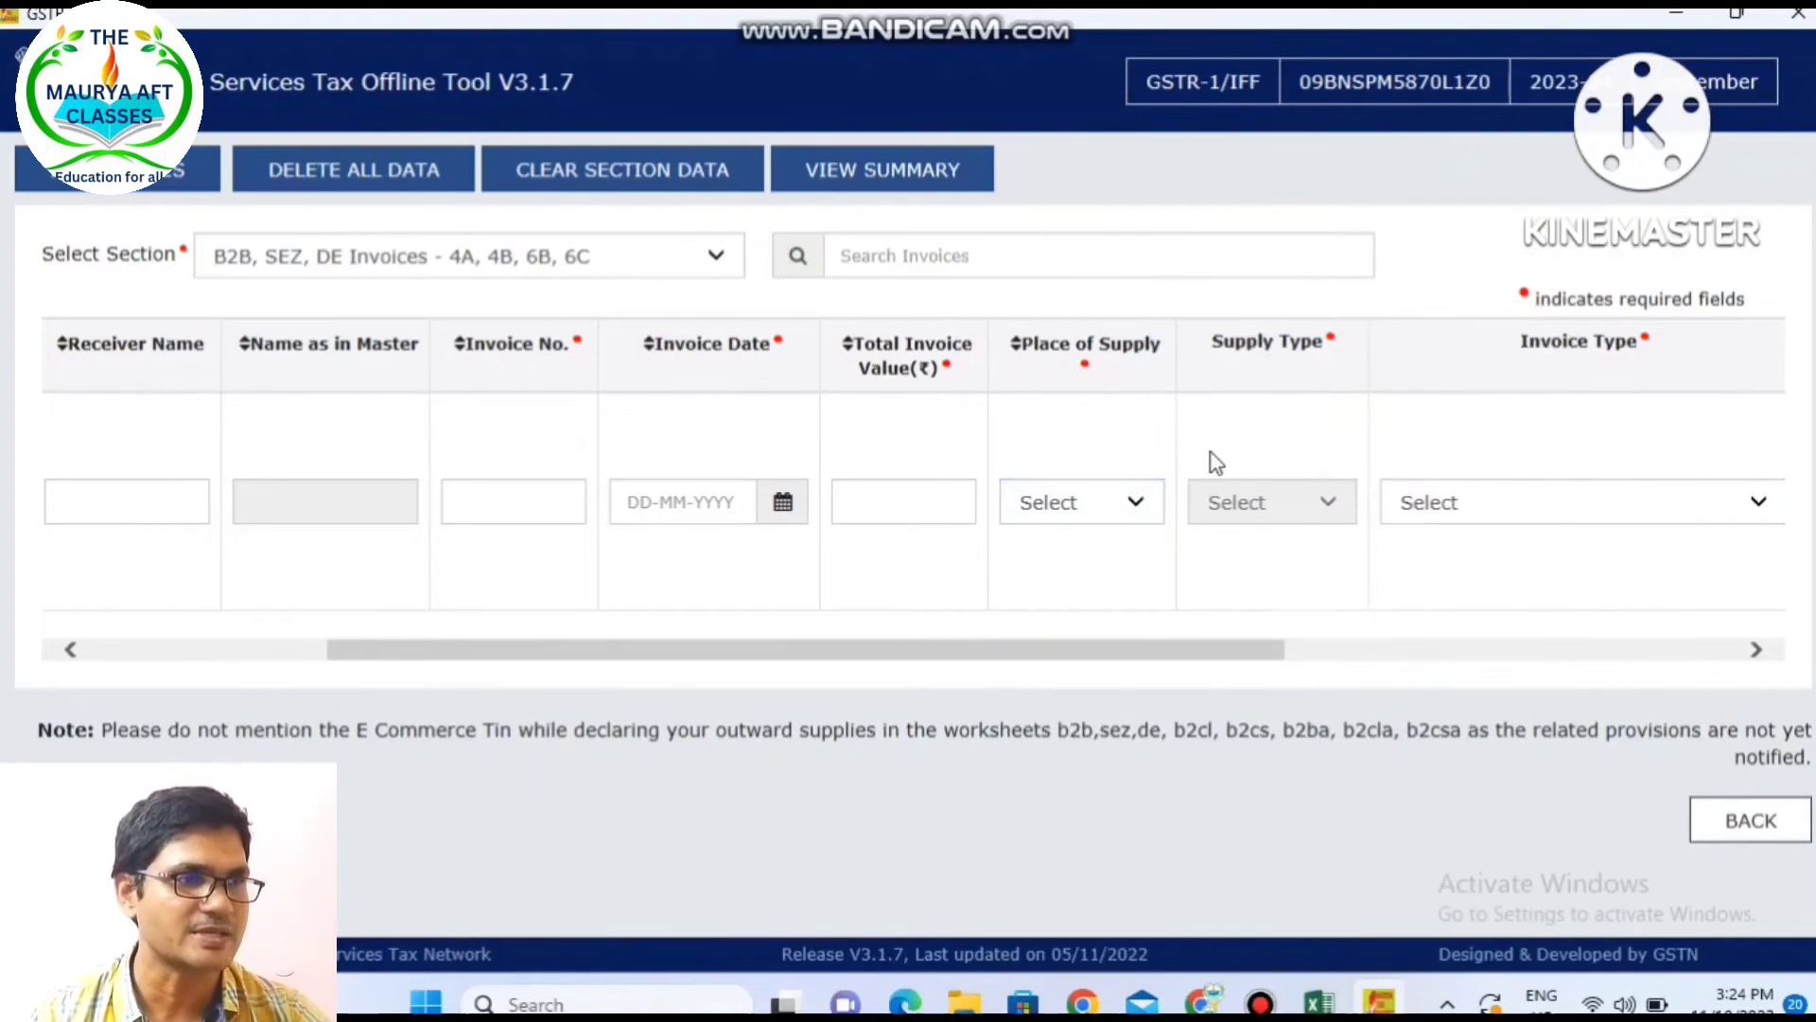
left_click(1757, 651)
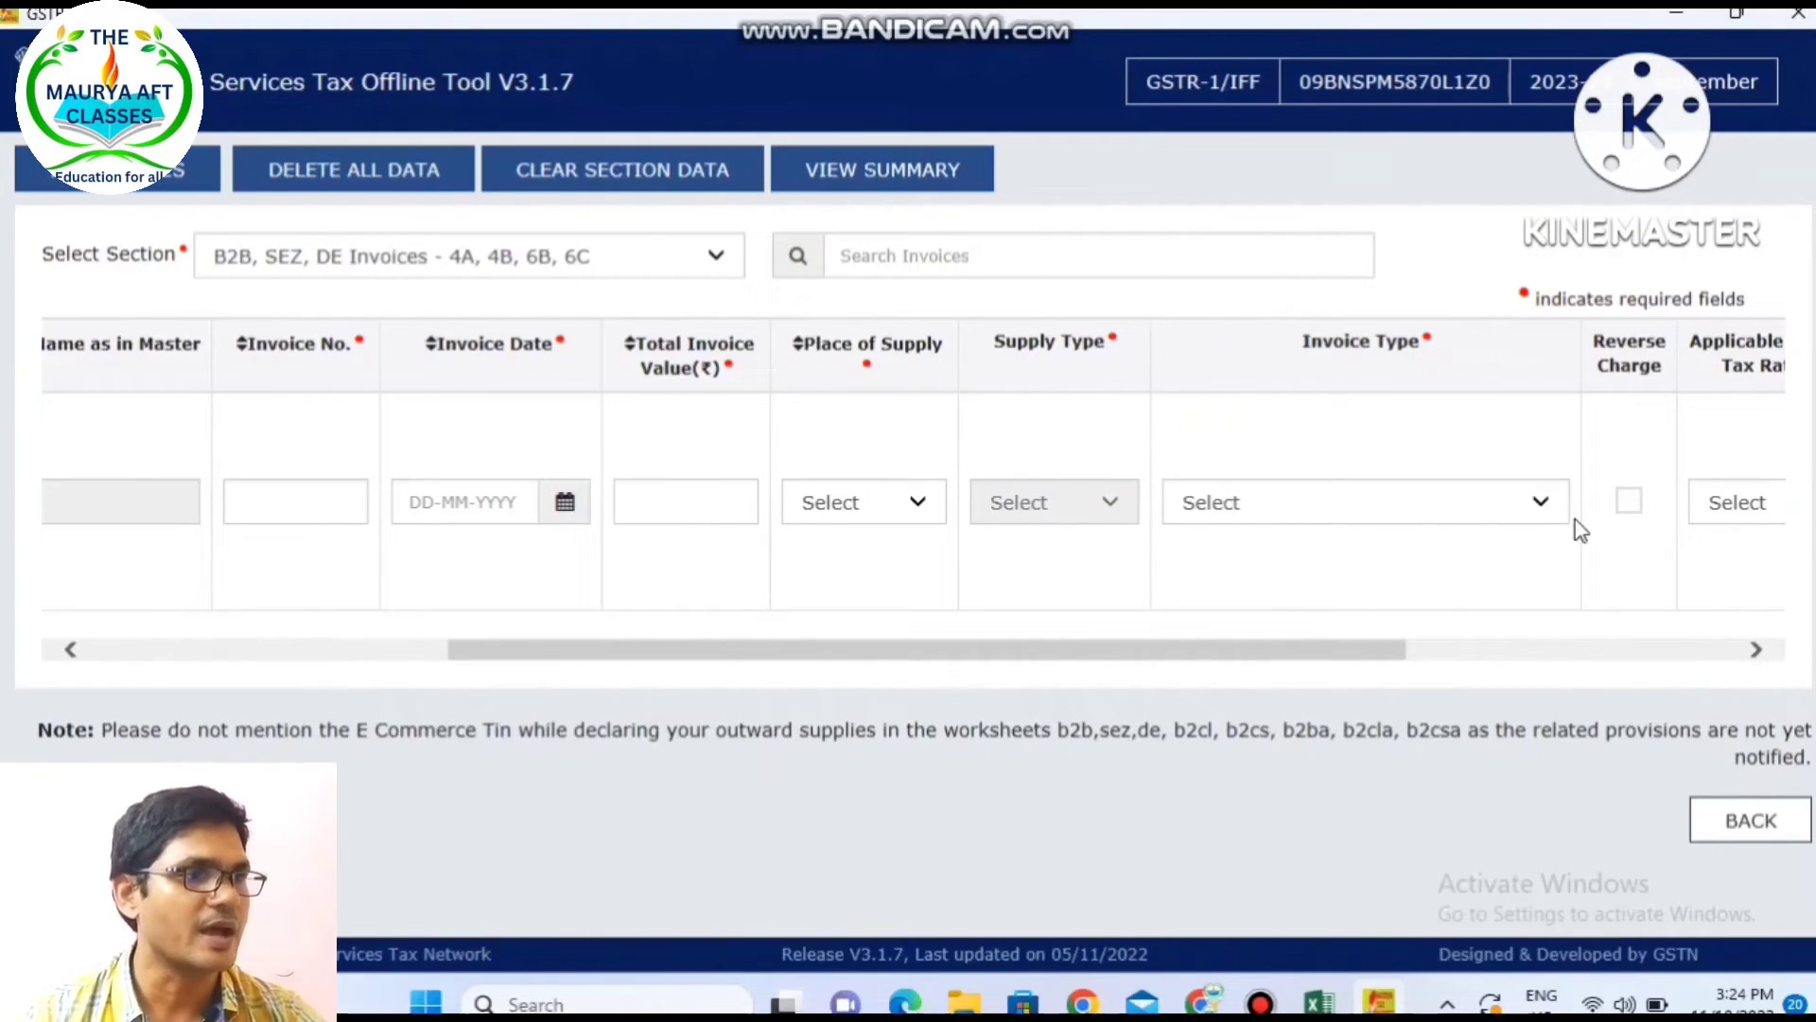
left_click(1759, 652)
left_click(1759, 651)
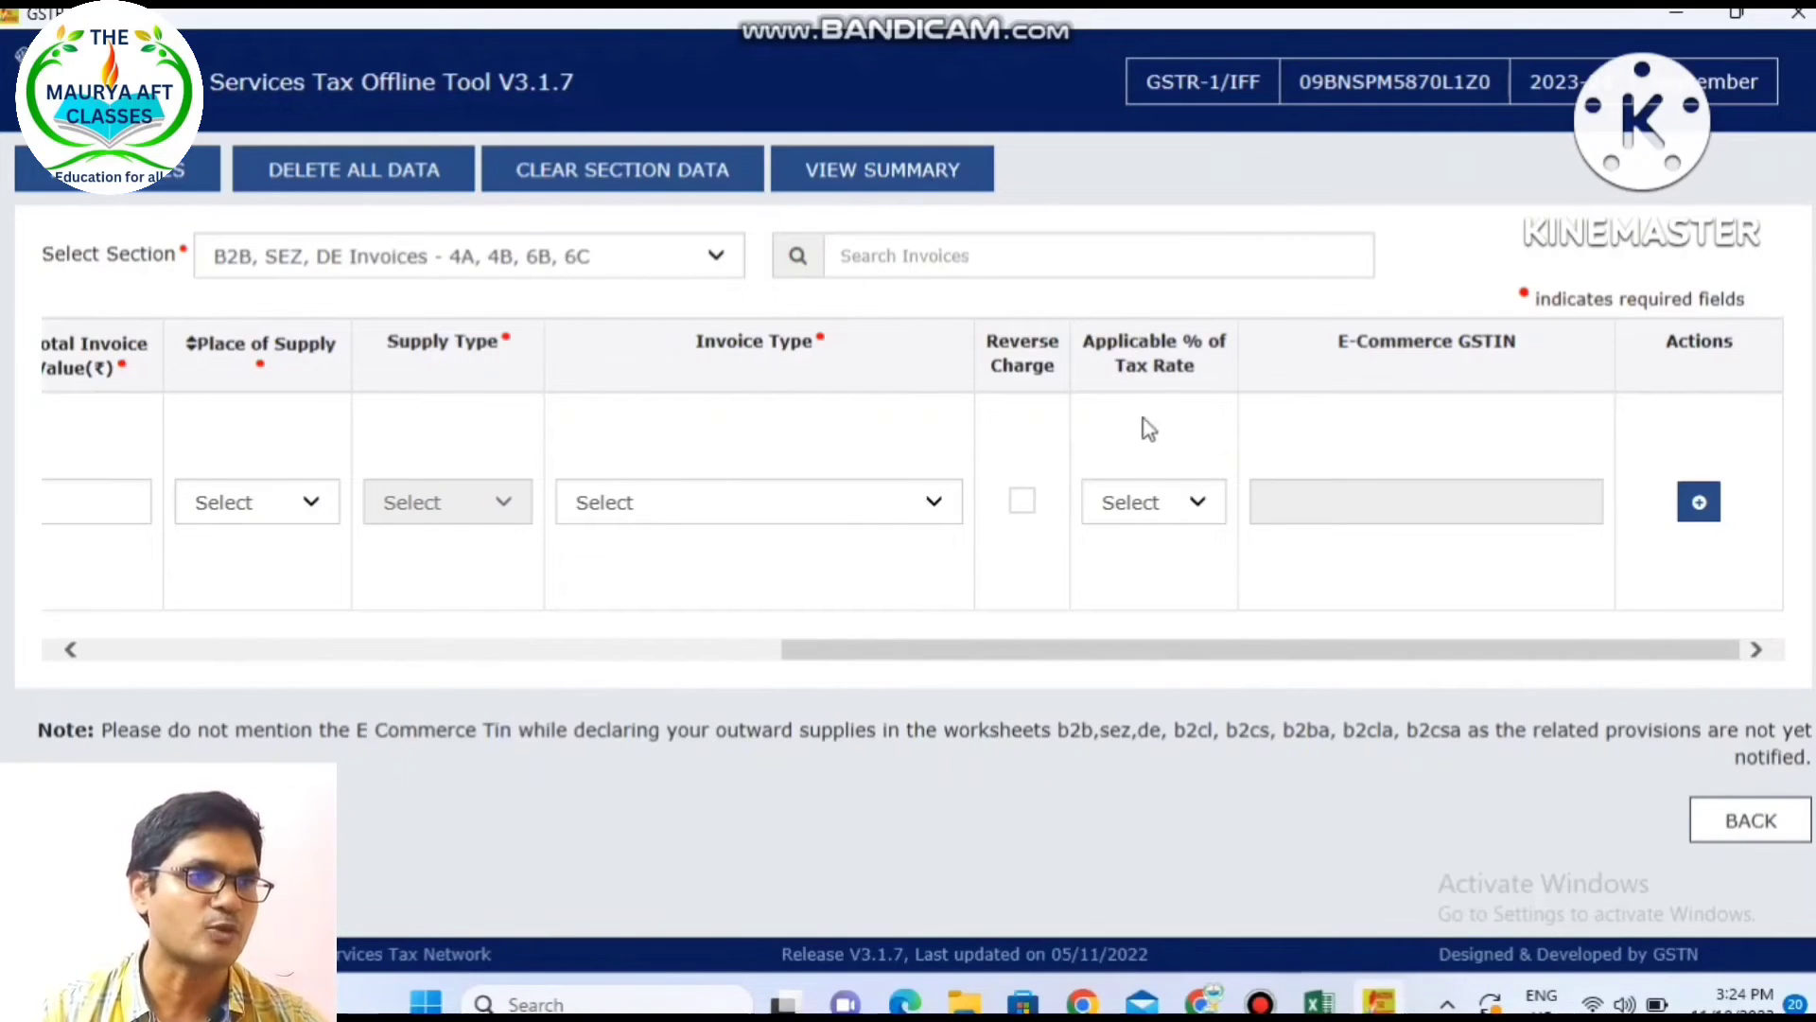
left_click(1197, 502)
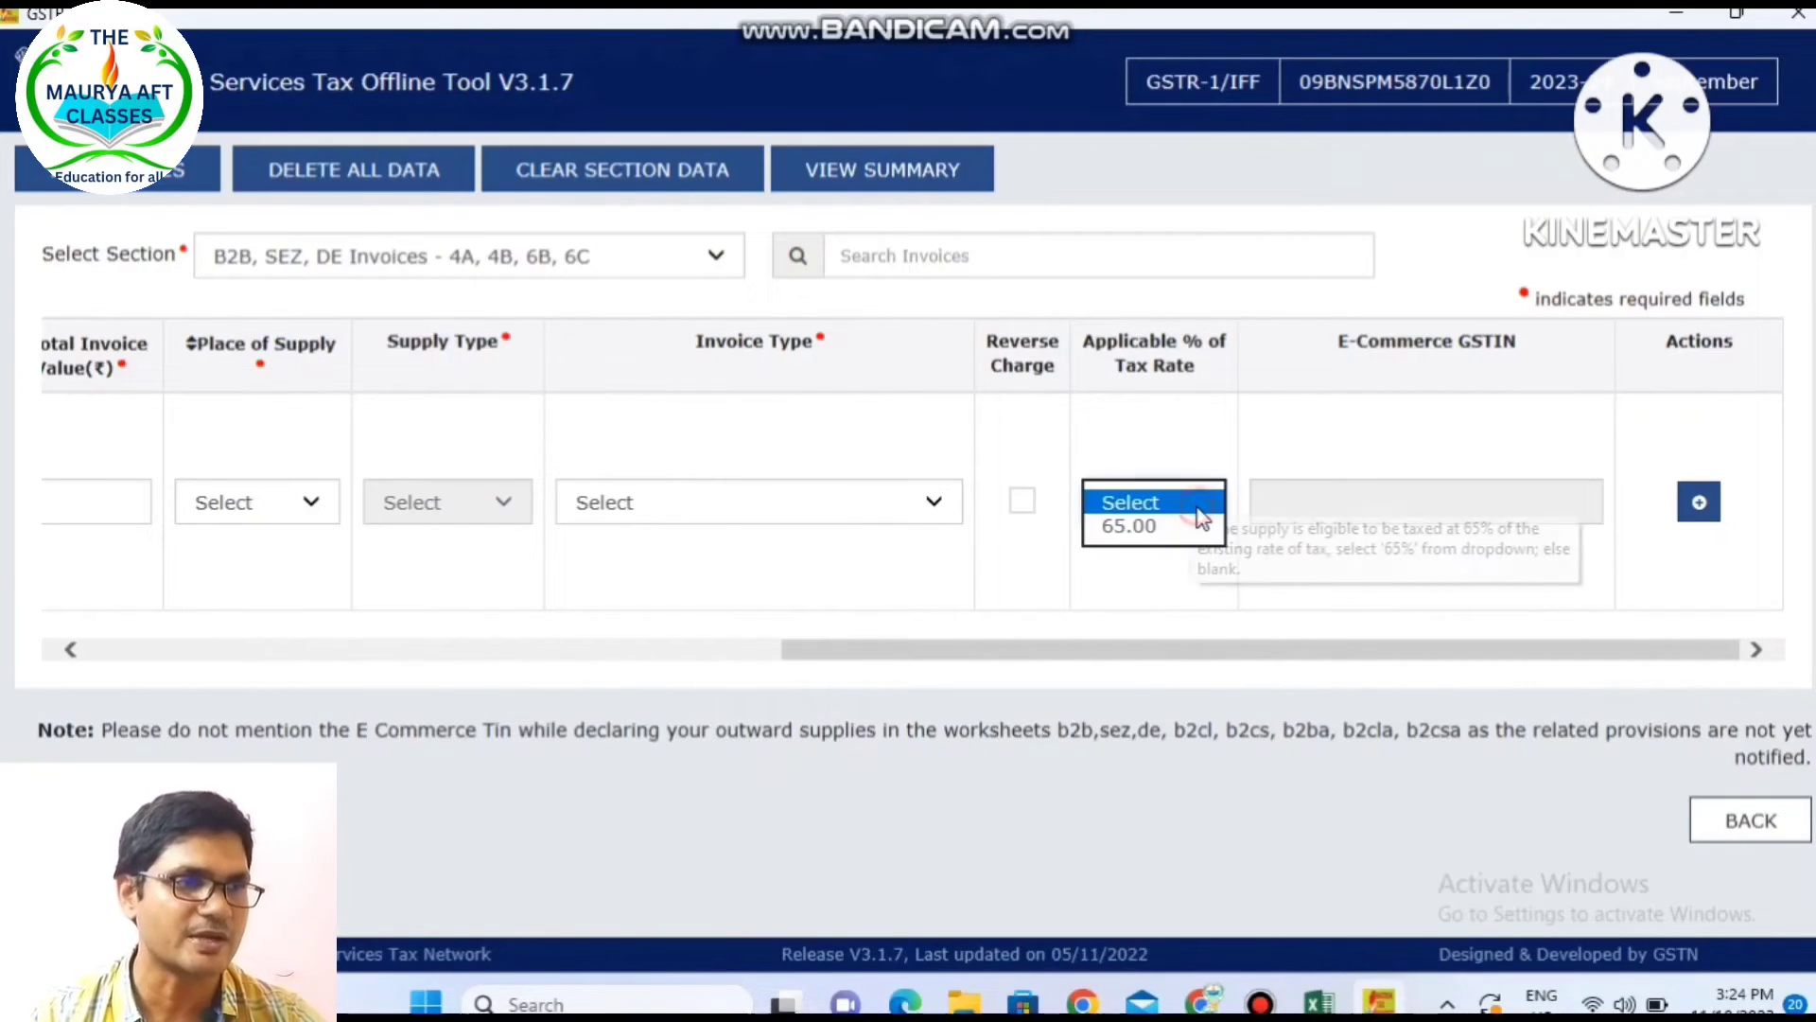
left_click(1177, 455)
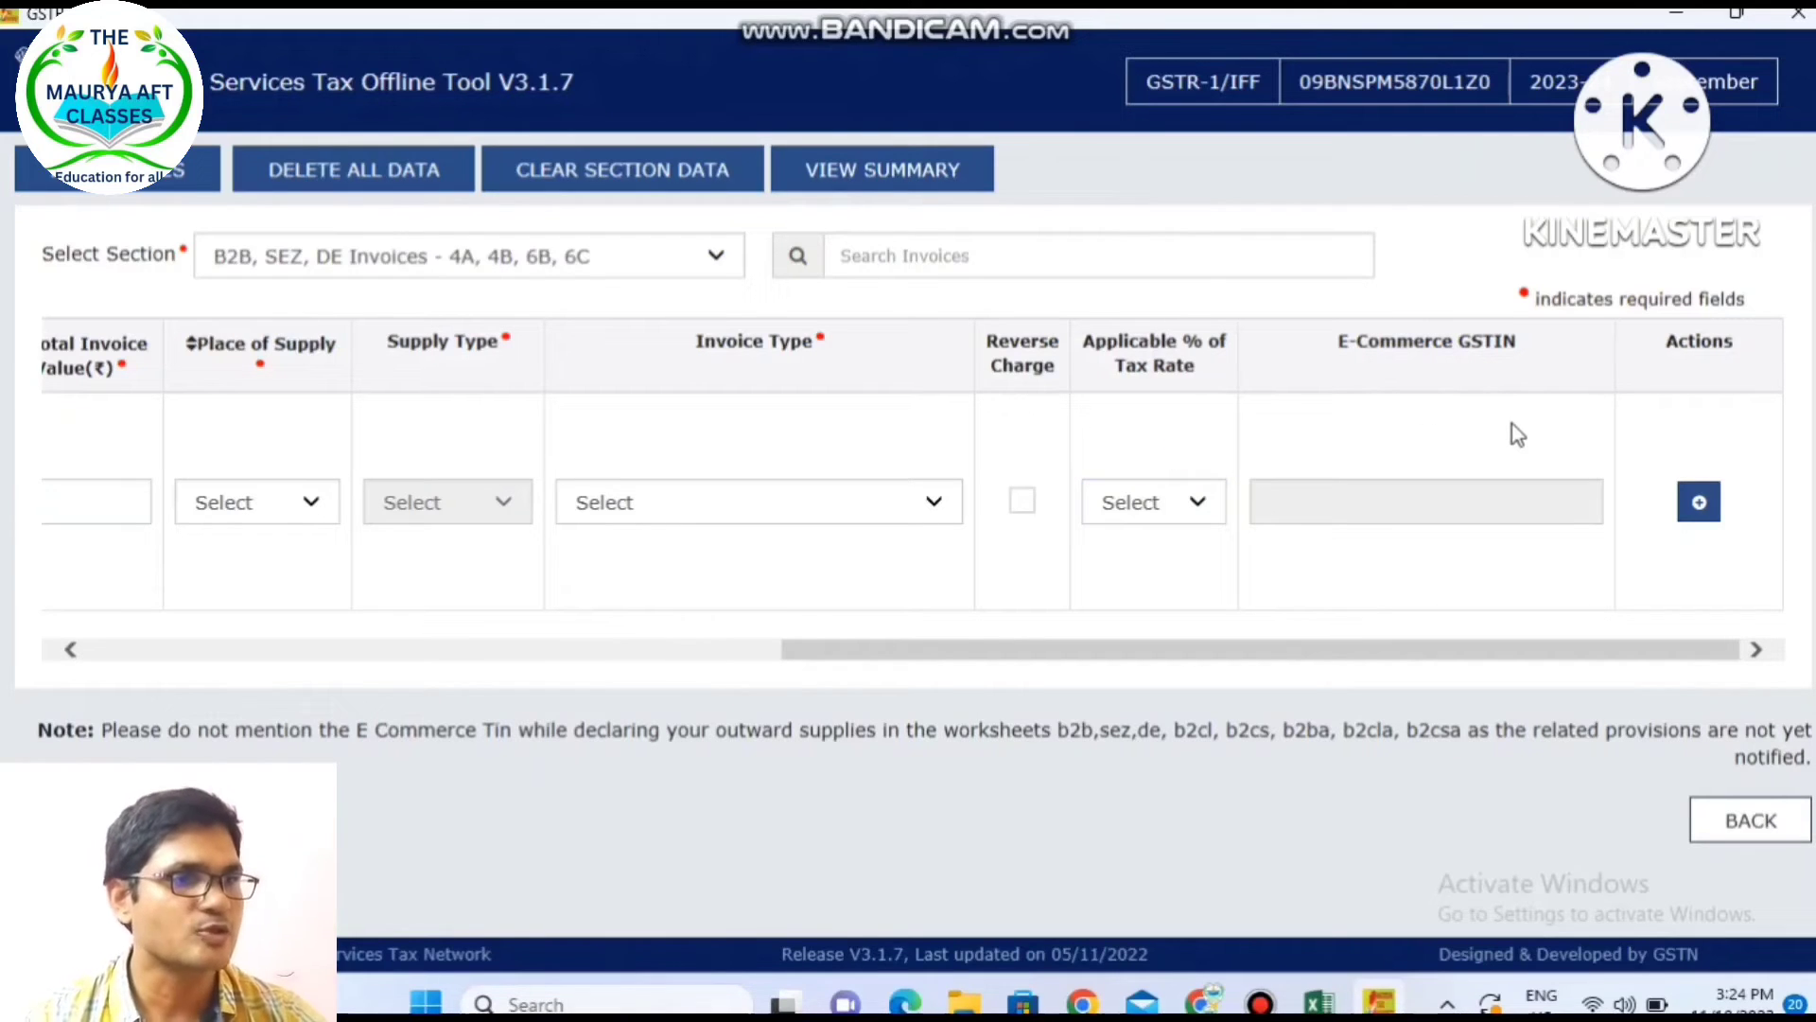
left_click(605, 649)
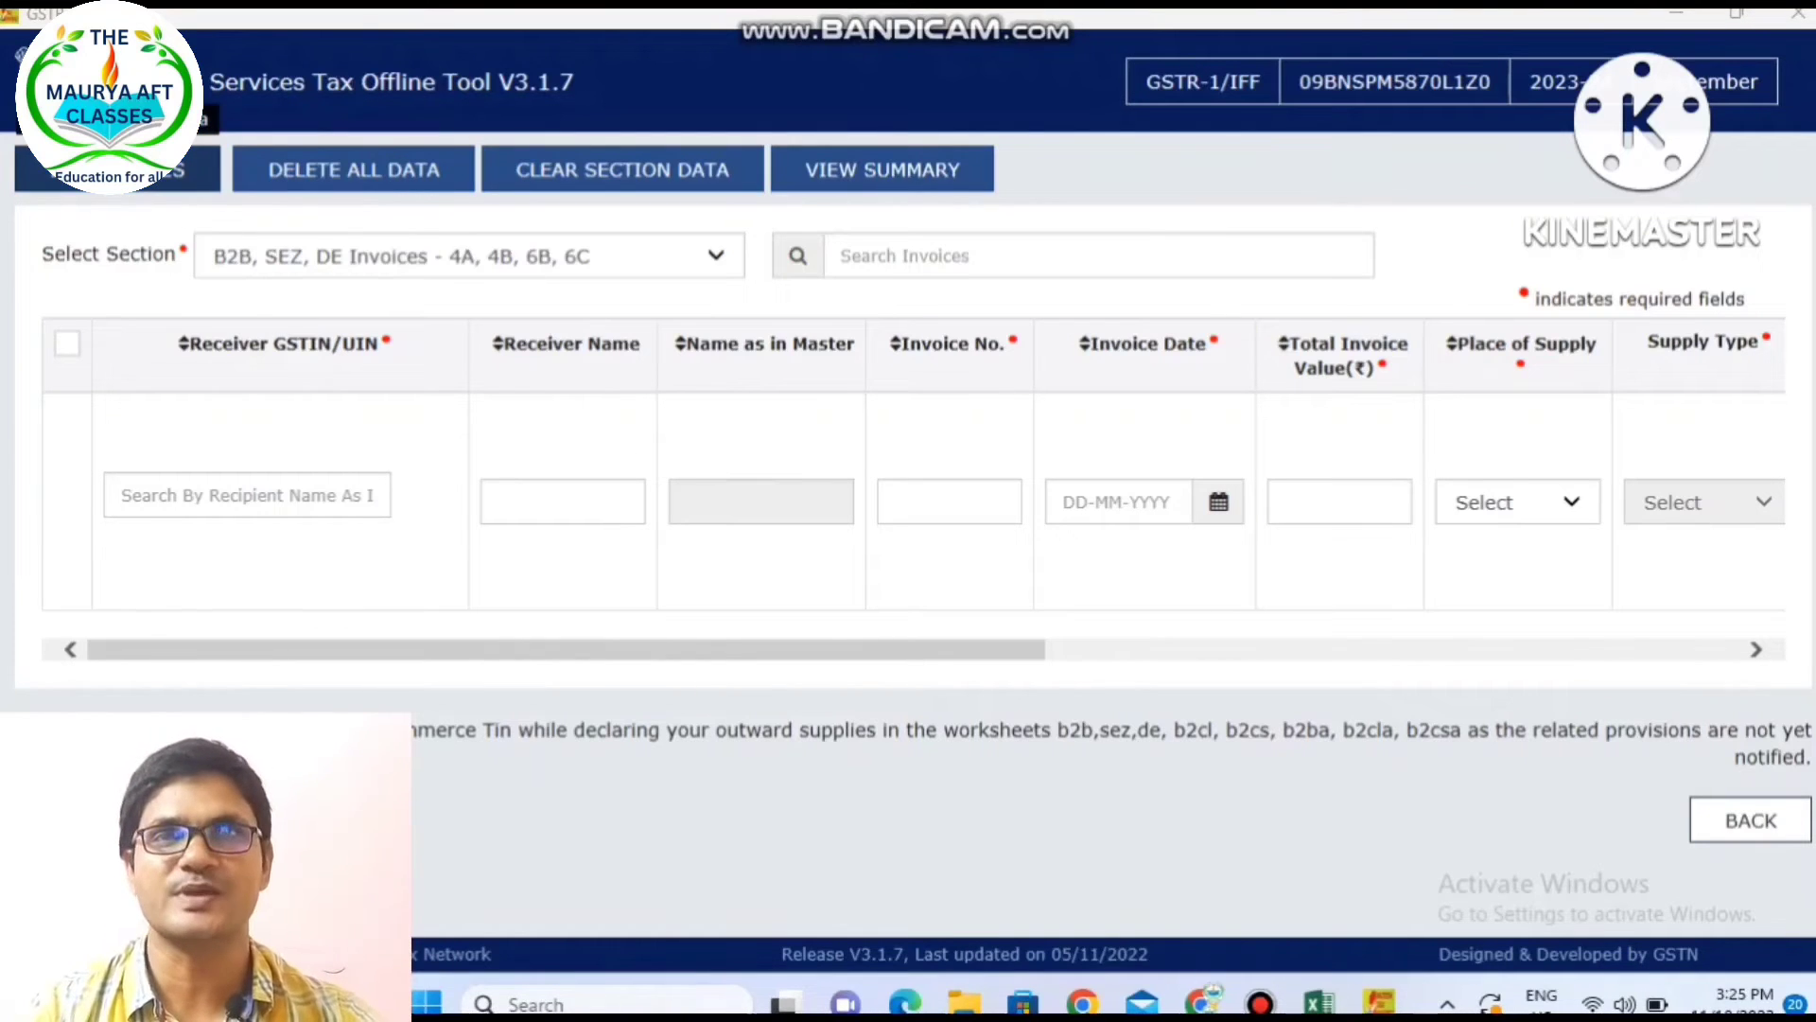
- Open the data import page, choose the section B2B, SEZ, DE Invoices - 4A, 4B, 6B, 6C and start its CSV import
left_click(121, 172)
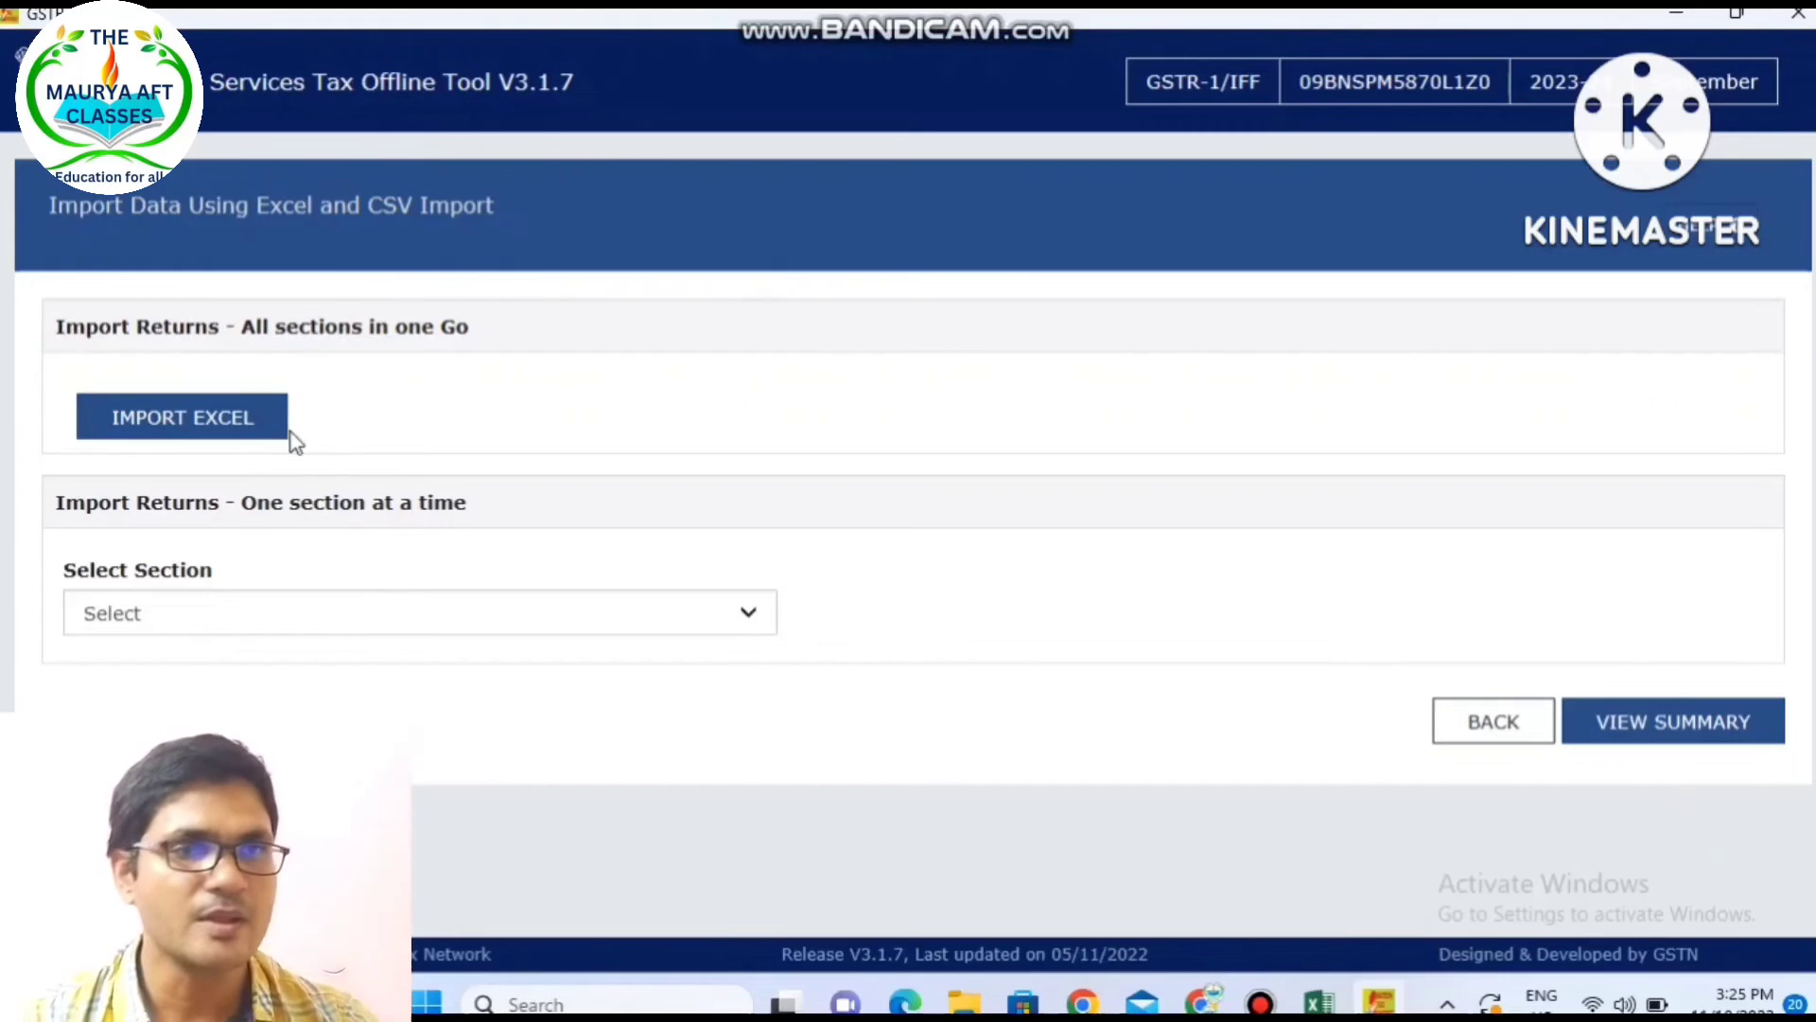
left_click(166, 614)
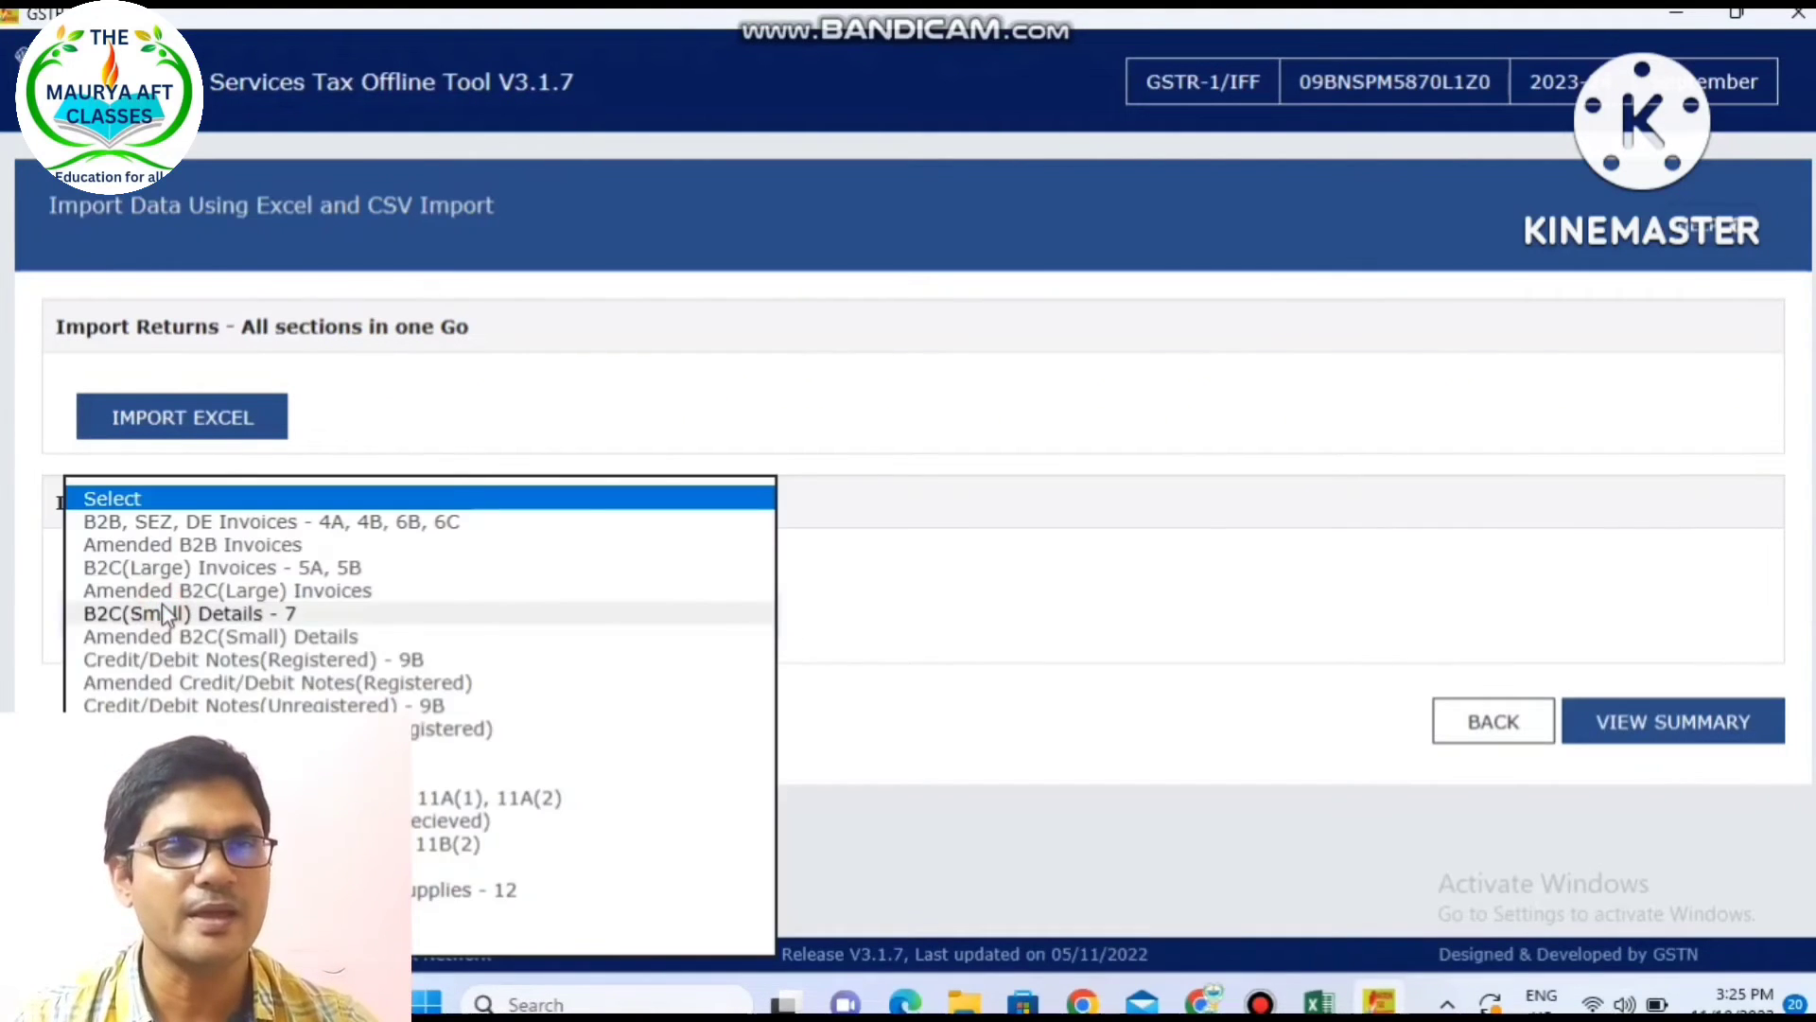
left_click(104, 521)
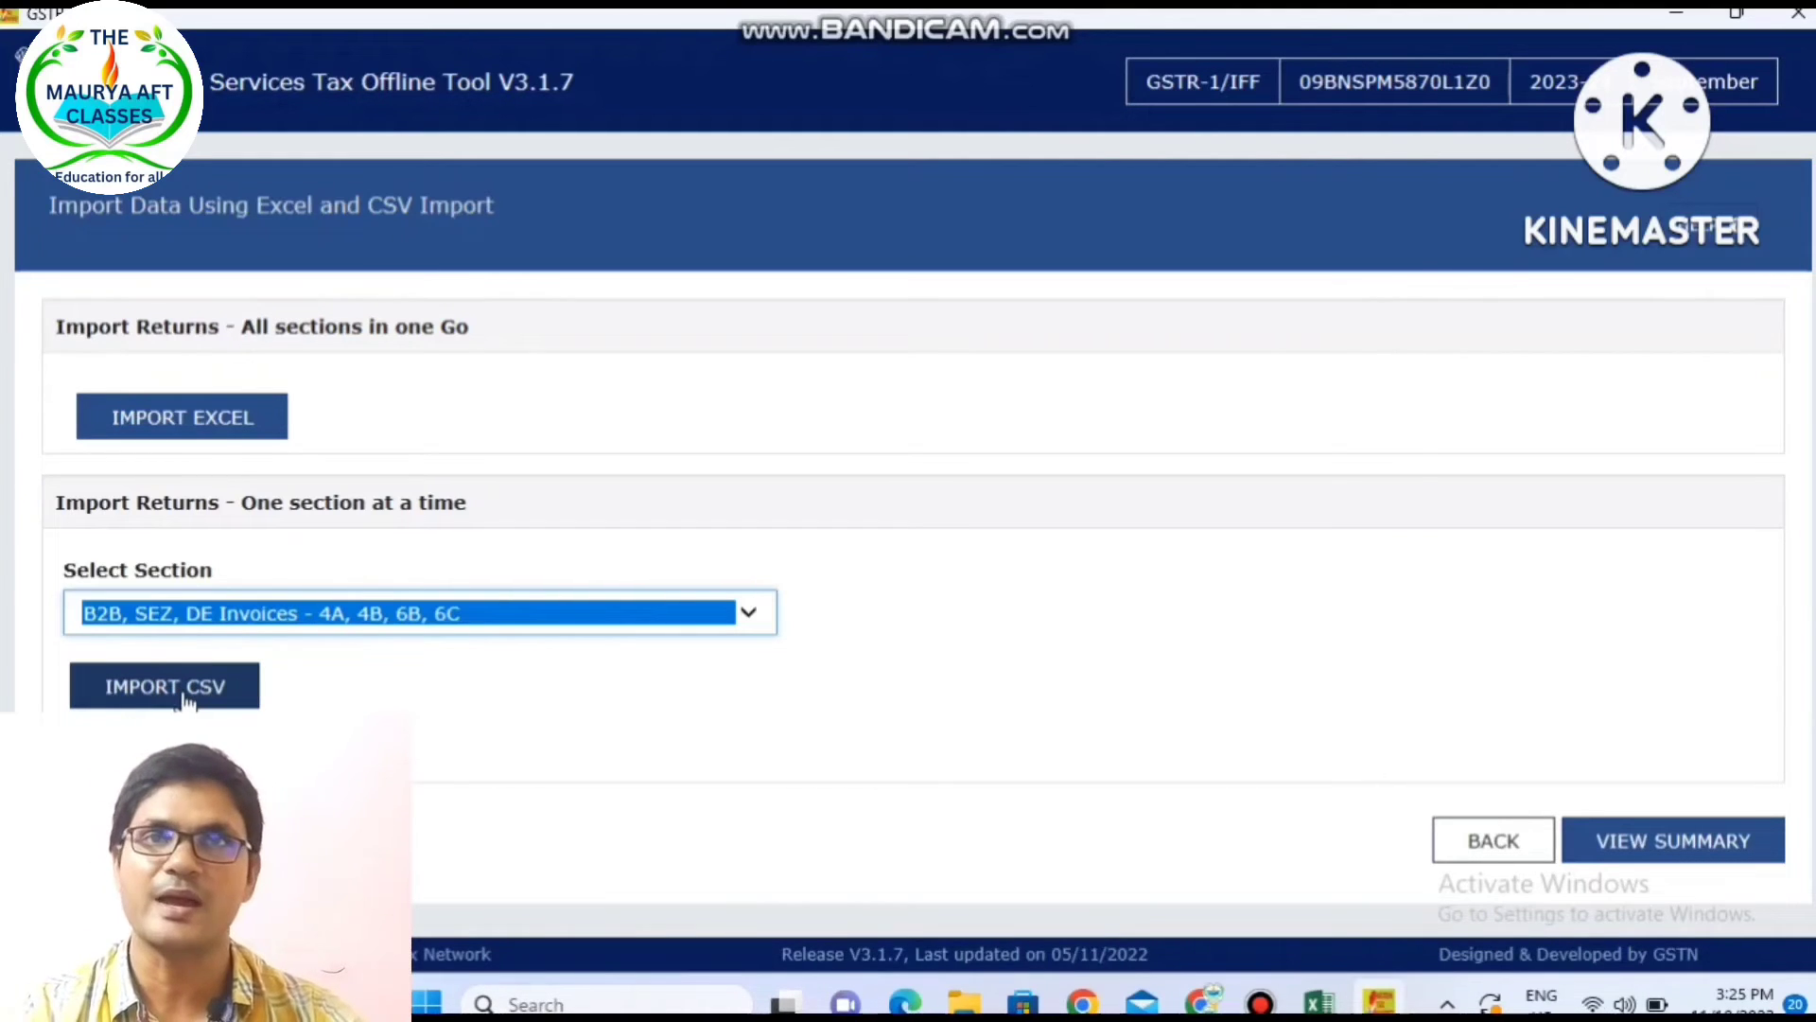
left_click(244, 696)
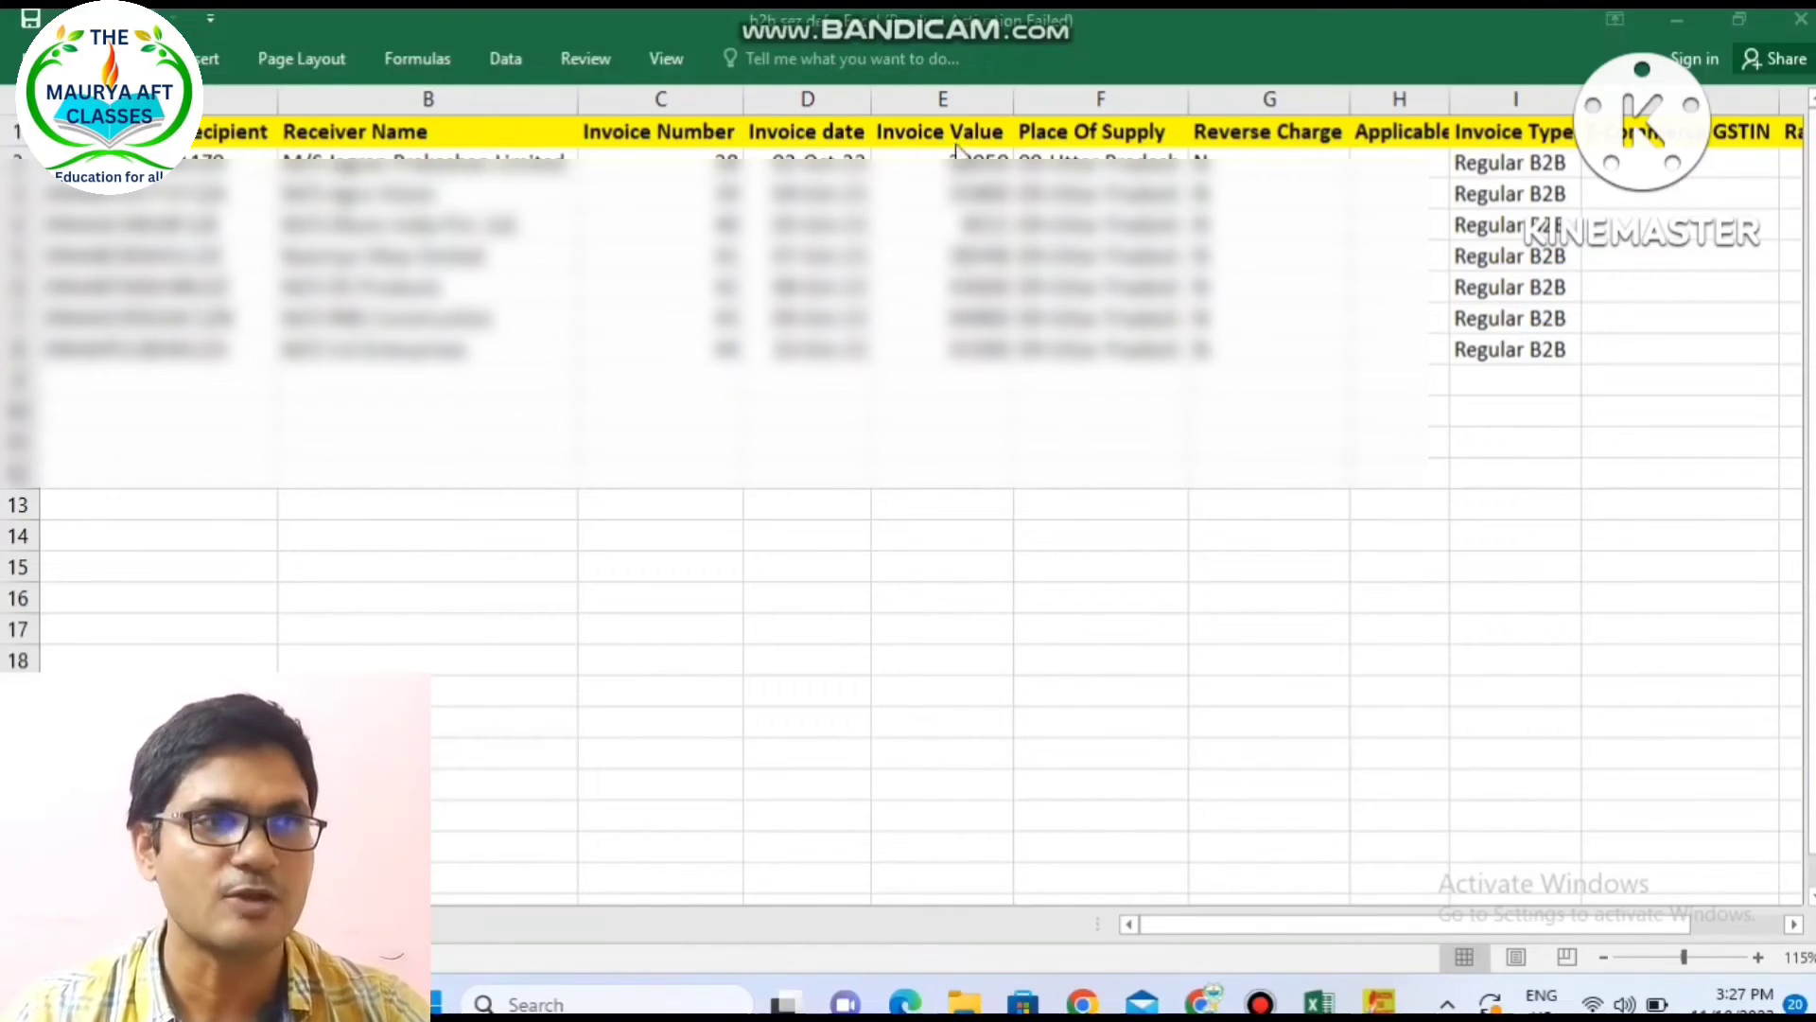
- Examine the invoice columns of the b2b,sez,def worksheet in Excel, through to rate, taxable value and cess amount
left_click(942, 566)
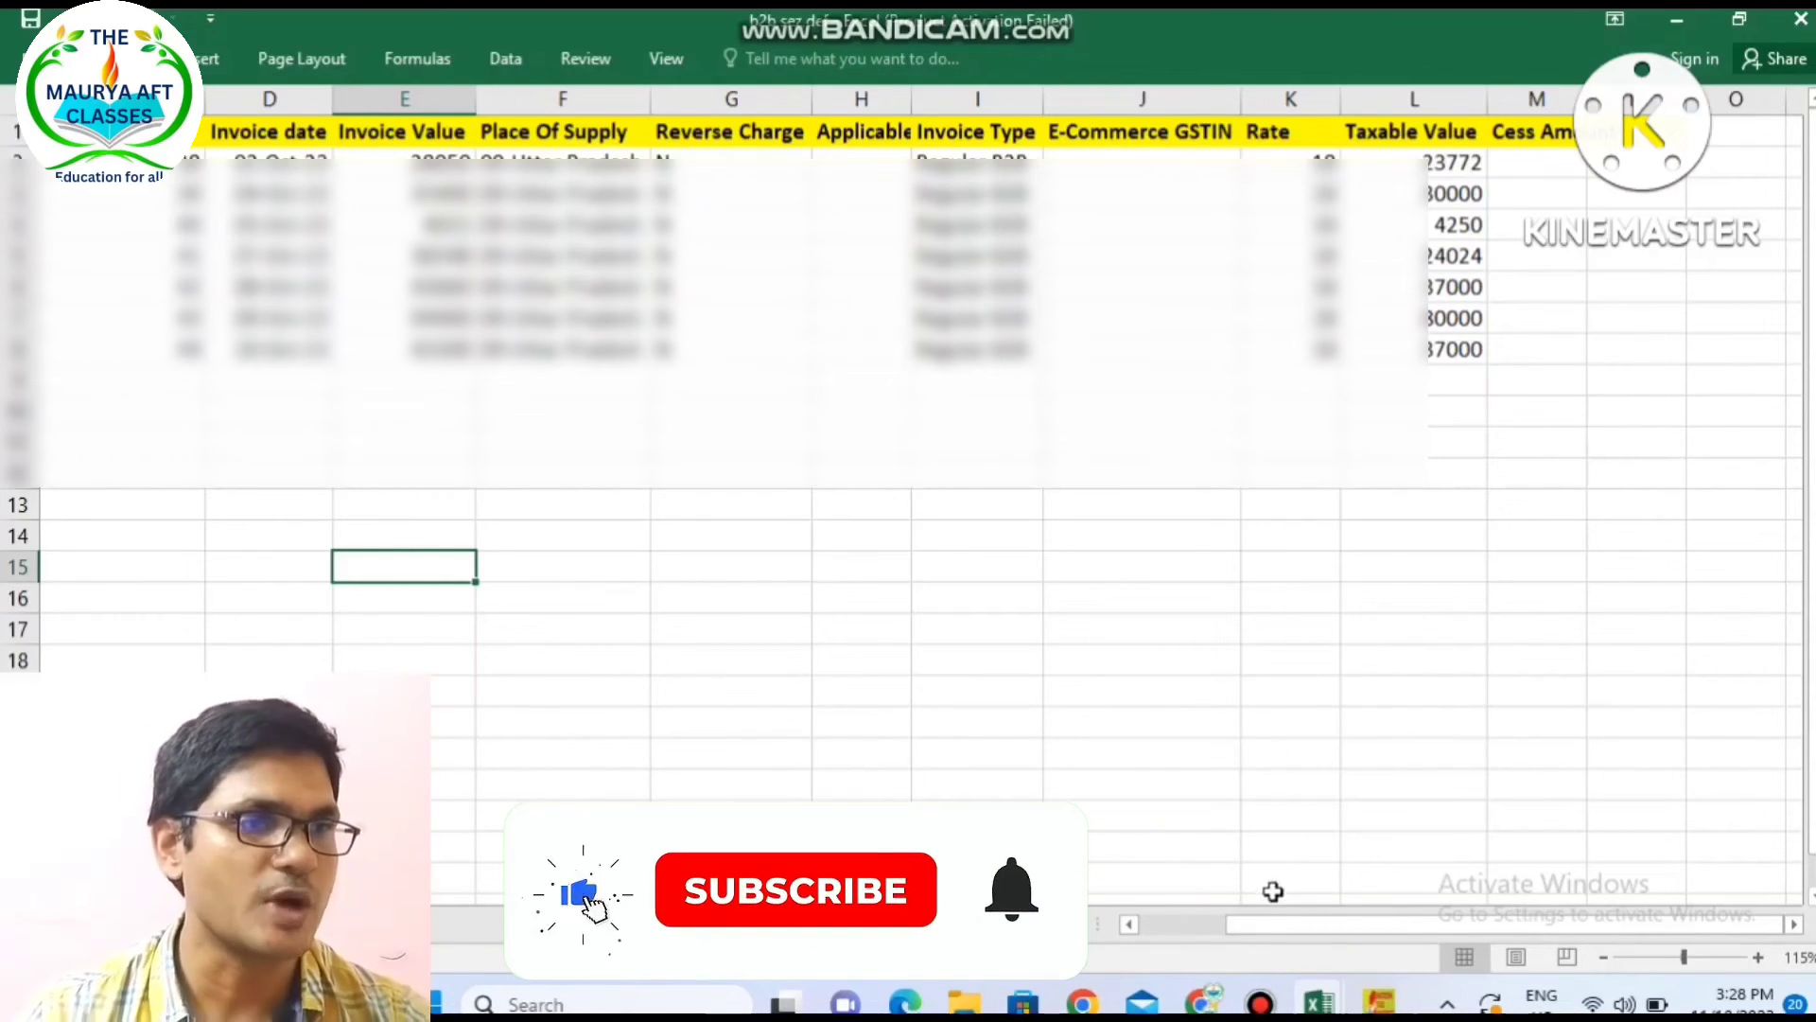
scroll(1272, 891, "left", 3)
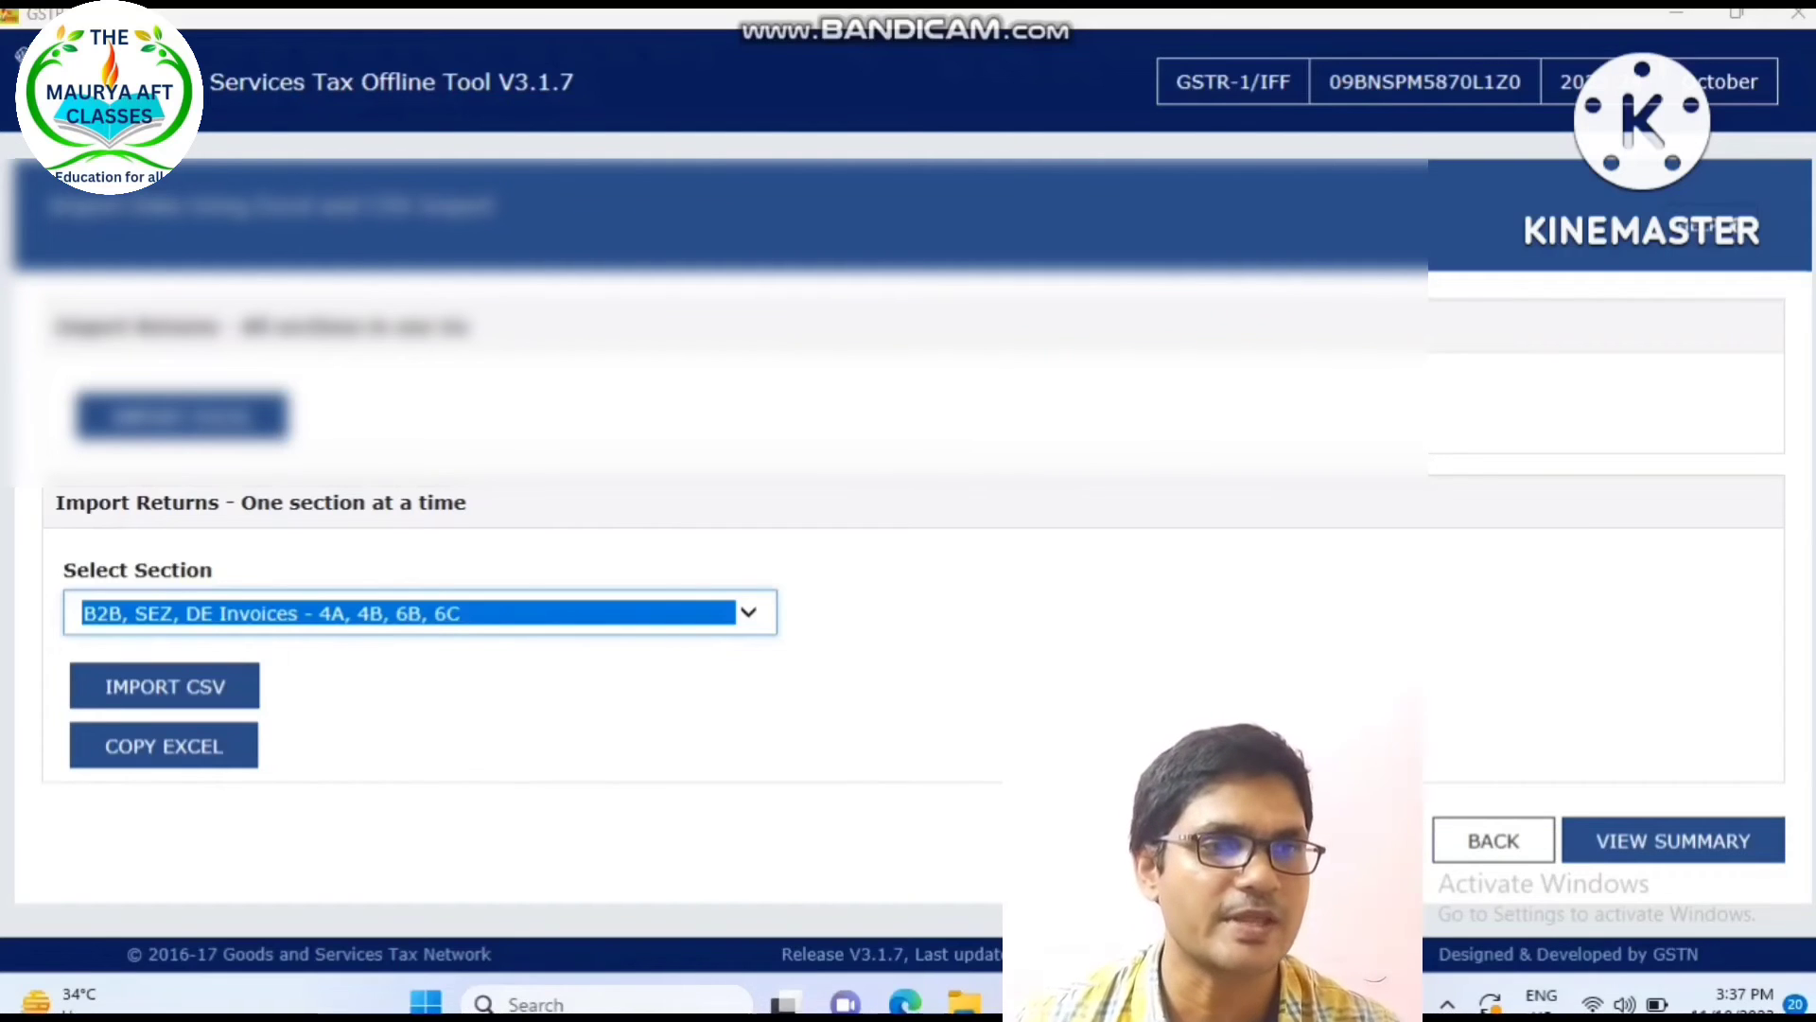
- Import the b2b,sez,def CSV file from the Desktop into the B2B, SEZ, DE Invoices section and save its data
left_click(236, 695)
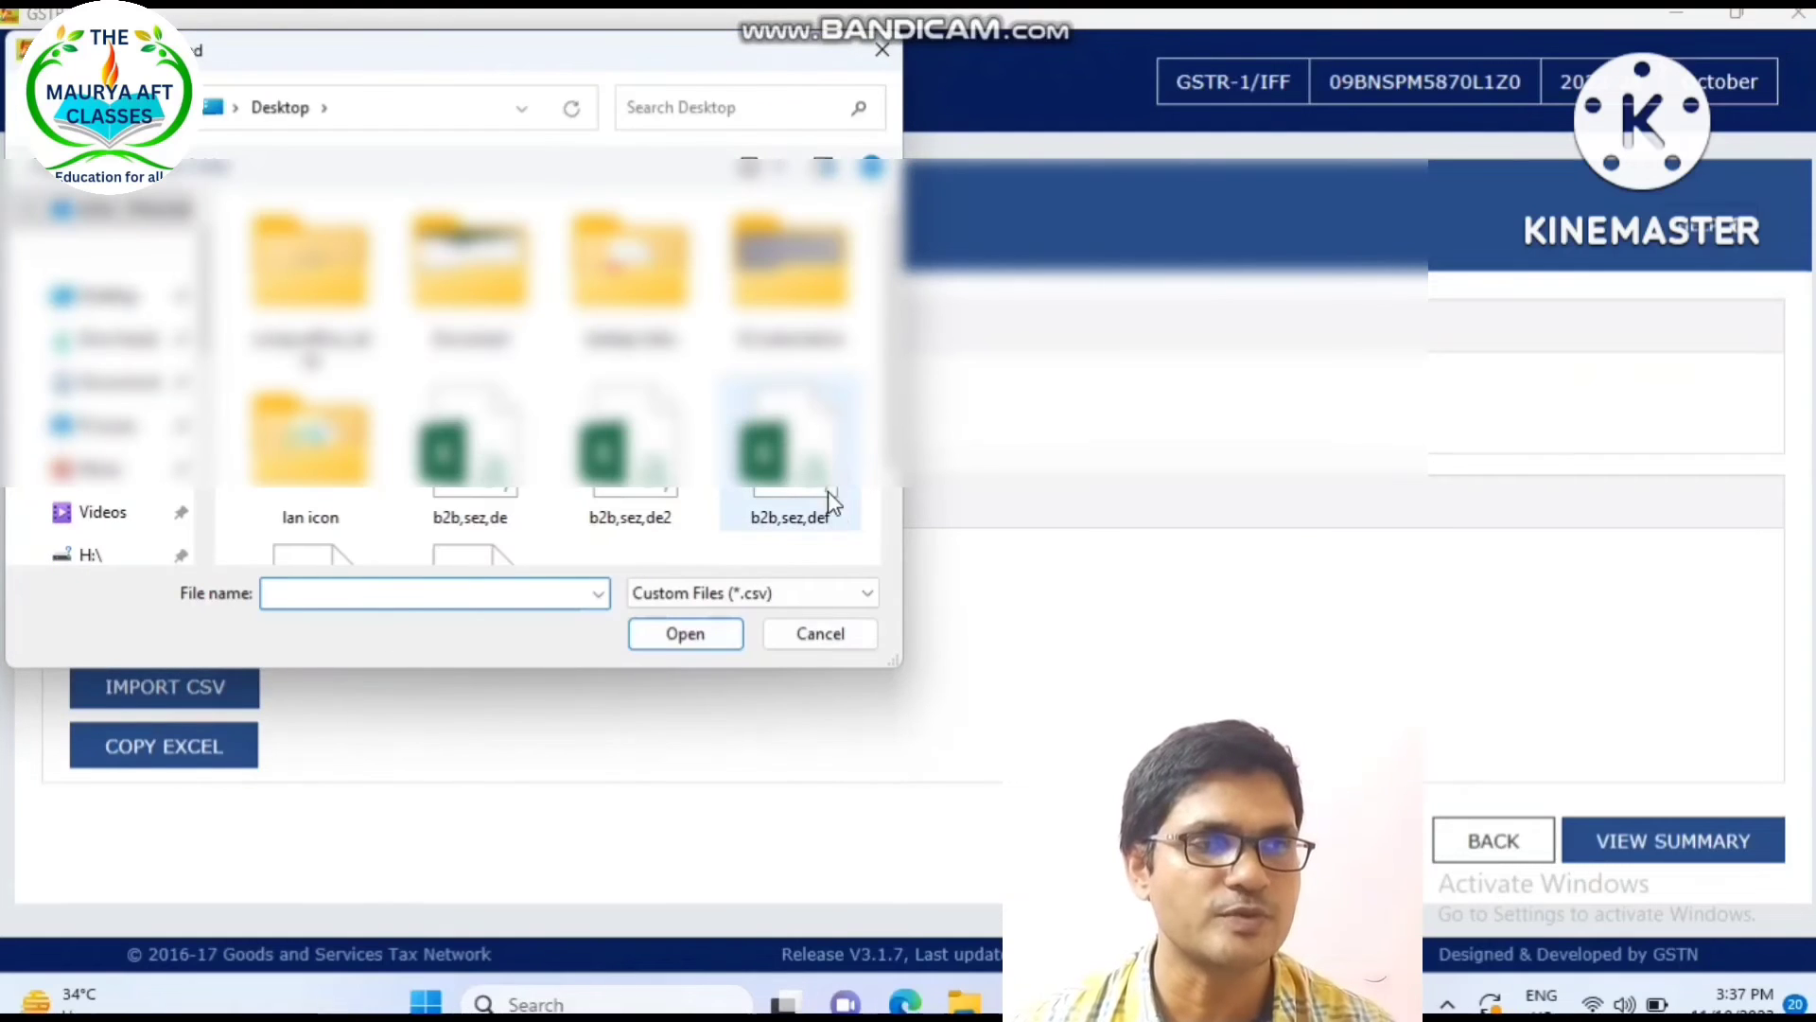
double_click(811, 447)
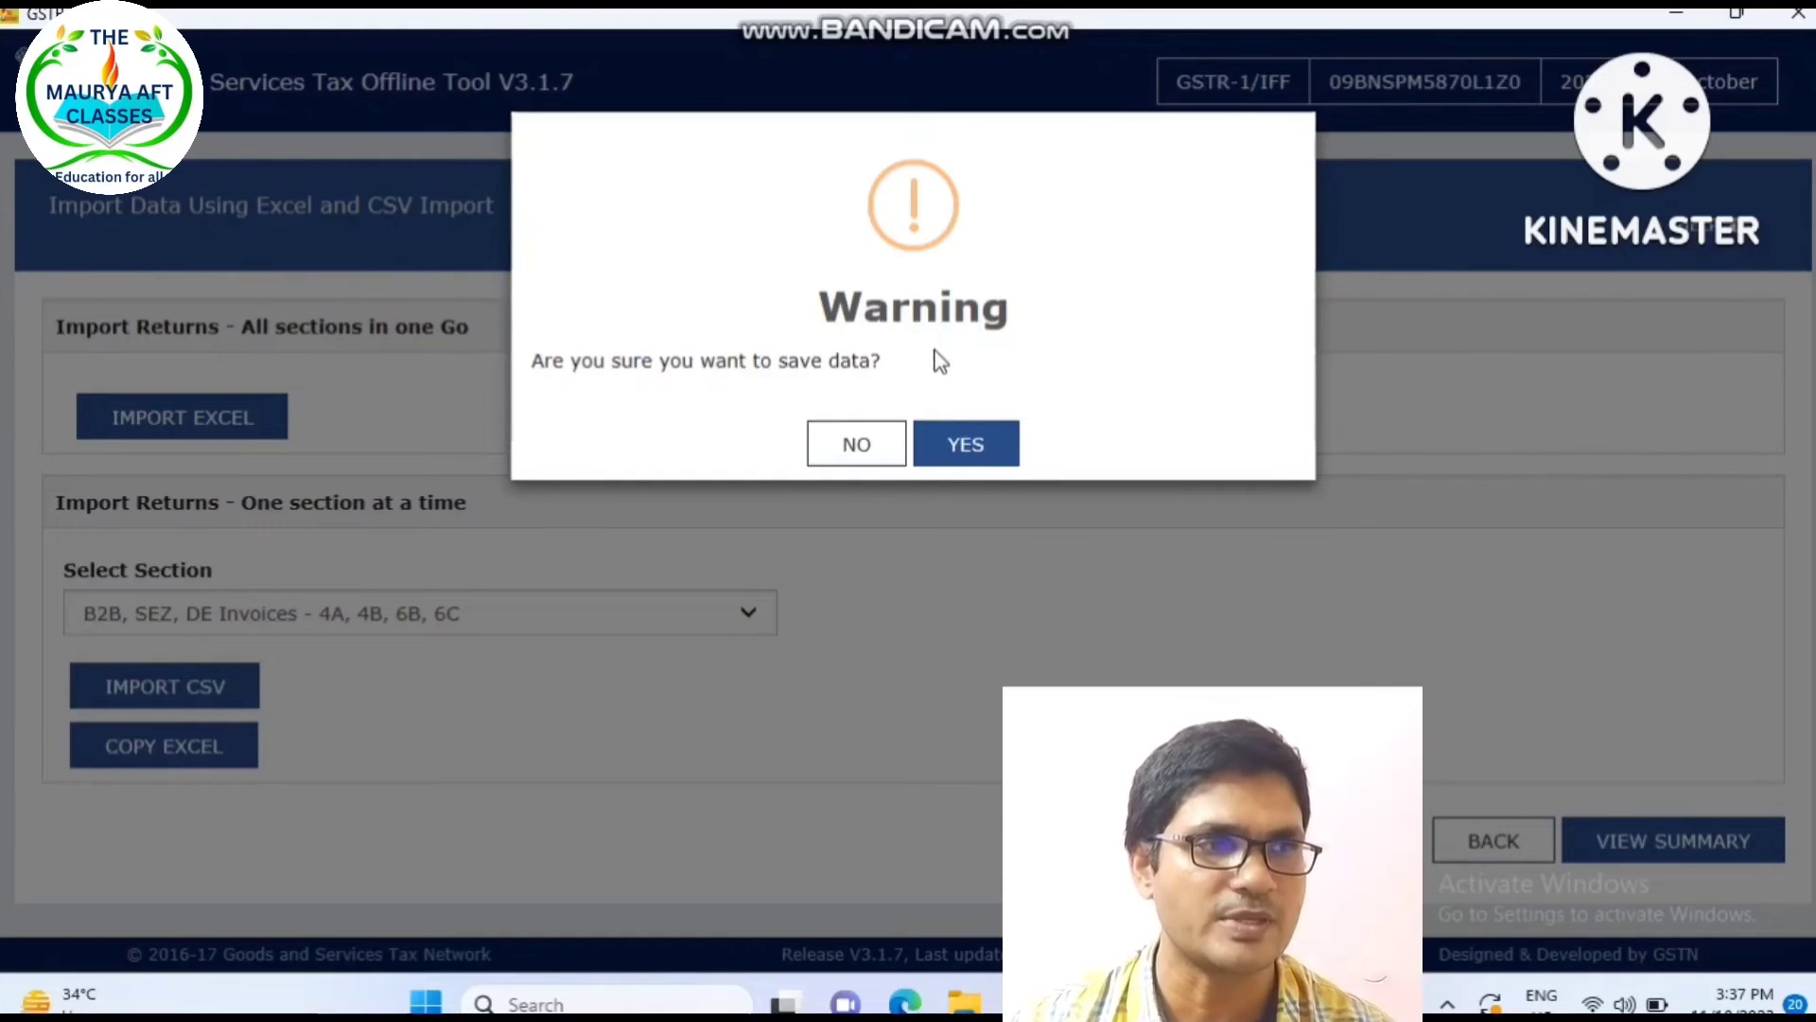
left_click(973, 445)
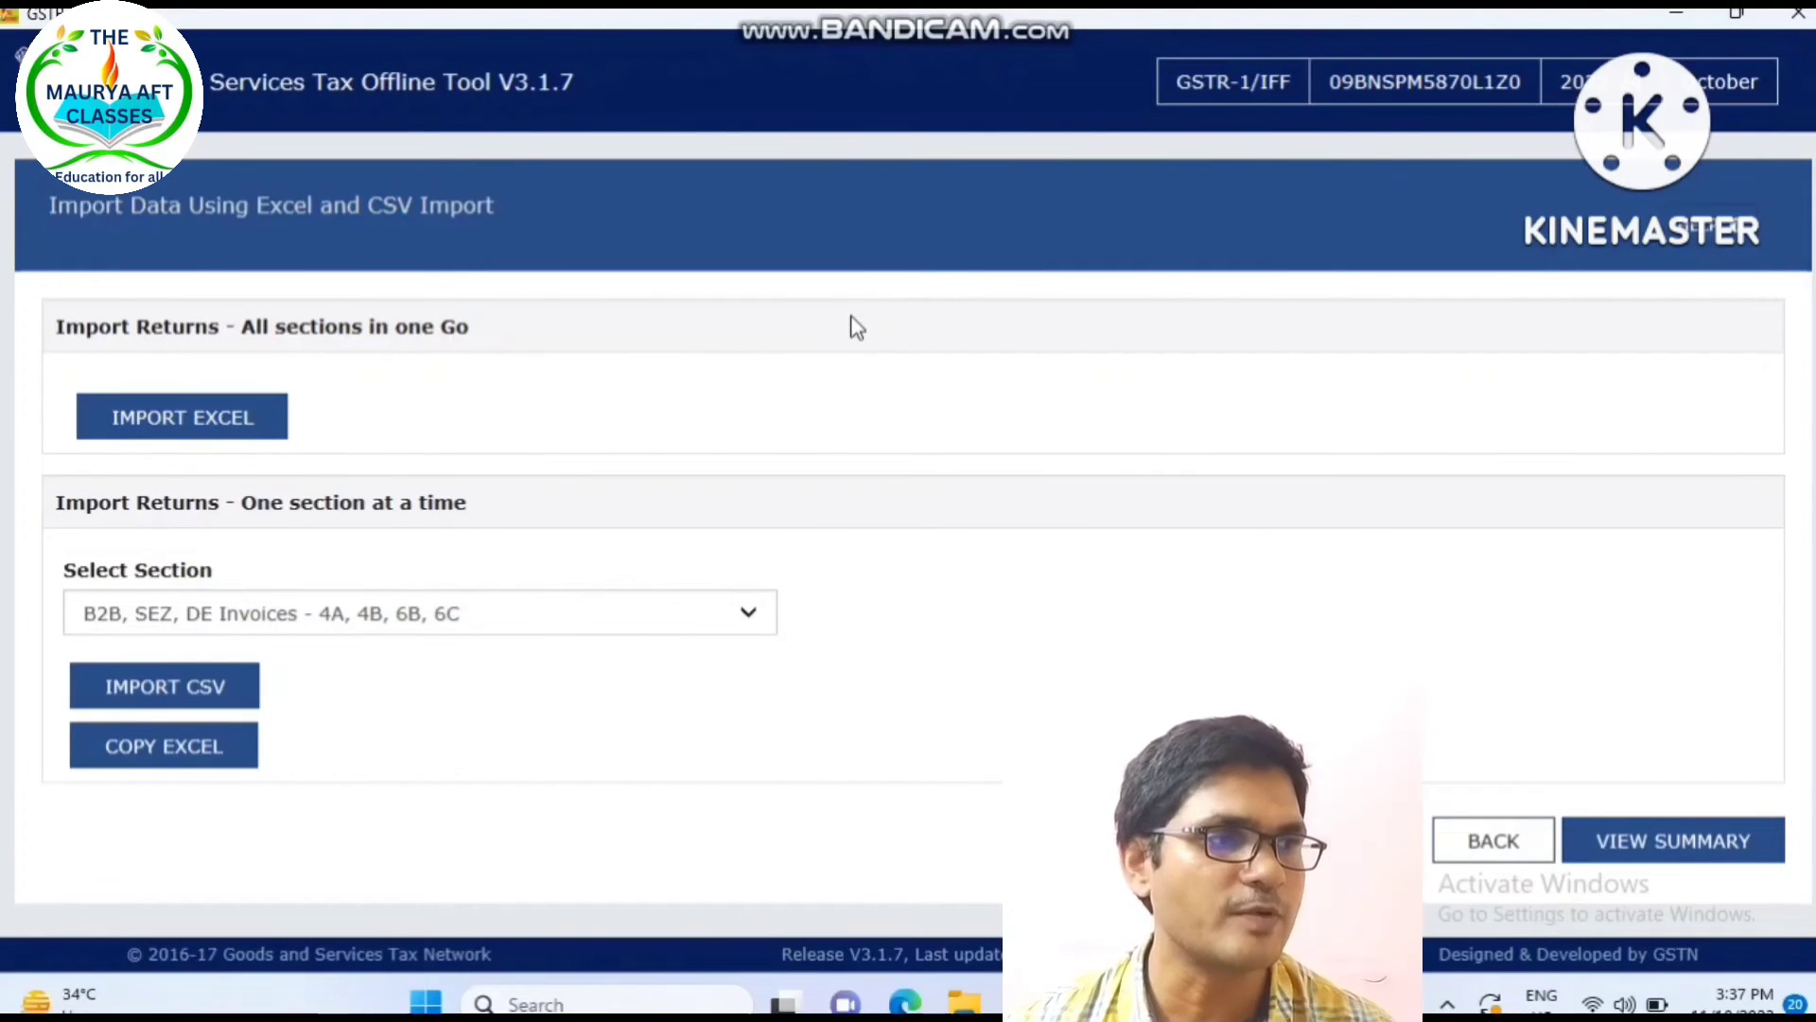
- View the return summary and compare its tax amounts with the totals in the b2b,sez,def Excel worksheet
left_click(1657, 844)
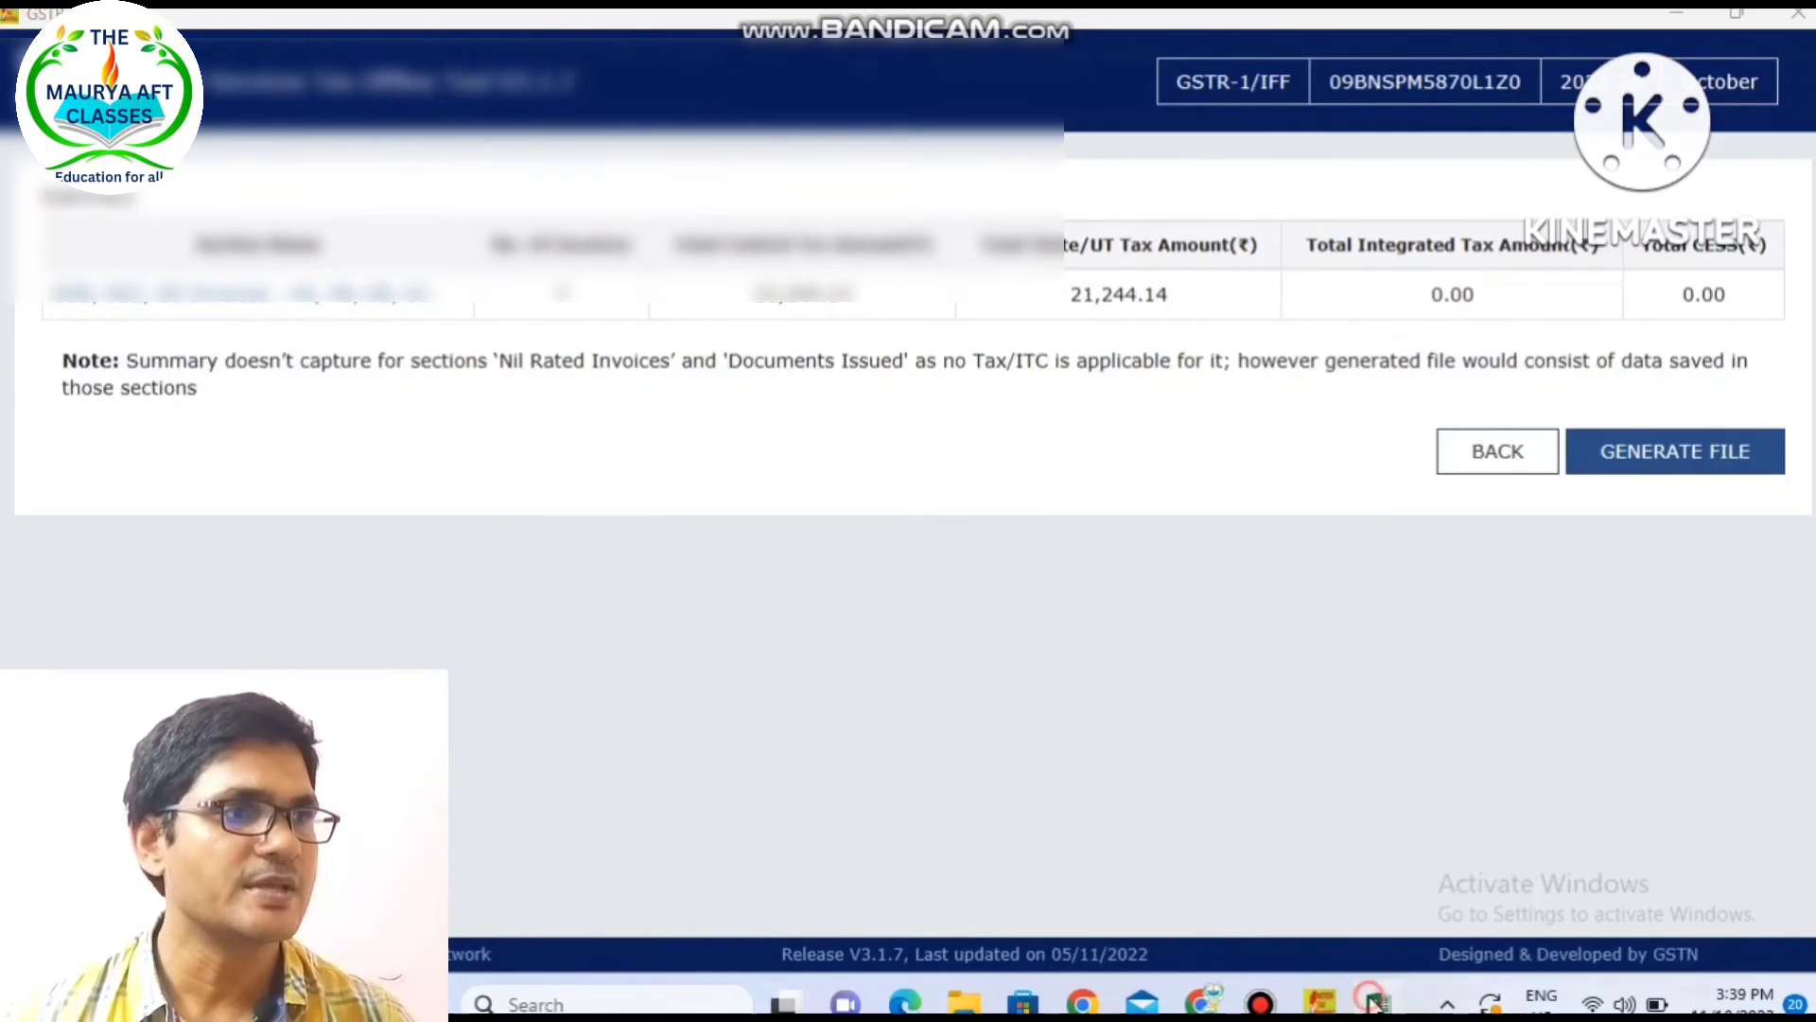
left_click(1374, 1001)
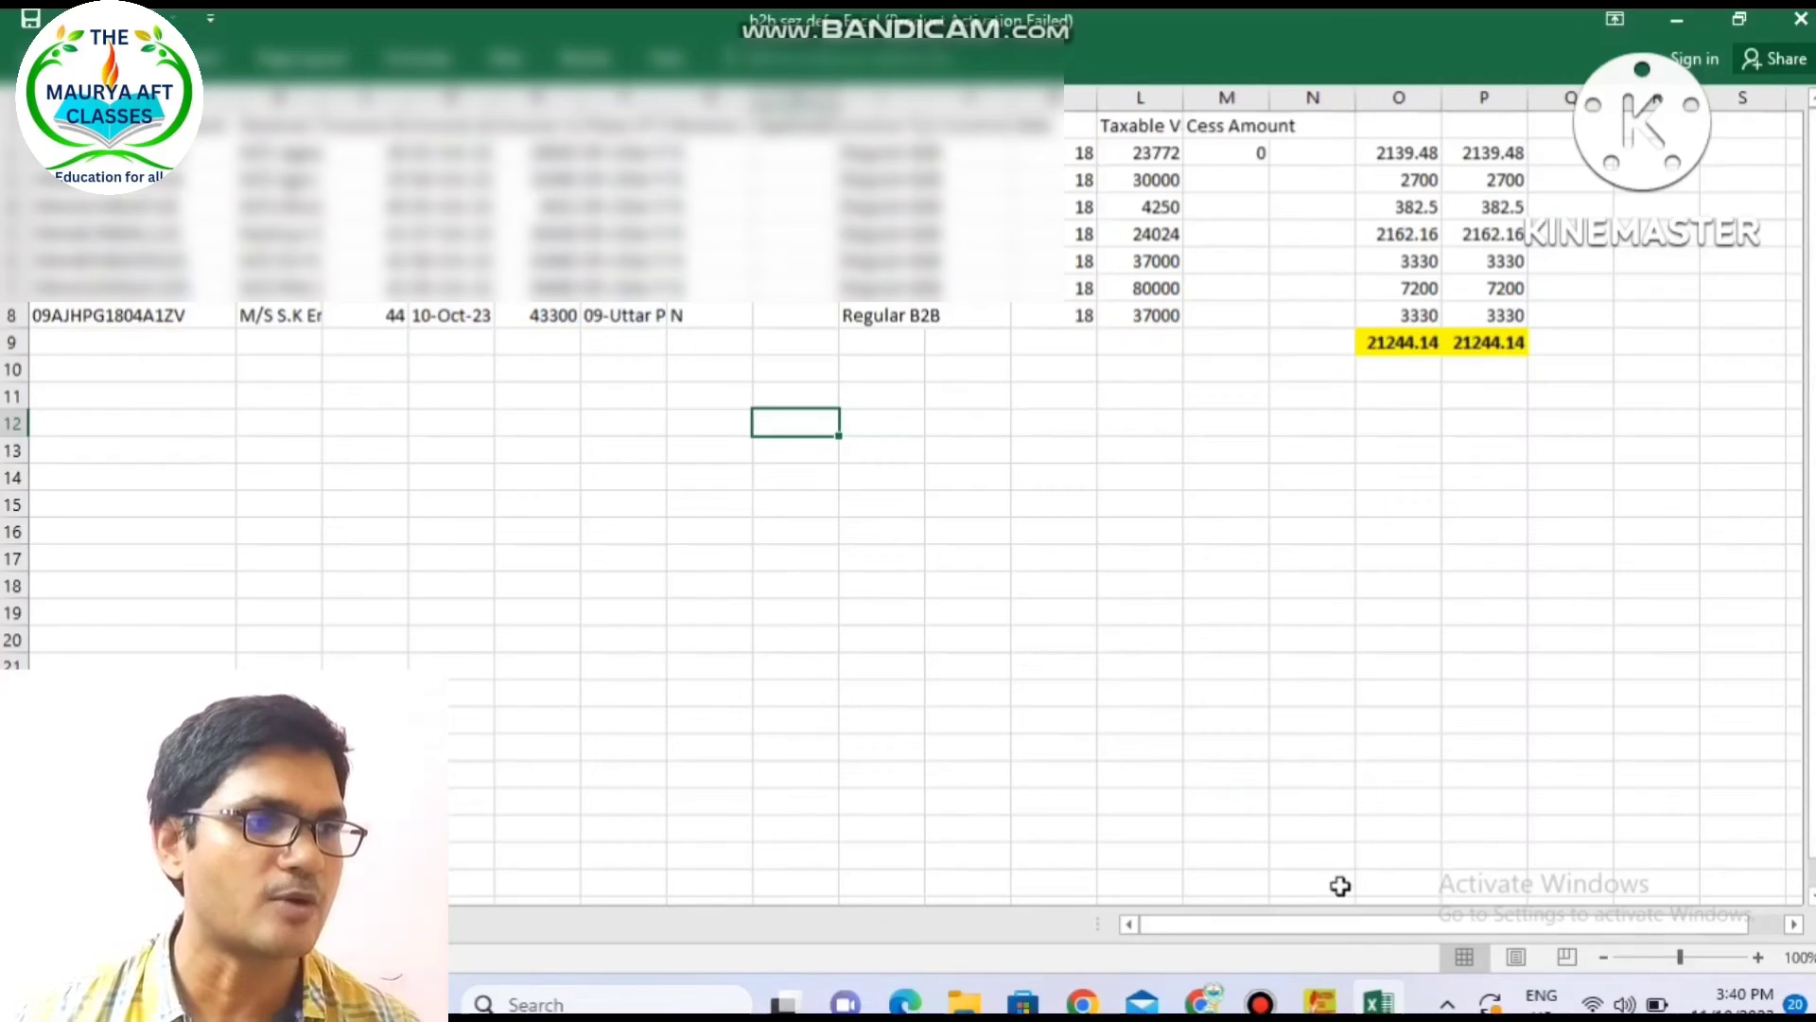
left_click(1374, 1001)
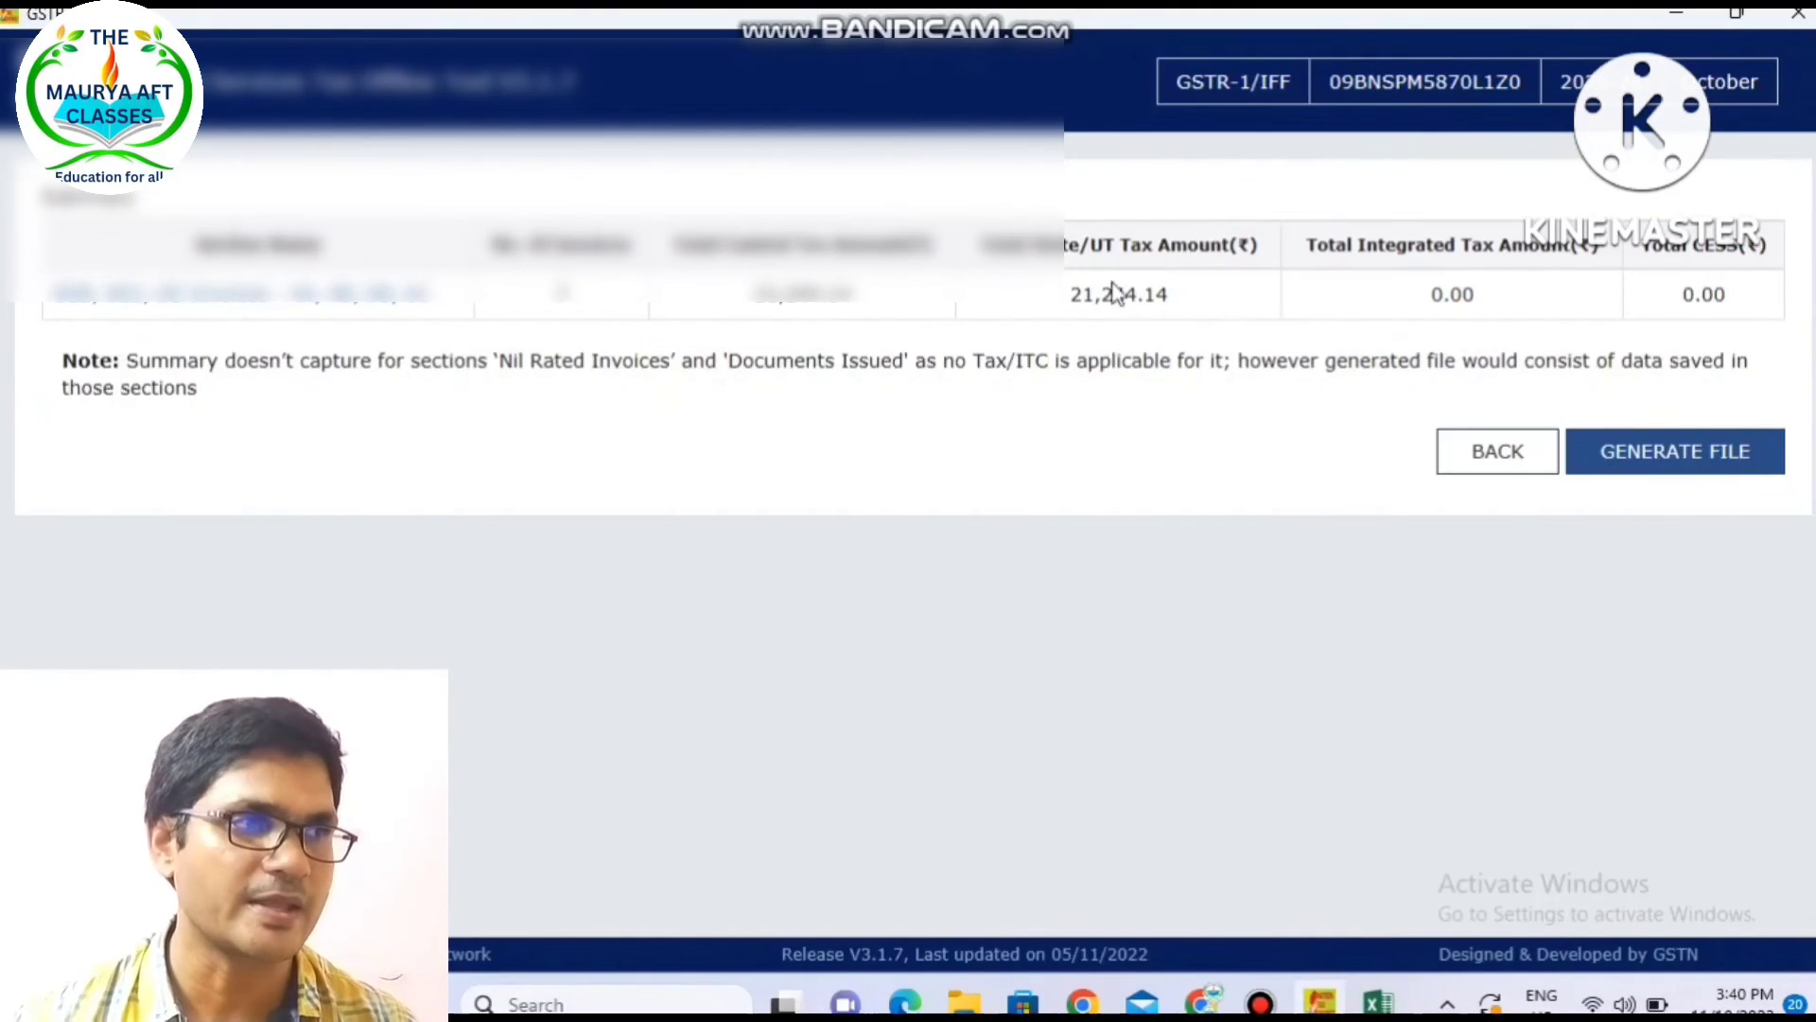
- Open the B2B, SEZ, DE Invoices section from the summary and review its imported rows across all columns, ticking the first invoice
left_click(1675, 452)
left_click(1693, 306)
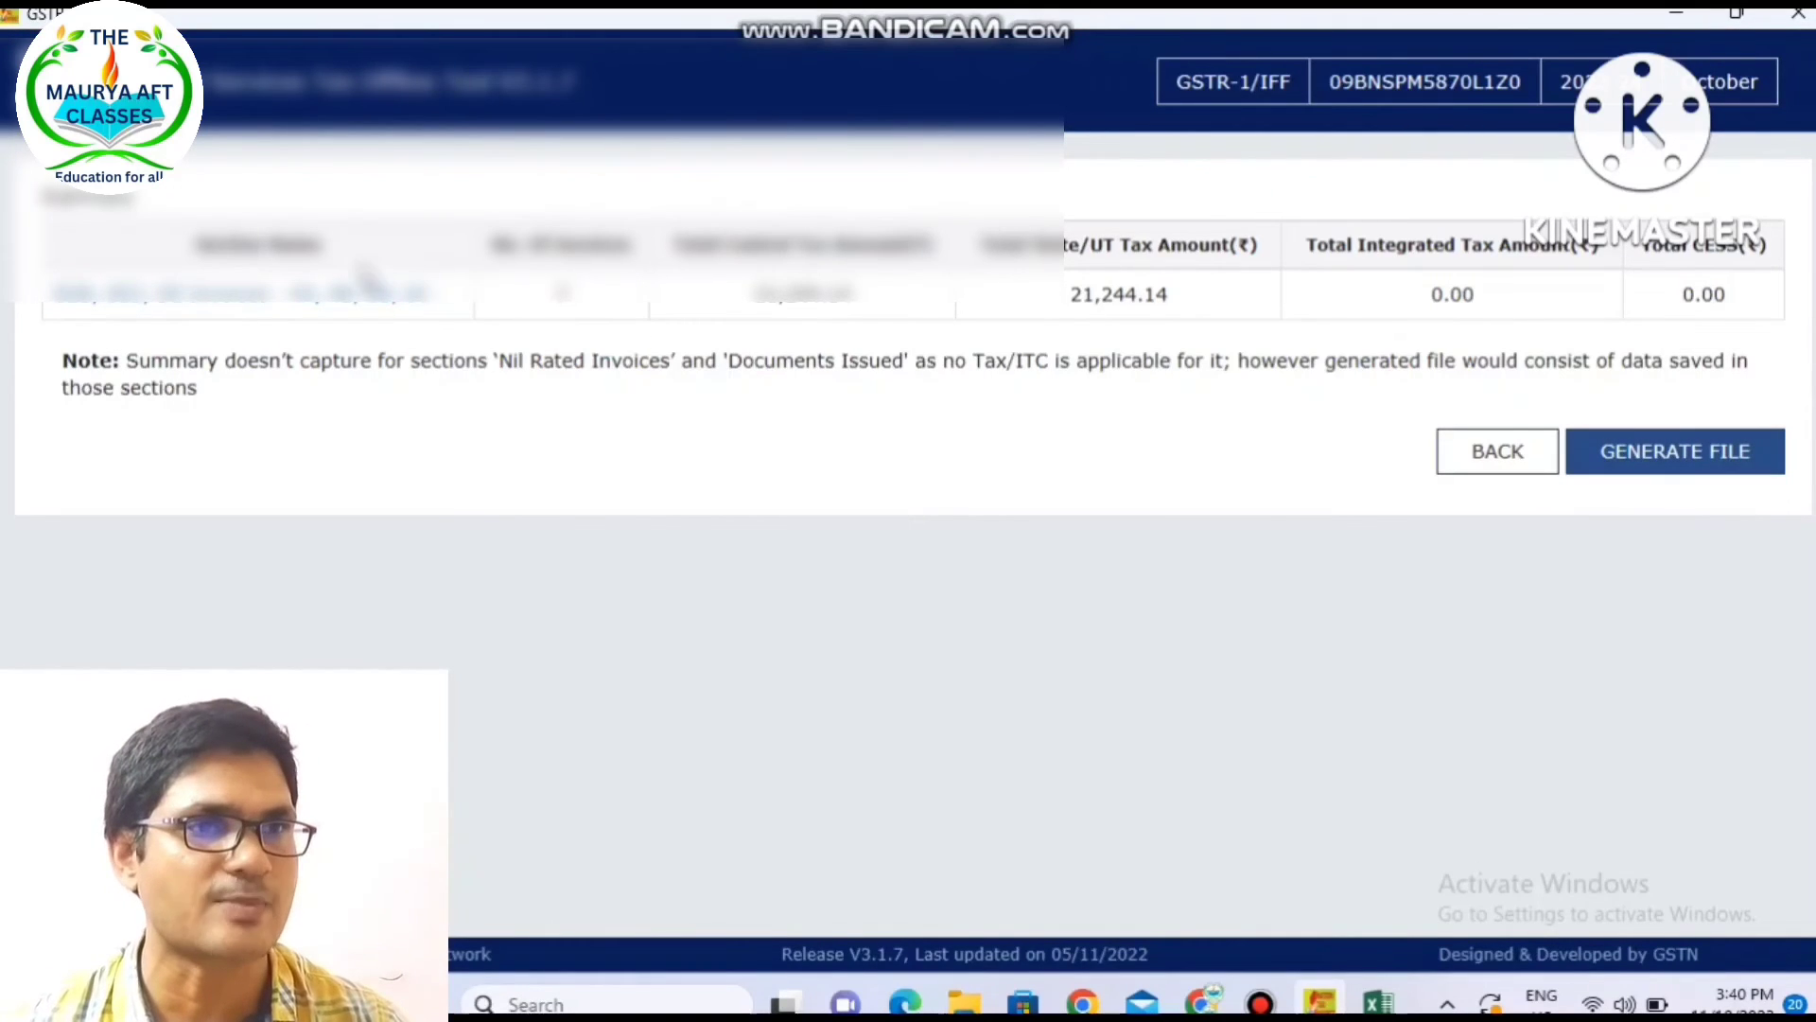
left_click(326, 304)
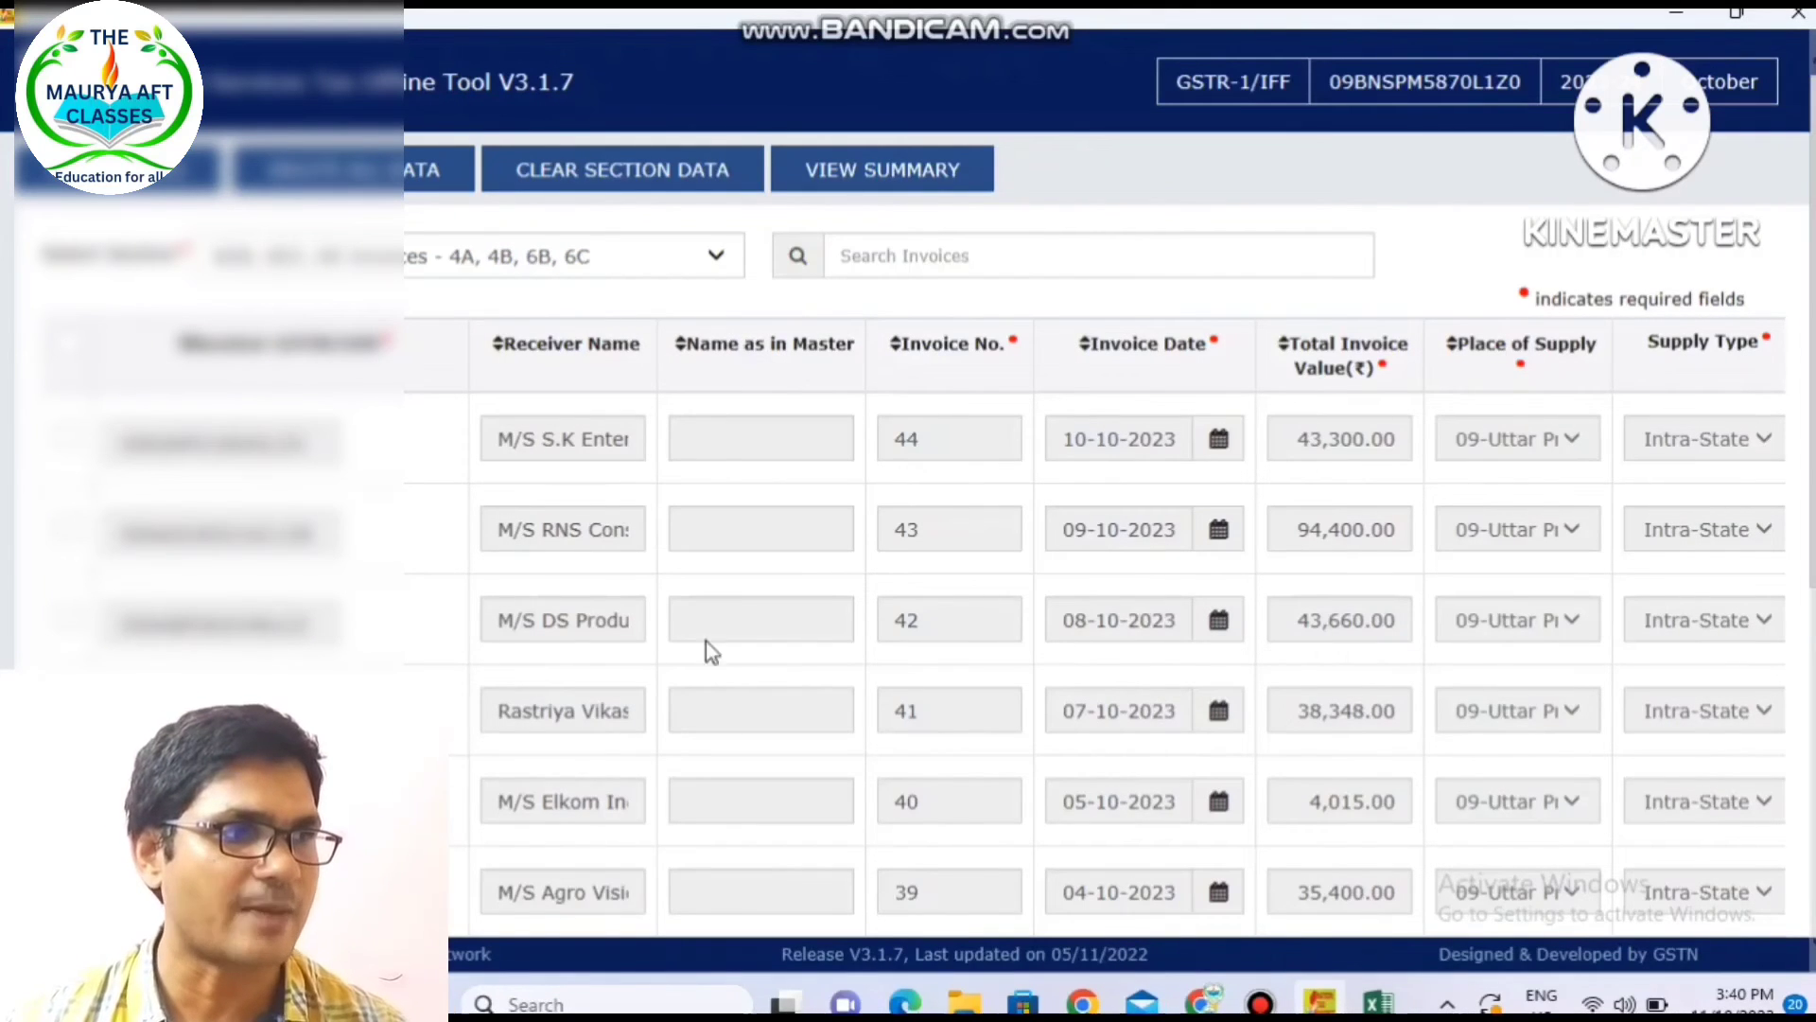
scroll(1696, 516, "down", 6)
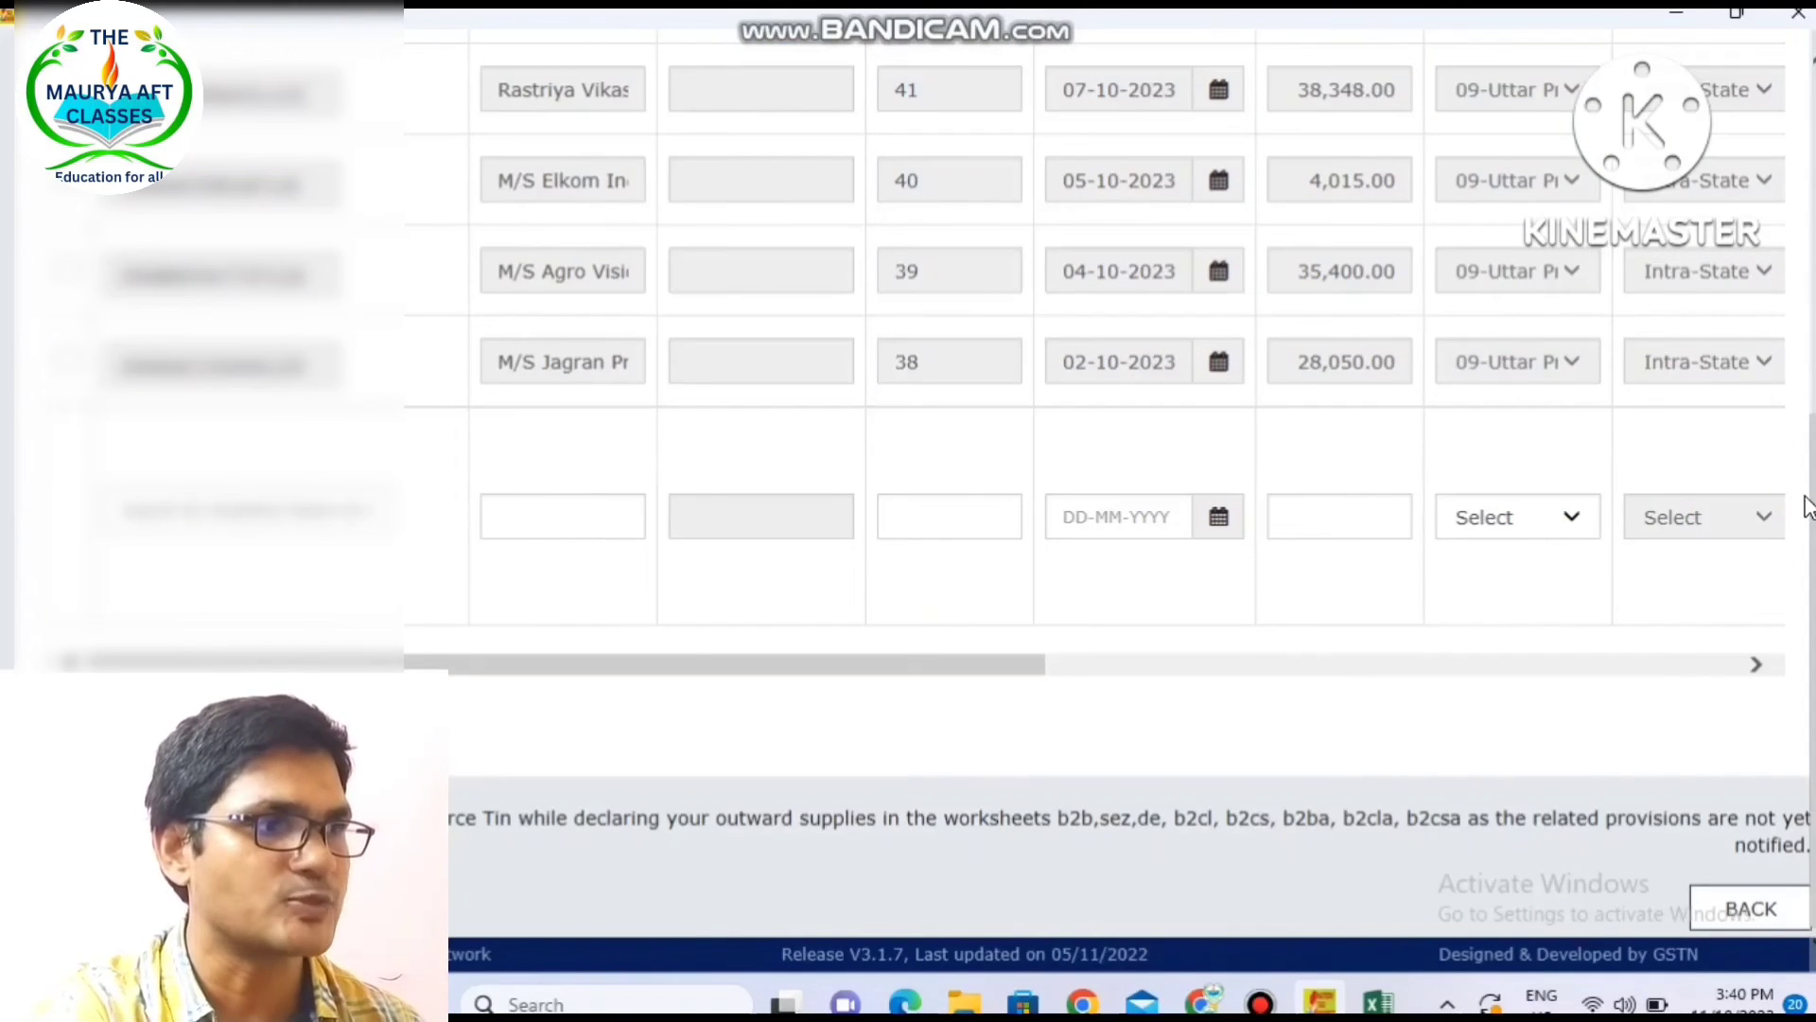
left_click_drag(1804, 507, 1801, 262)
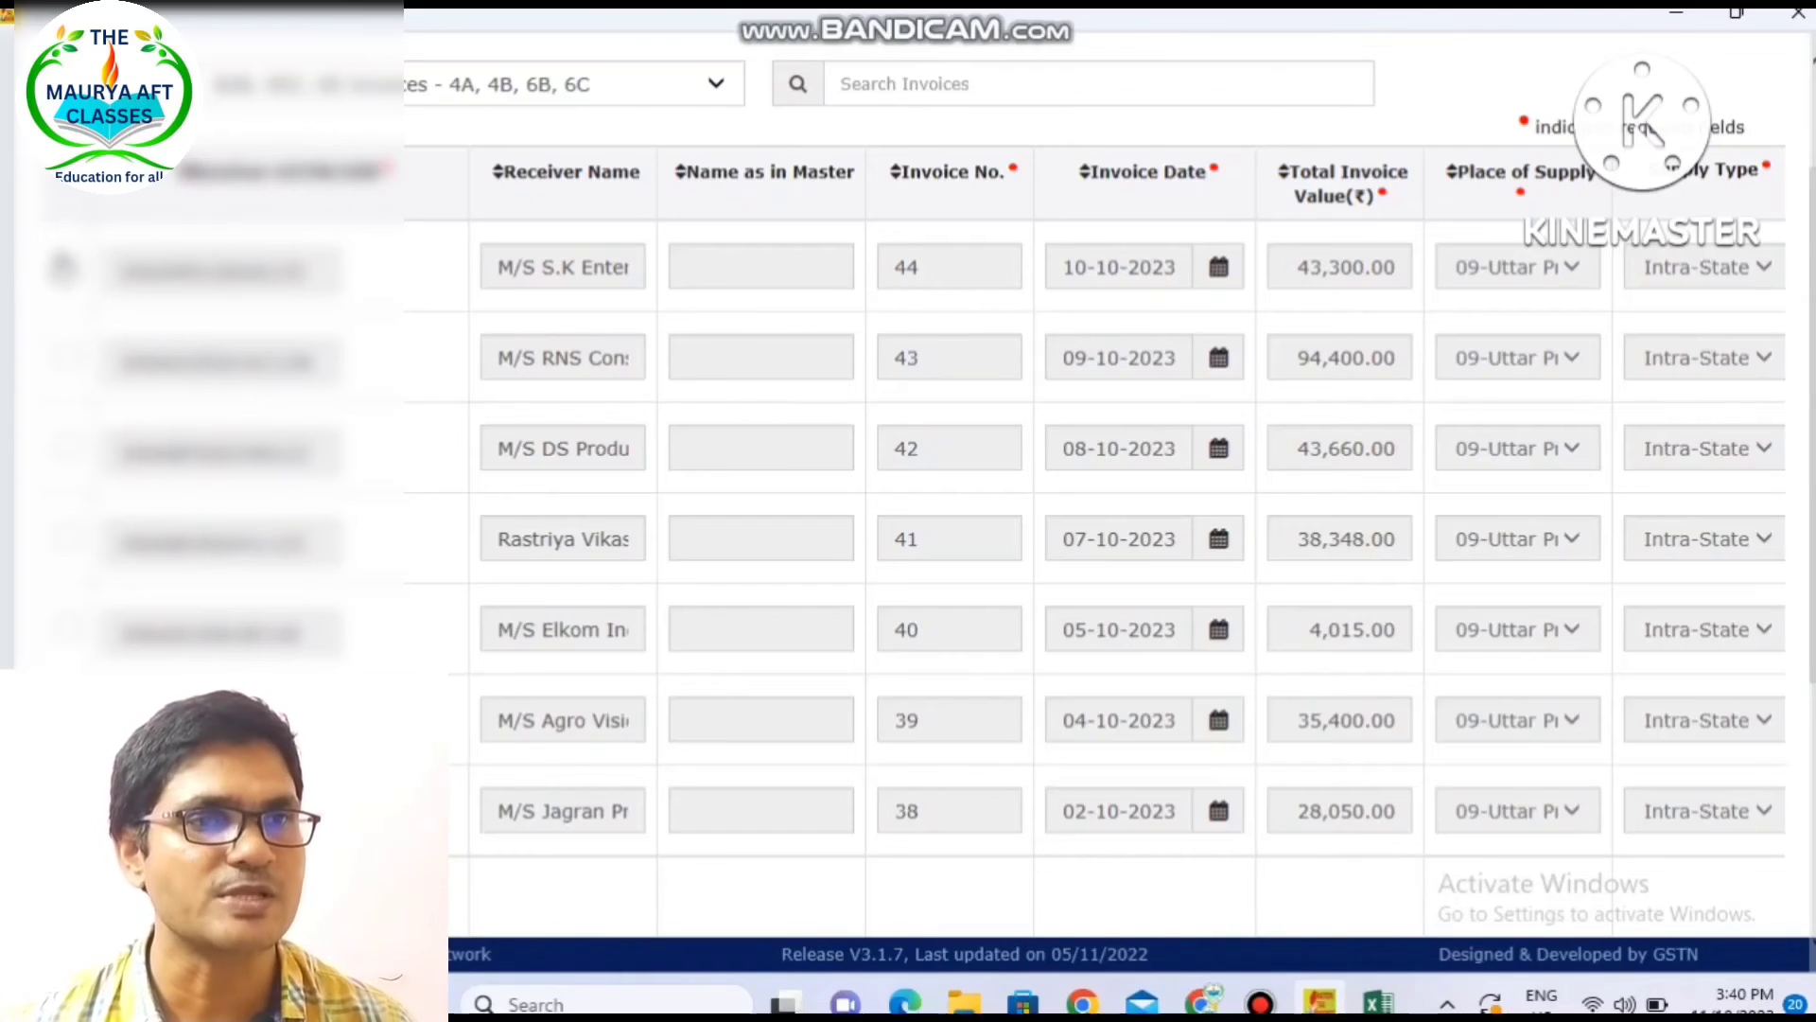
left_click(66, 266)
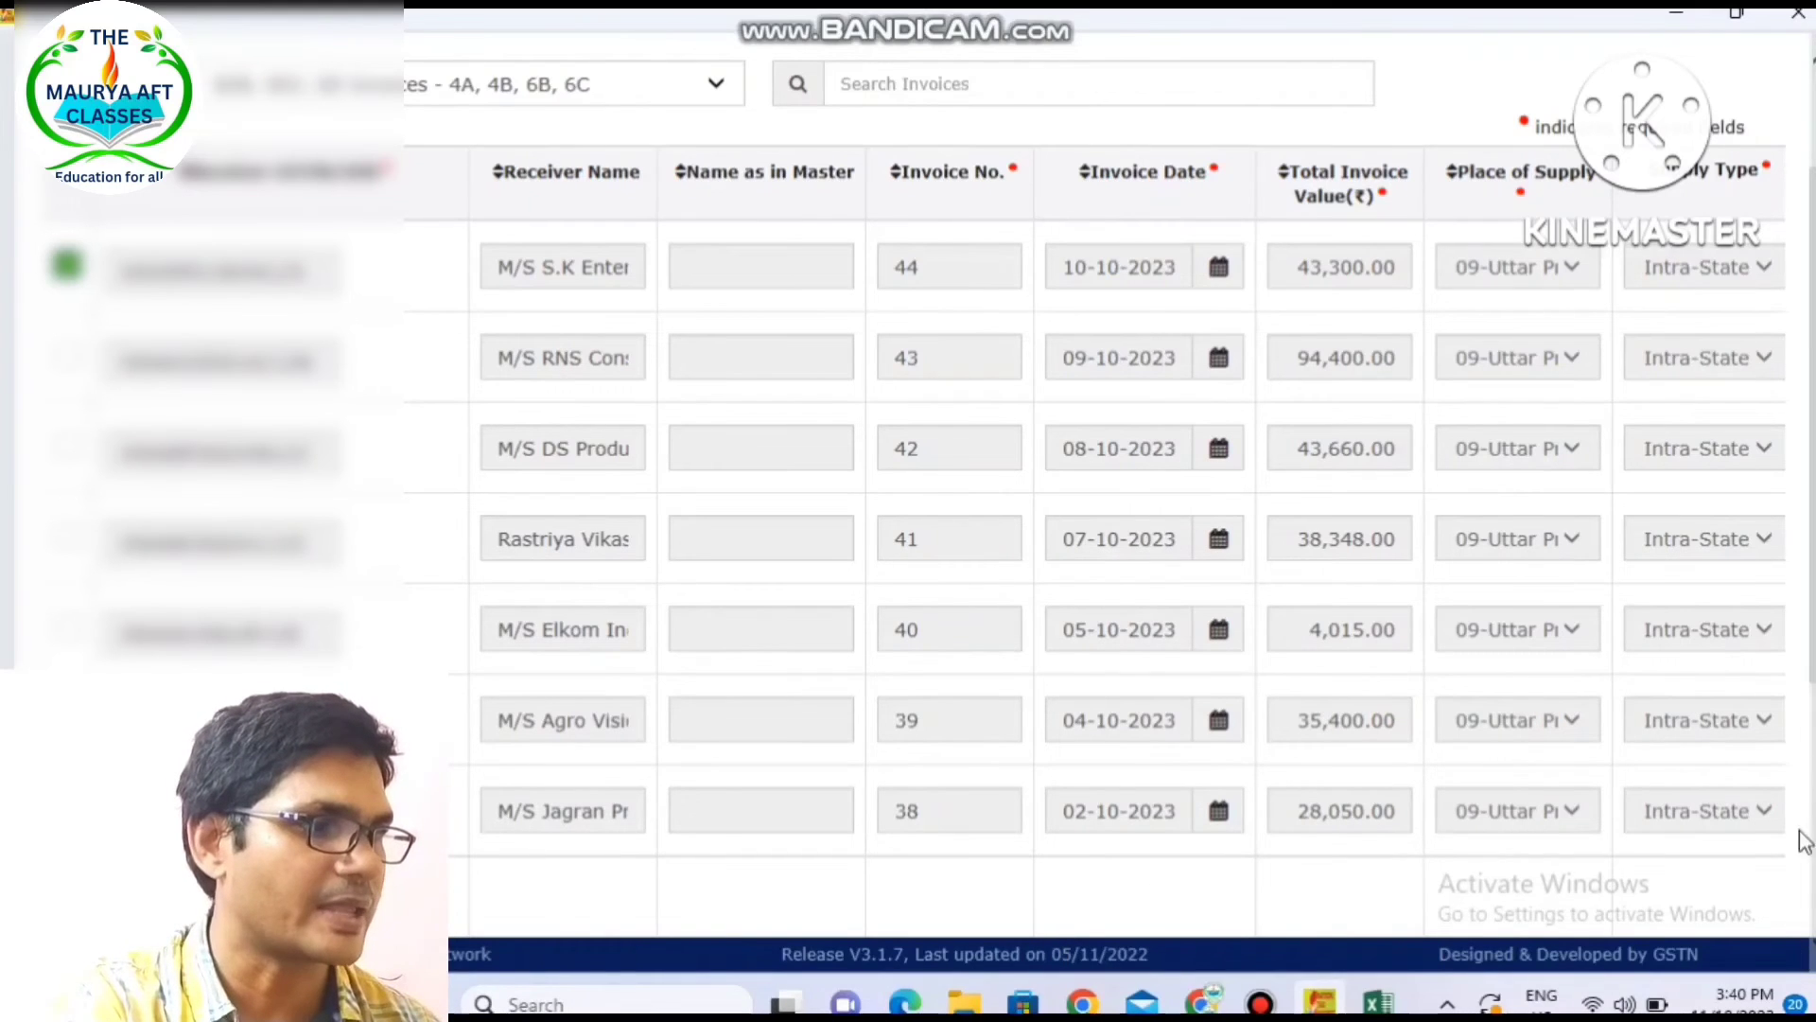
scroll(1116, 473, "down", 5)
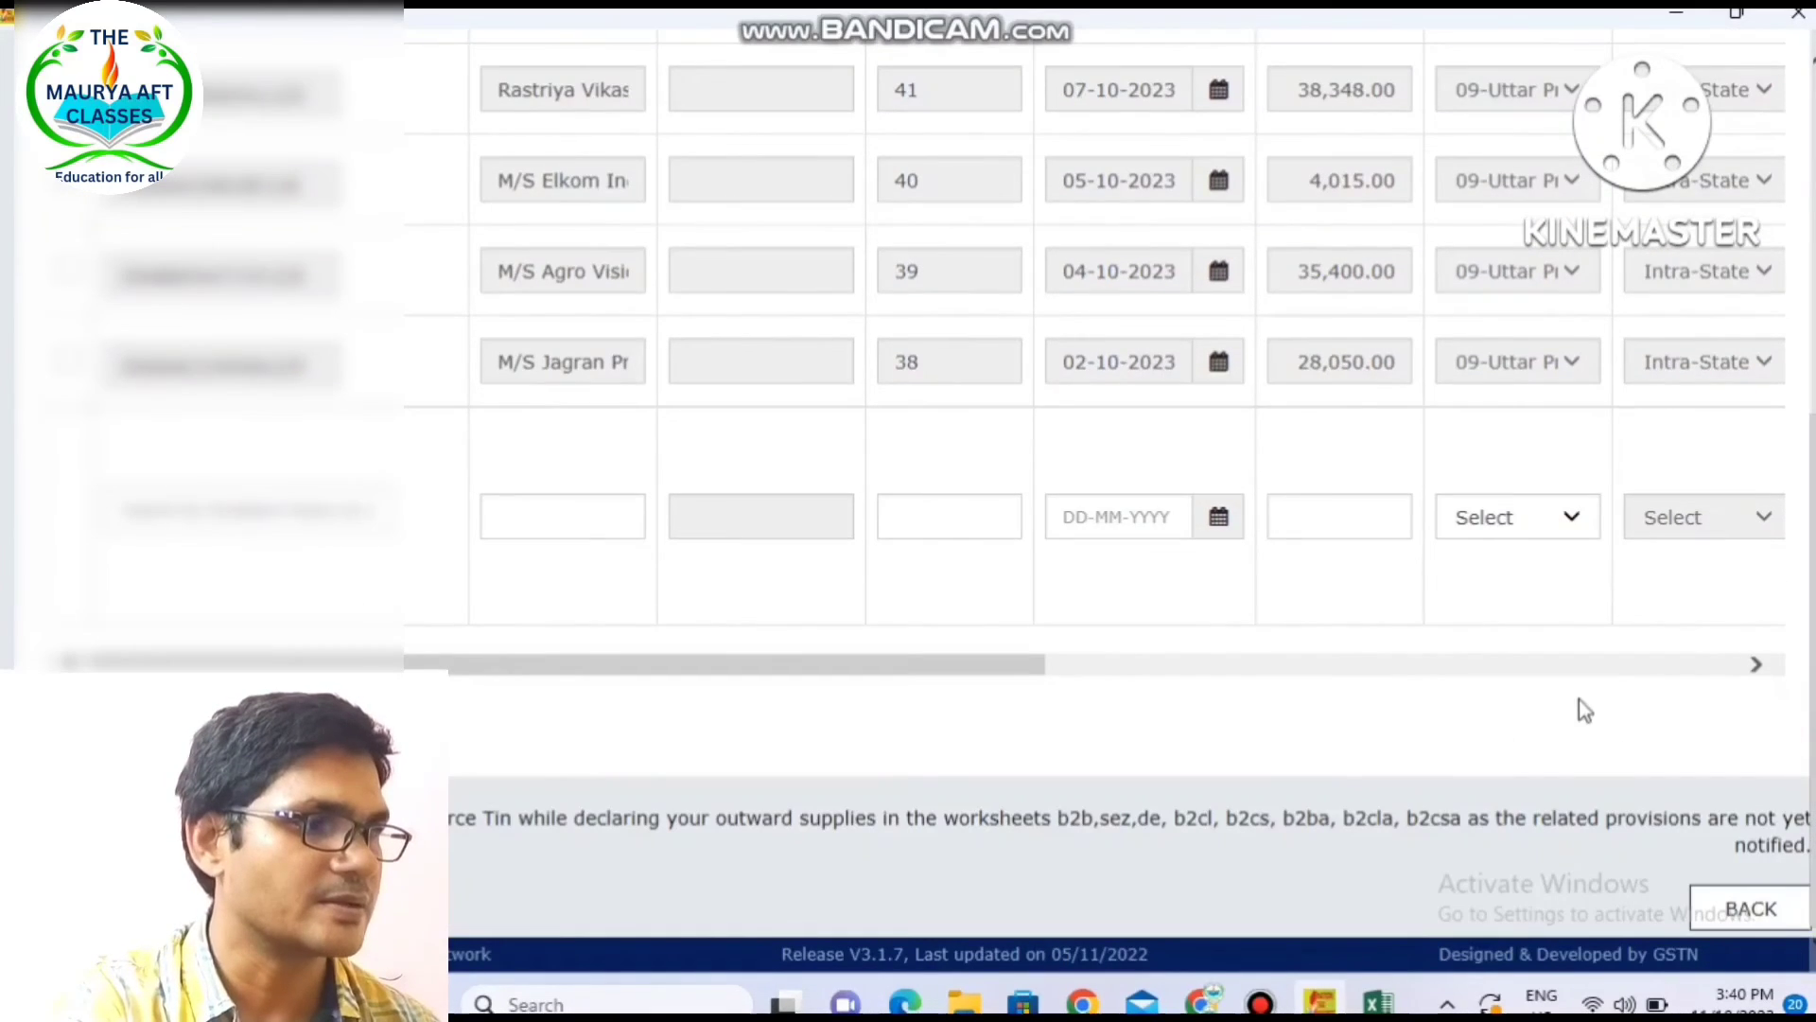
left_click(1610, 668)
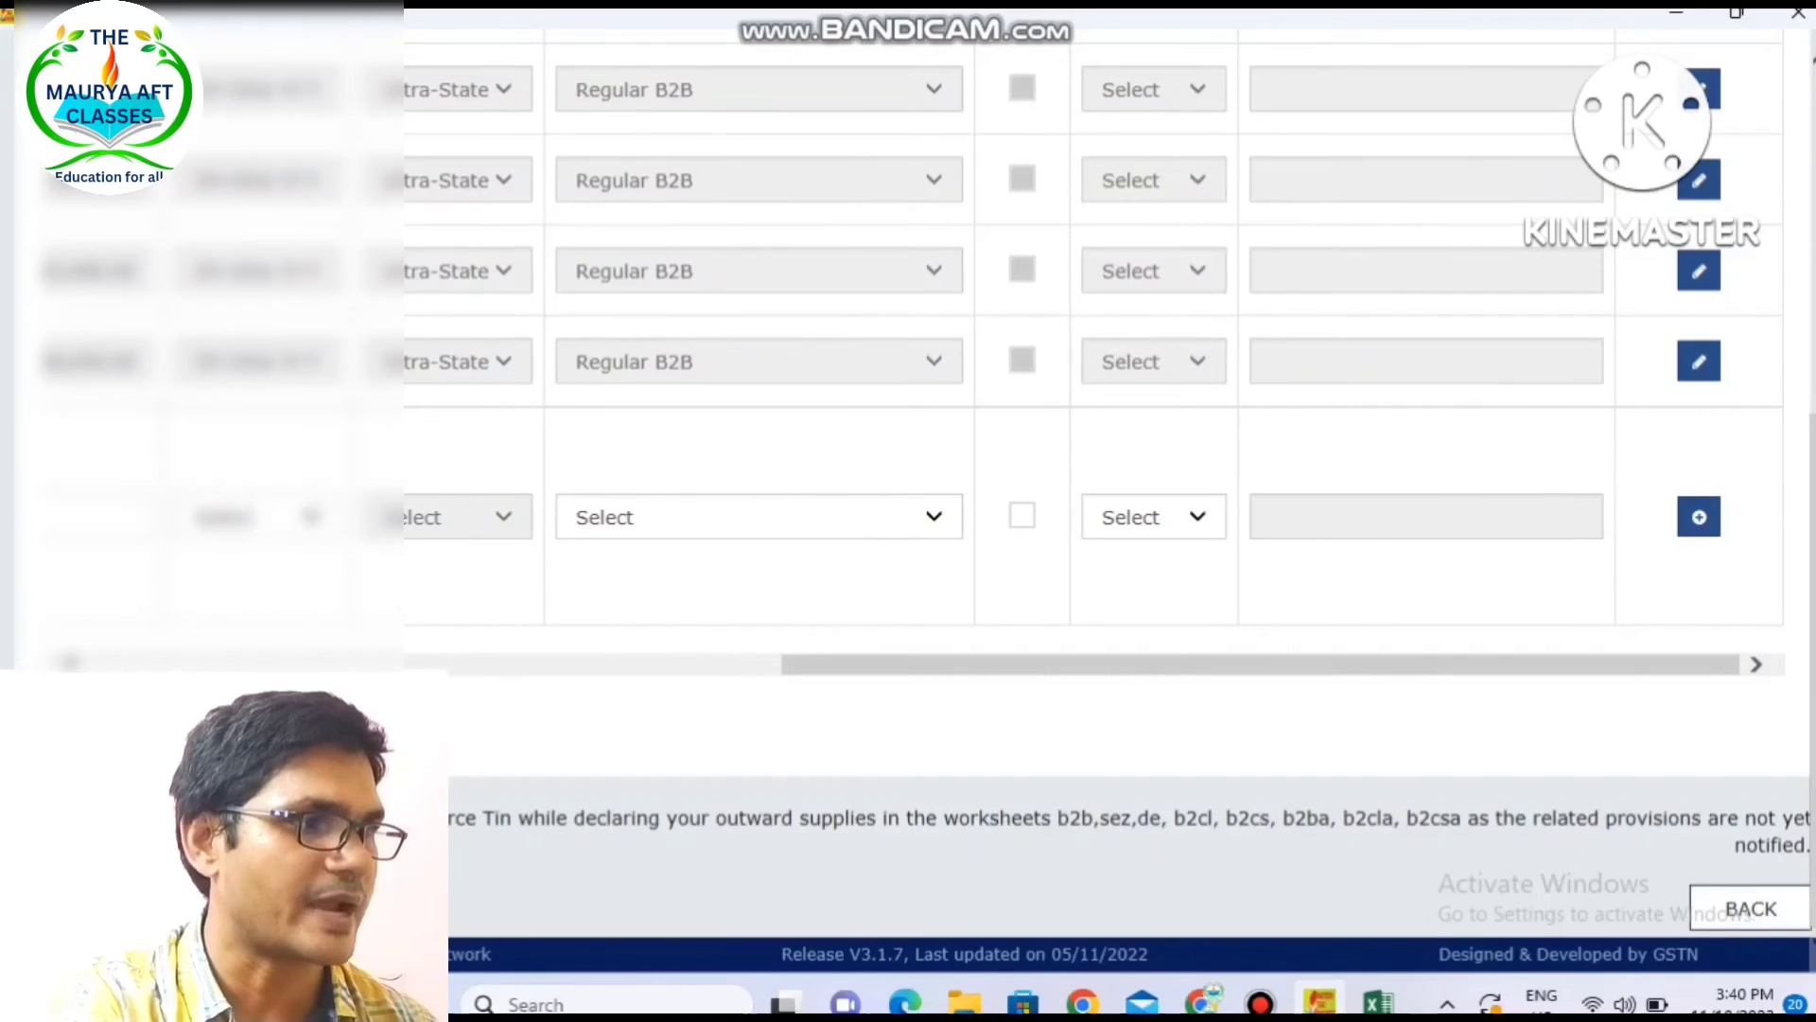
scroll(1782, 380, "up", 5)
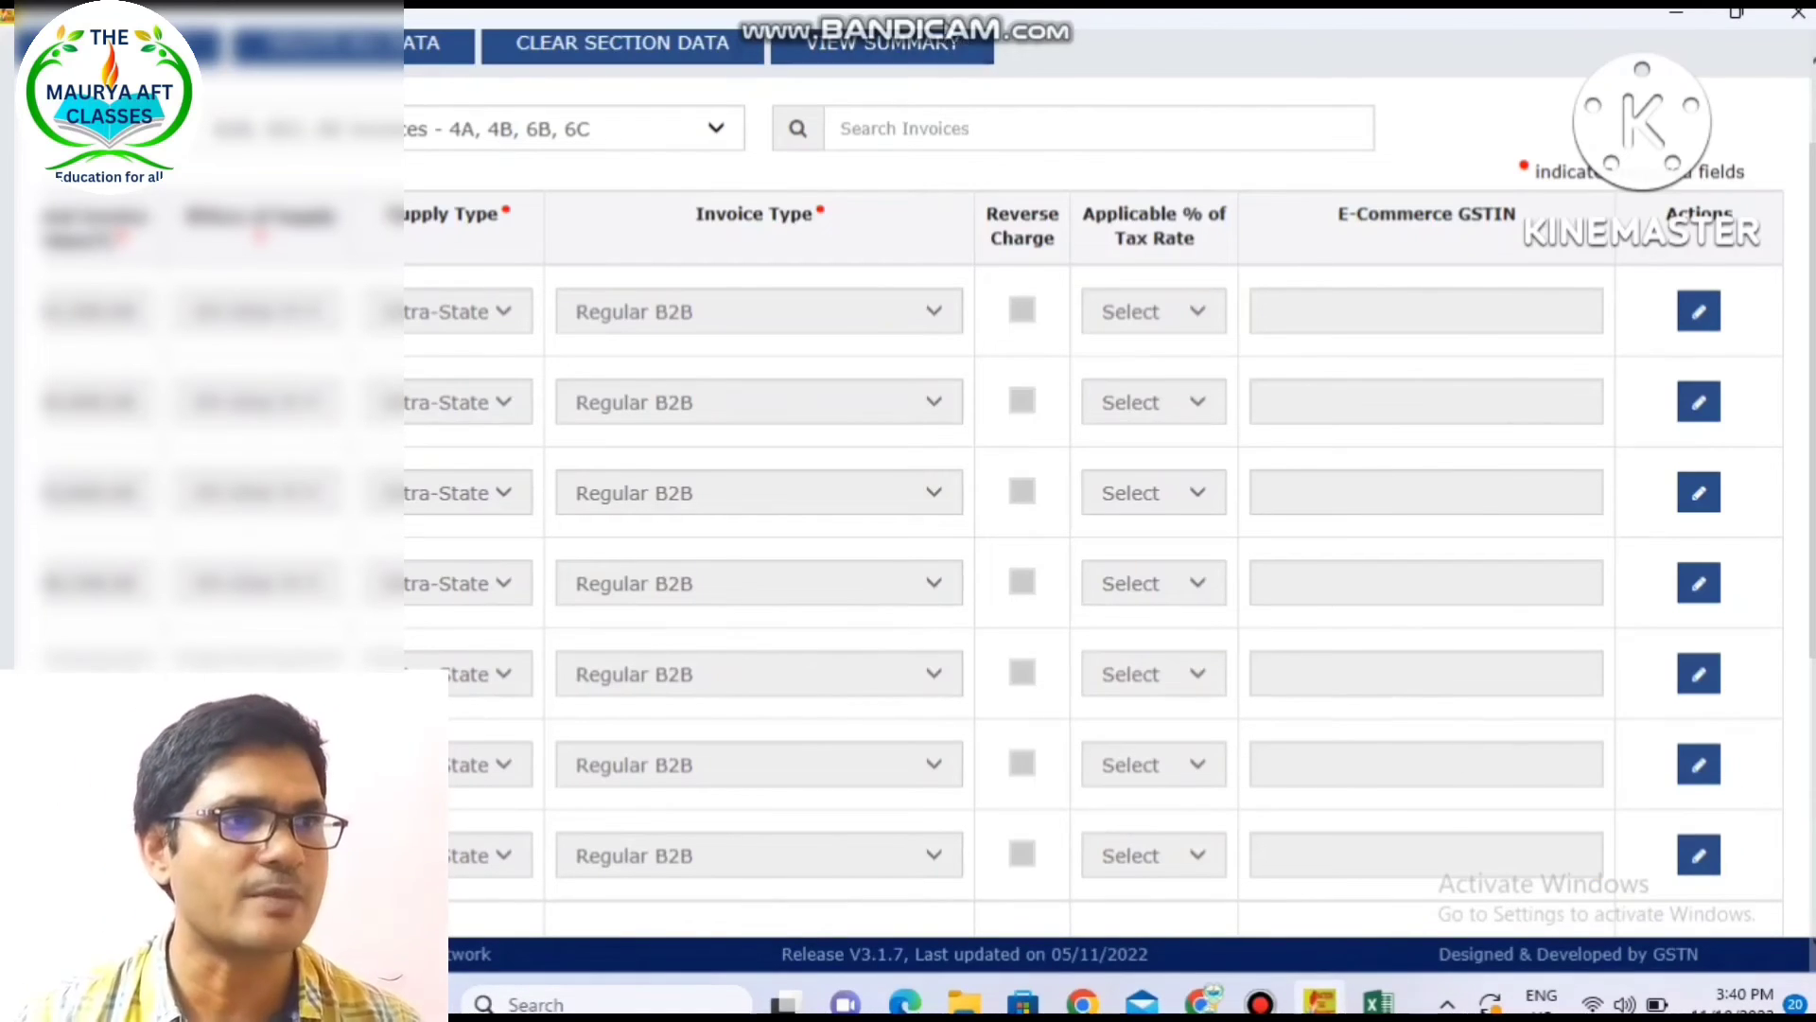
- Generate the return file from the section summary and save the JSON to the Desktop under its suggested name
left_click(924, 50)
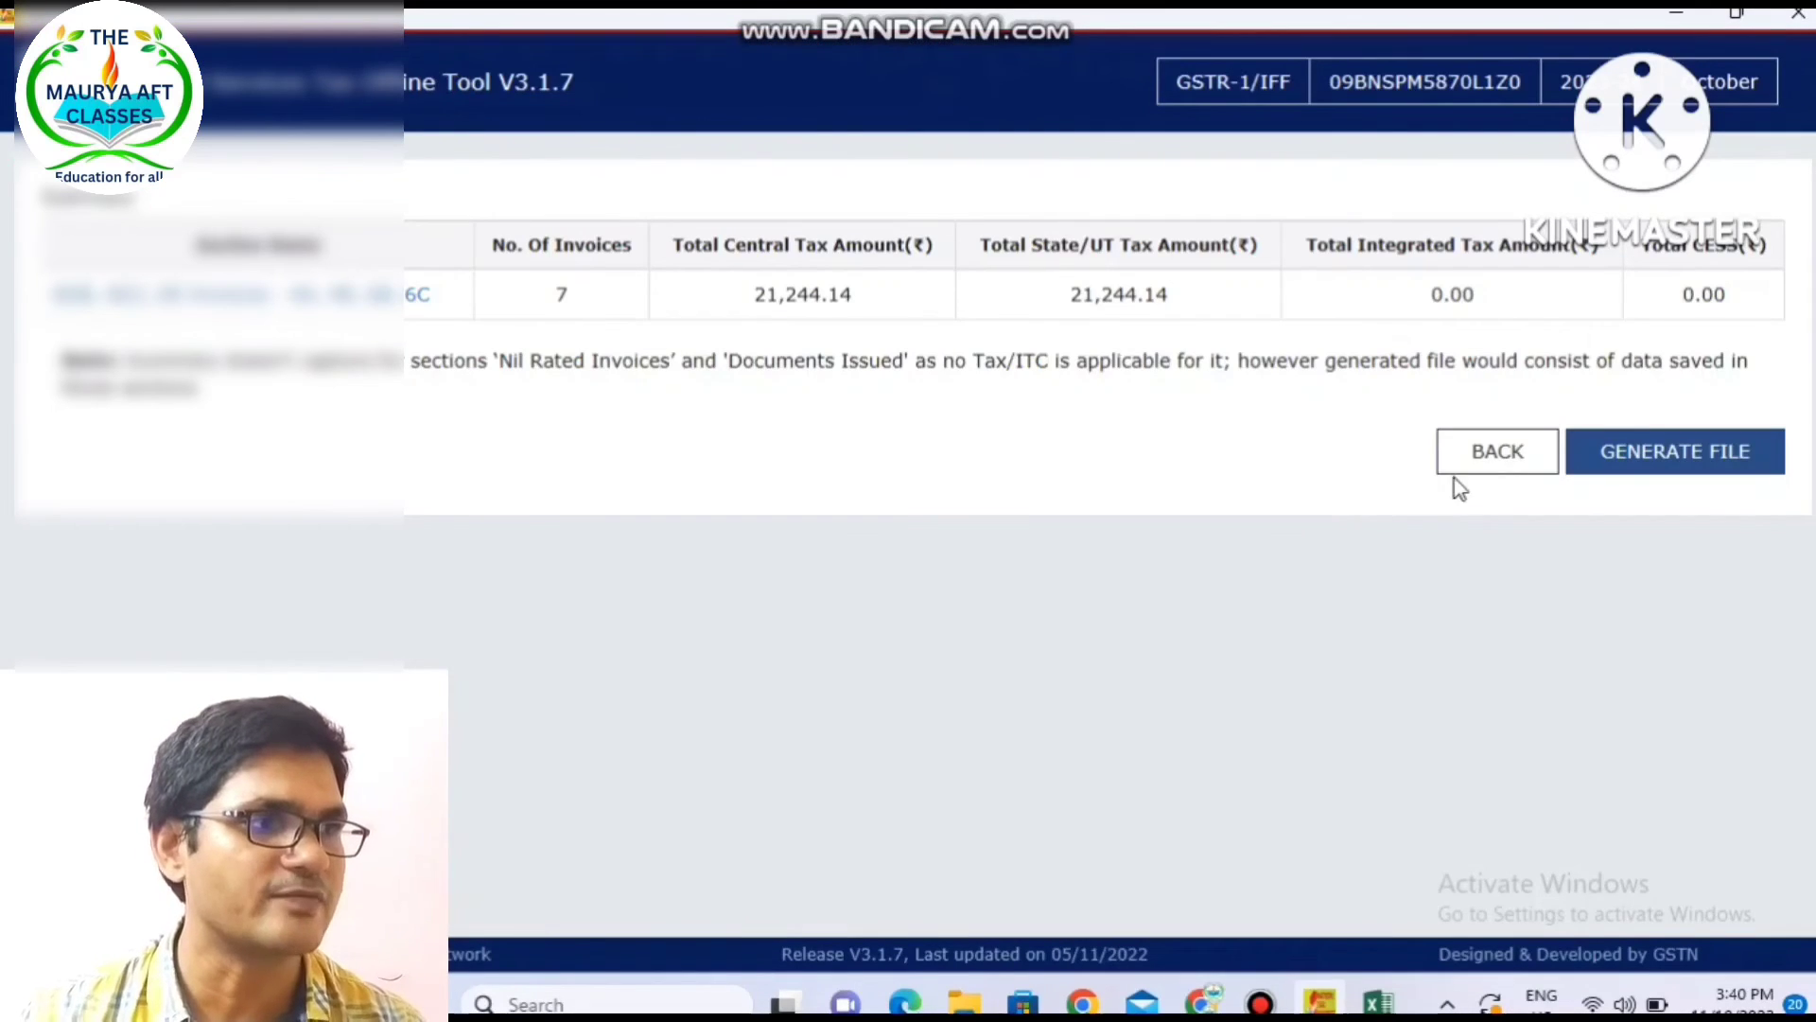
left_click(1662, 458)
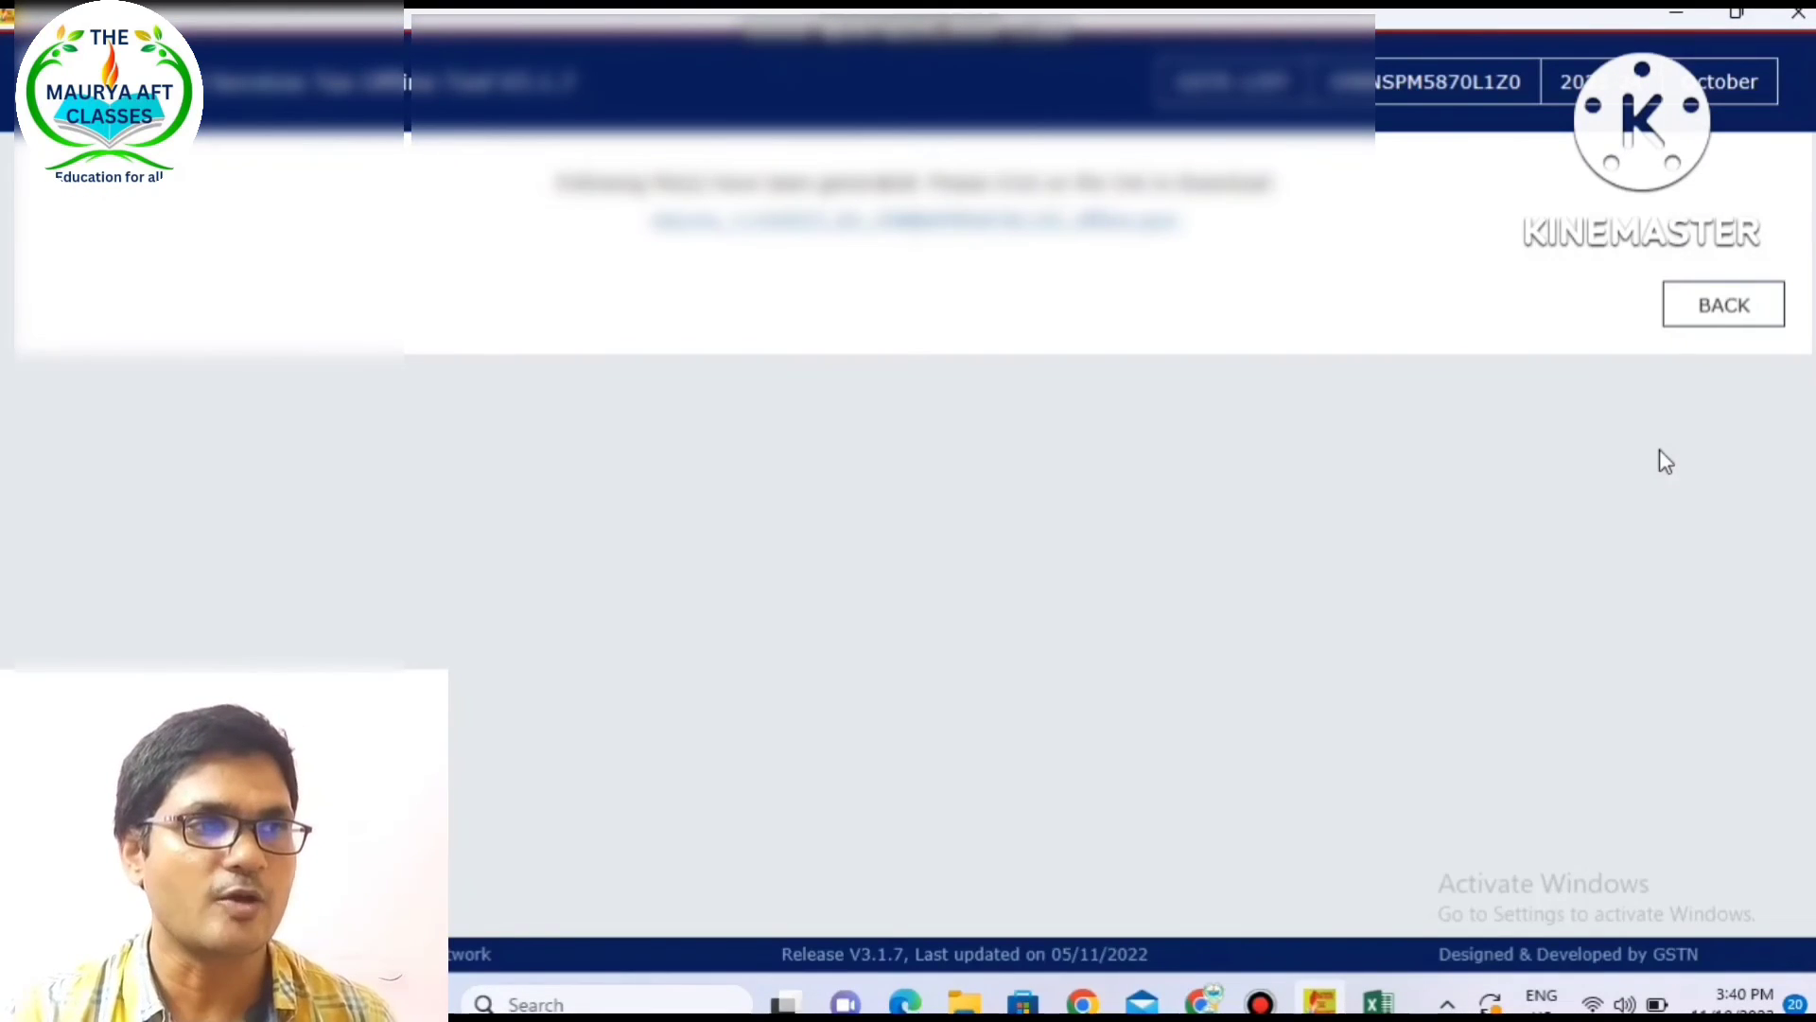
left_click(1076, 225)
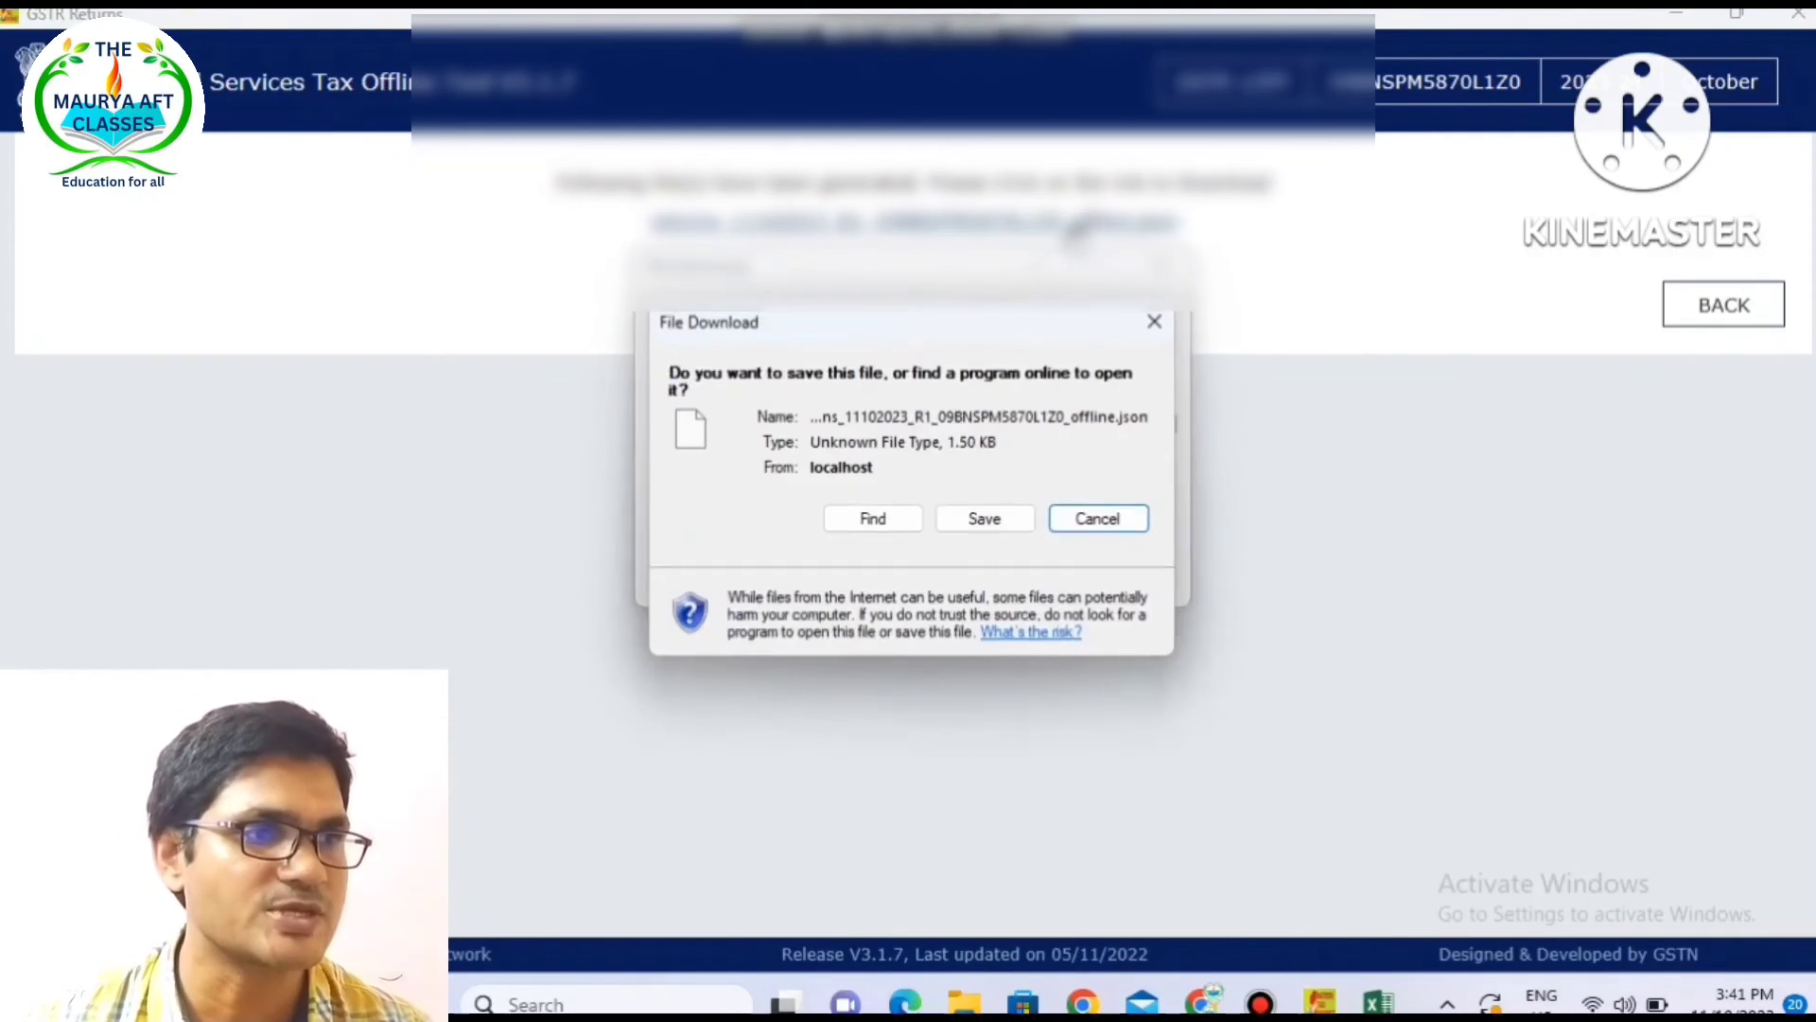
left_click(986, 520)
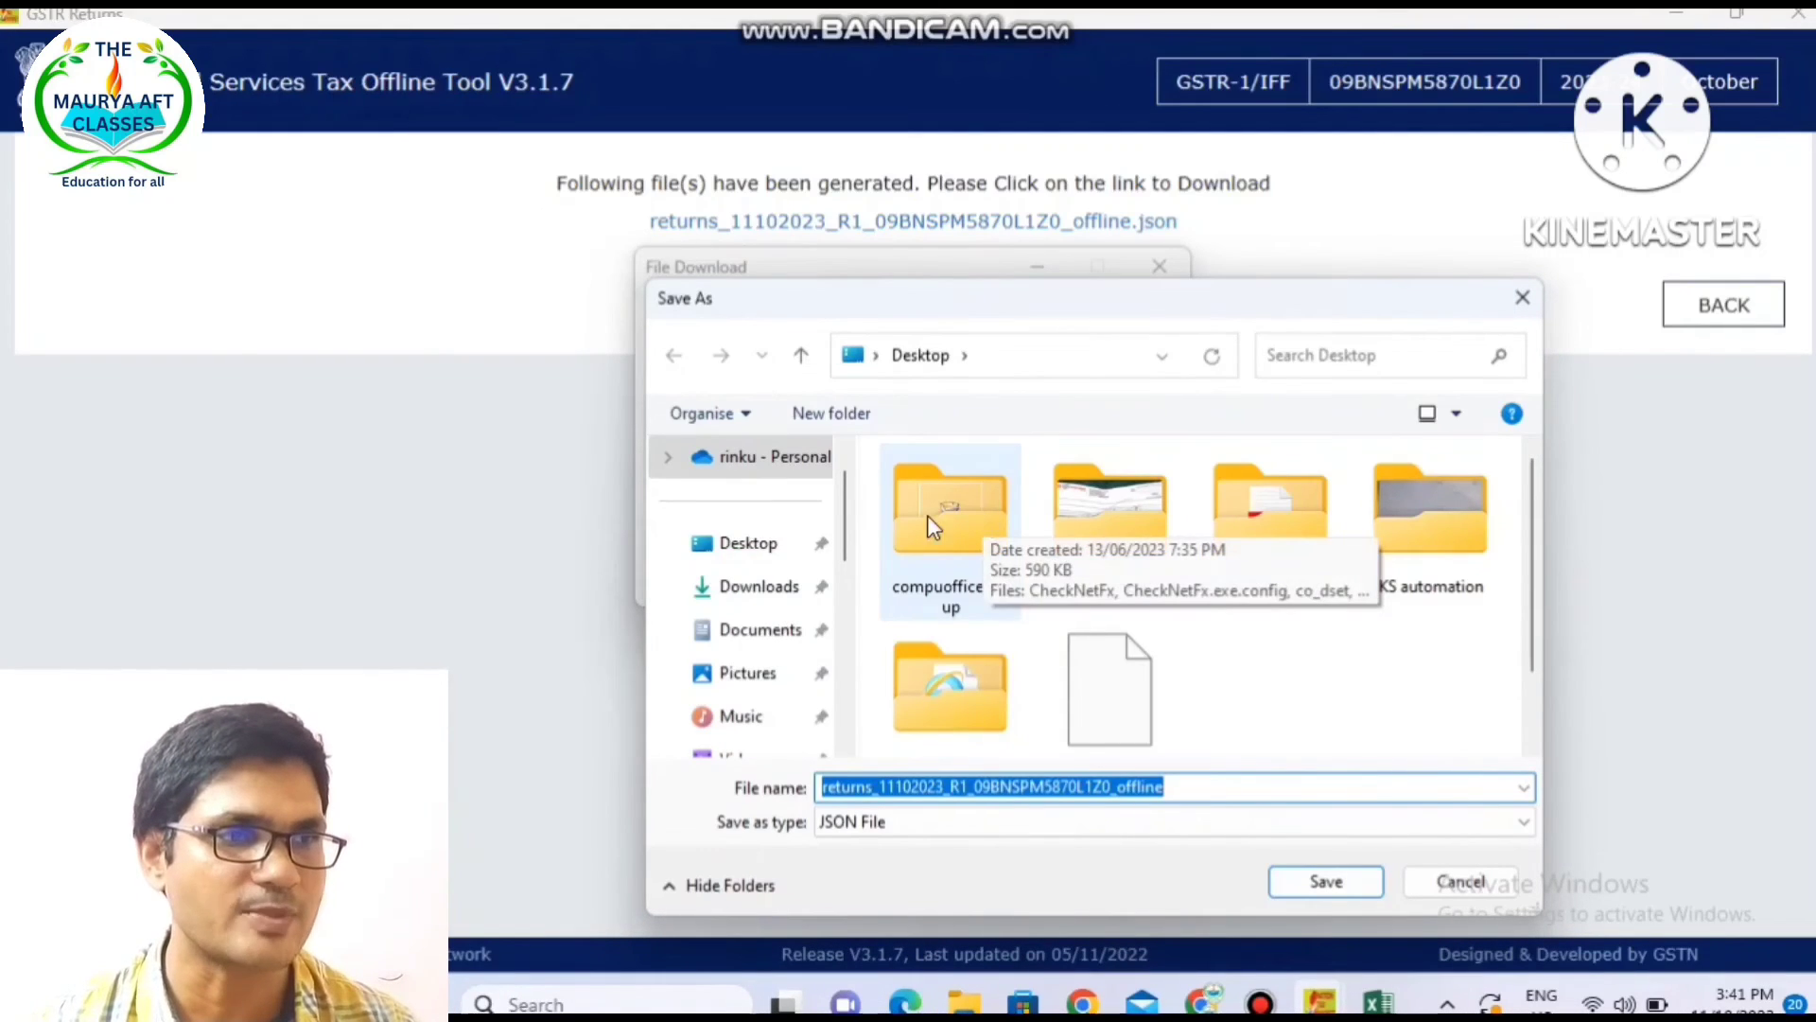
left_click(724, 545)
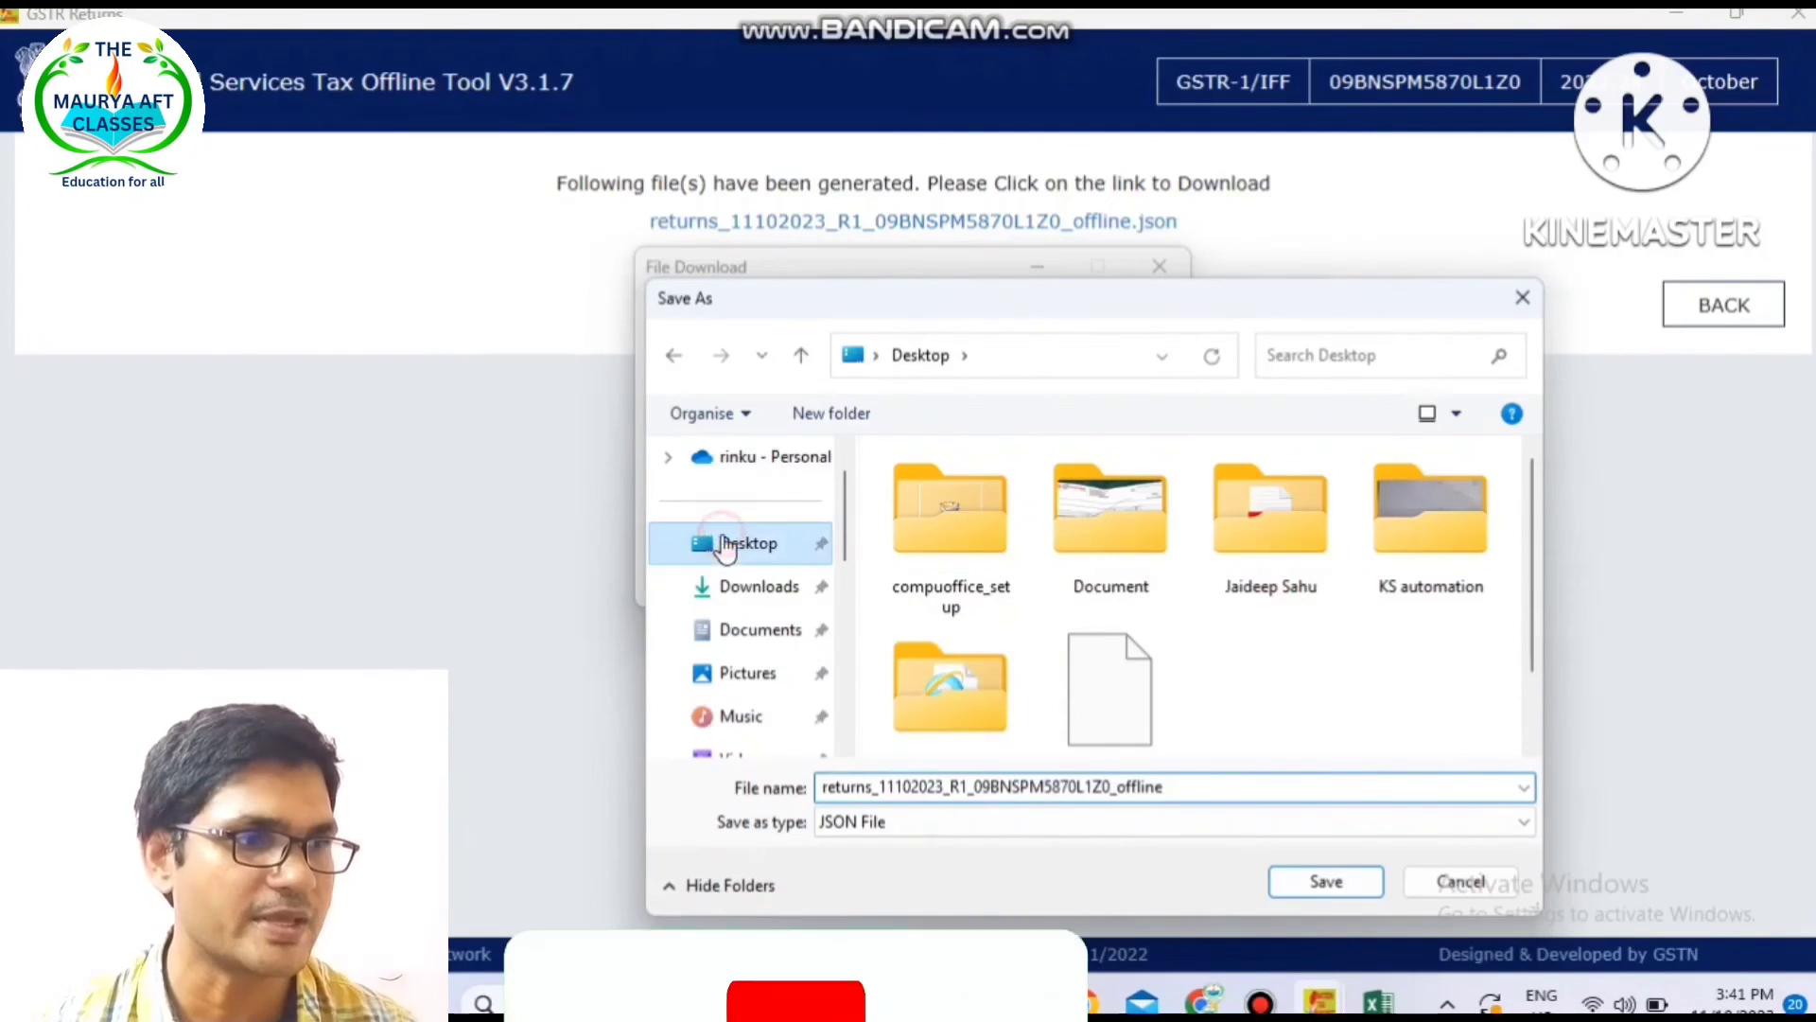
left_click(1310, 881)
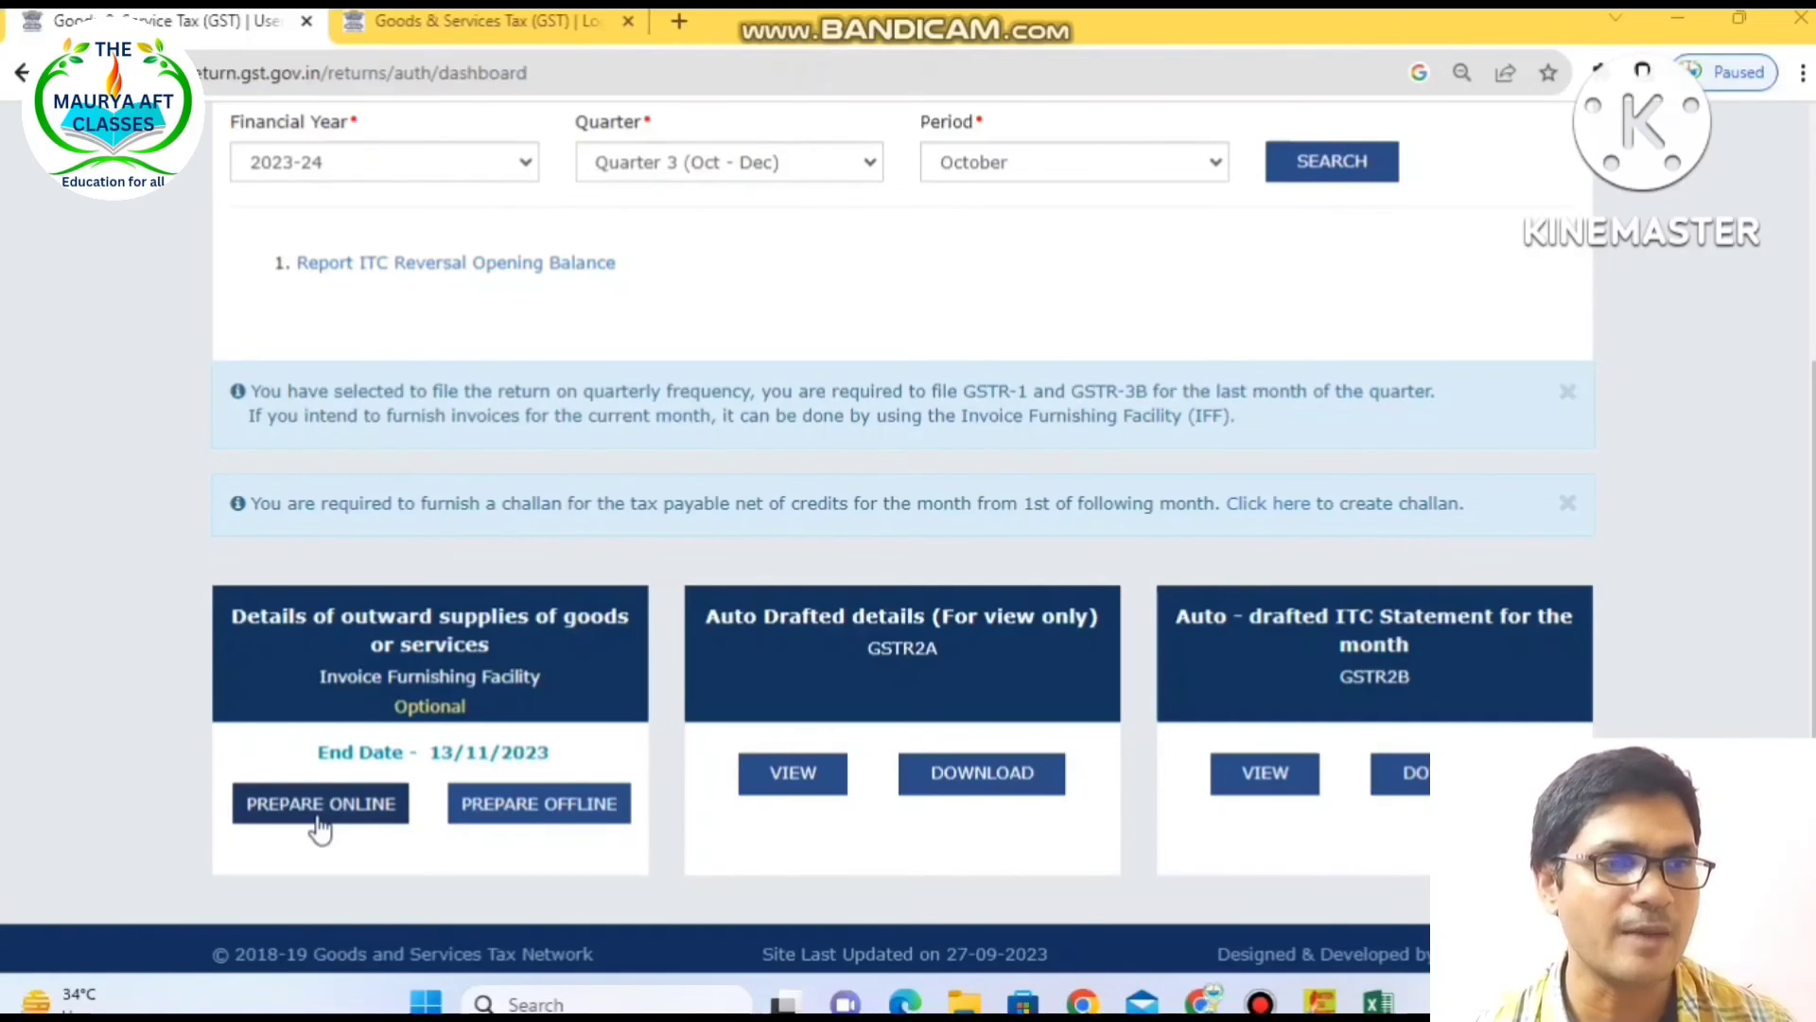
- On the GST portal, open offline preparation for the October IFF and upload the signed-in taxpayer's offline returns JSON from the Desktop
left_click(506, 811)
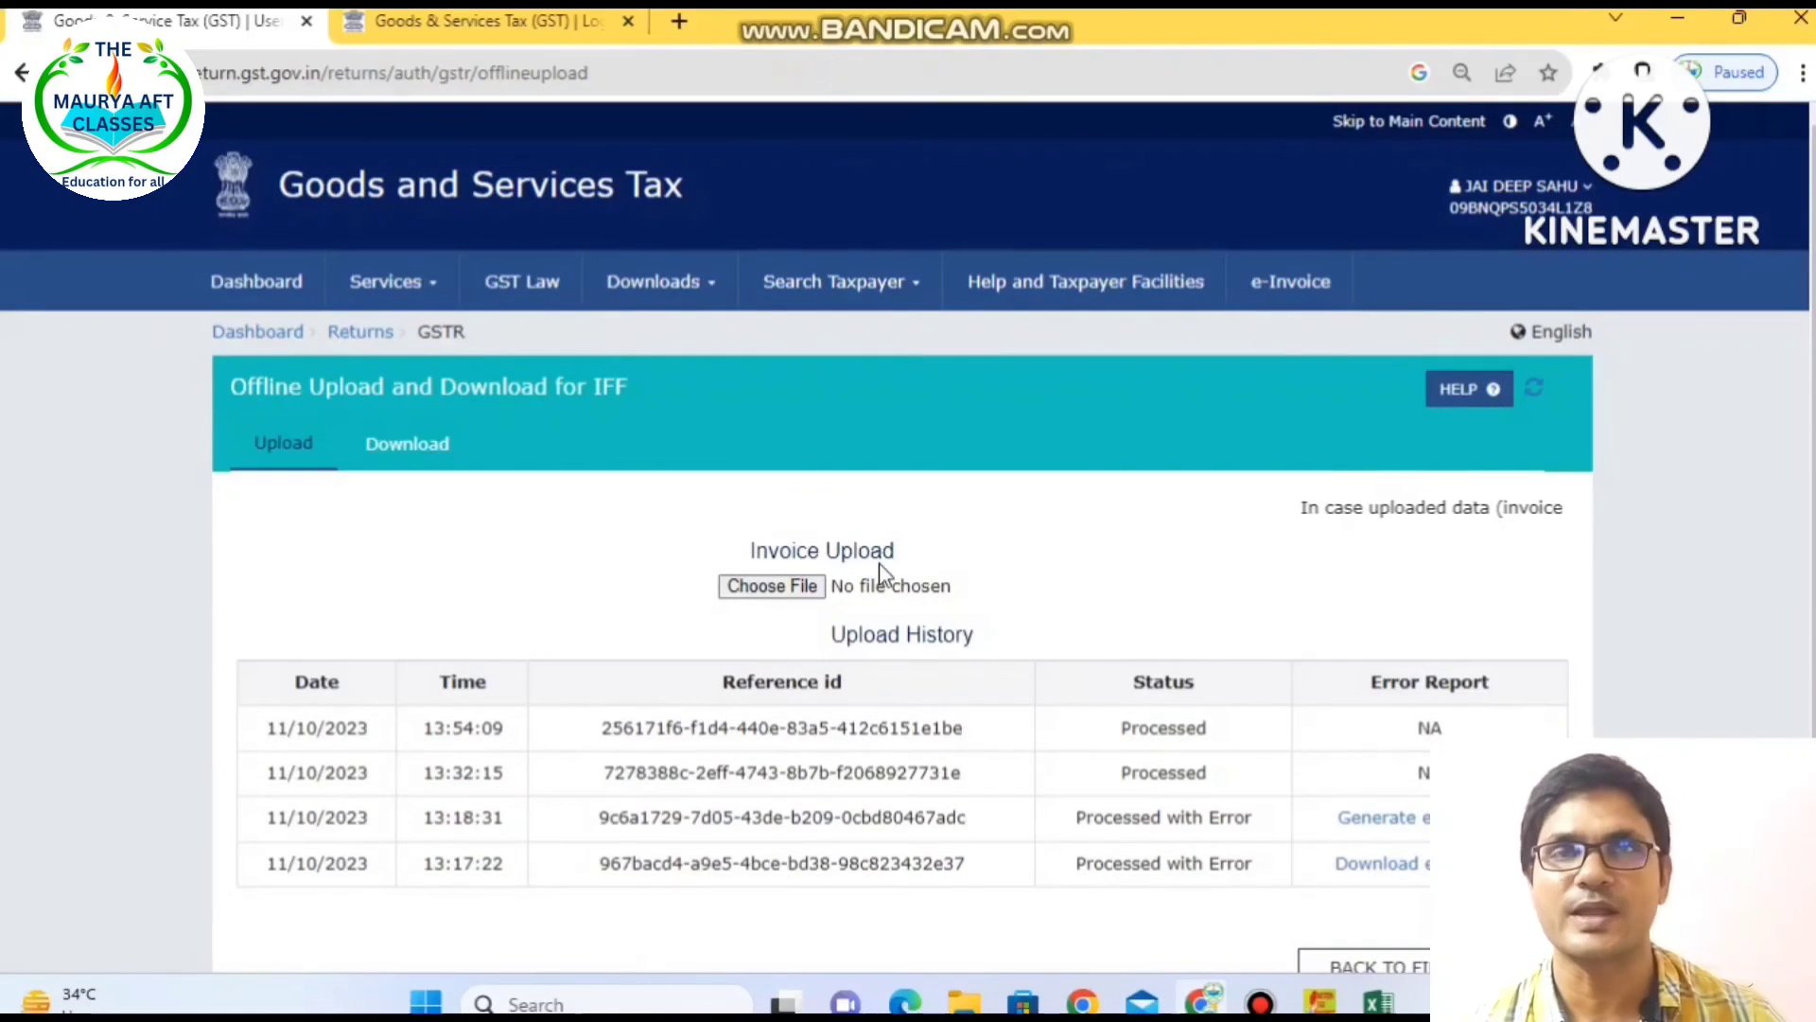
left_click(800, 598)
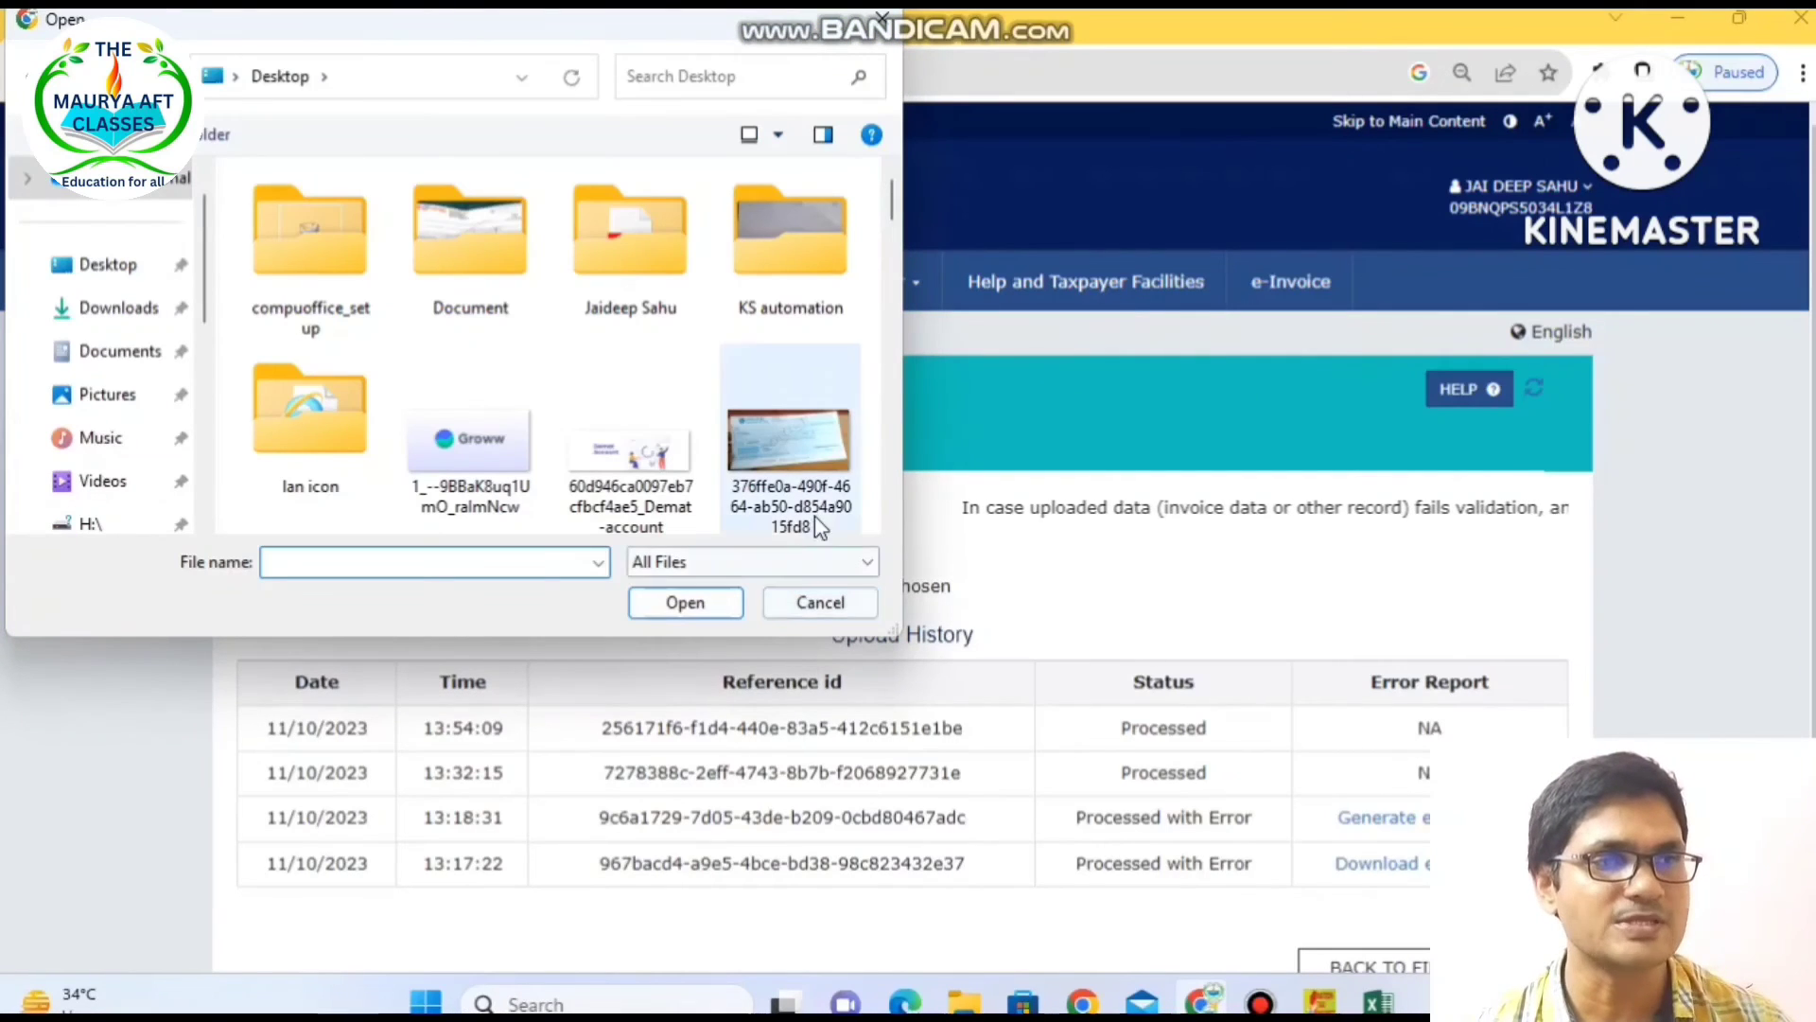
left_click(887, 492)
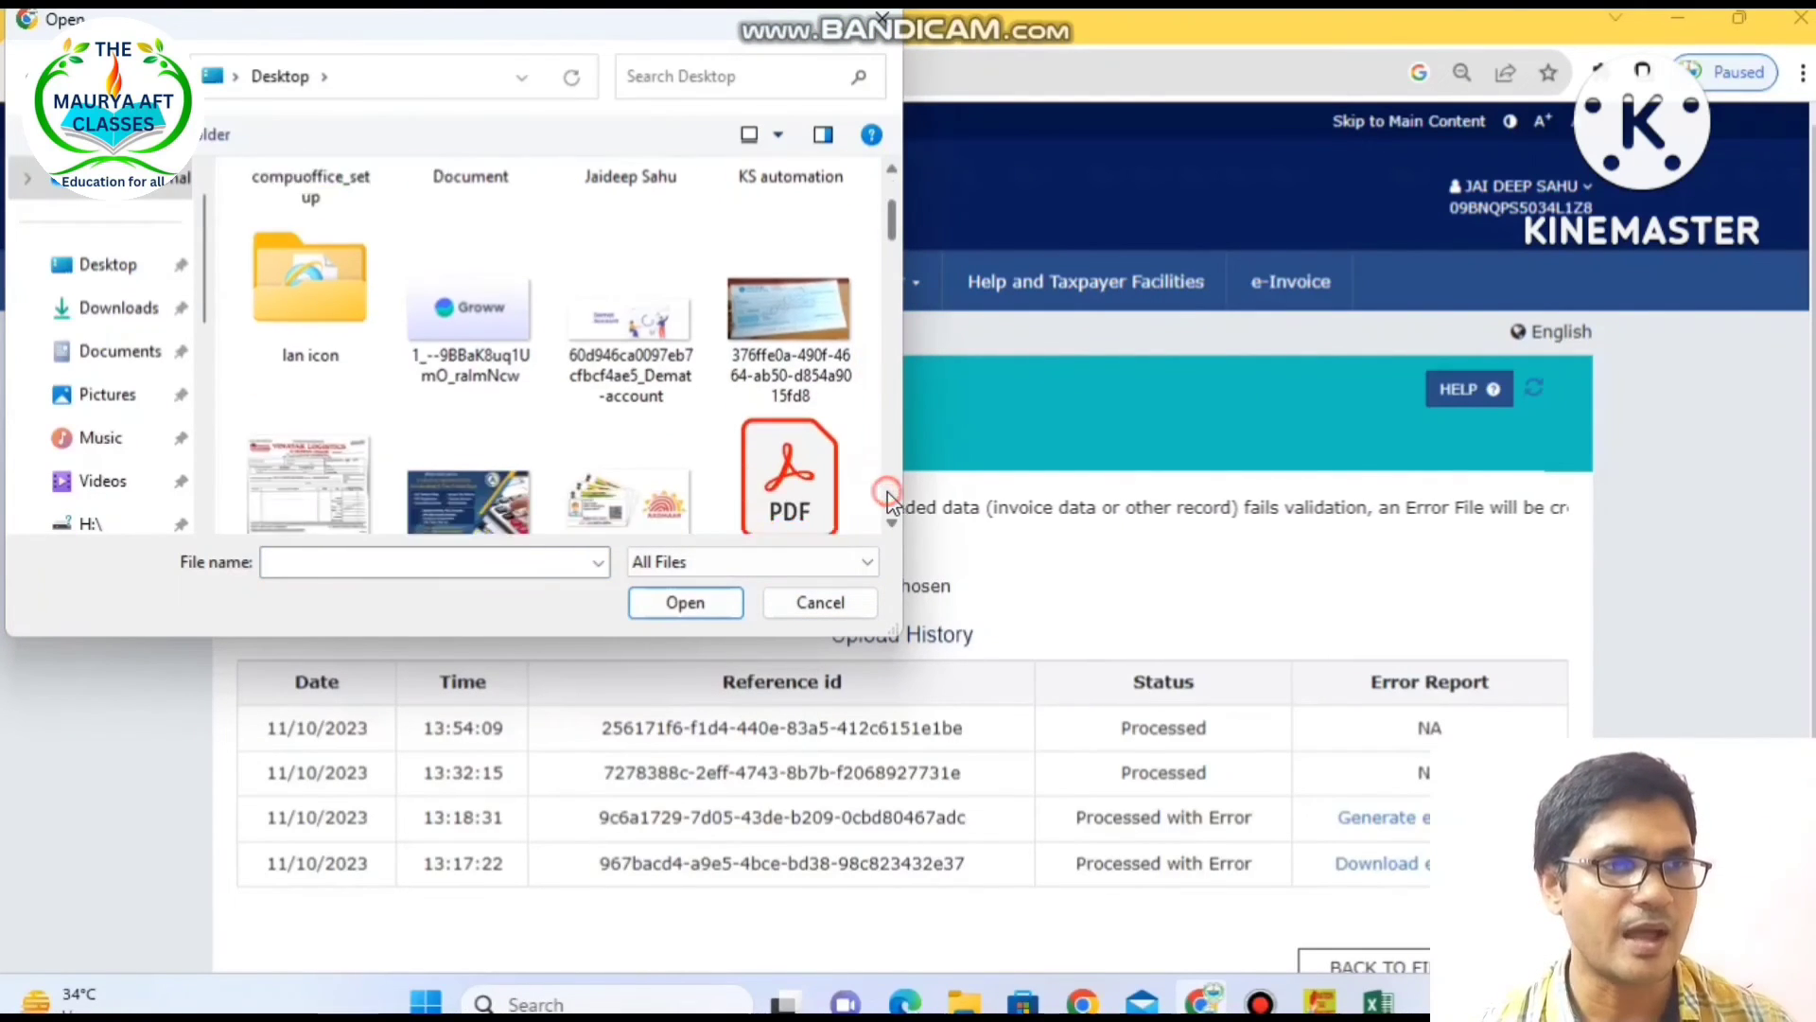
scroll(887, 490, "down", 8)
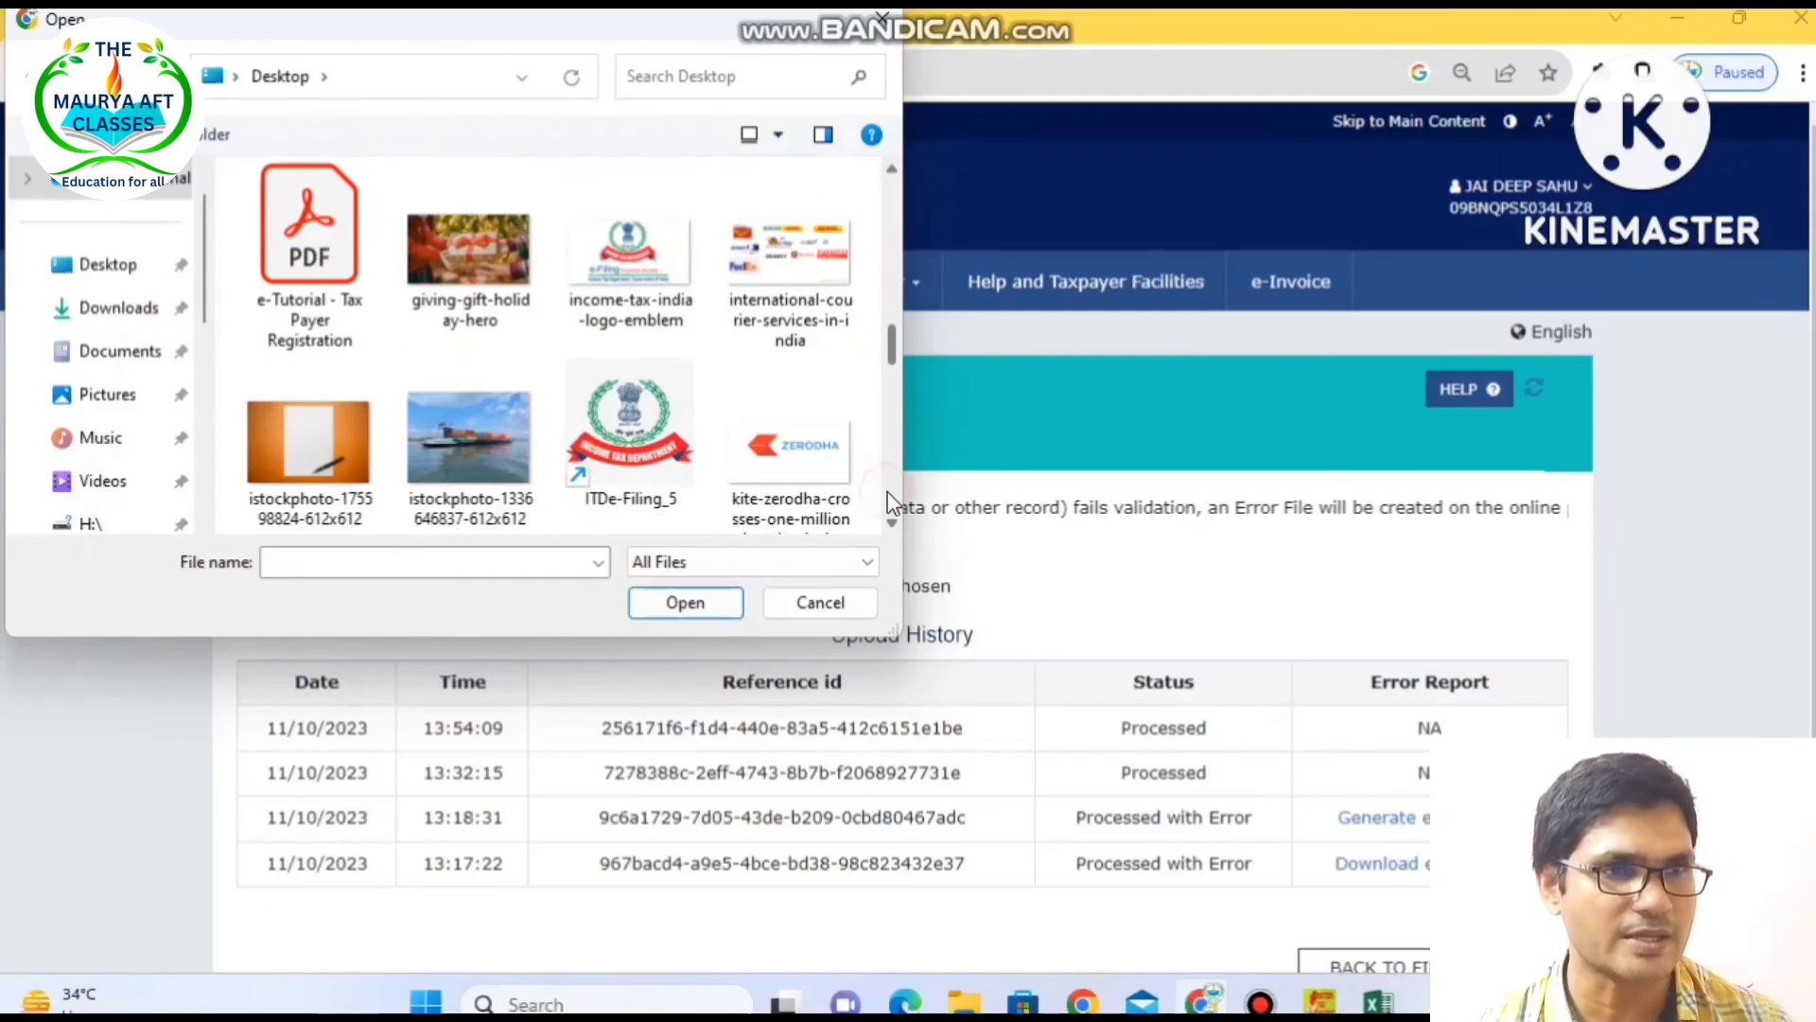
scroll(888, 491, "down", 8)
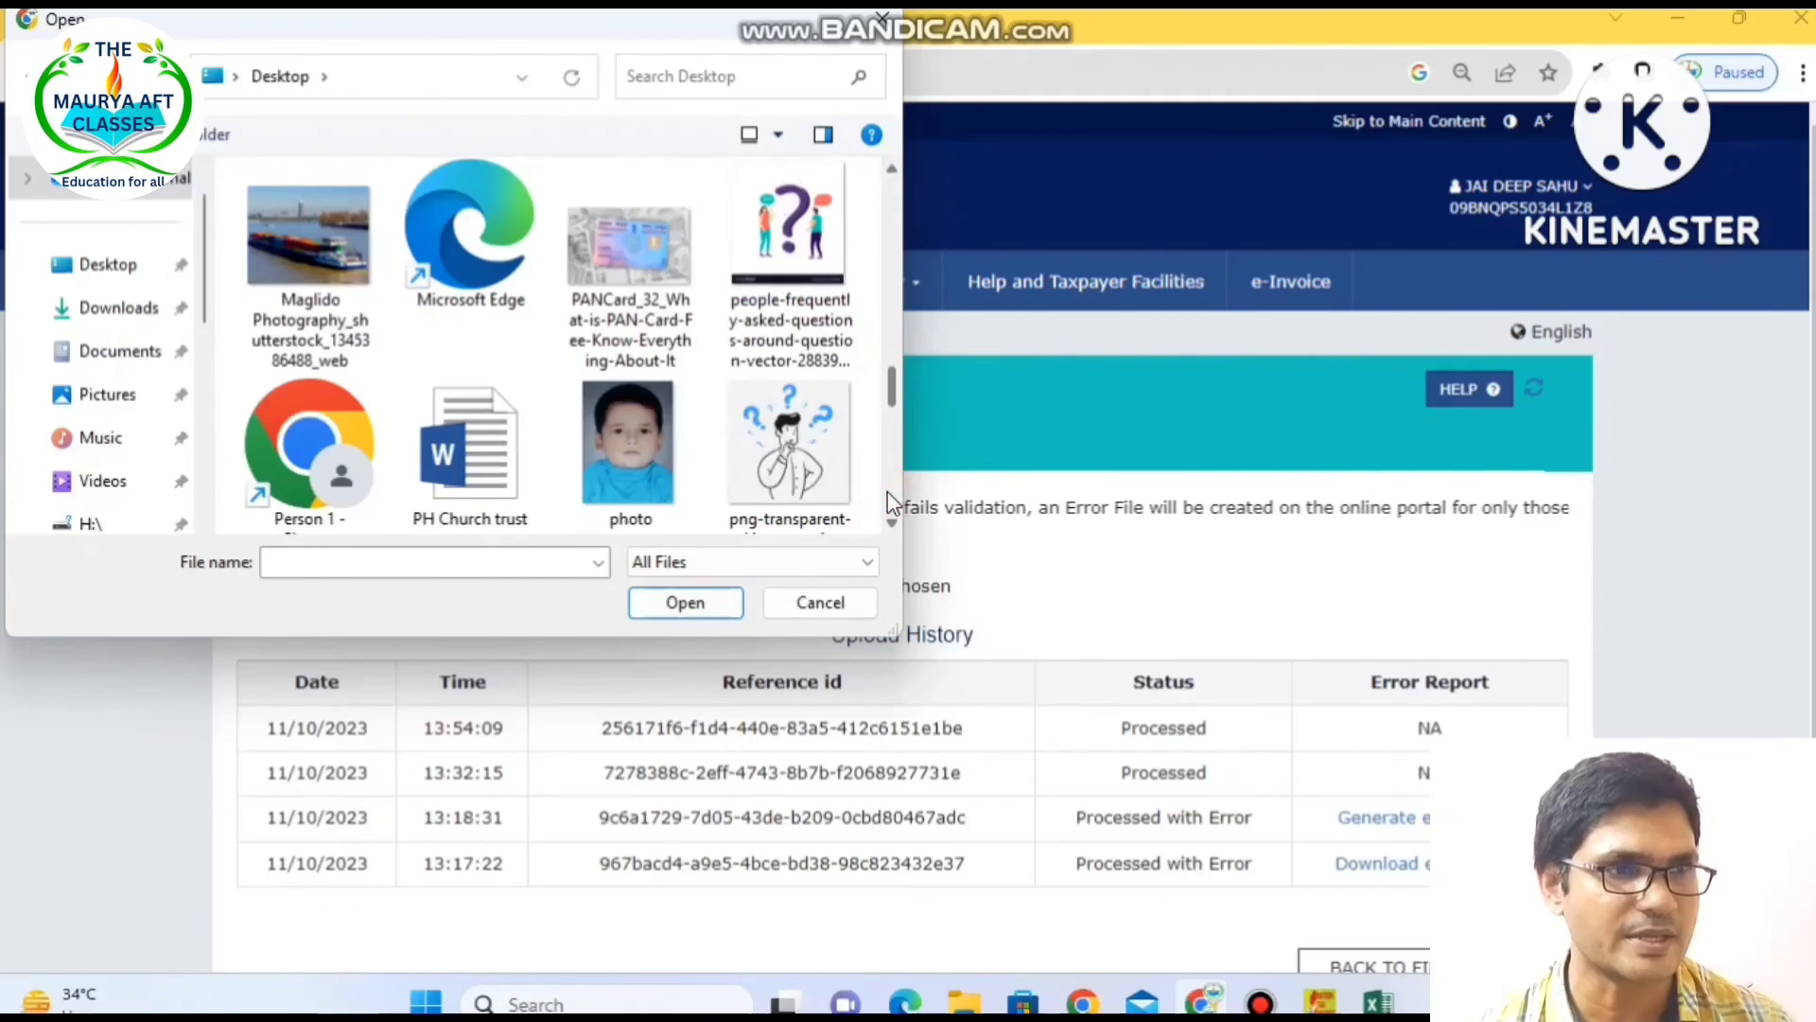
scroll(888, 491, "down", 2)
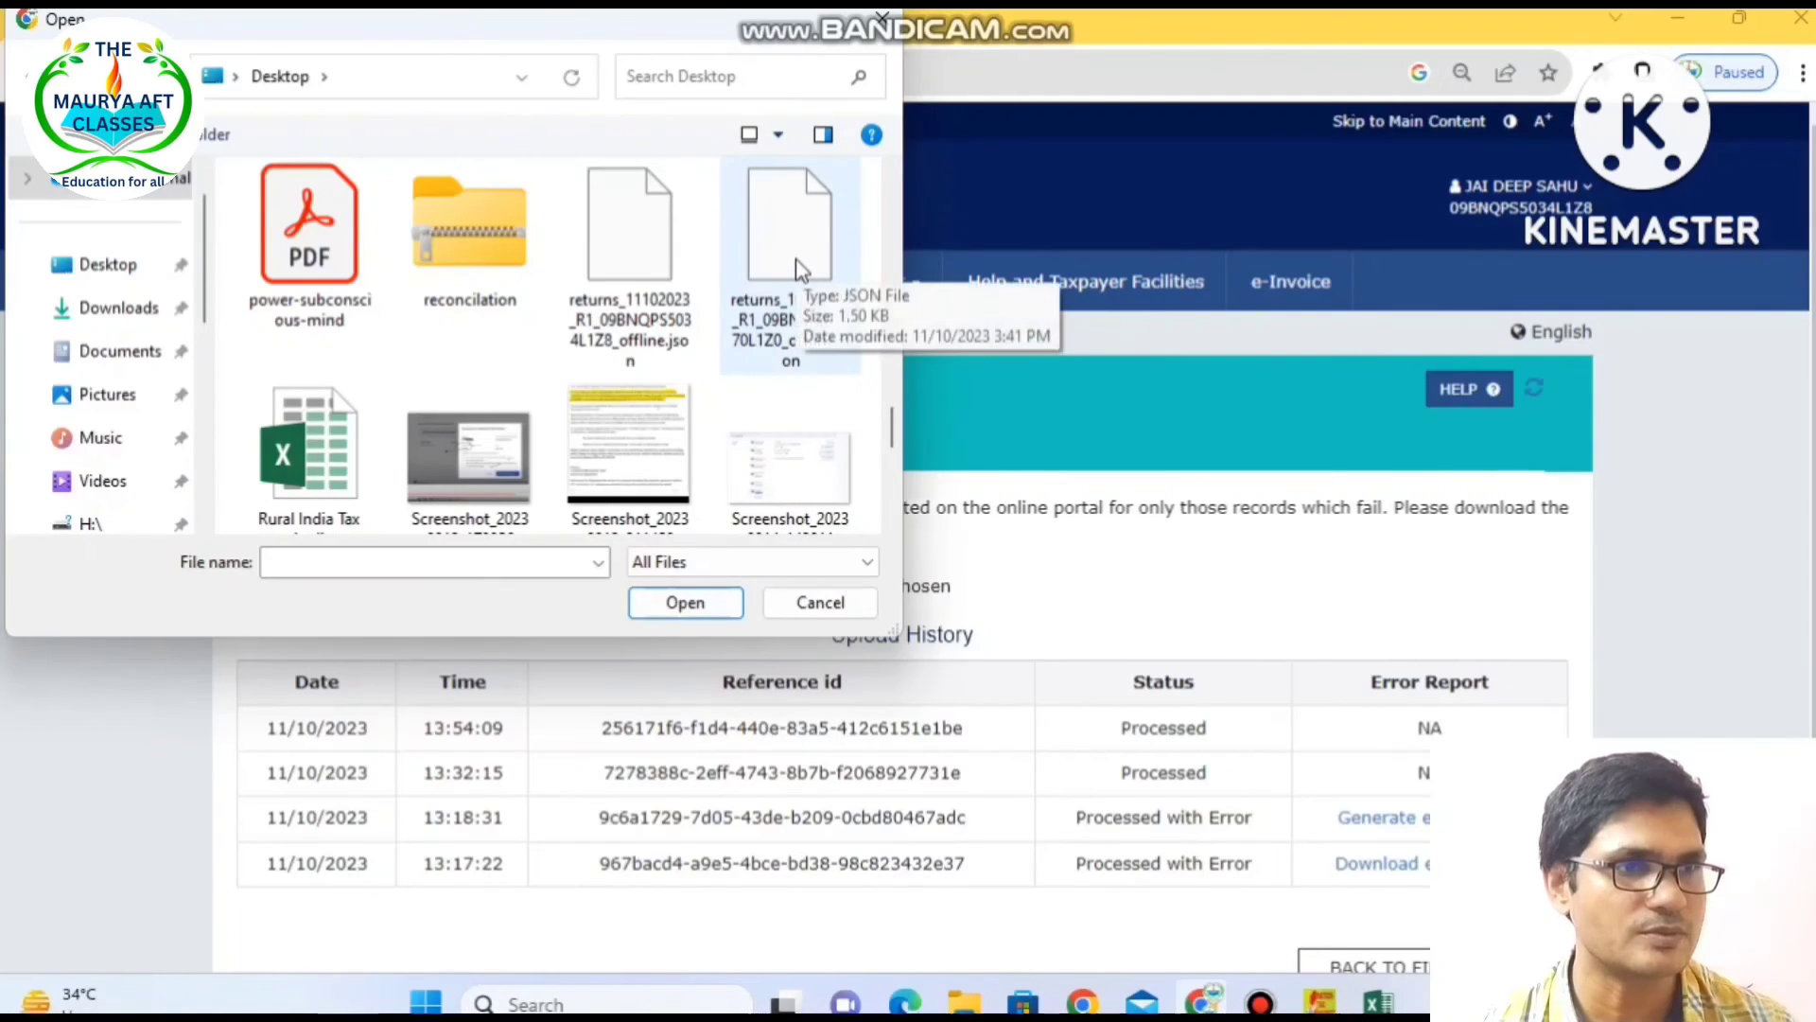
double_click(615, 241)
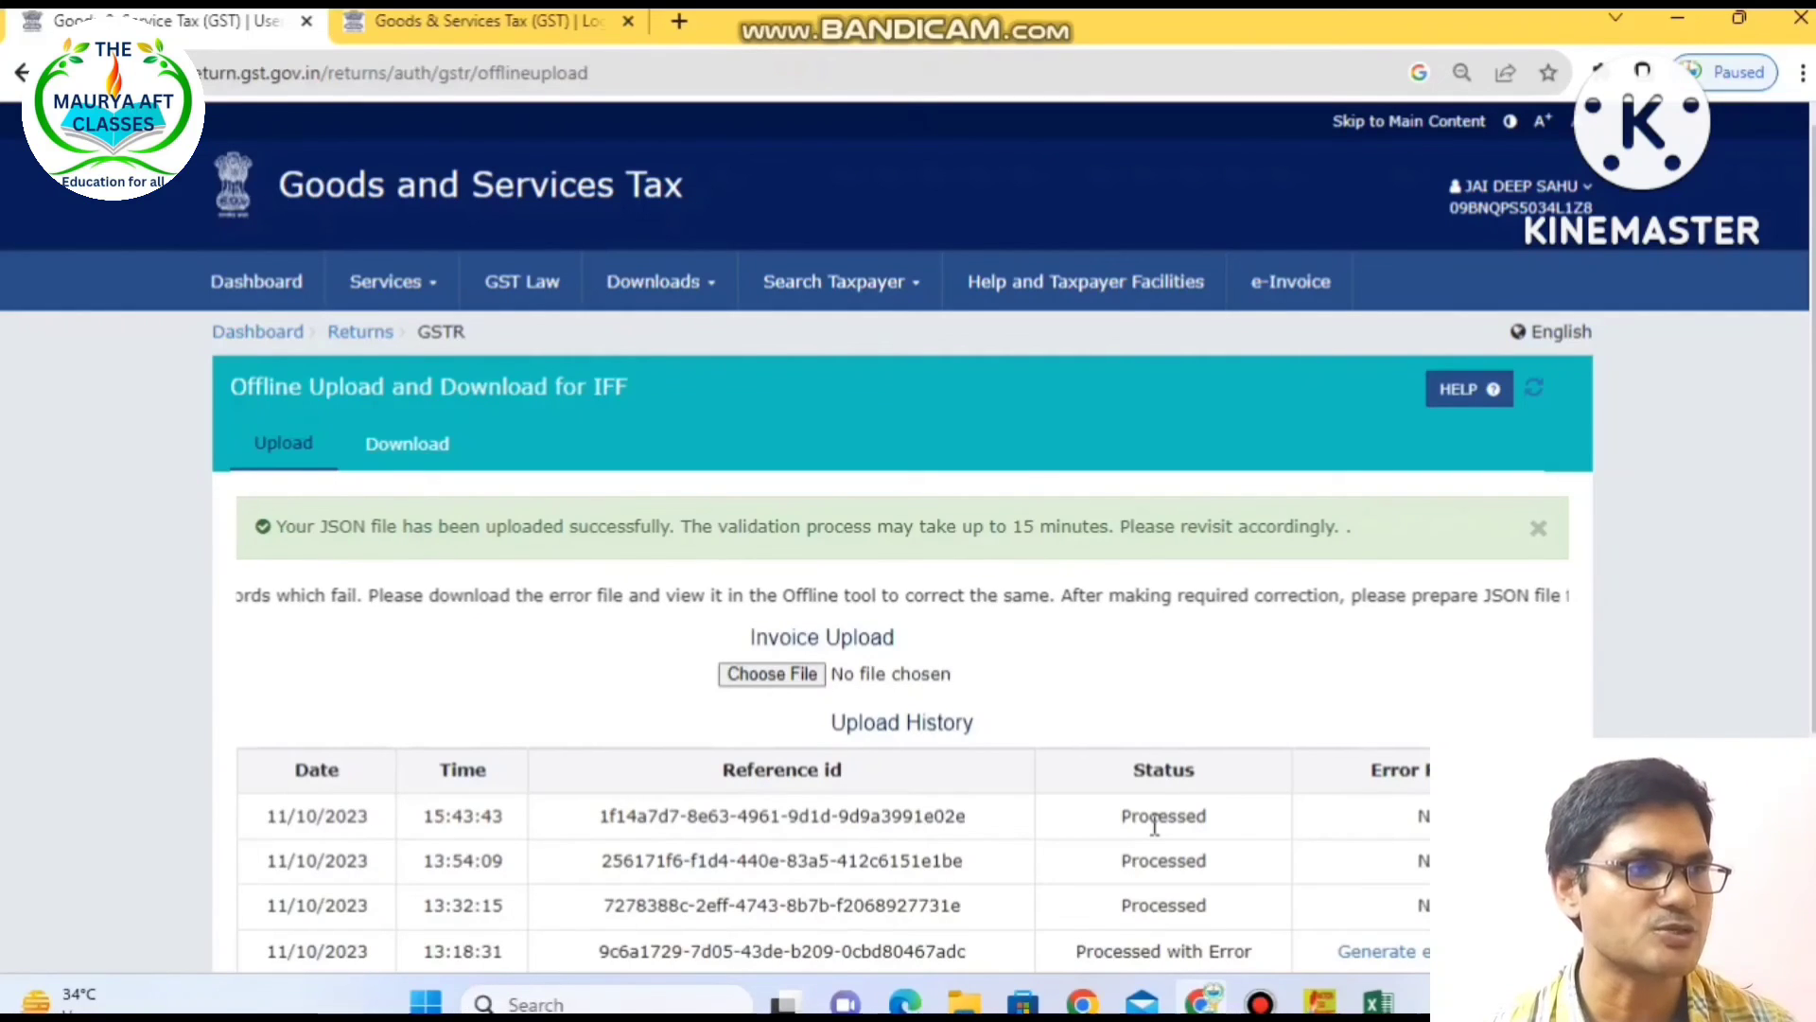
- Refresh the IFF upload history to check the processing status and error reports, and return to the File Returns page
left_click(1533, 388)
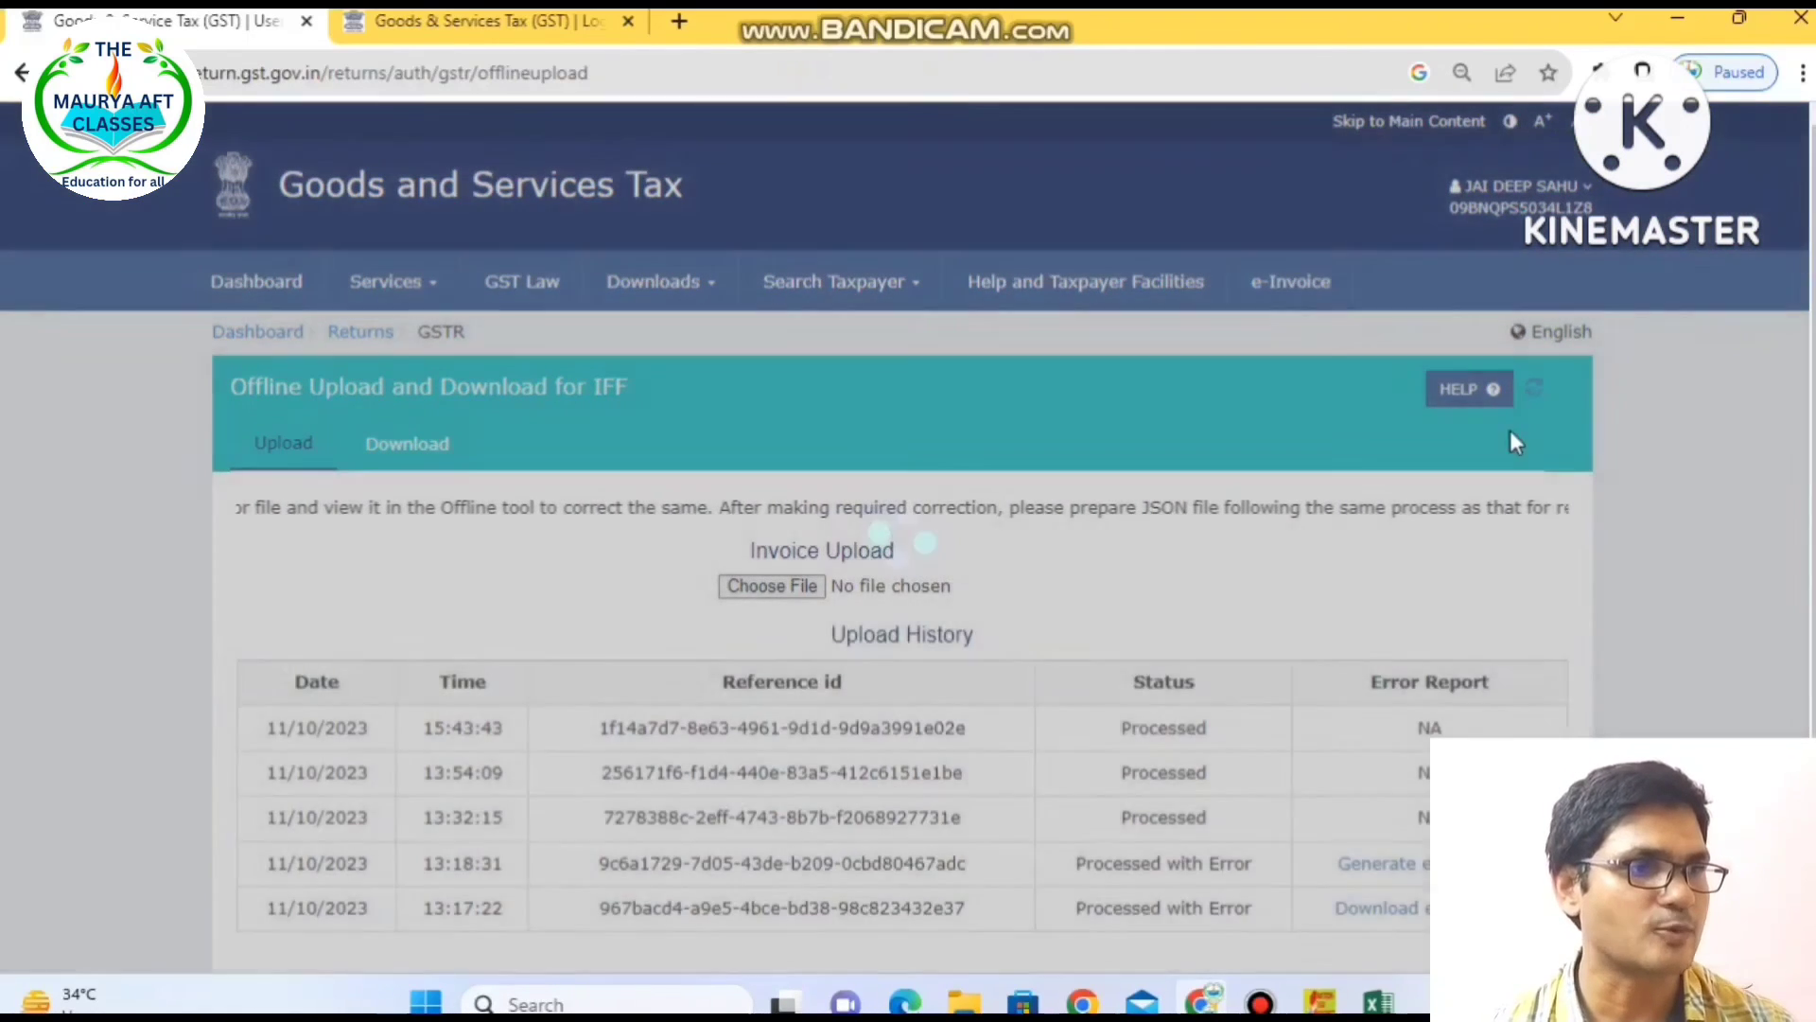
scroll(1564, 636, "down", 3)
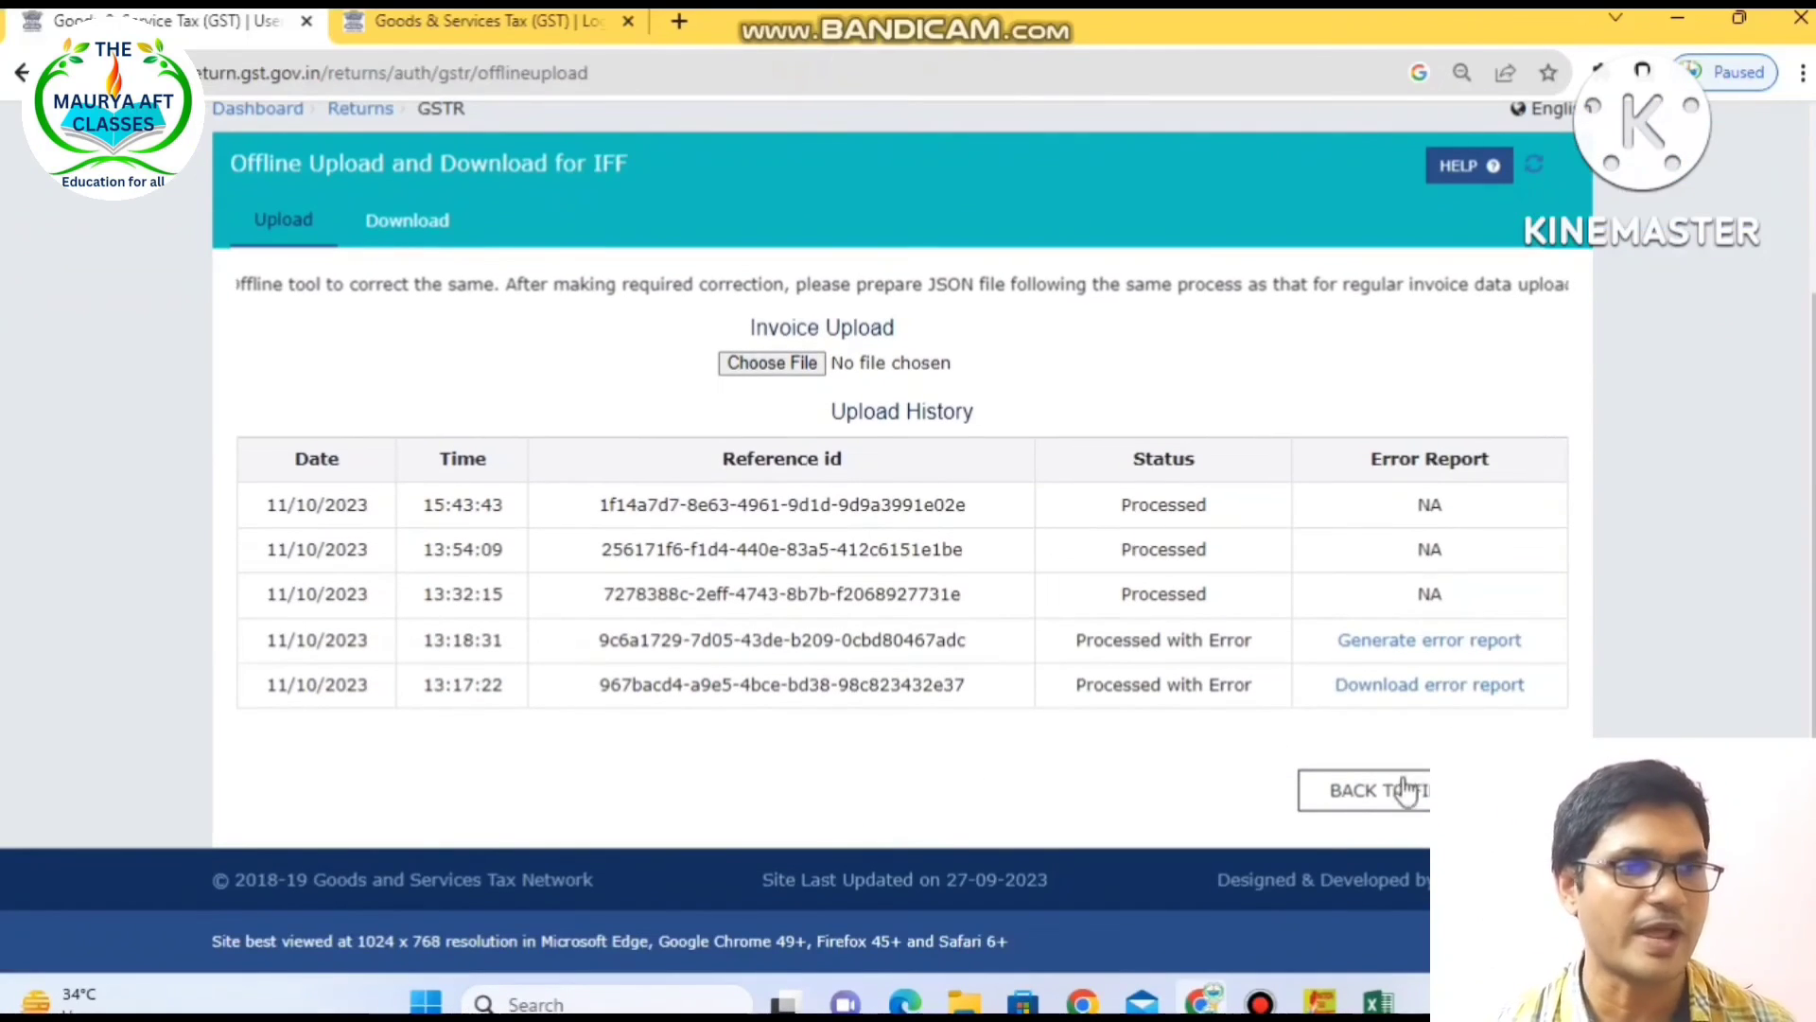
left_click(1407, 790)
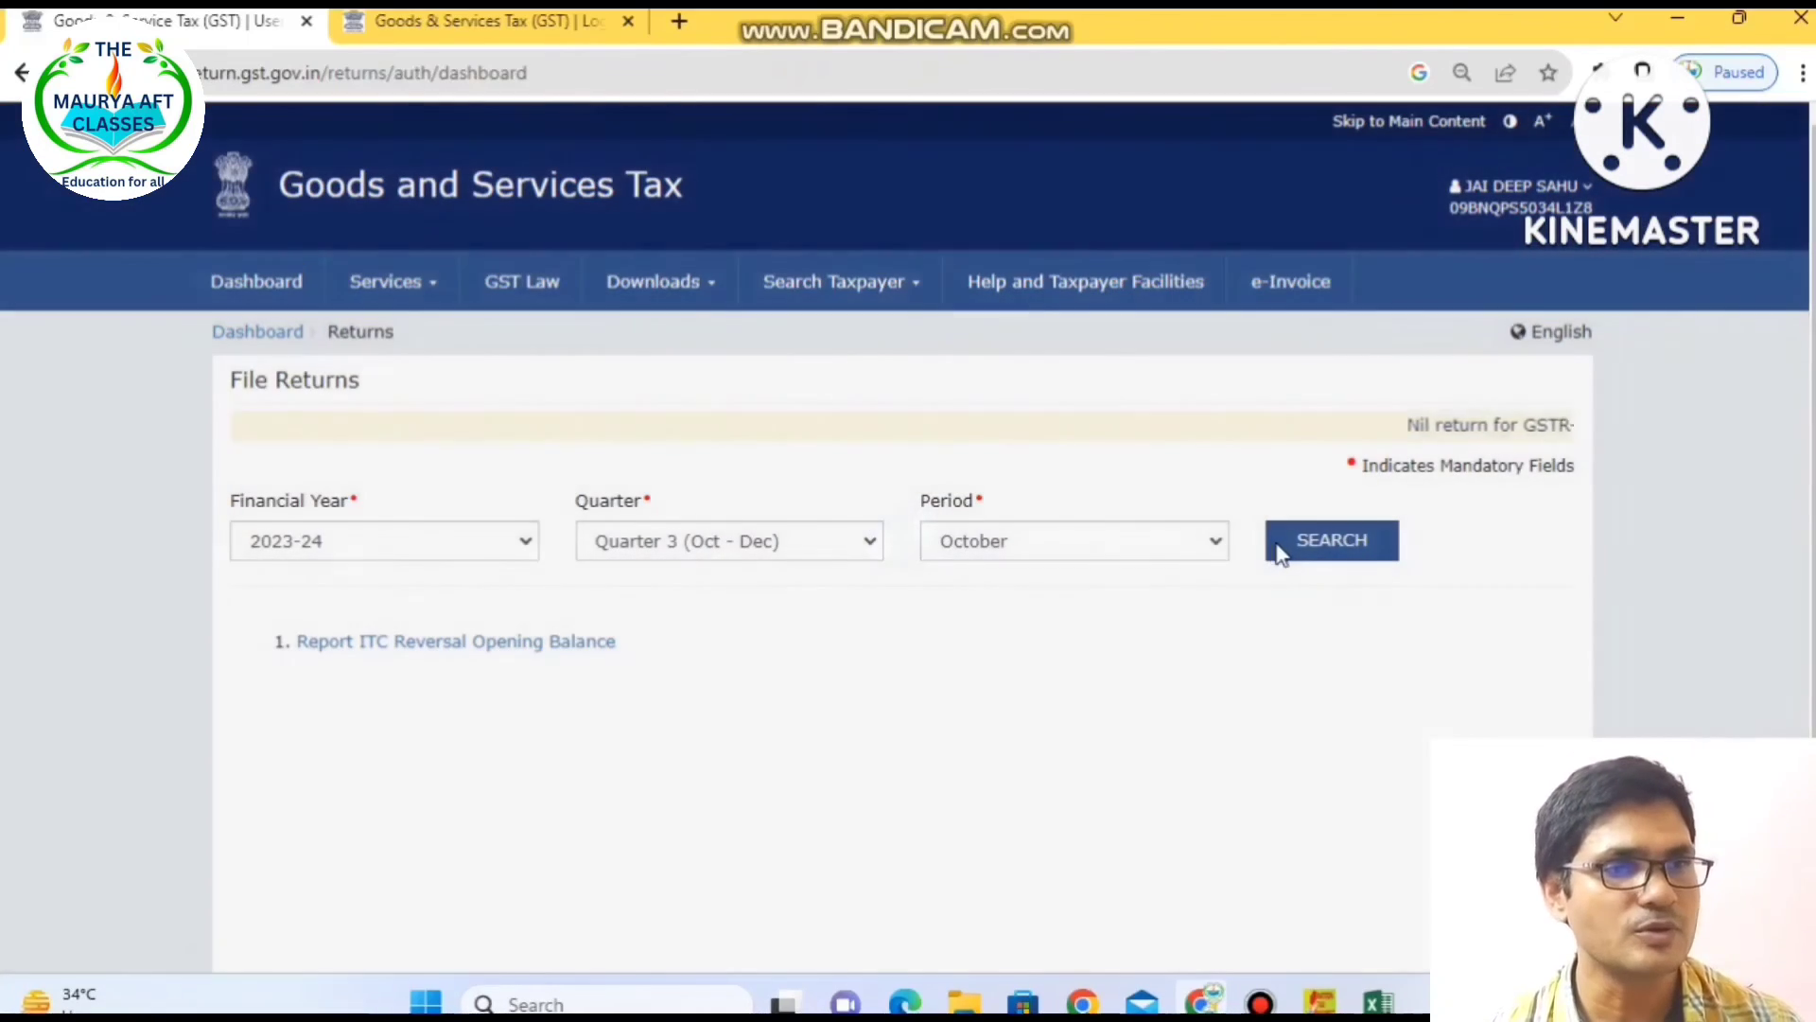
- Search the October returns for Quarter 3 of 2023-24 and open the IFF online to check the uploaded B2B invoice records
left_click(1287, 551)
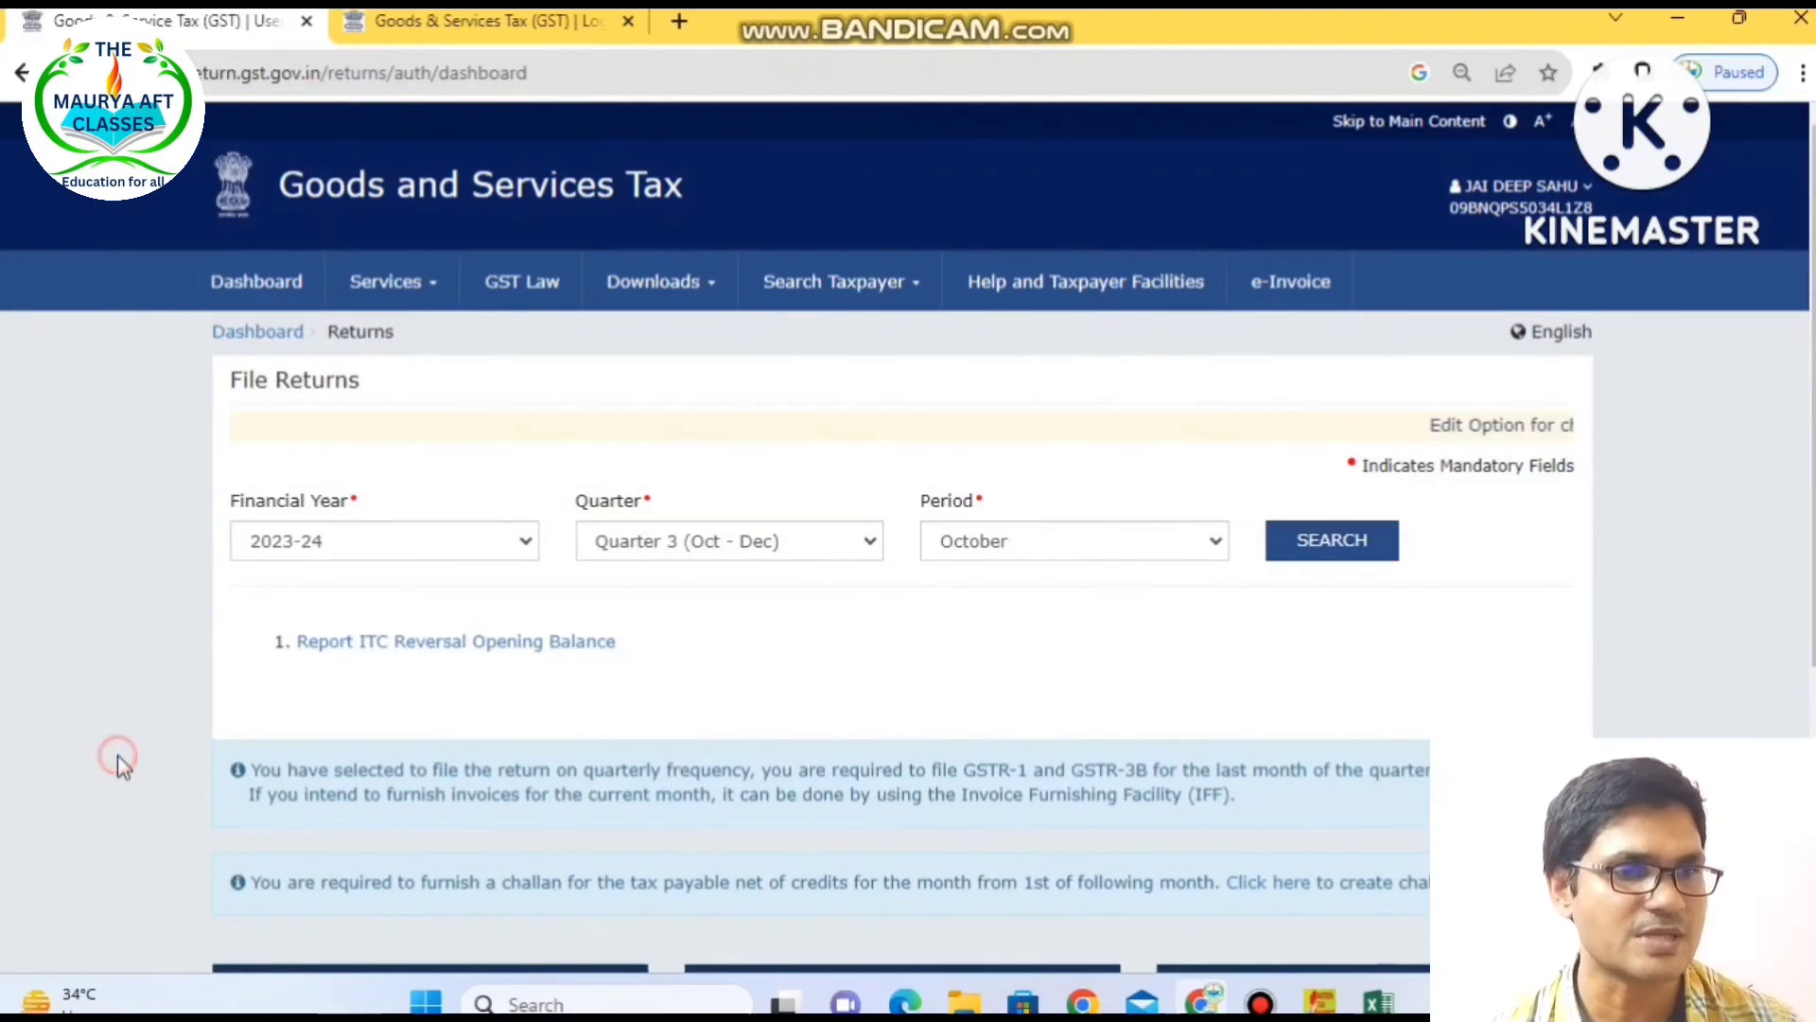
scroll(121, 757, "down", 2)
scroll(117, 753, "down", 4)
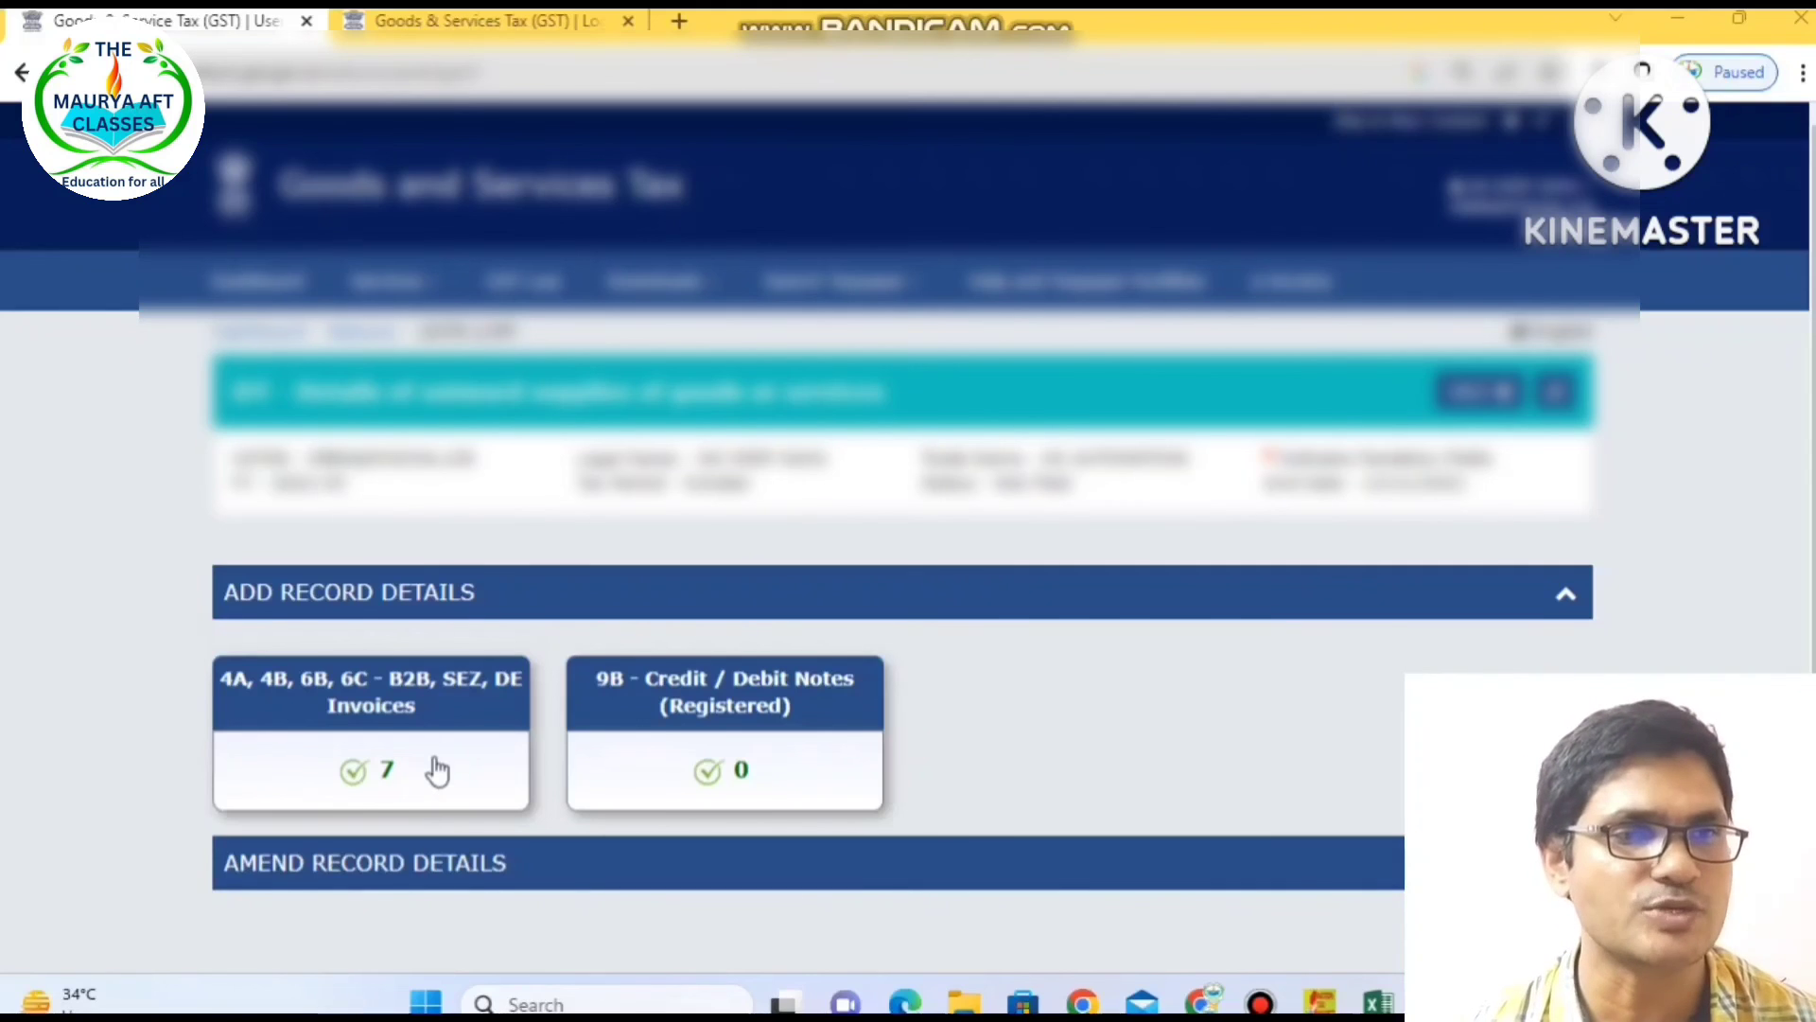
- Proceed to filing the September quarter GSTR-1 statement and accept the declaration that its information is true and correct
scroll(132, 784, "down", 1)
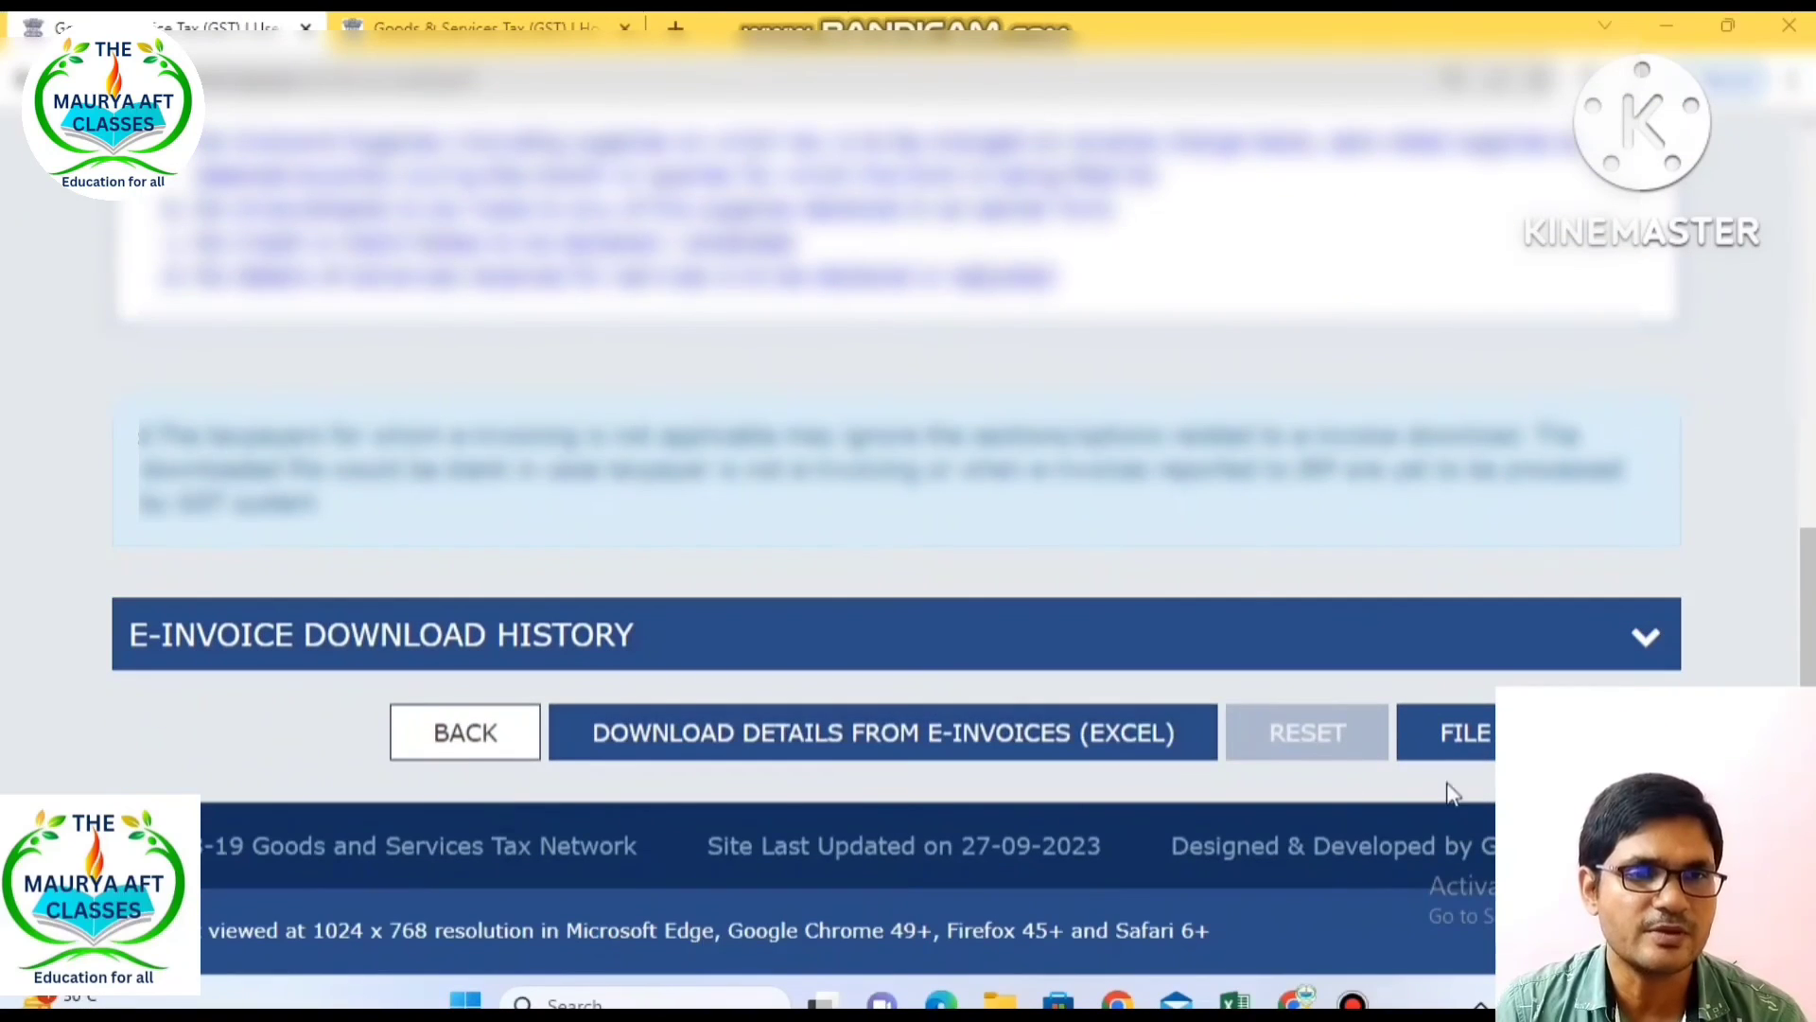
left_click(1452, 733)
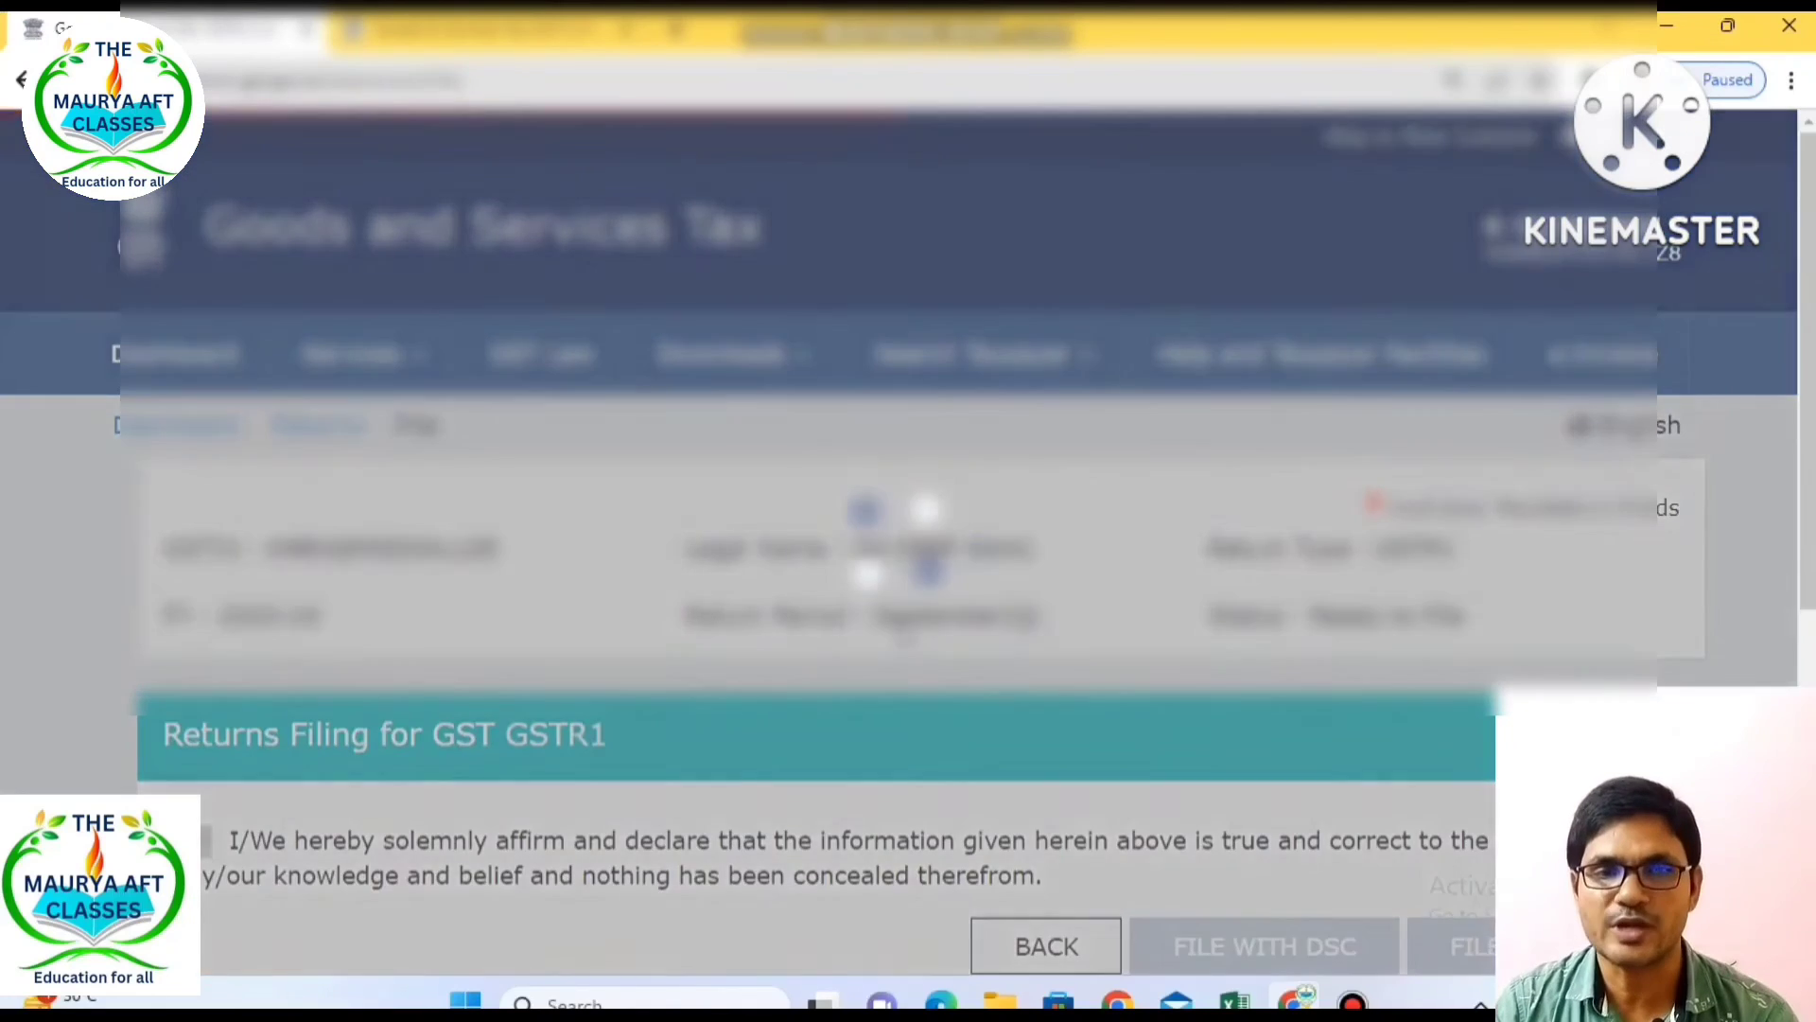
scroll(905, 631, "down", 3)
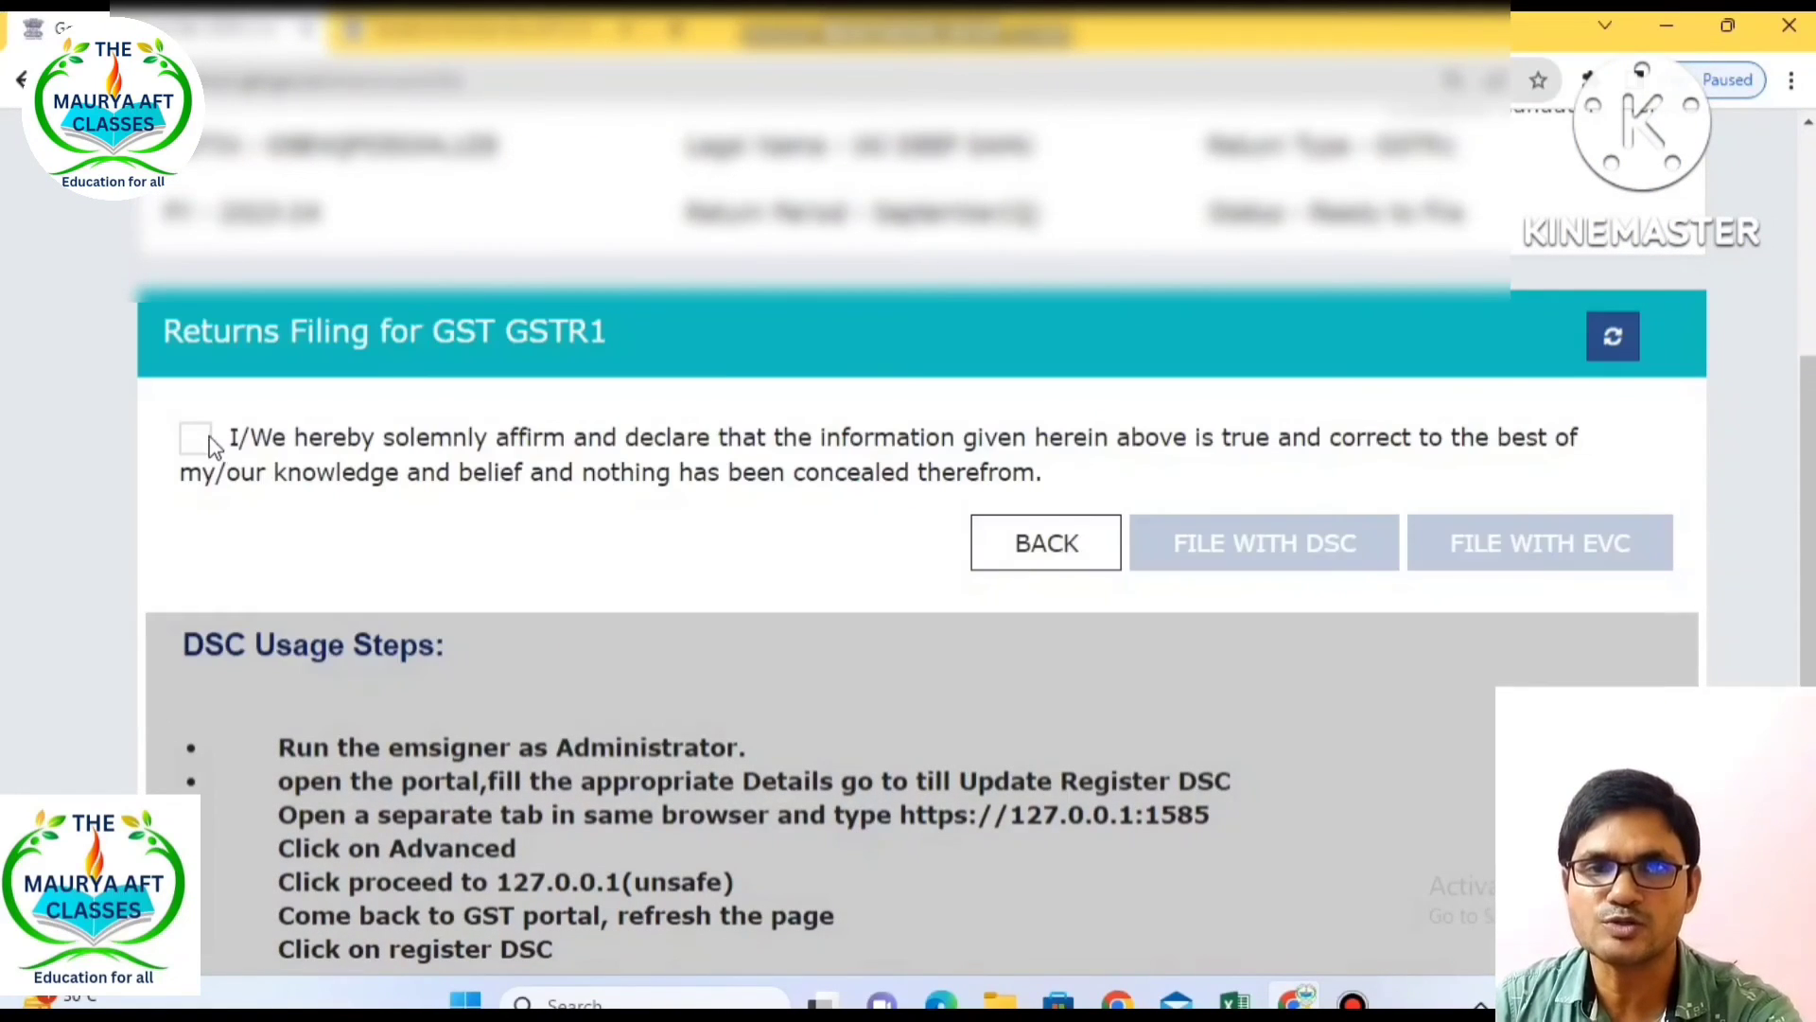
left_click(197, 437)
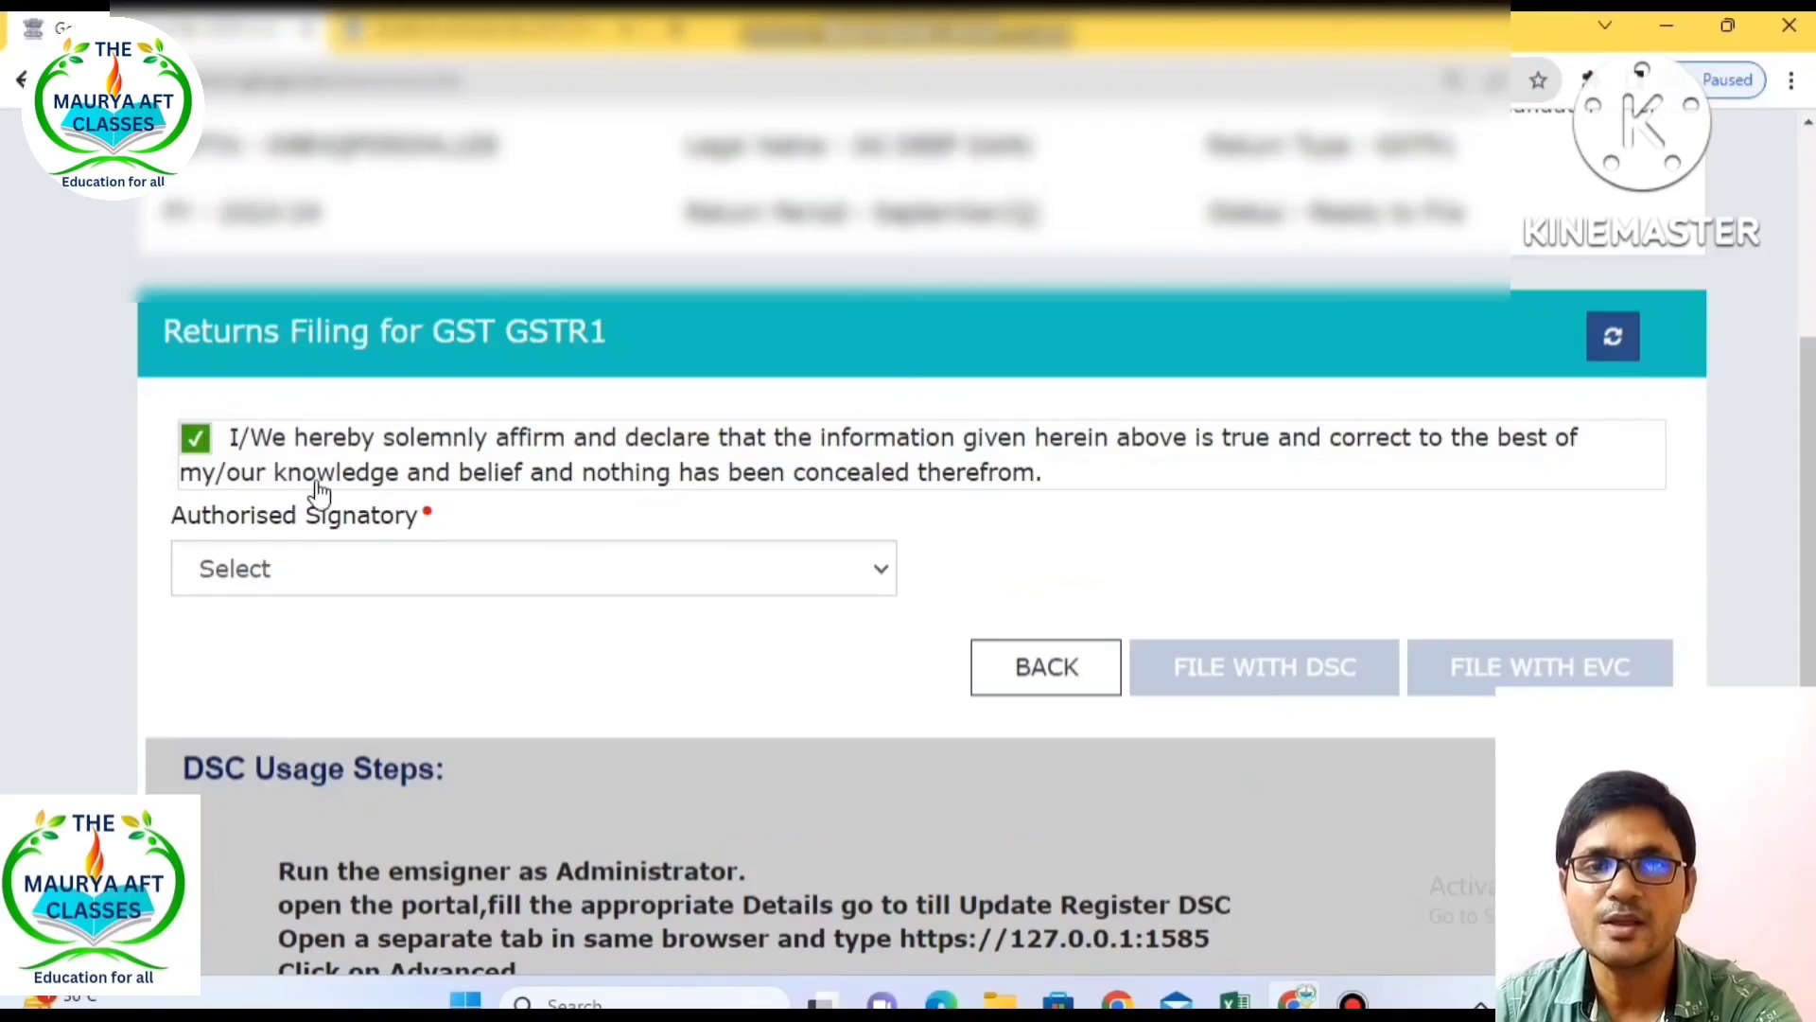
- Select the authorised signatory and file the GSTR-1 with EVC, entering the one-time password and submitting it for verification
left_click(520, 565)
left_click(367, 645)
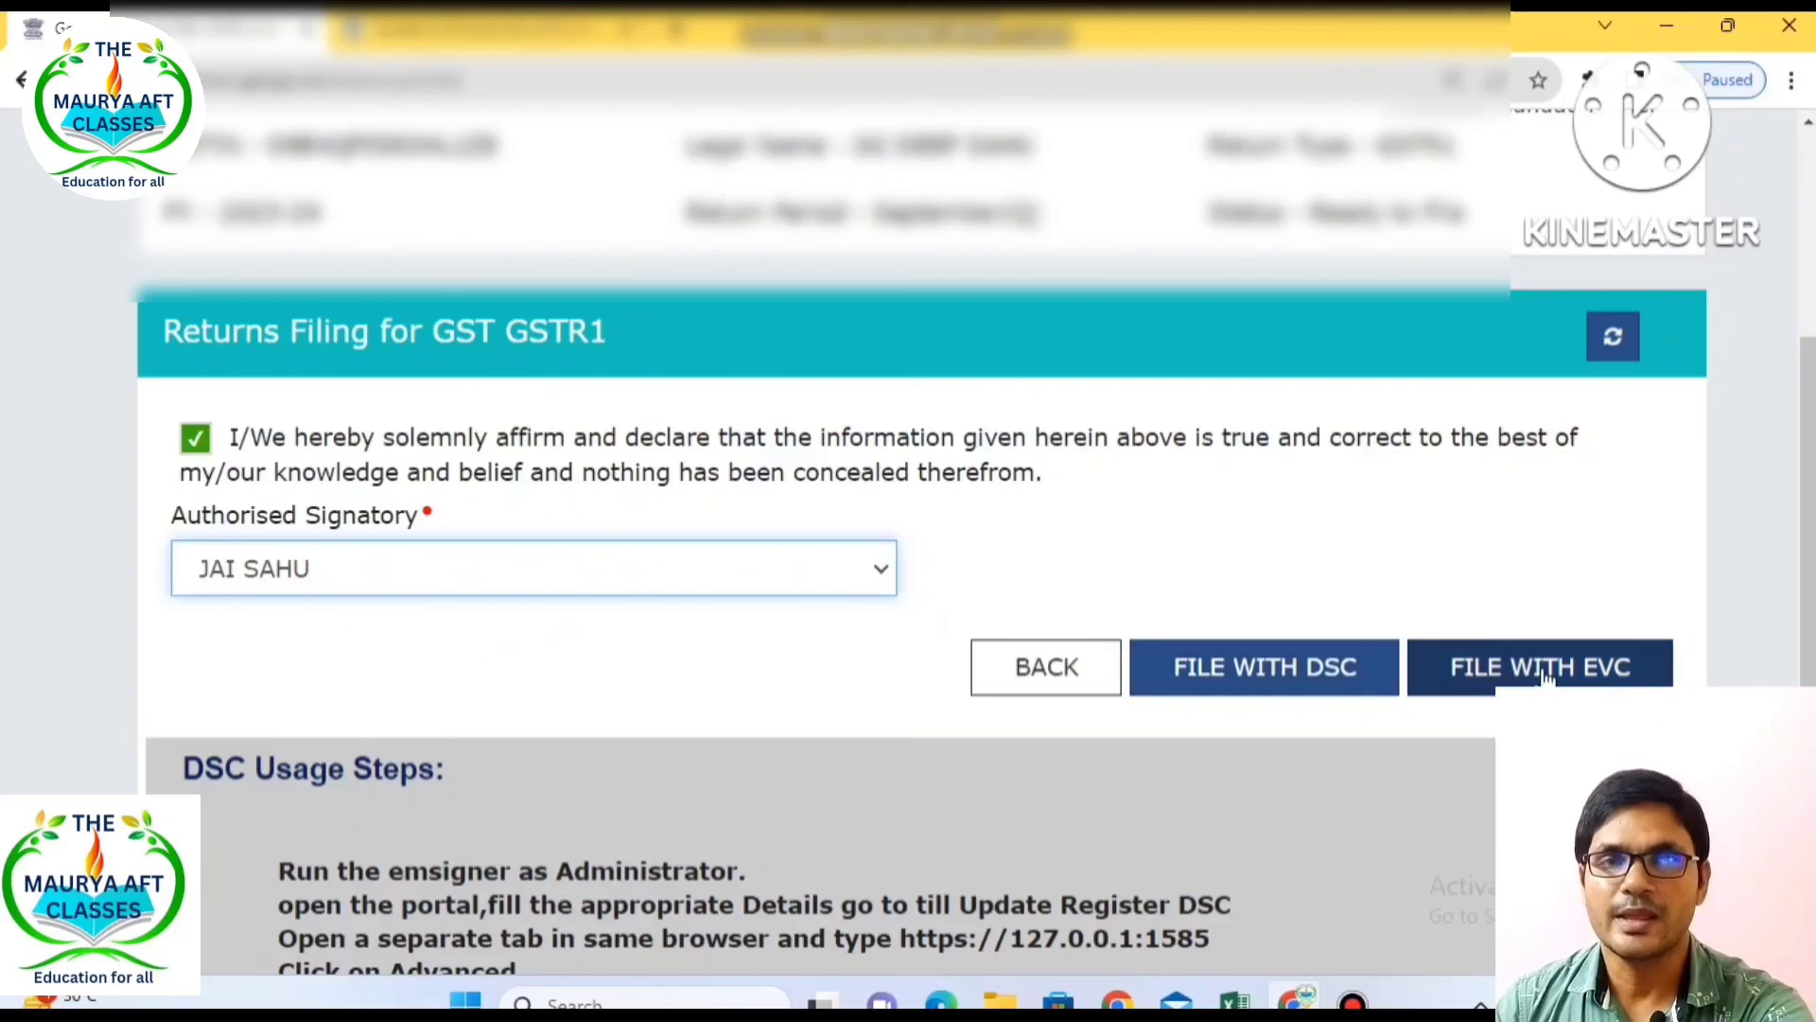
left_click(1596, 668)
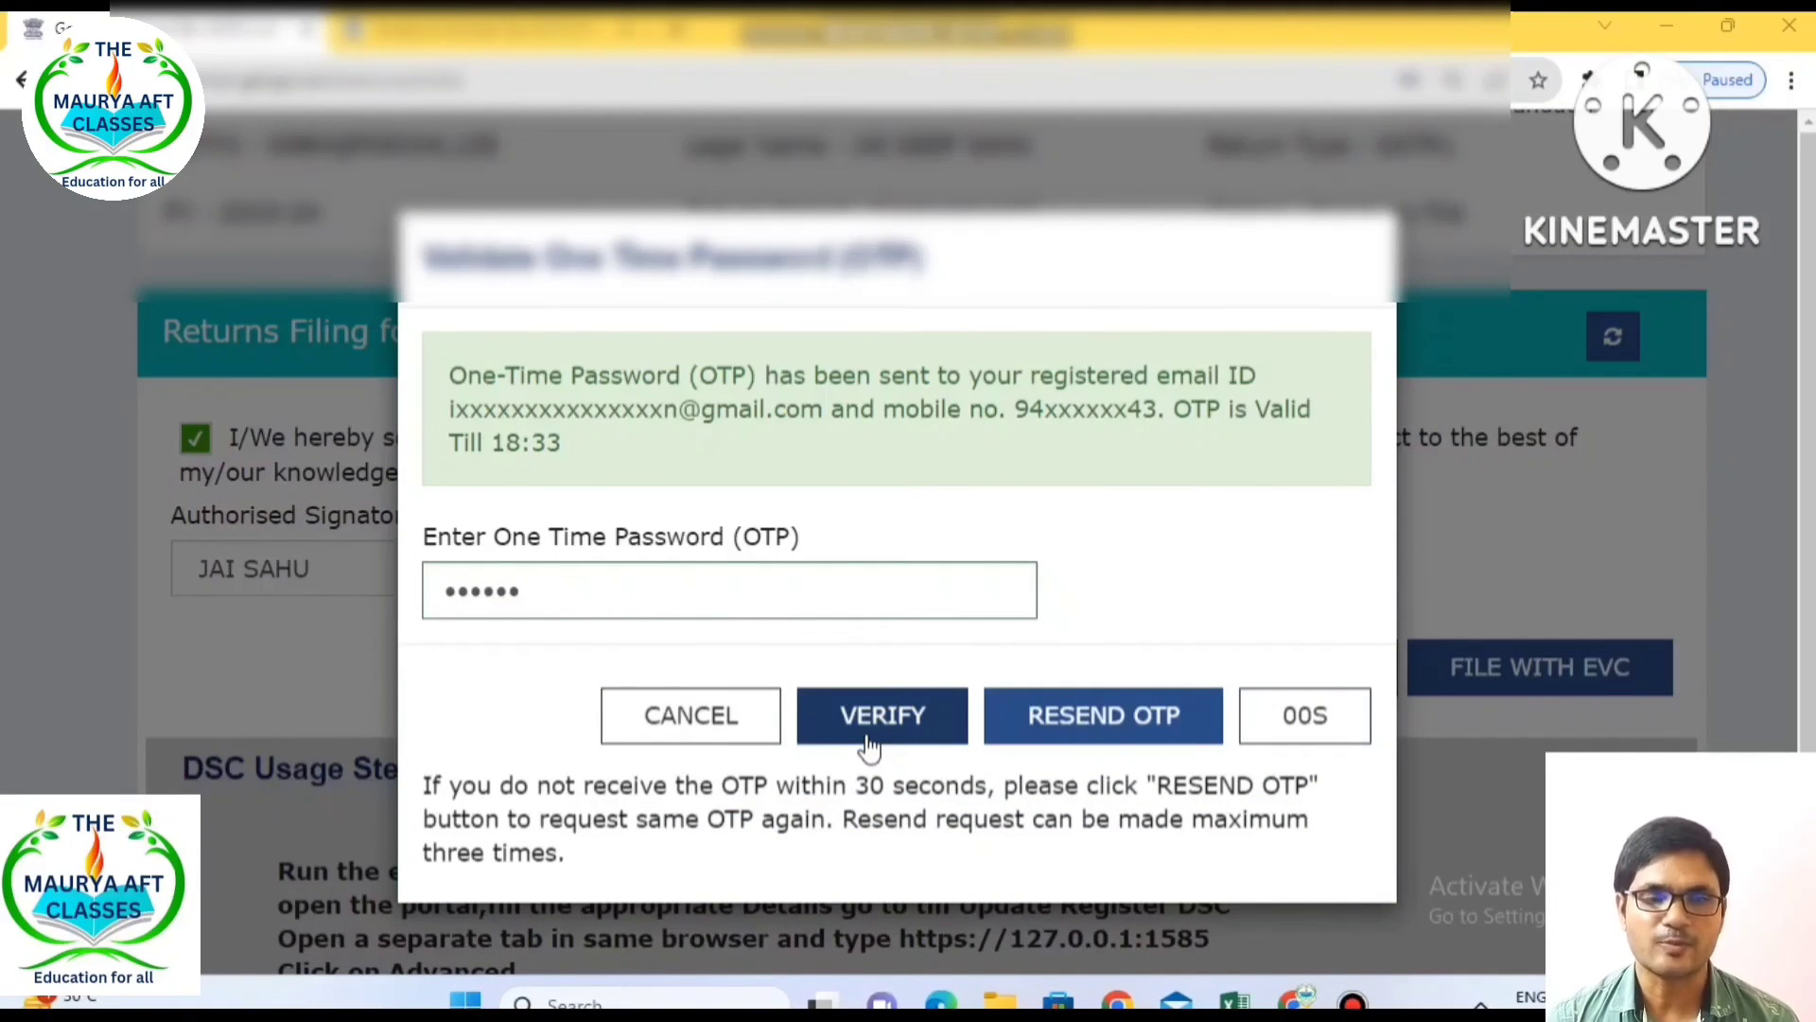
left_click(868, 748)
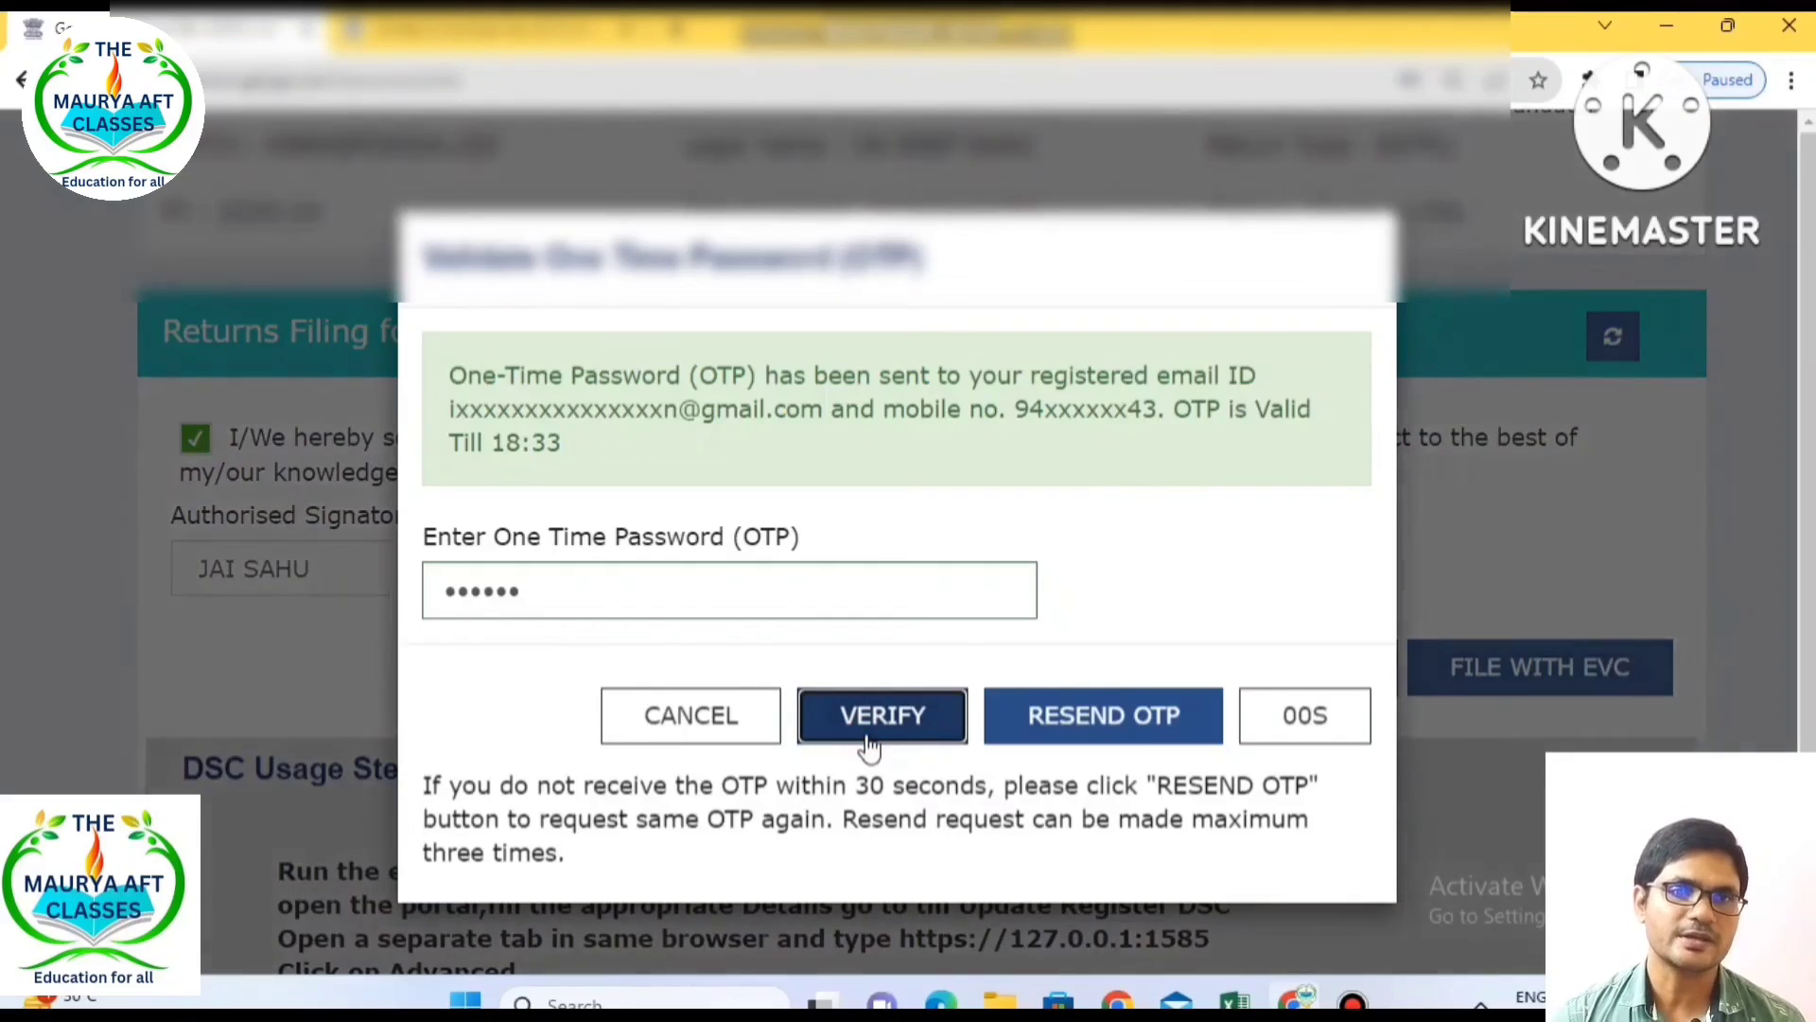